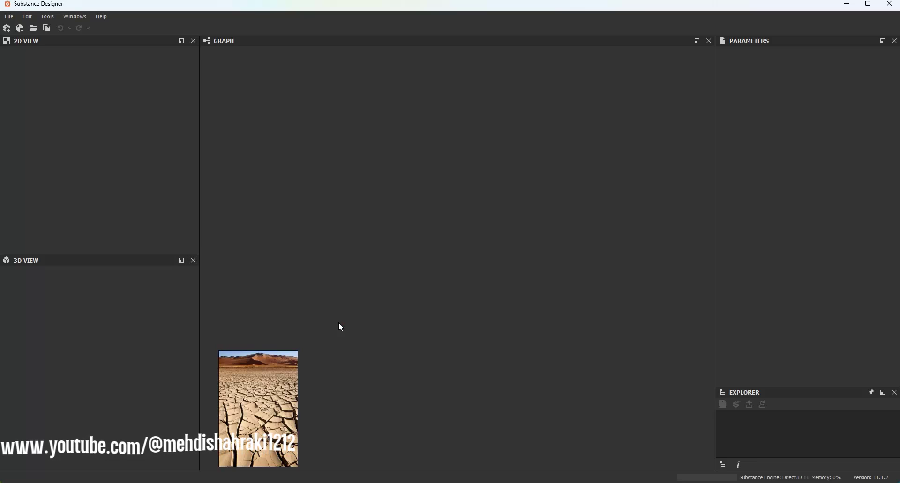
Create a new Substance graph named "Vol02-Cracked Ground" from the Empty template at 2048 × 2048 px.
left_click(9, 17)
left_click(19, 27)
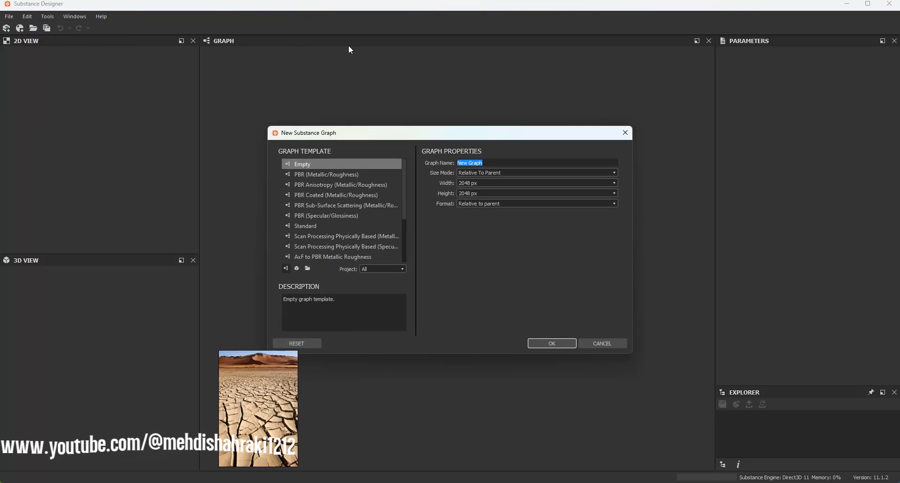
type("C")
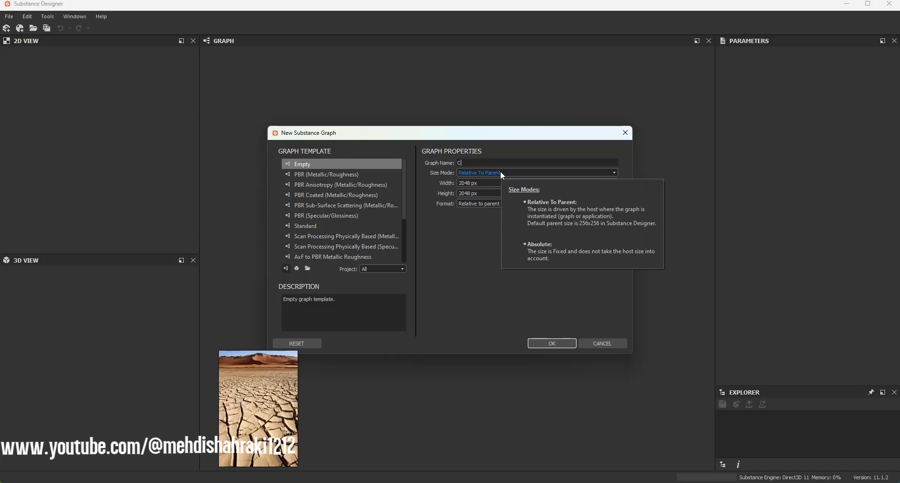
type("racked Ground")
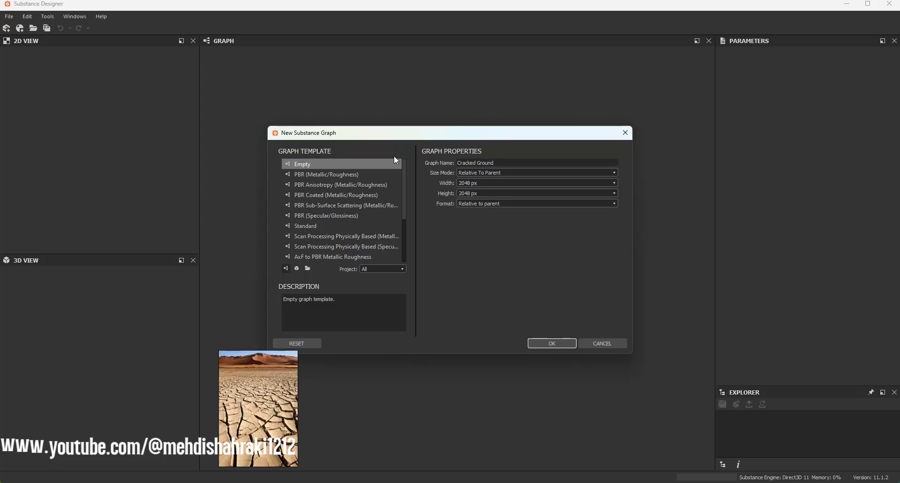
type("Vol02-")
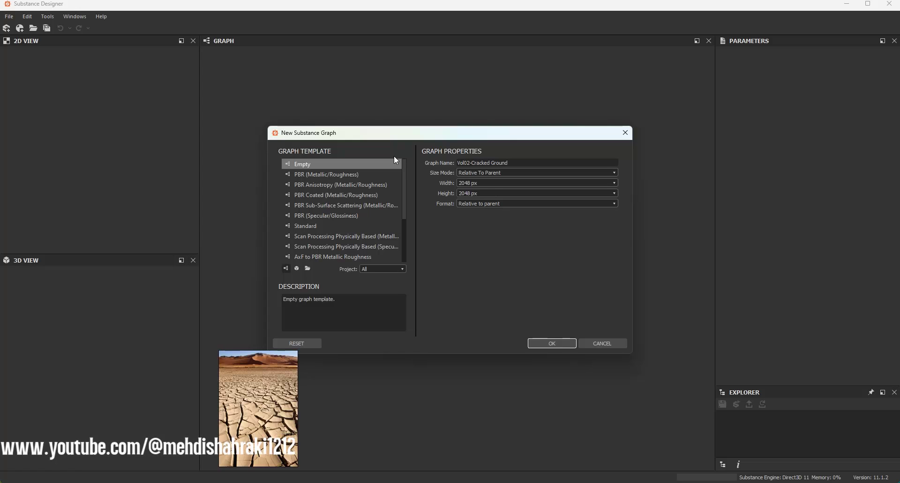
left_click(551, 344)
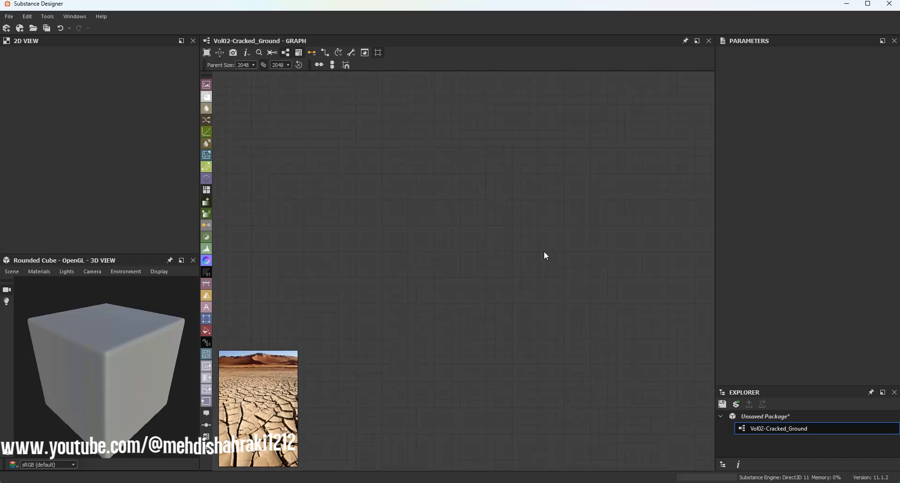
Add a Base Material node to the empty graph.
key("space")
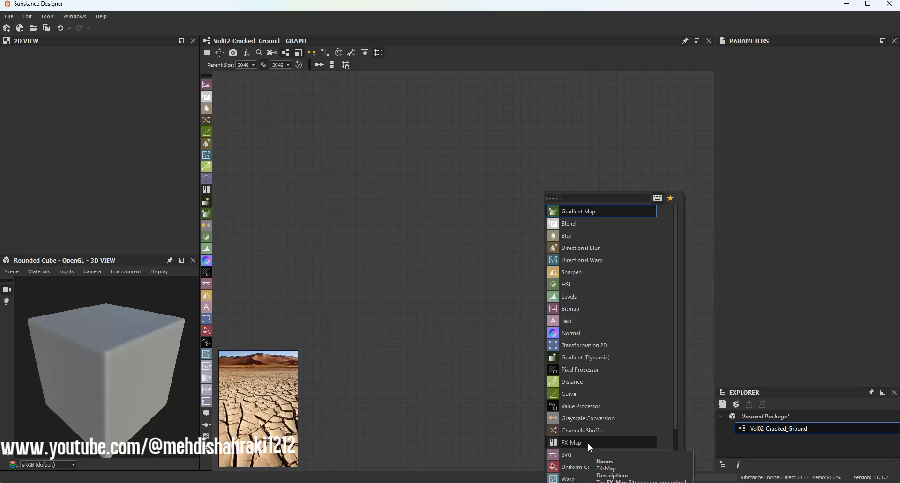
type("ba")
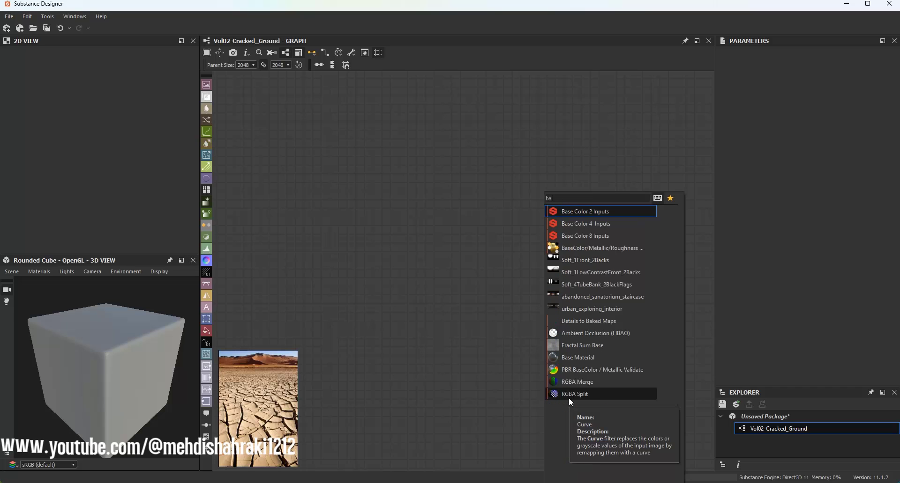
type("se")
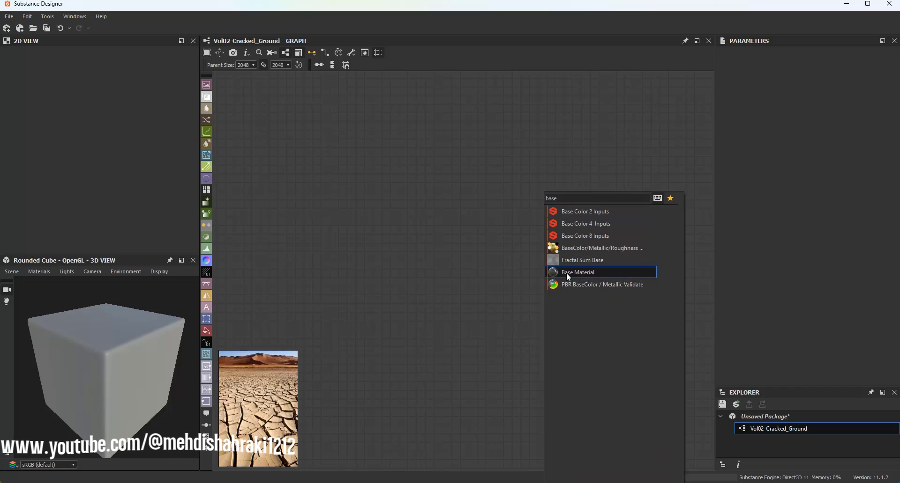
left_click(567, 272)
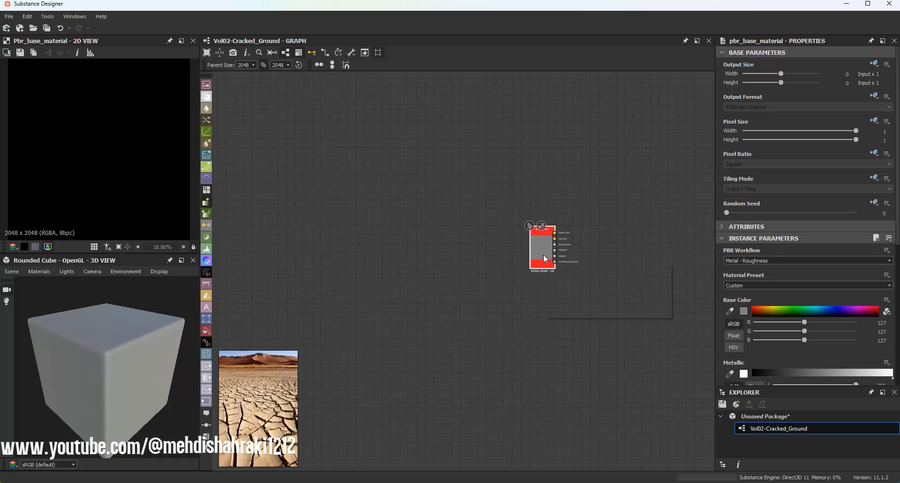
Create output nodes for all of the Base Material node's outputs.
scroll(543, 255, "up", 3)
middle_click_drag(543, 255, 513, 242)
right_click(508, 226)
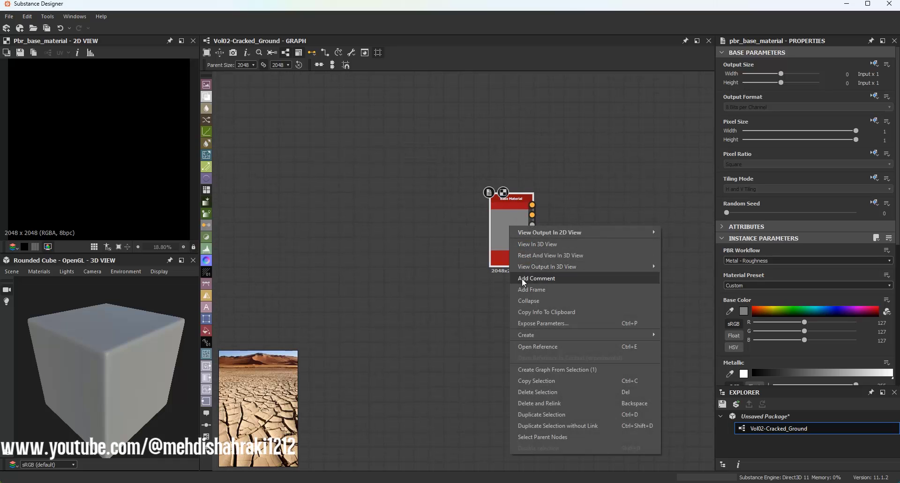
mouse_move(609, 335)
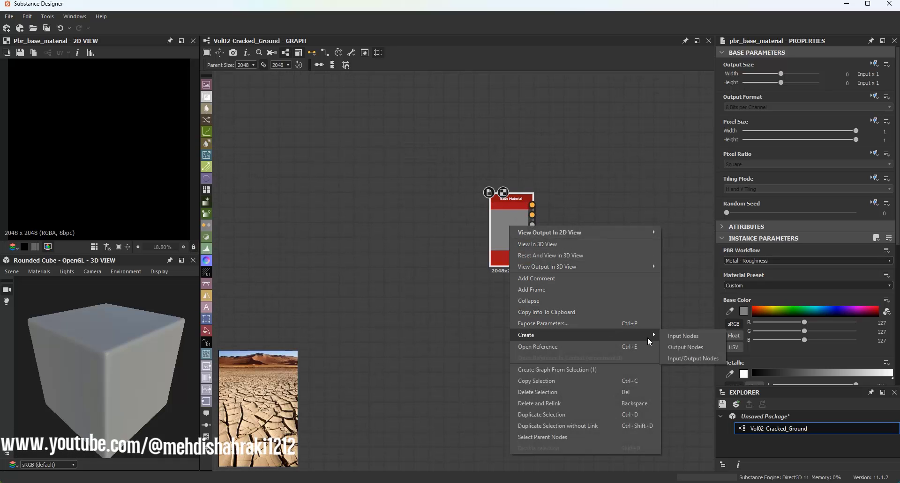
left_click(687, 347)
left_click(482, 254)
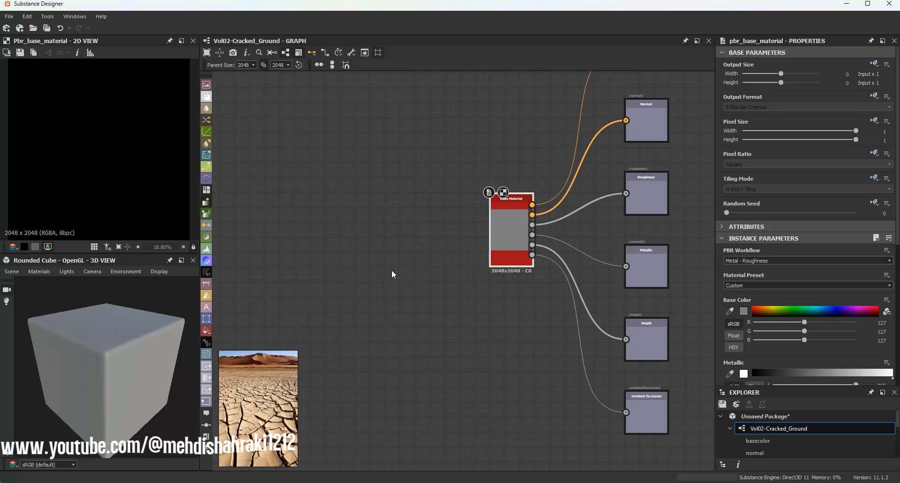
Show the graph's outputs on the cube in the 3D view.
key("f")
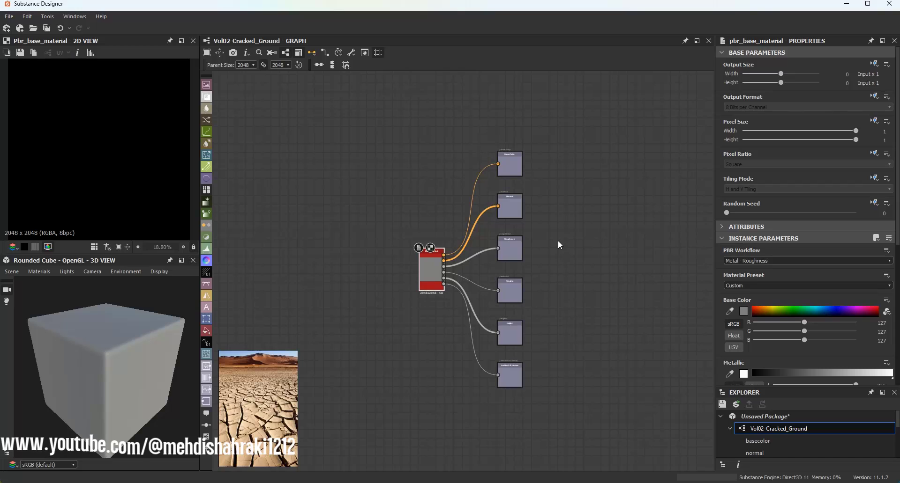
right_click(573, 214)
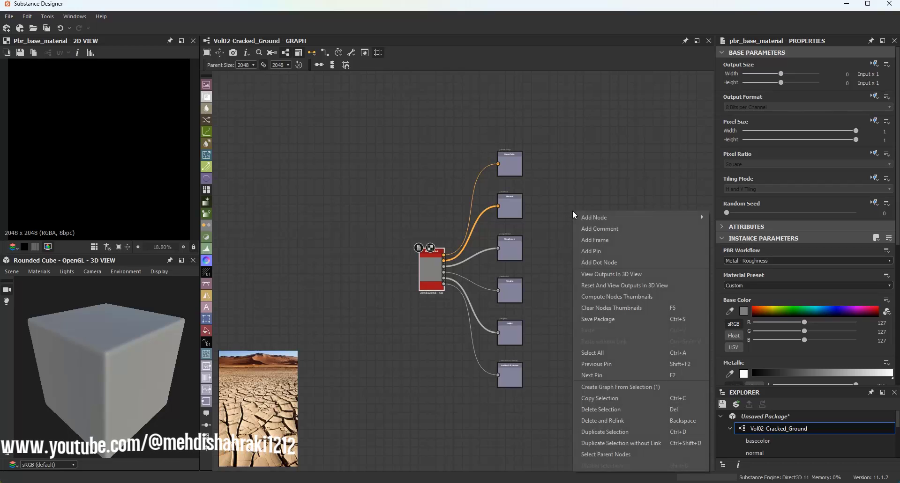
left_click(608, 275)
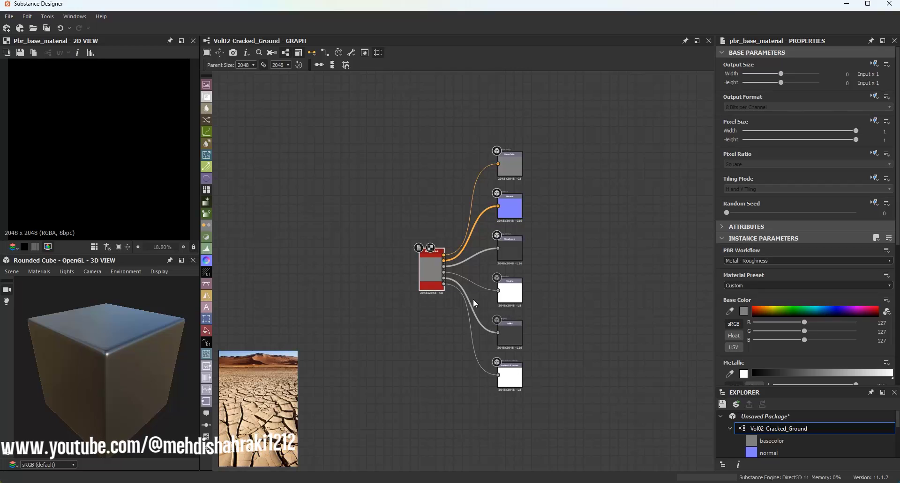
Set the Height, Ambient Occlusion and Normal user-defined maps of the Base Material node to True.
double_click(439, 271)
scroll(800, 276, "down", 5)
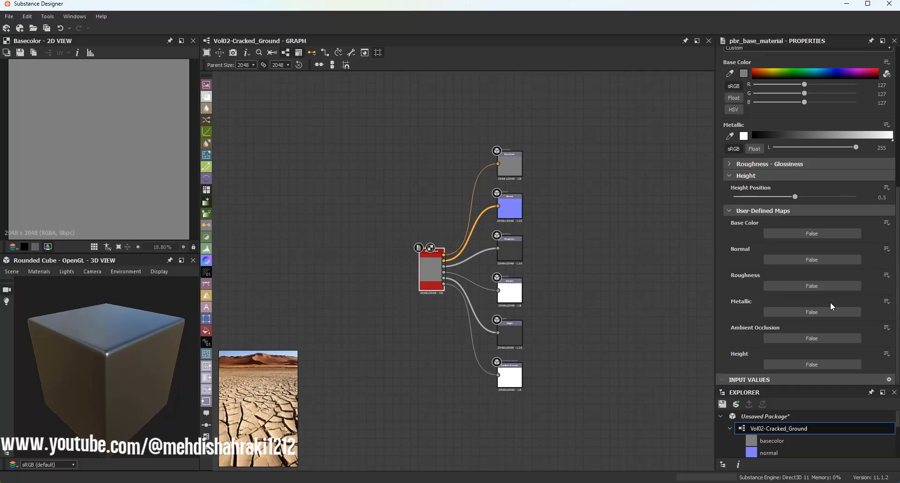
left_click(786, 363)
left_click(792, 372)
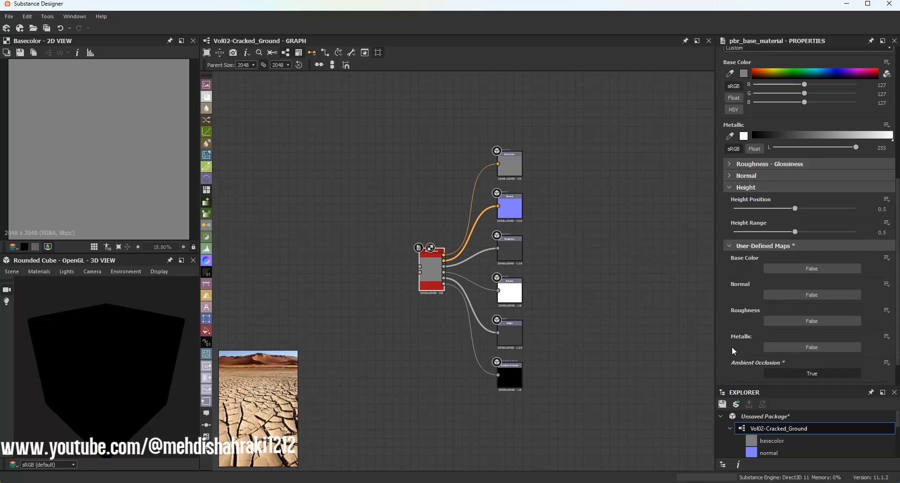
left_click(780, 294)
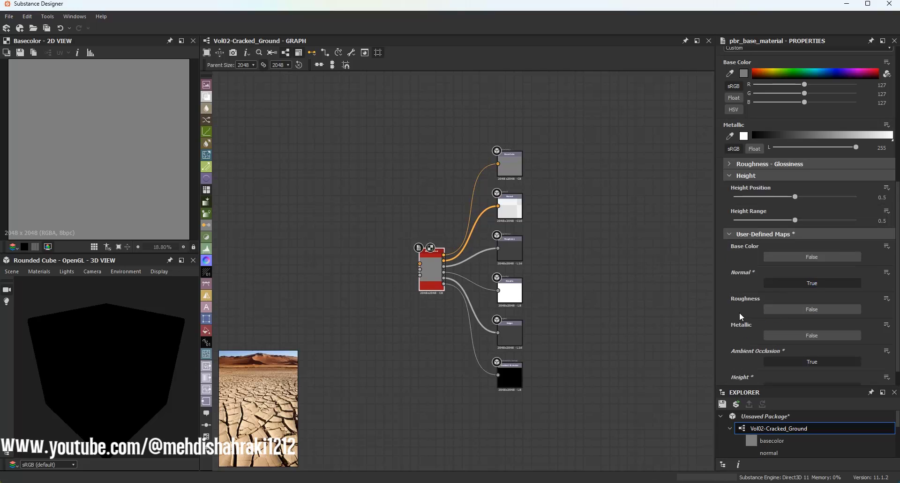
middle_click_drag(561, 317, 748, 315)
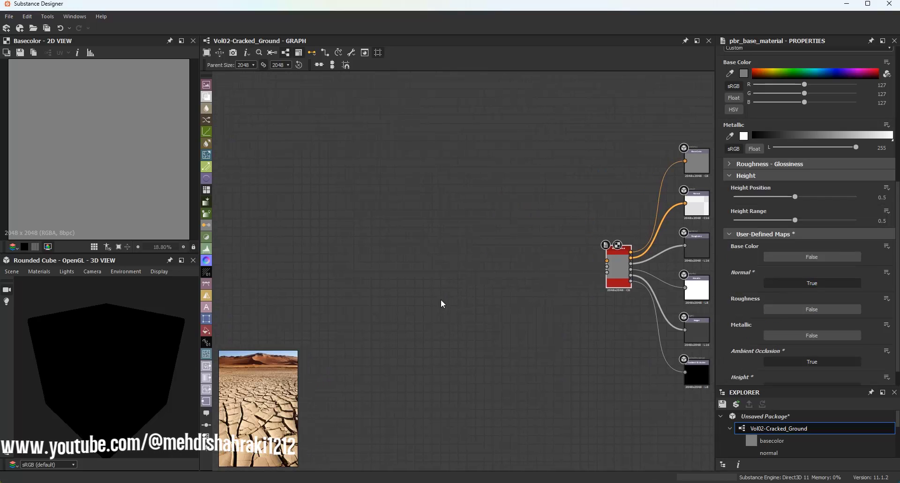
middle_click_drag(442, 302, 482, 299)
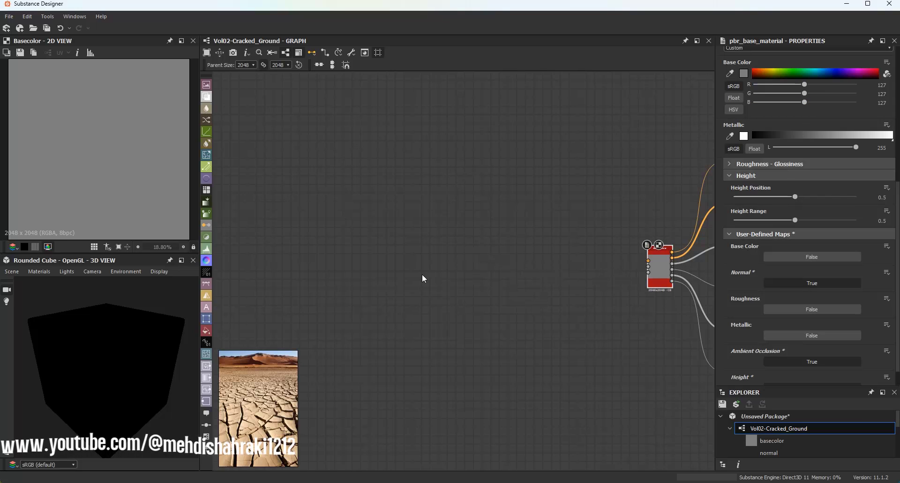
key("space")
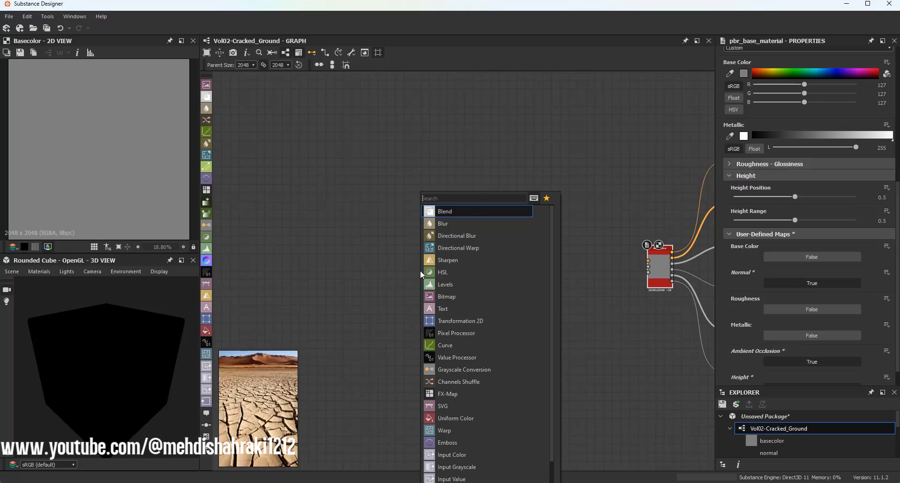
type("i")
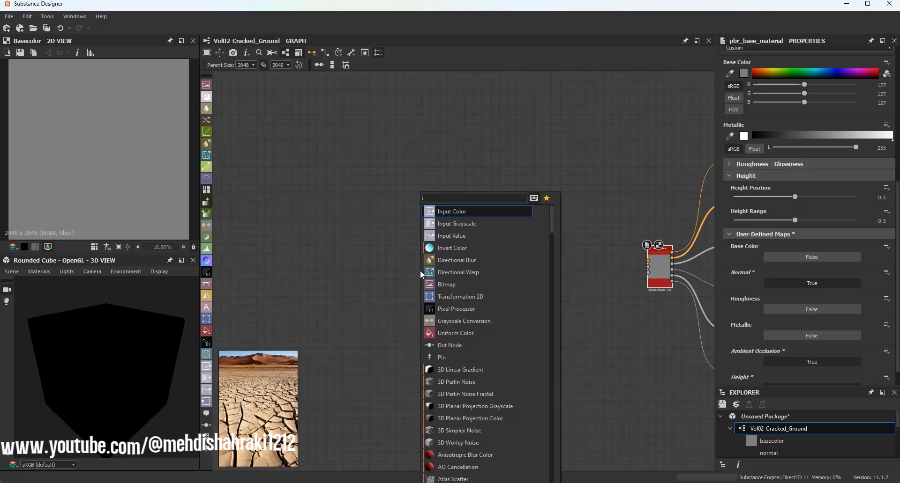
type("nv")
key("BackSpace")
key("BackSpace")
key("BackSpace")
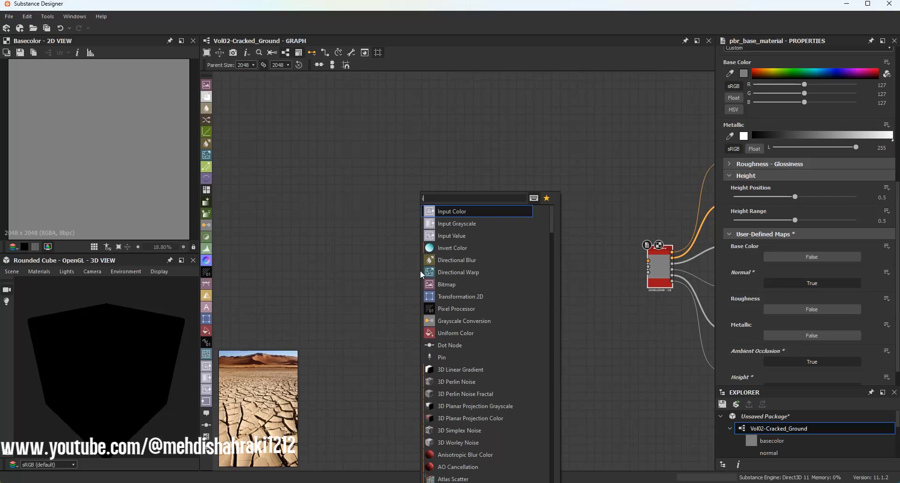
left_click(386, 223)
Add an Invert Grayscale node and connect its output to the Base Material's Height input.
key("space")
type("in")
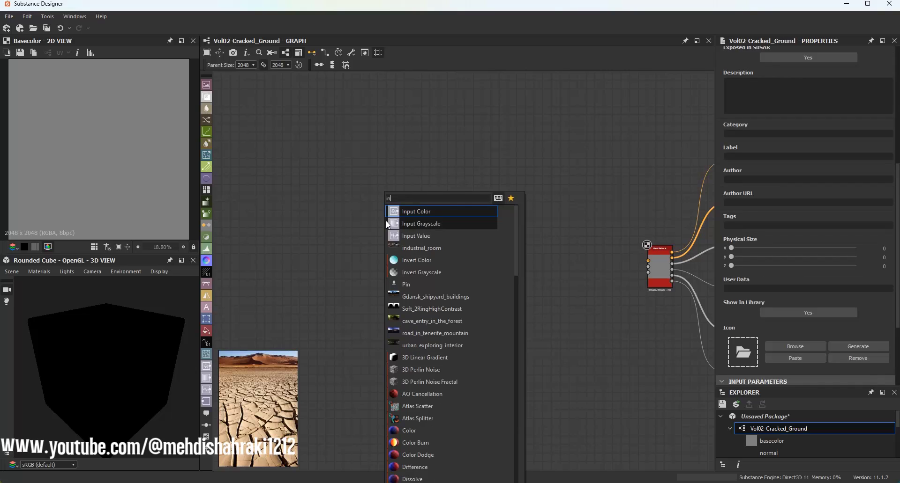
left_click(421, 272)
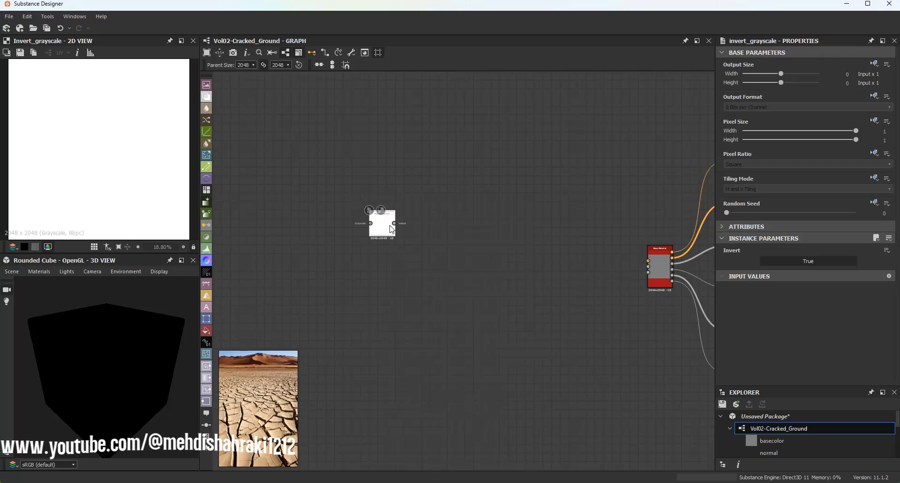
left_click_drag(395, 226, 648, 266)
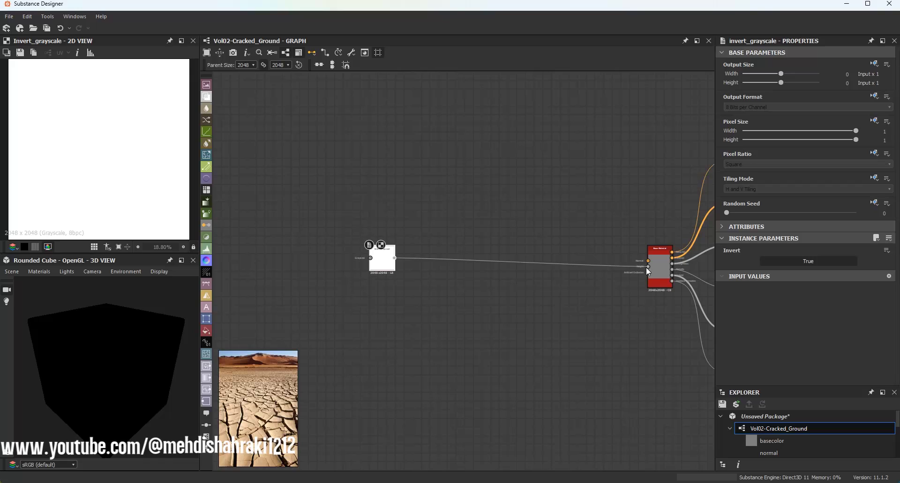
Add a Normal node and an Ambient Occlusion (HBAO) node, both fed by the Invert Grayscale output.
left_click_drag(384, 267, 412, 201)
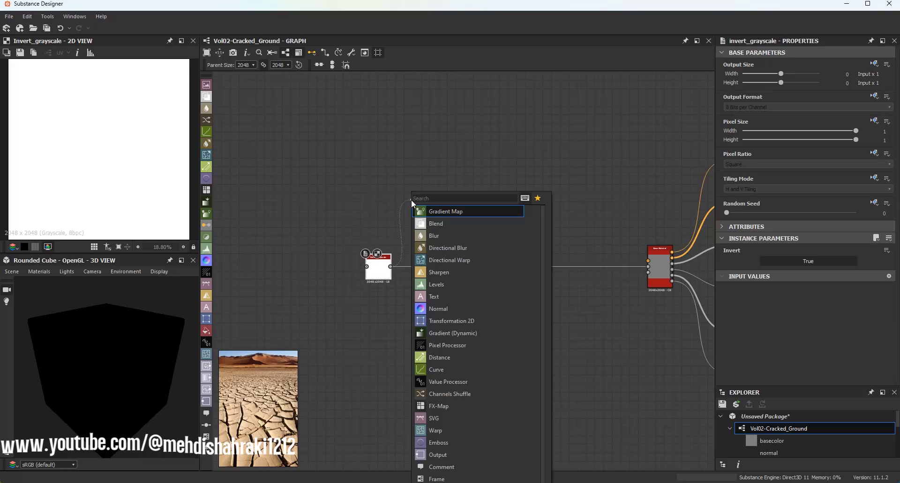
type("n")
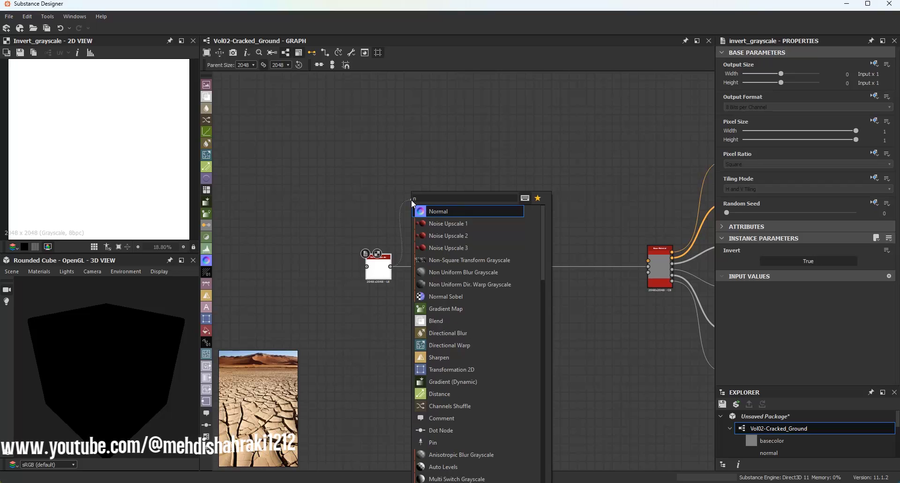
left_click(436, 212)
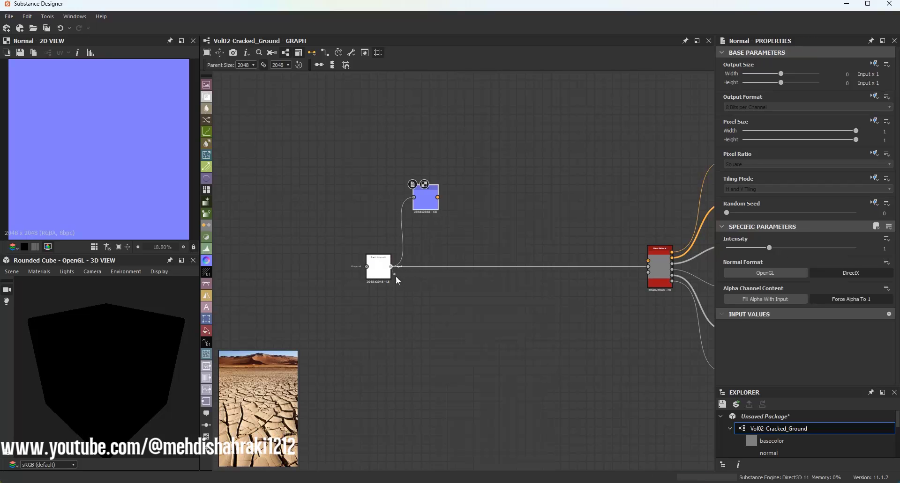
left_click_drag(395, 276, 414, 341)
type("amb")
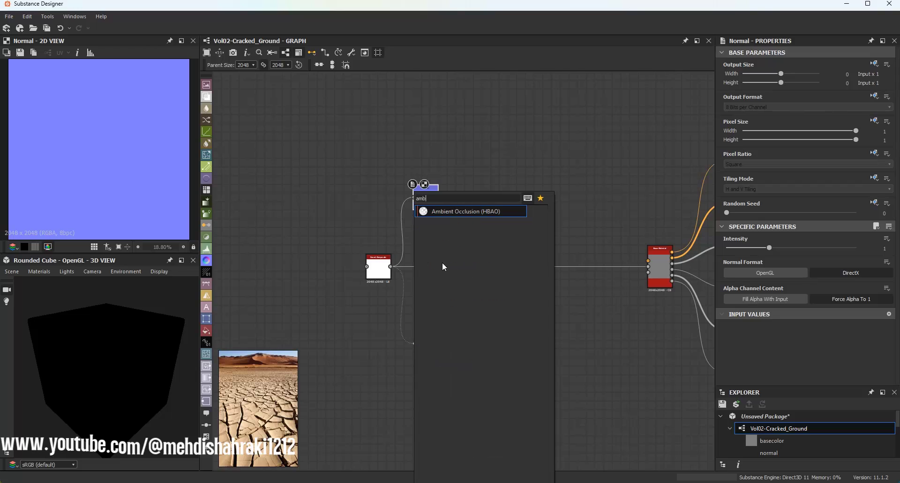
left_click(446, 212)
Connect the Ambient Occlusion (HBAO) and Normal nodes to the Base Material's matching inputs, routing each link through a dot node.
left_click(437, 345)
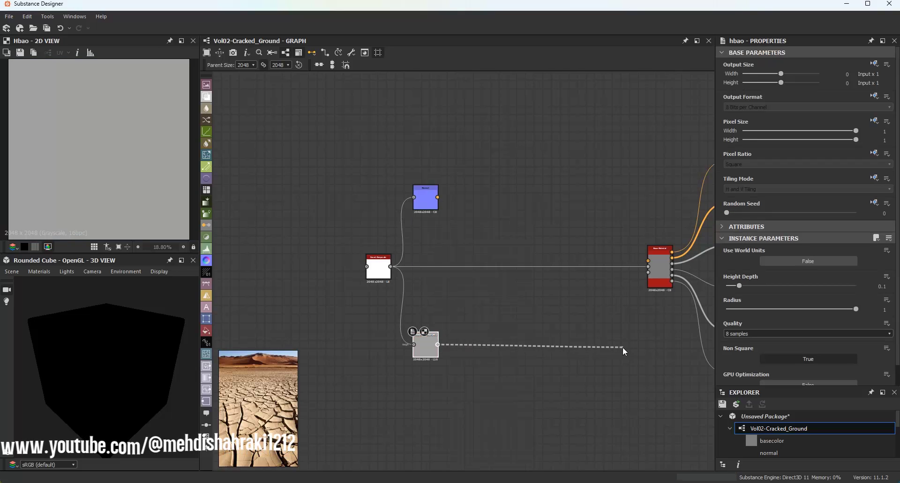
middle_click_drag(623, 347, 559, 334)
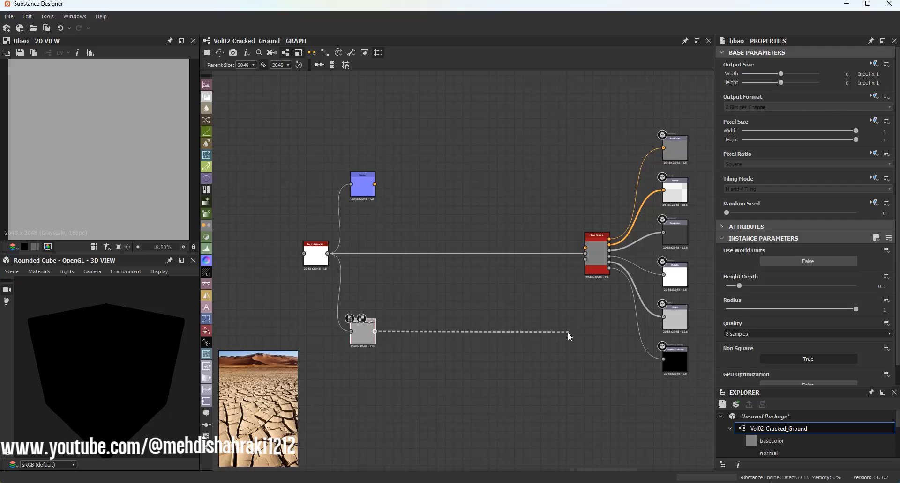
left_click(569, 333, "alt")
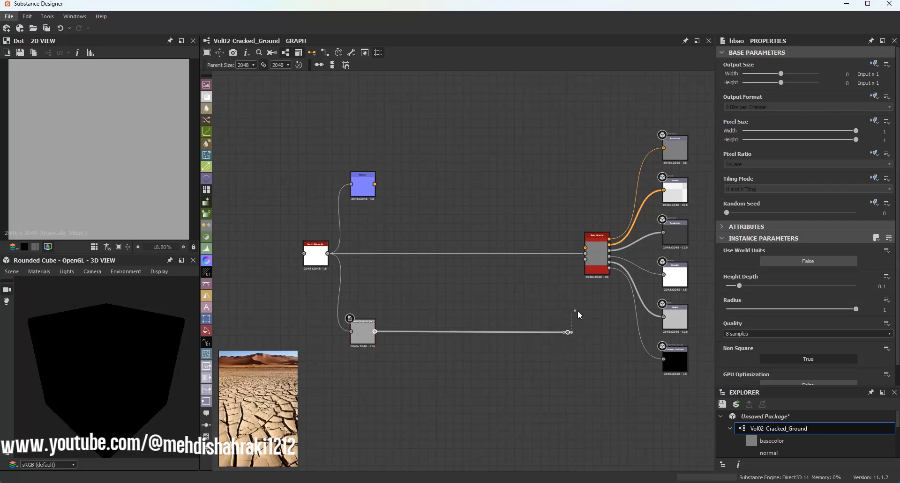
left_click(586, 260)
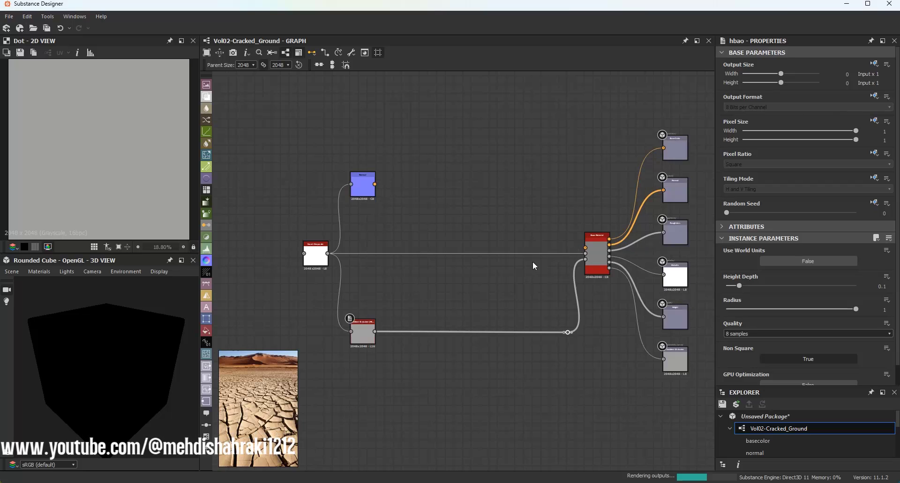
left_click(565, 182, "alt")
left_click(585, 247)
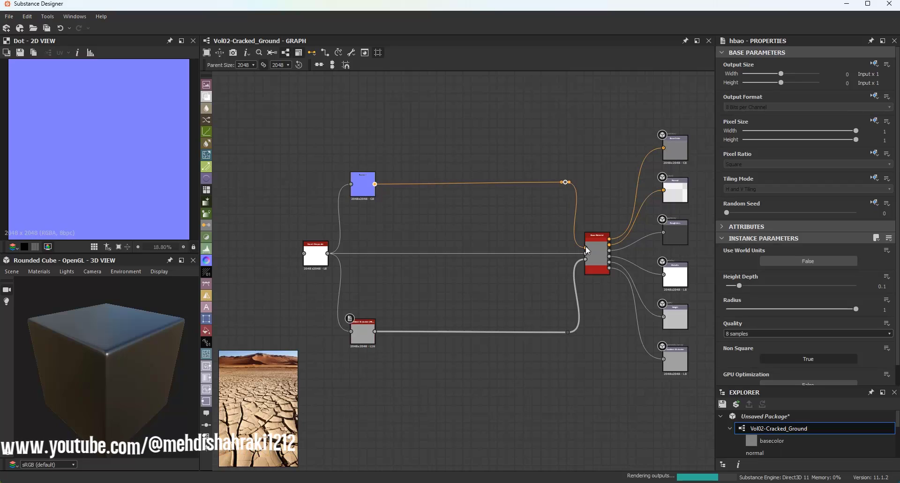
Align the two dot nodes vertically, and line up the Normal and Ambient Occlusion (HBAO) nodes vertically as well.
left_click_drag(531, 166, 572, 379)
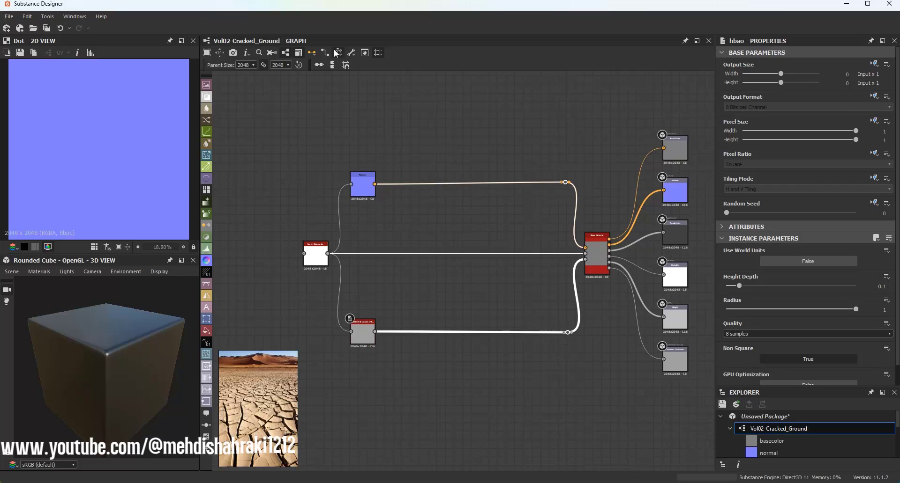
left_click(332, 65)
left_click_drag(377, 115, 363, 441)
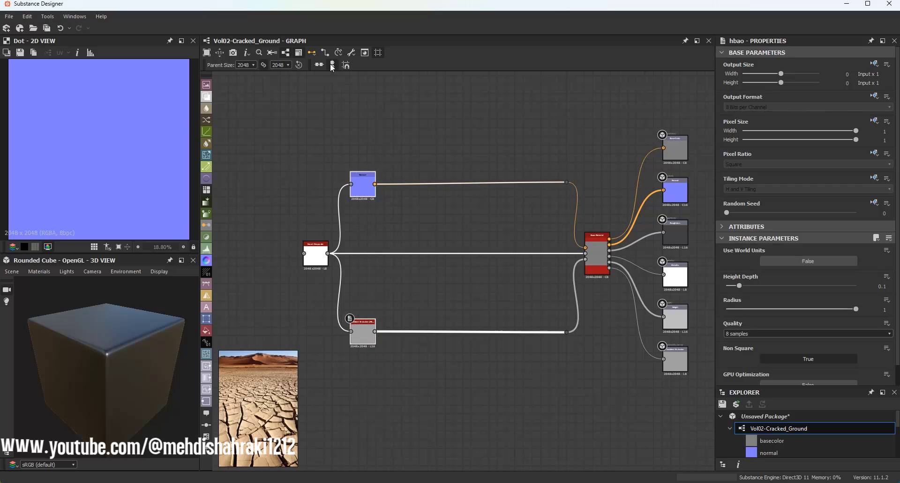
left_click(378, 110)
Set the Normal node's Intensity to 5.
left_click(363, 185)
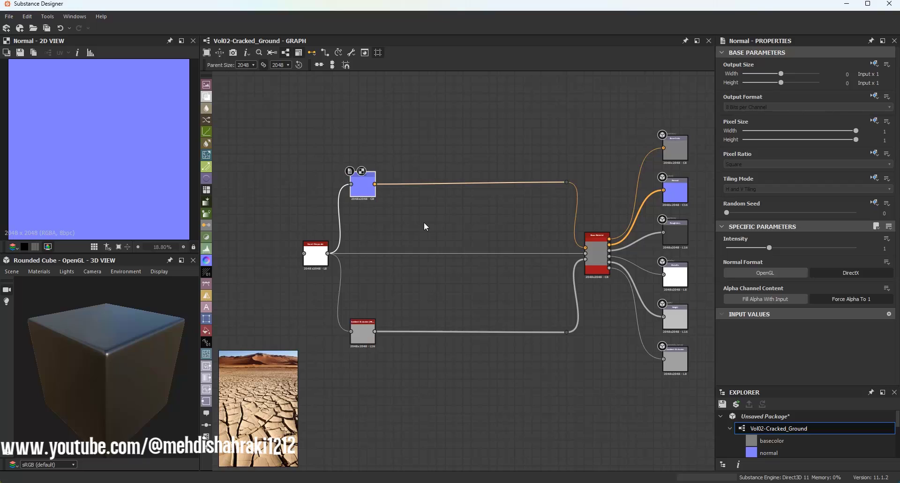
scroll(423, 222, "down", 1)
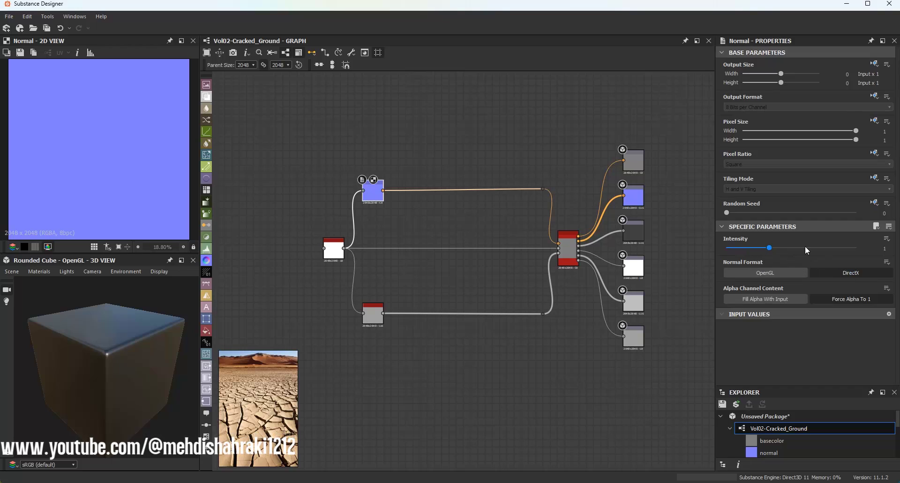
left_click_drag(881, 248, 893, 249)
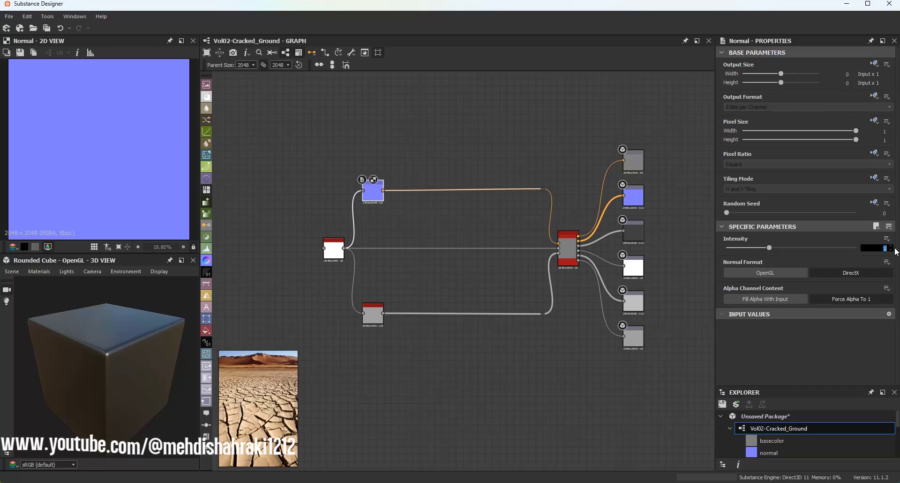
type("5")
key("Return")
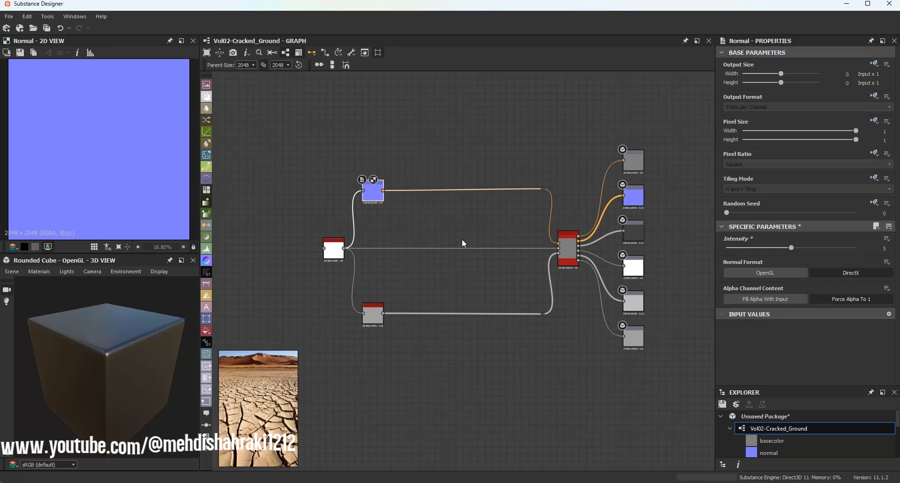
Set the Ambient Occlusion (HBAO) node's Height Depth to 0.02 and its Quality to 16 samples.
left_click(366, 312)
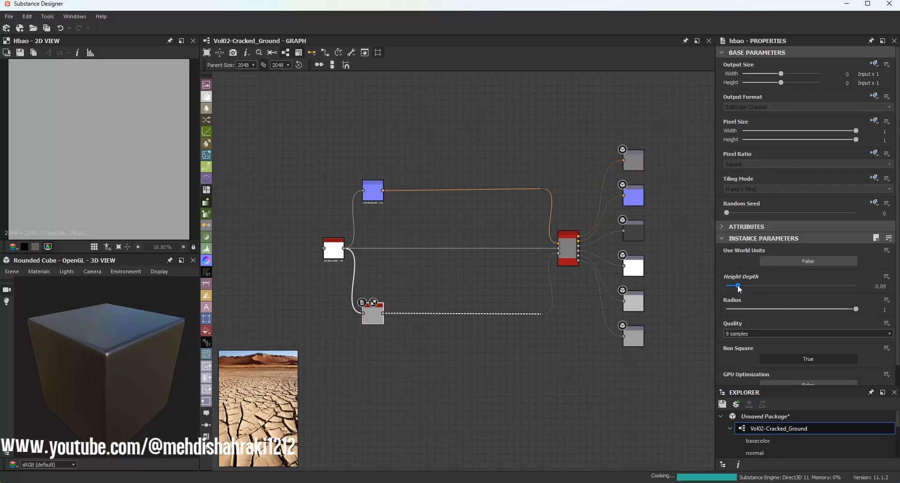
left_click_drag(736, 287, 729, 286)
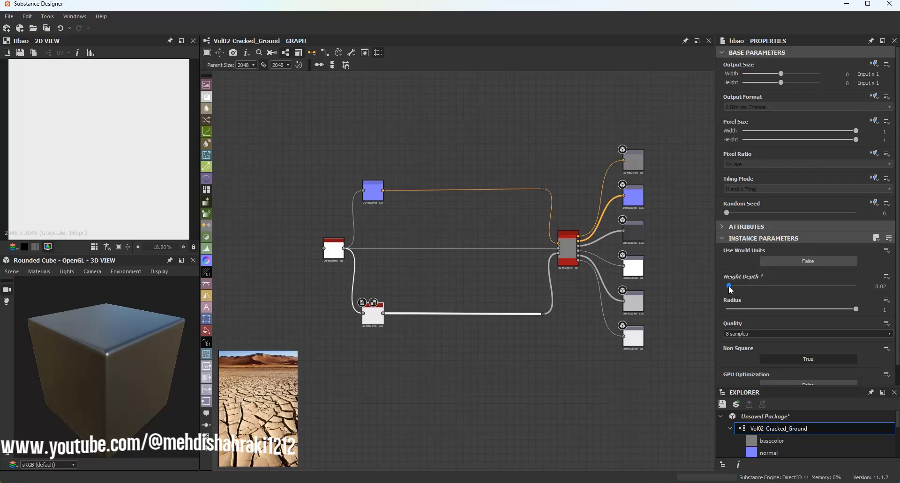
left_click_drag(734, 309, 857, 310)
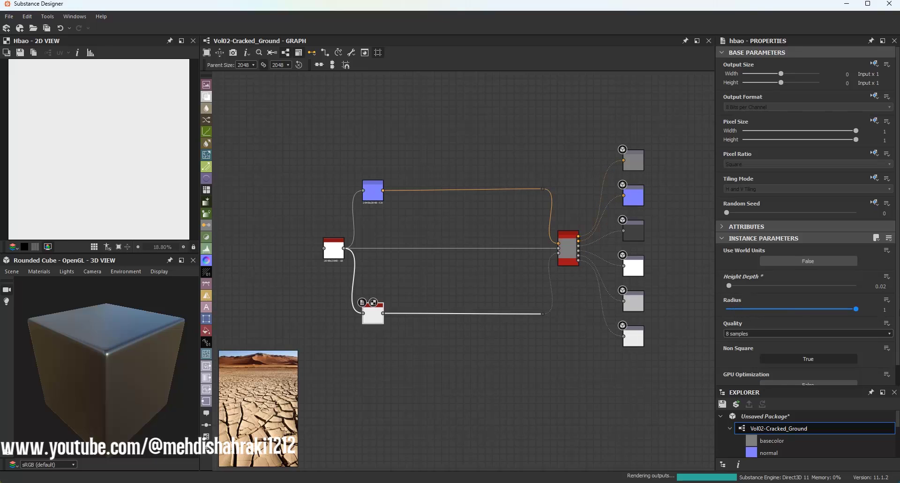
left_click(740, 335)
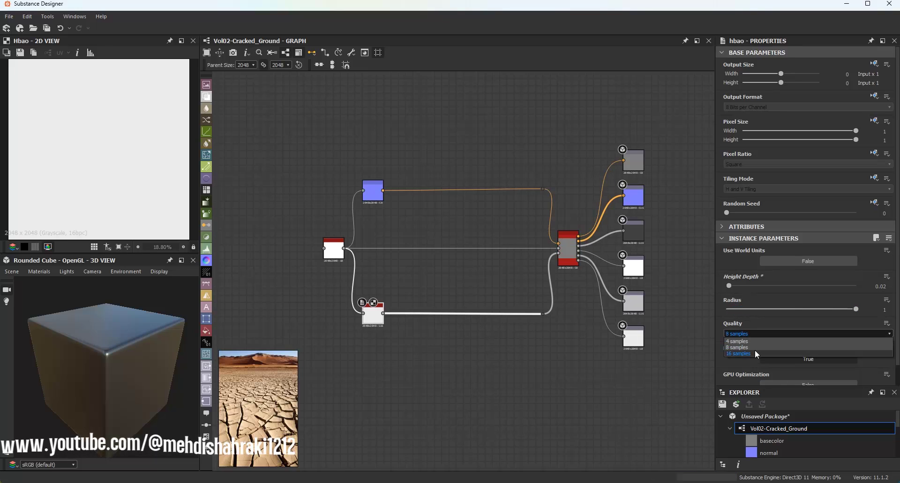
left_click(757, 354)
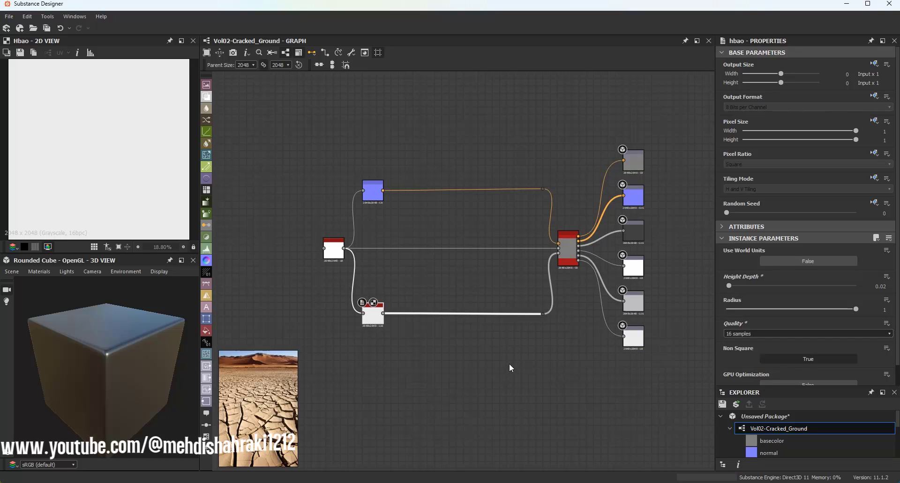
Save the package as Vol02-Cracked_Ground-Tutorial in the Vol02-Cracked Ground folder.
scroll(472, 310, "down", 2)
middle_click_drag(472, 310, 629, 278)
left_click(722, 405)
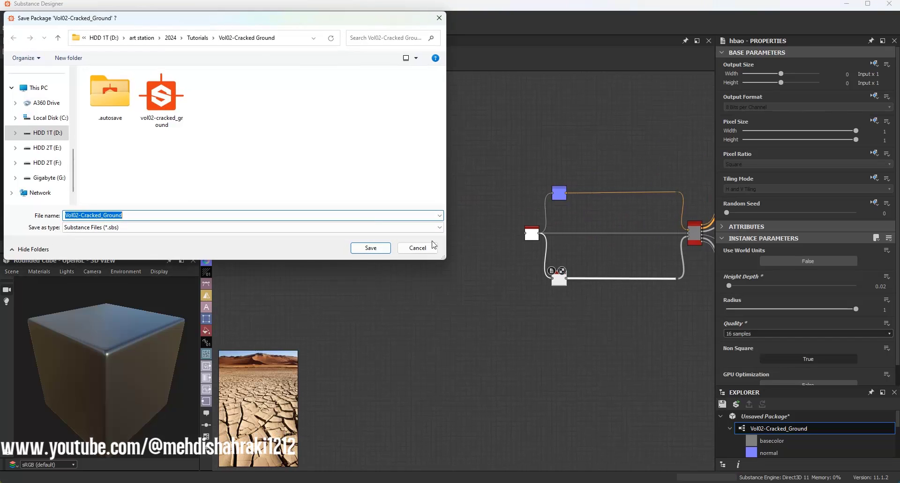
left_click(146, 214)
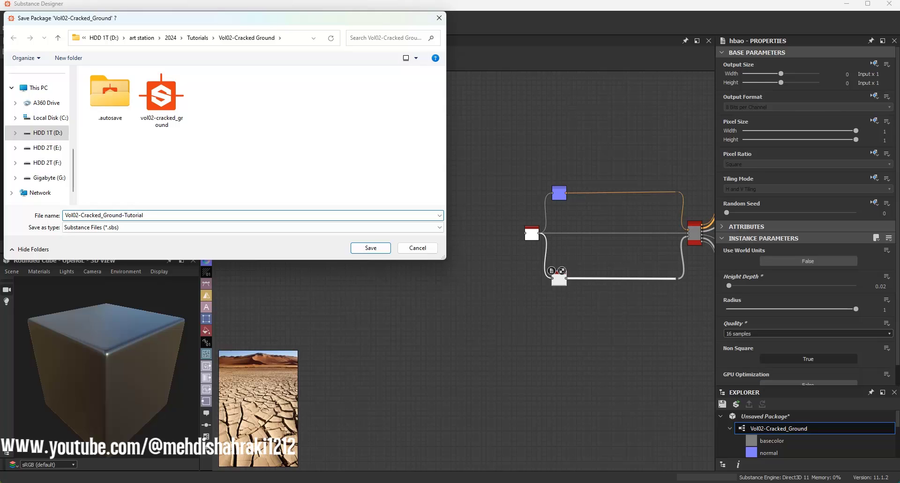
key("Return")
Add a Cells 2 node in the empty area before the existing nodes, with Scale 14 and Edge Width 1.05.
scroll(352, 239, "down", 3)
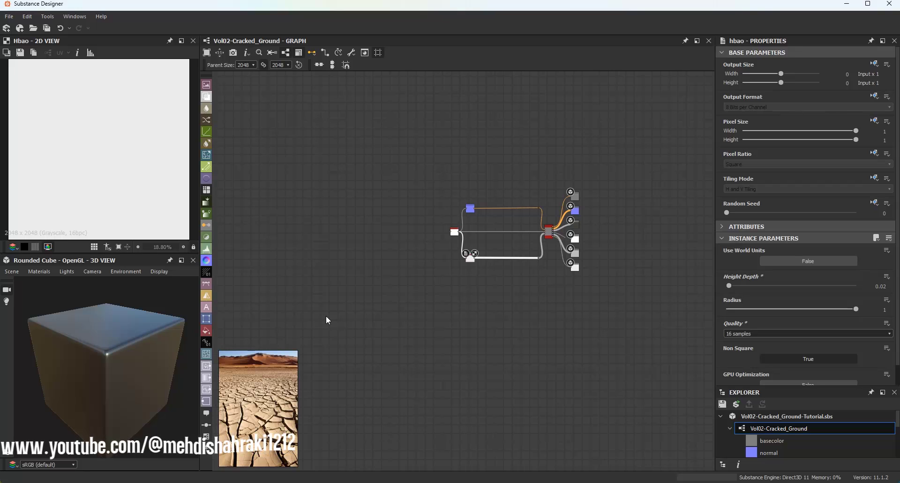
middle_click_drag(327, 317, 425, 298)
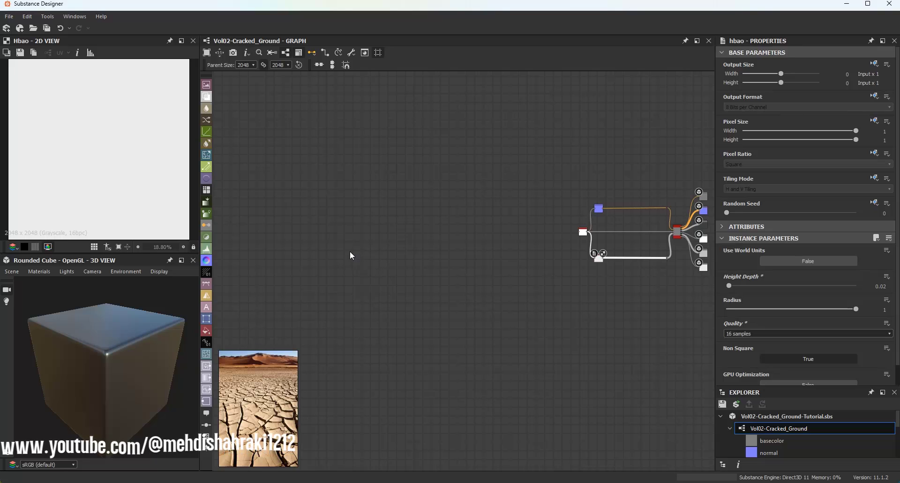
key("space")
type("ce")
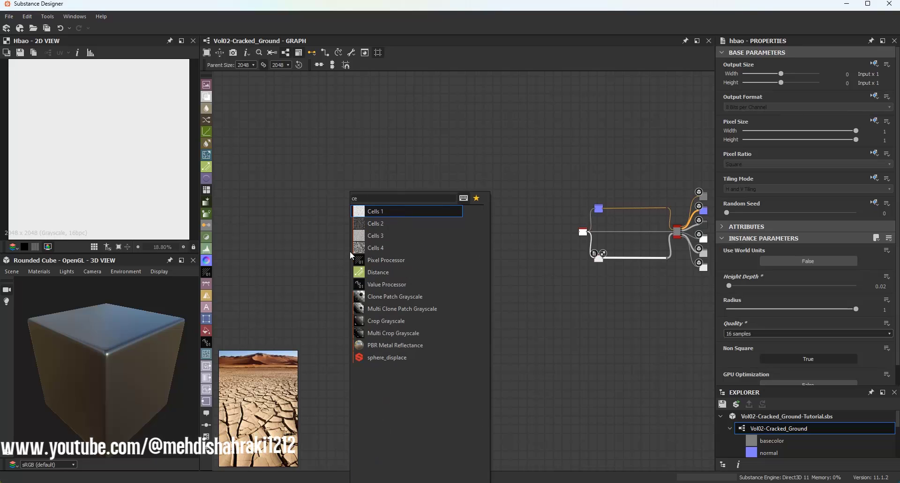
left_click(373, 226)
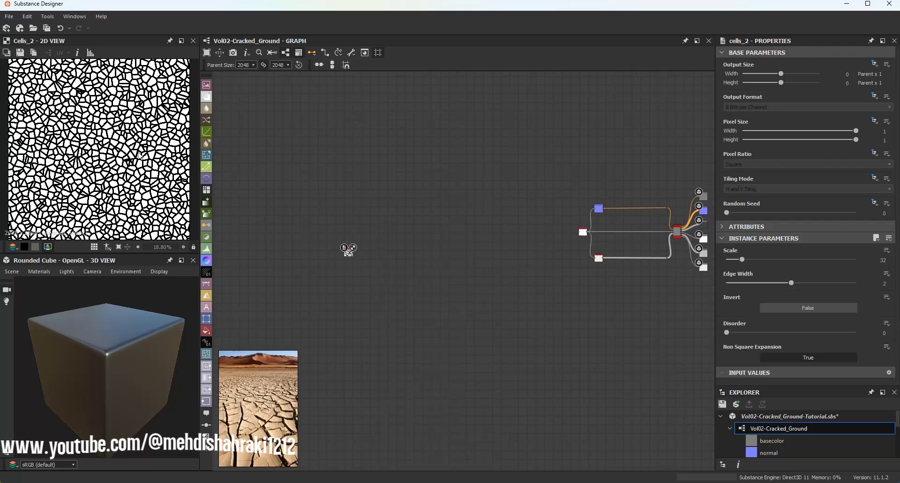
left_click_drag(742, 260, 732, 260)
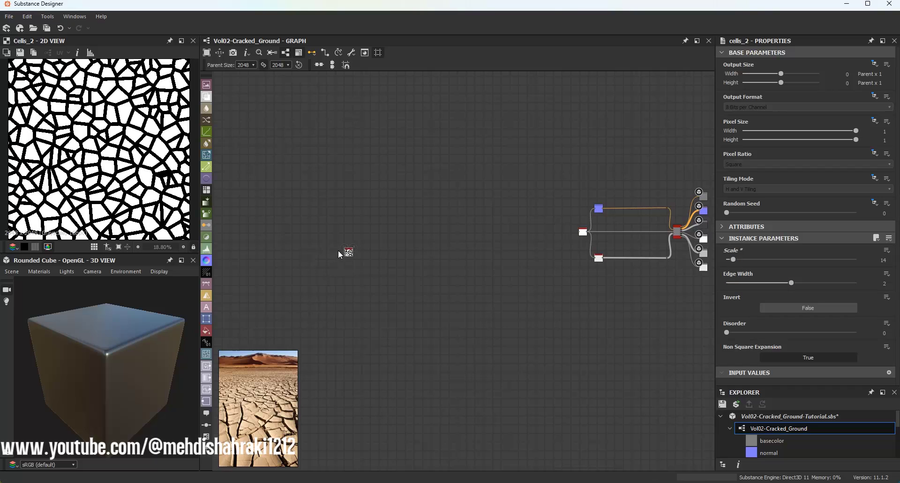
left_click_drag(348, 253, 310, 220)
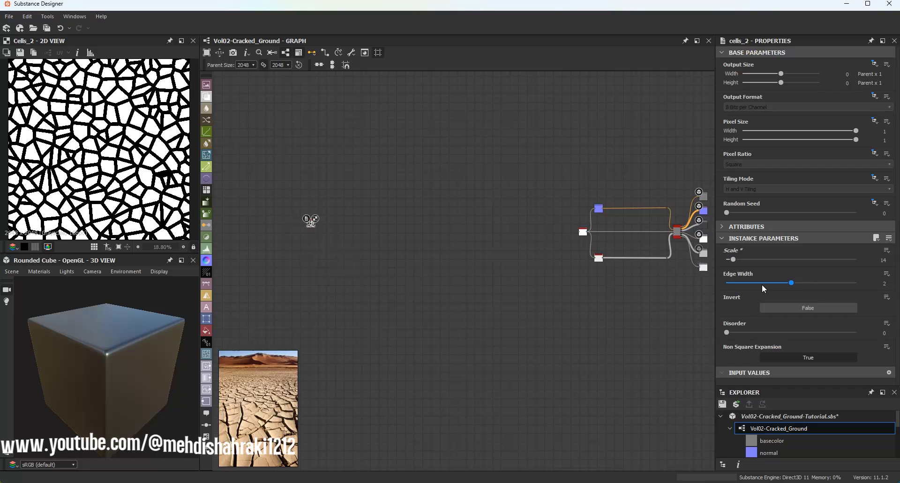
mouse_move(763, 287)
left_mouse_down()
mouse_move(743, 284)
mouse_move(762, 287)
left_mouse_up()
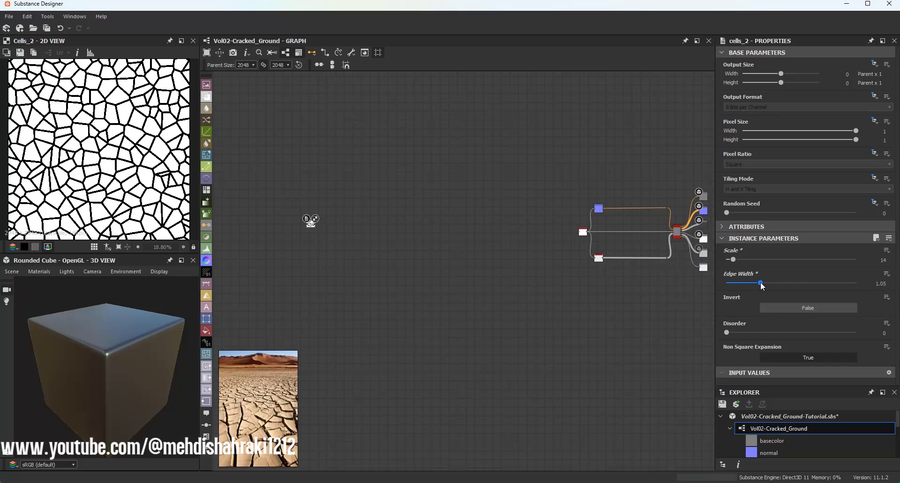
Set the Base Material node's Metallic value to 0.
middle_click_drag(675, 240, 541, 214)
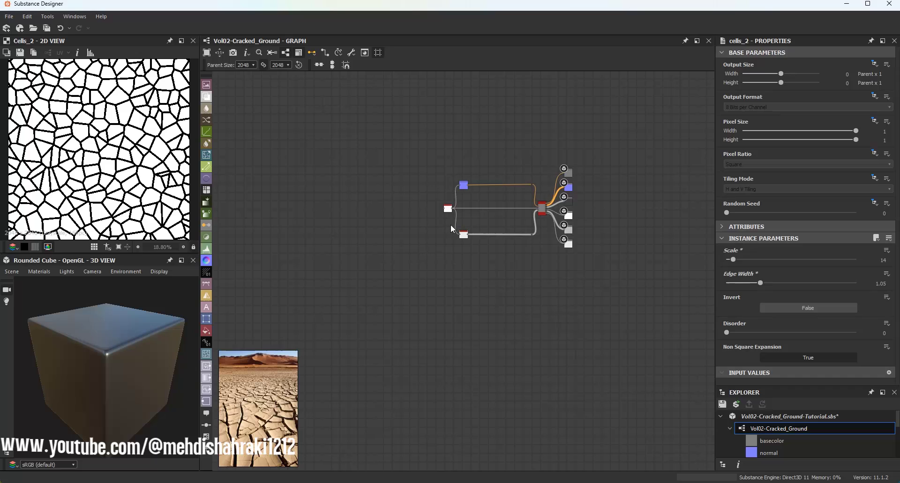
left_click(542, 211)
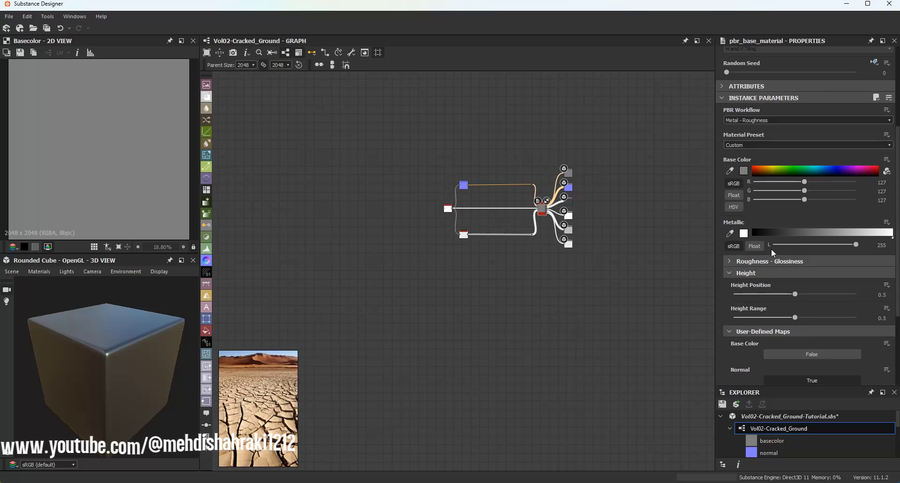
left_click(772, 248)
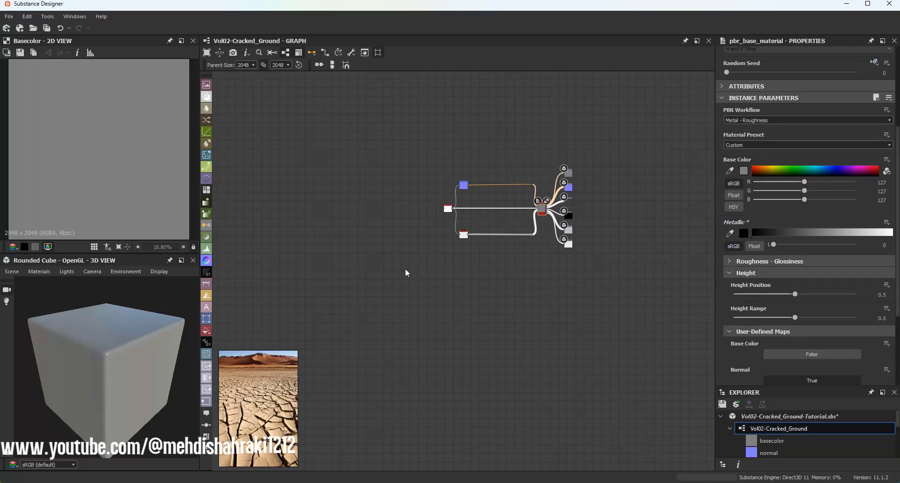
Move the Cells 2 node farther away from the Base Material network and preview its pattern up close in 2D.
middle_click_drag(406, 274, 624, 263)
scroll(396, 194, "down", 1)
left_click_drag(392, 188, 303, 198)
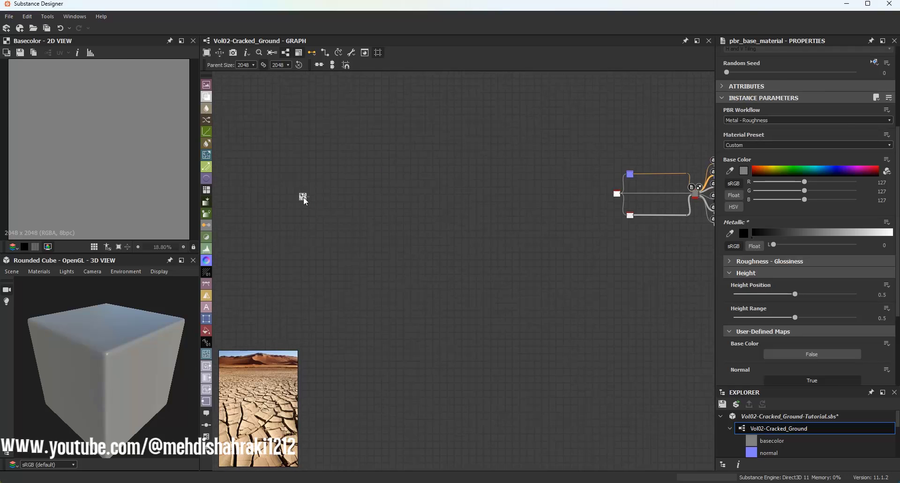
double_click(305, 199)
scroll(96, 152, "up", 8)
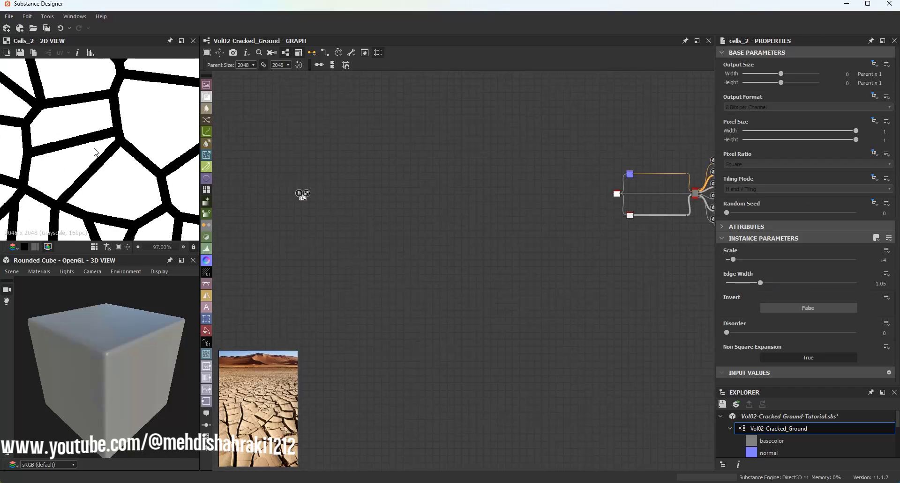
scroll(96, 152, "down", 3)
Add a Directional Warp node fed by the Cells 2 output.
scroll(303, 195, "up", 4)
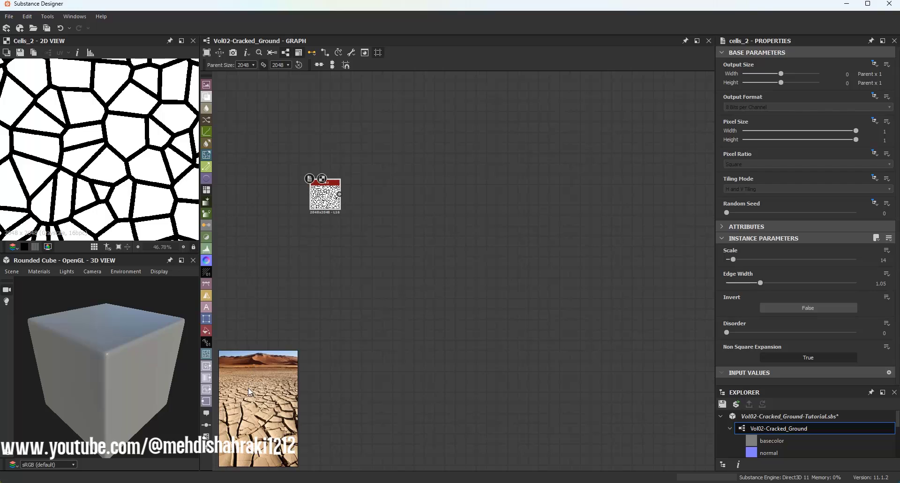
scroll(340, 208, "up", 2)
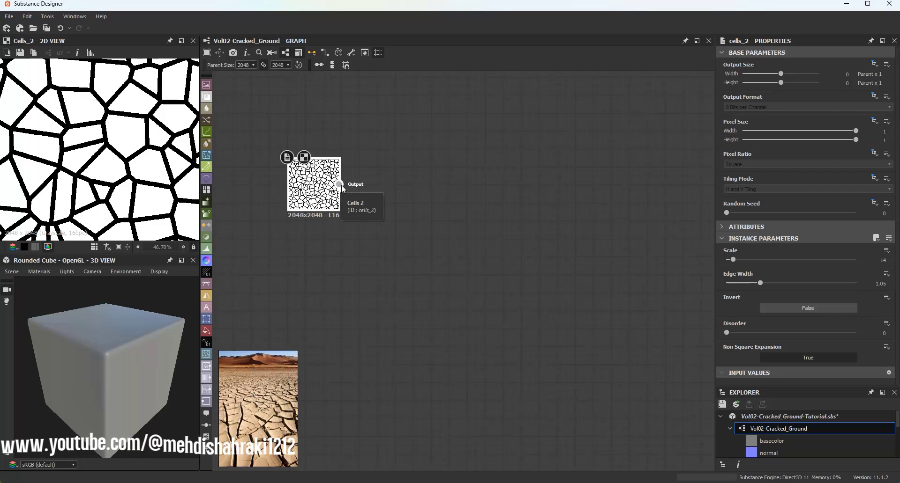
left_click_drag(340, 185, 485, 186)
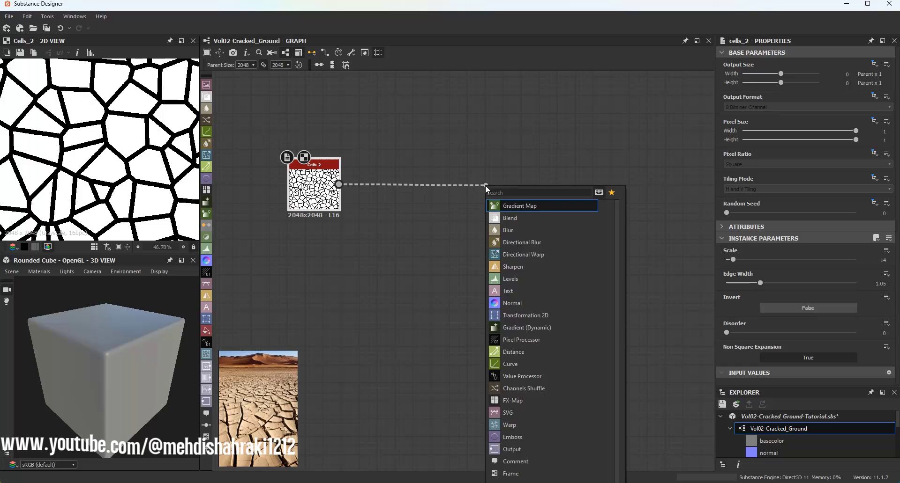
type("direc")
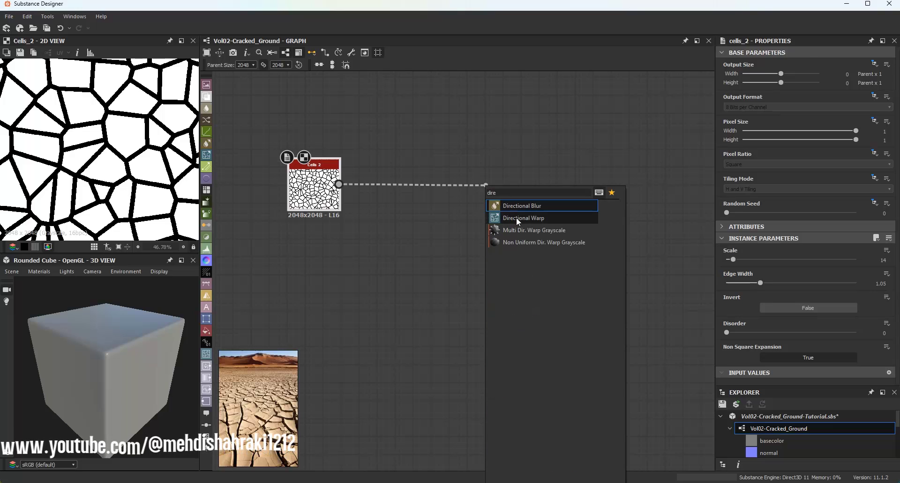
left_click(516, 218)
Add a Grunge Map 002 node below the Cells 2 and Directional Warp nodes and set its Contrast to 0.
key("space")
type("gr")
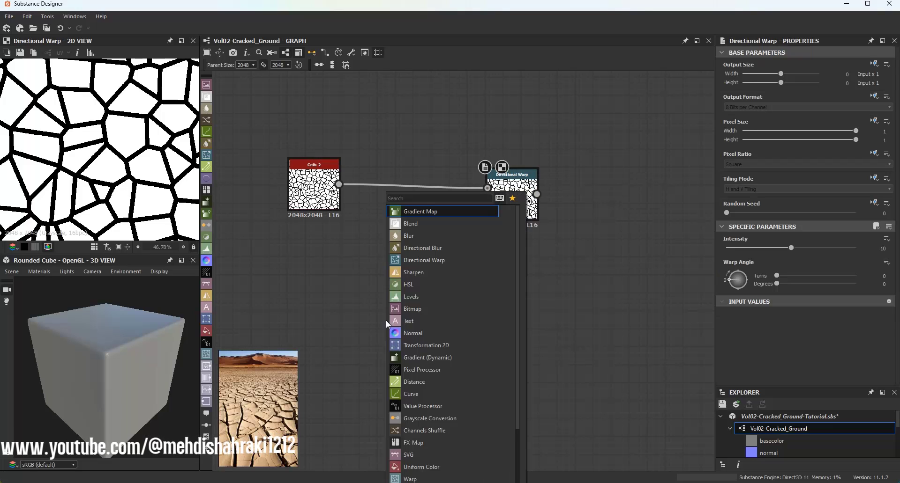
scroll(386, 321, "down", 4)
left_click(427, 231)
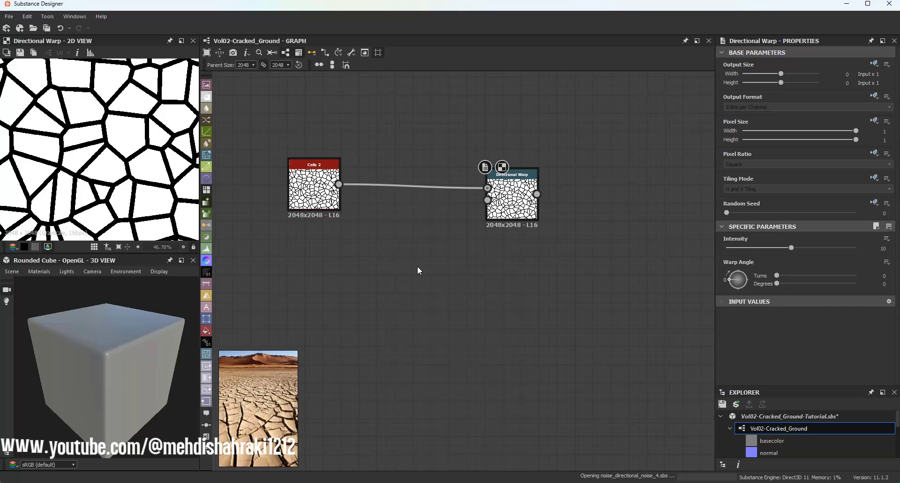
left_click_drag(392, 327, 384, 363)
left_click_drag(752, 284, 419, 284)
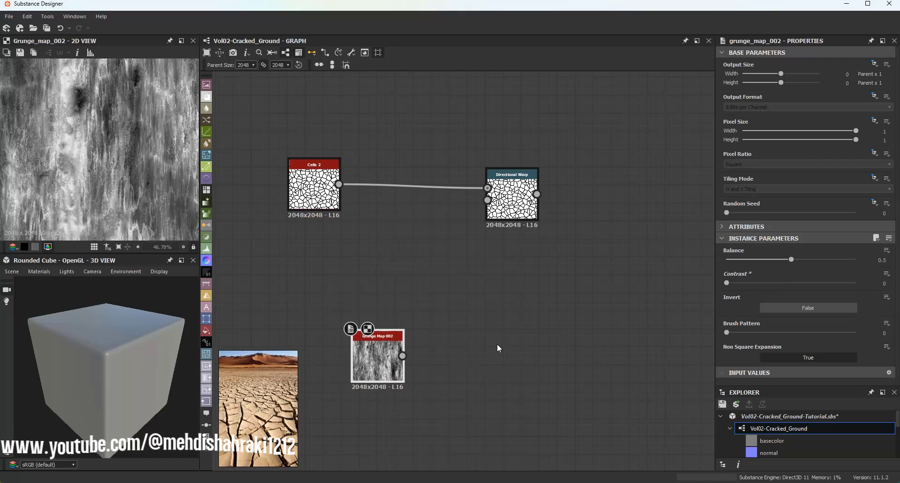
middle_click_drag(496, 342, 527, 277)
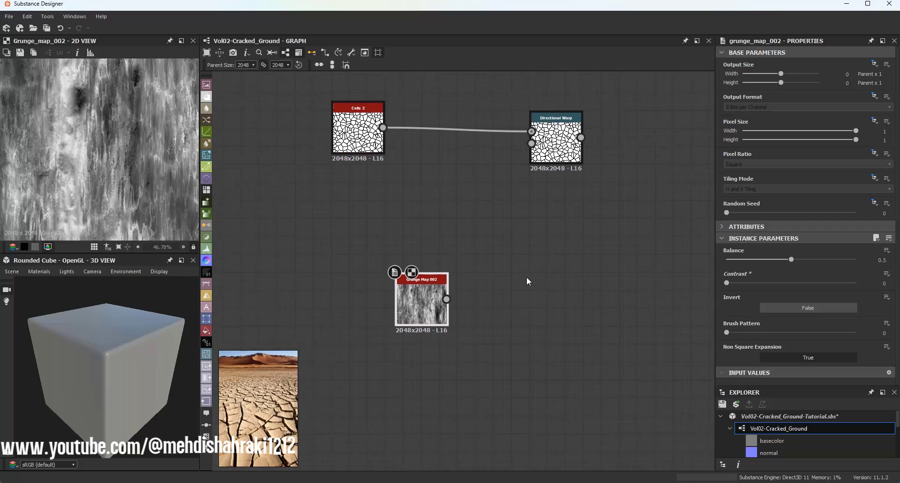
left_click_drag(427, 300, 419, 318)
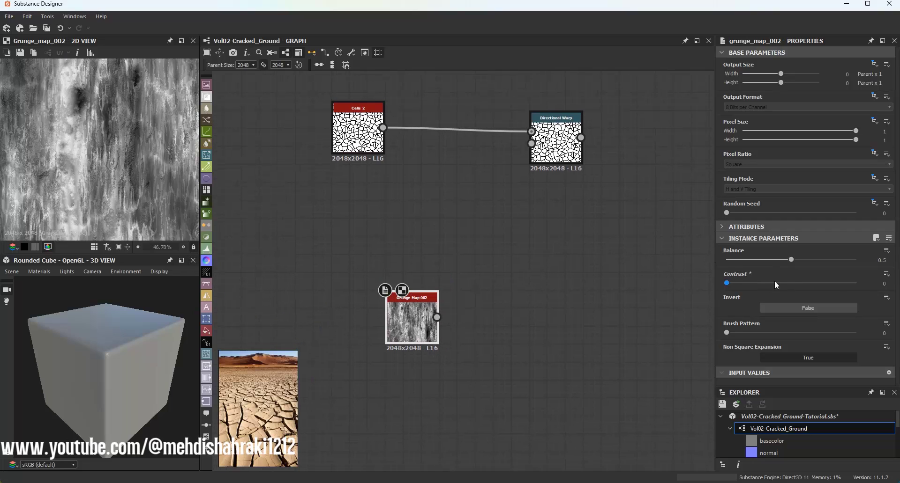
Add a Blur HQ Grayscale node fed by the Grunge Map 002 output.
left_click_drag(503, 320, 480, 311)
type("hq")
left_click(531, 212)
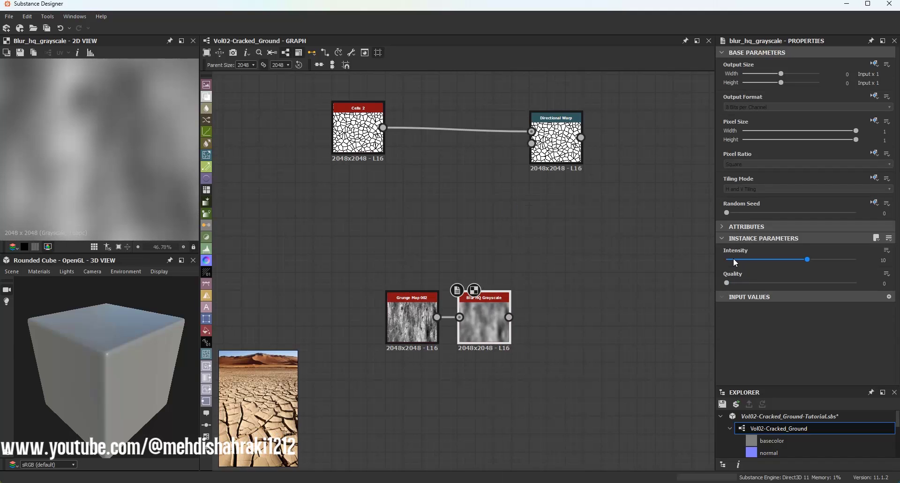
Set the Blur HQ Grayscale Intensity to 2.66 and connect its output to the Directional Warp's intensity input.
left_click_drag(733, 259, 747, 259)
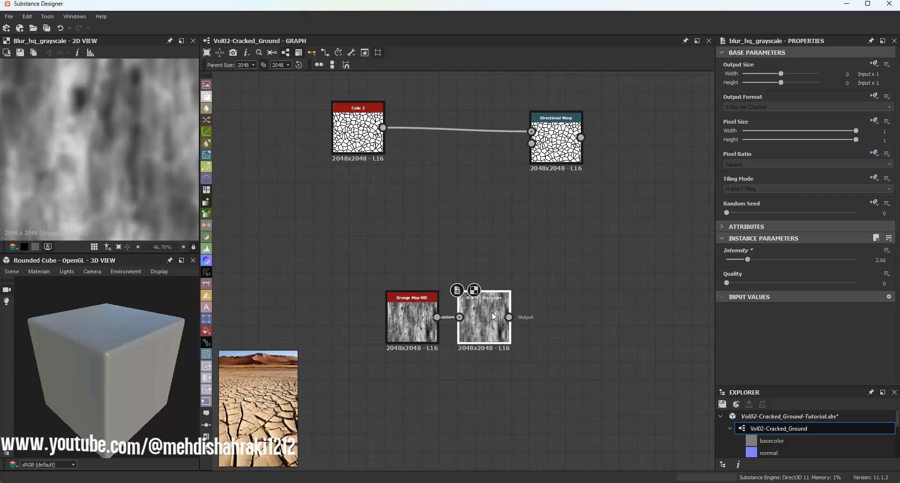
left_click_drag(509, 317, 532, 144)
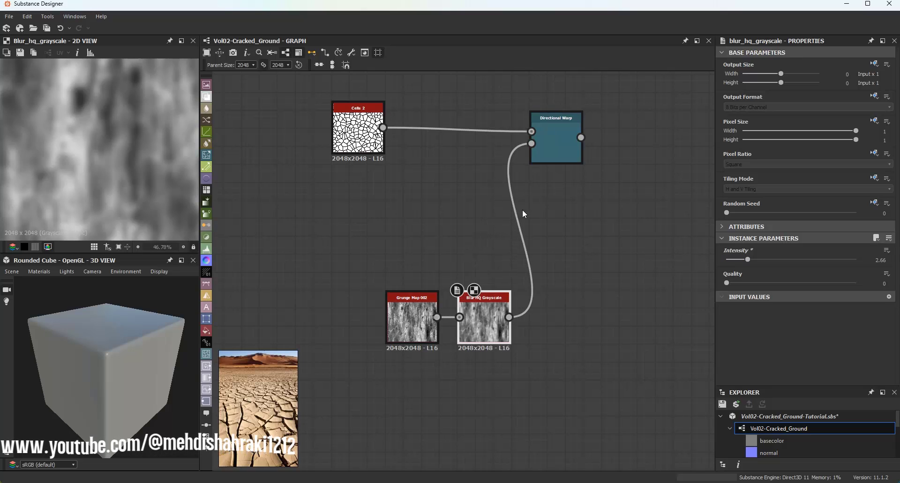
Preview the Directional Warp result in 2D and set the node's Intensity to 11.55.
double_click(560, 158)
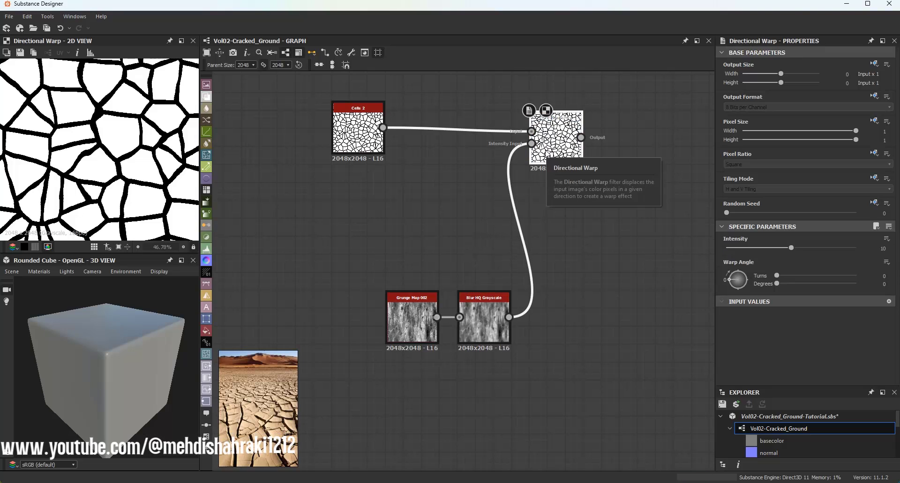
scroll(155, 174, "down", 4)
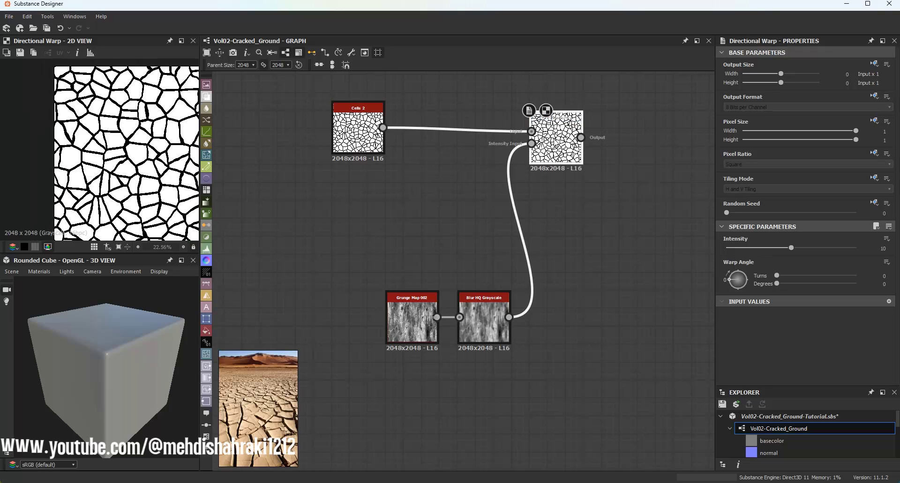
scroll(91, 197, "up", 4)
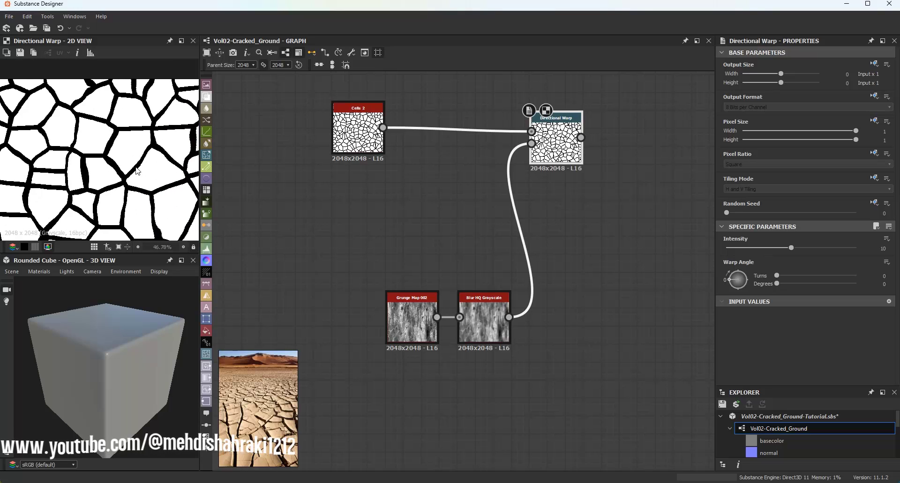
scroll(98, 209, "down", 5)
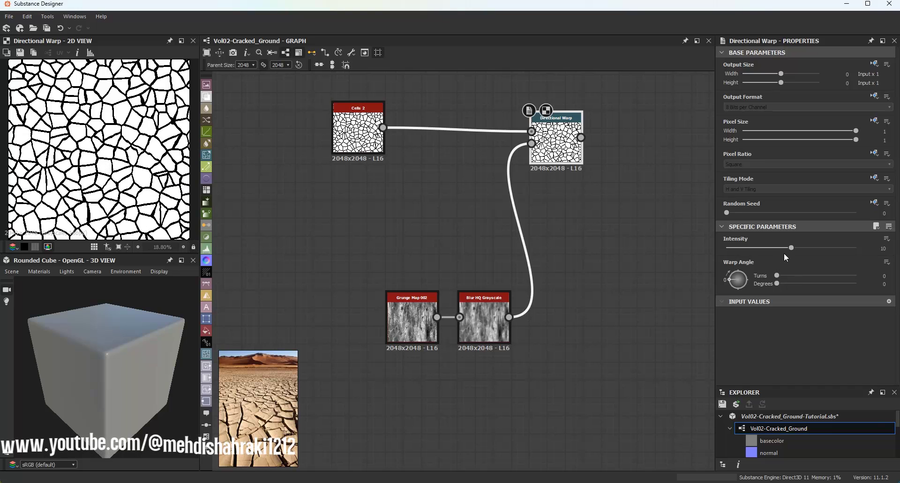
left_click_drag(791, 247, 801, 245)
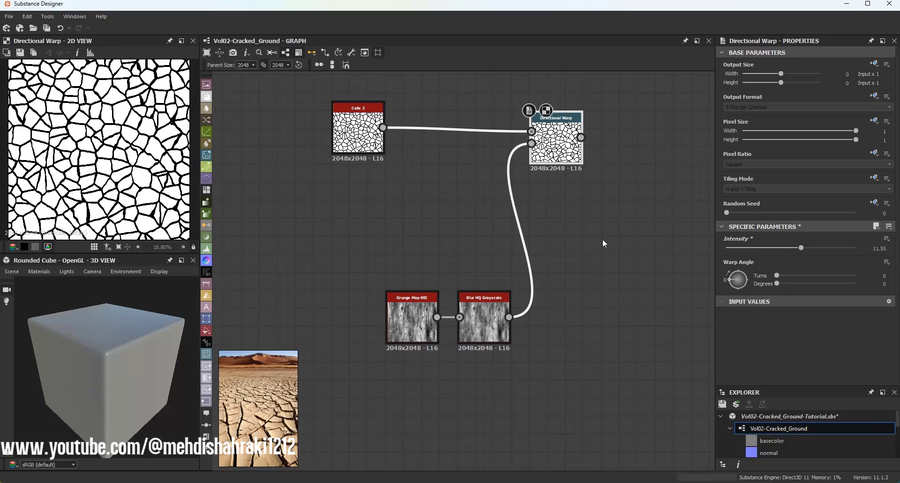
scroll(170, 133, "up", 5)
Add a second Directional Warp node fed by the first Directional Warp's output.
middle_click_drag(584, 171, 354, 170)
left_click_drag(351, 137, 470, 136)
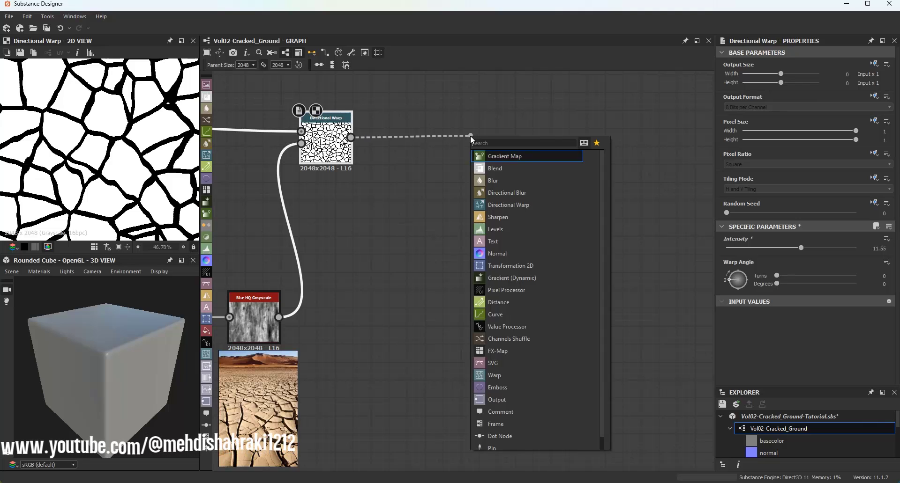
type("d")
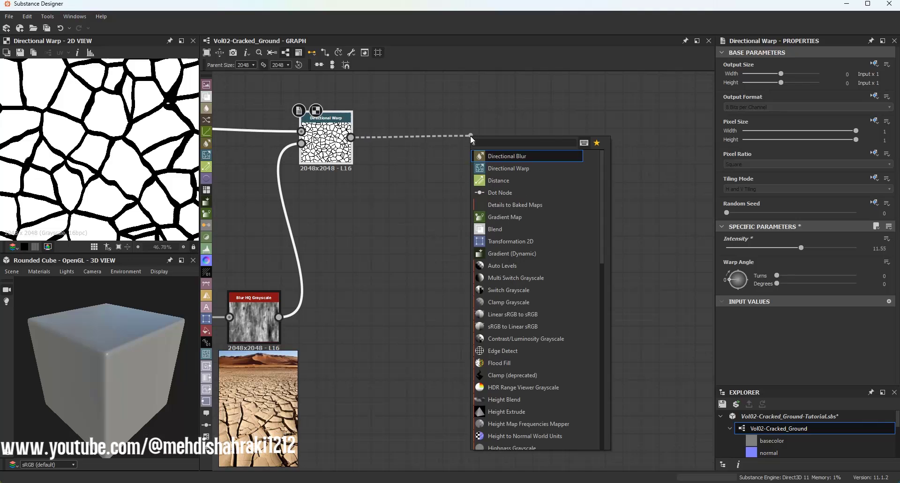
left_click(502, 168)
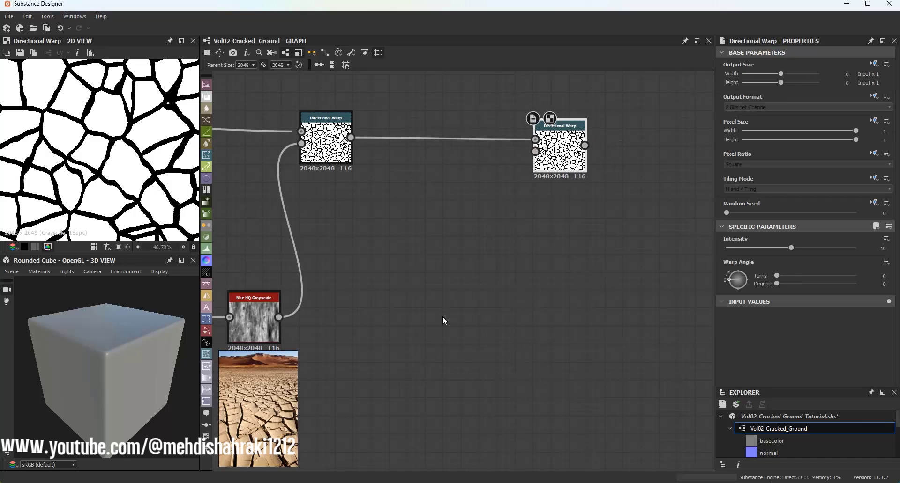
Add a Grunge Map 003 node below the Directional Warps with Contrast 0 and Random Seed 5.
middle_click_drag(443, 316, 465, 277)
key("space")
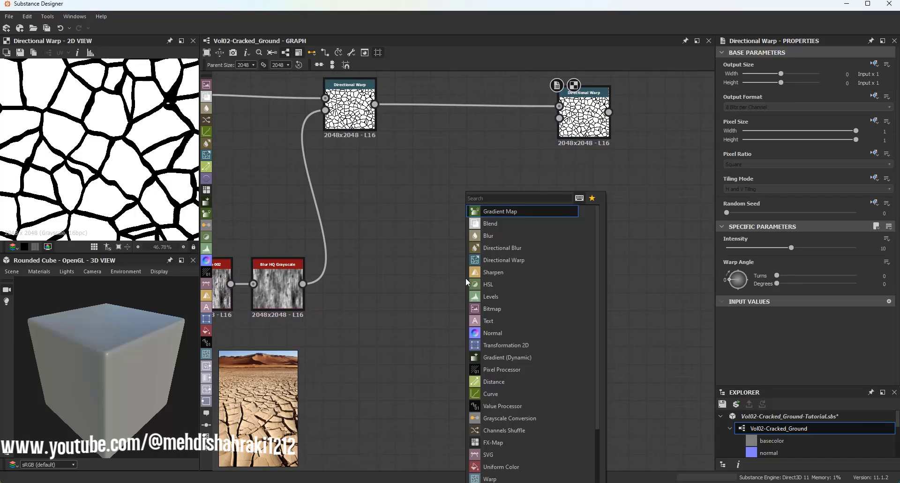
type("gr")
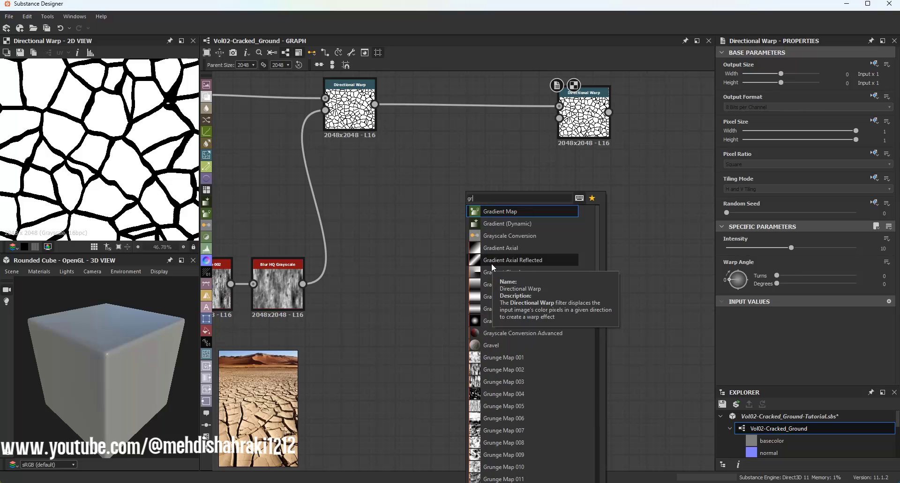
left_click(507, 383)
left_click_drag(458, 287, 404, 376)
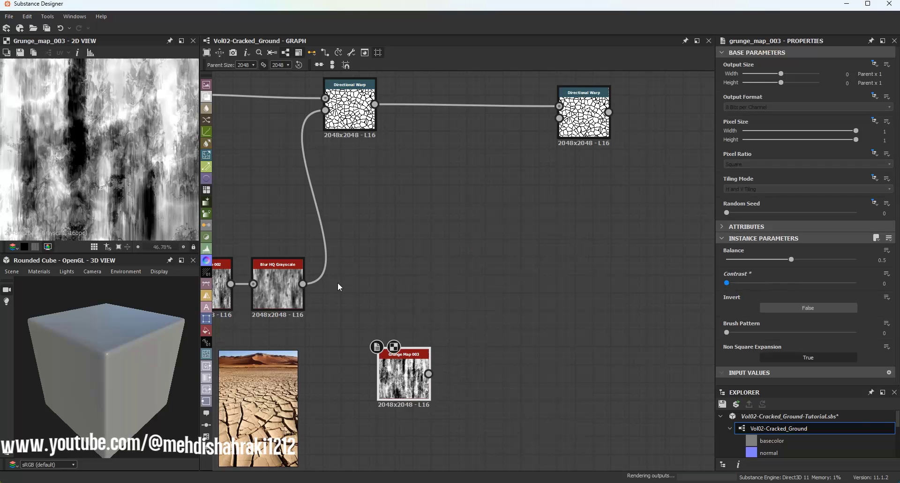
scroll(387, 273, "down", 3)
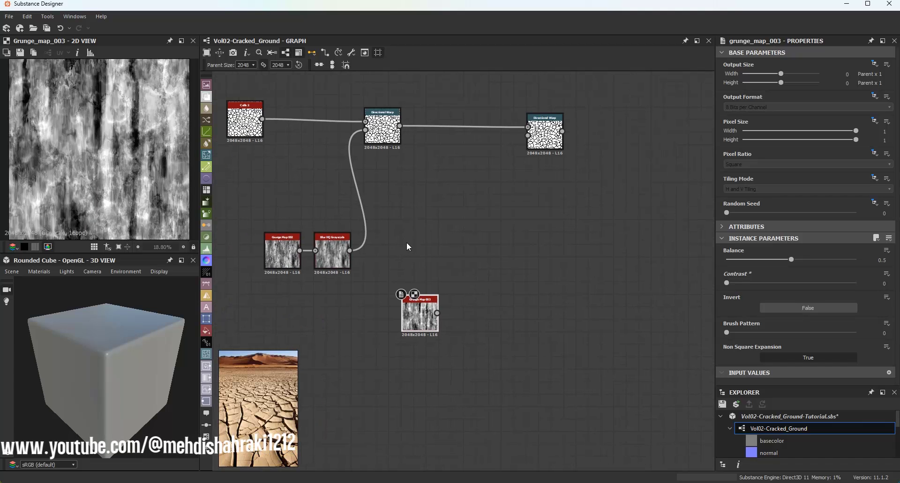
left_click(791, 213)
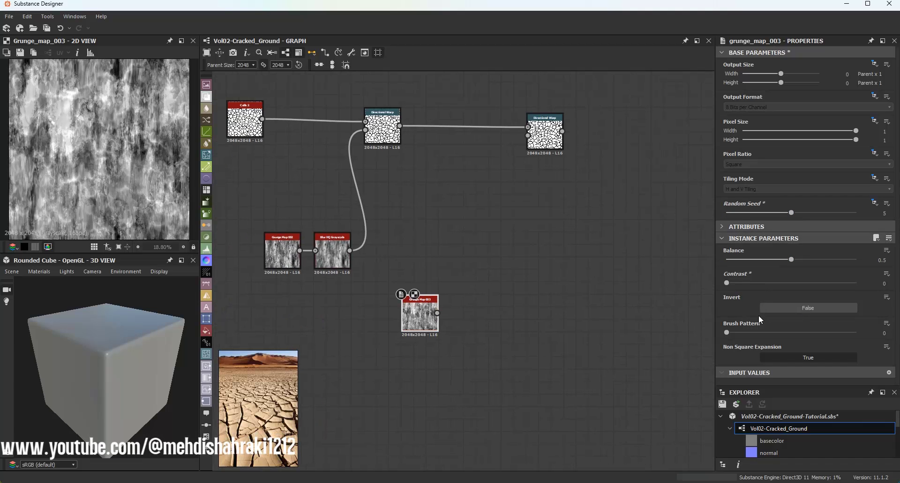
Add a Blur HQ Grayscale node after Grunge Map 003 and connect it to the second Directional Warp's intensity input.
scroll(436, 315, "up", 2)
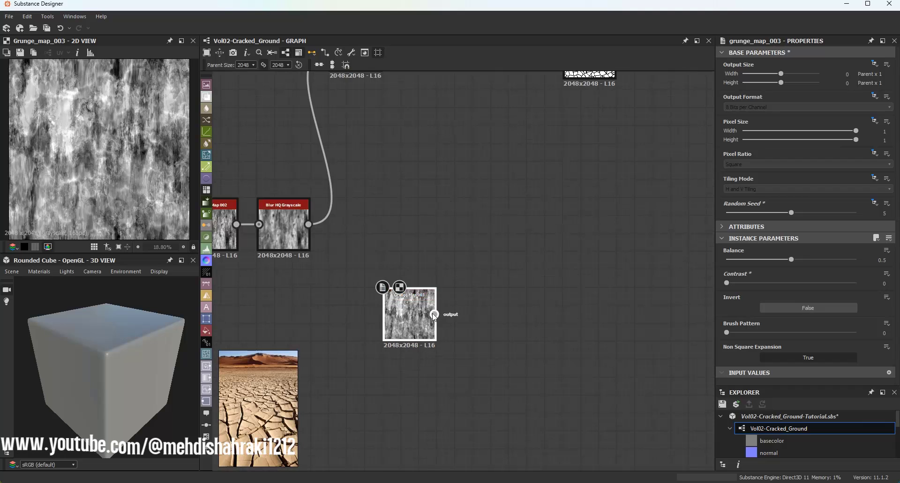
left_click_drag(509, 313, 511, 313)
type("hq")
left_click(539, 215)
left_click(524, 314)
middle_click_drag(564, 163, 533, 247)
left_click(540, 176)
scroll(532, 247, "down", 1)
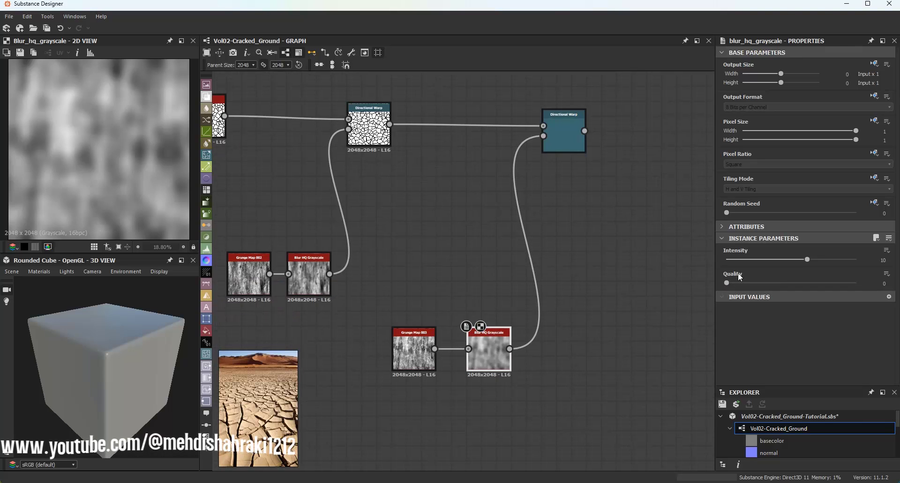
Set the second Directional Warp's Warp Angle to 109 degrees and the Intensity of the blur feeding it to 1.16.
mouse_move(739, 260)
left_mouse_down()
mouse_move(752, 263)
mouse_move(743, 270)
left_mouse_up()
left_click(579, 138)
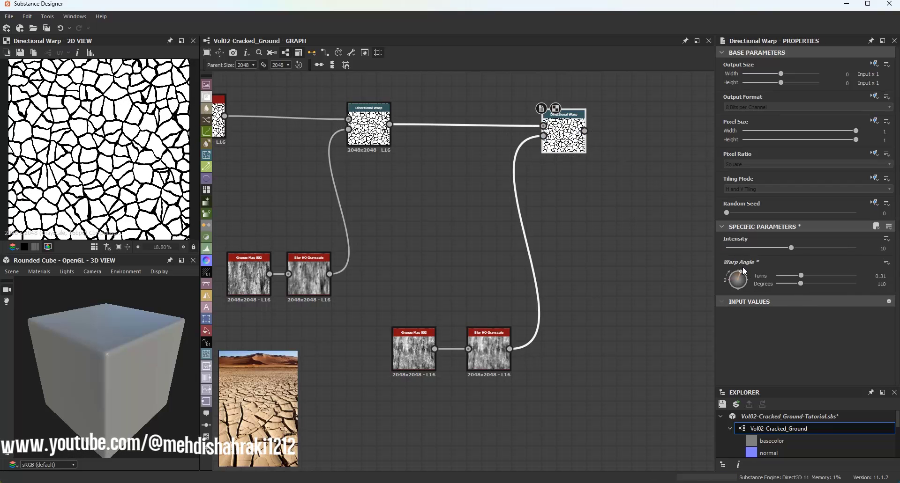
left_click(489, 353)
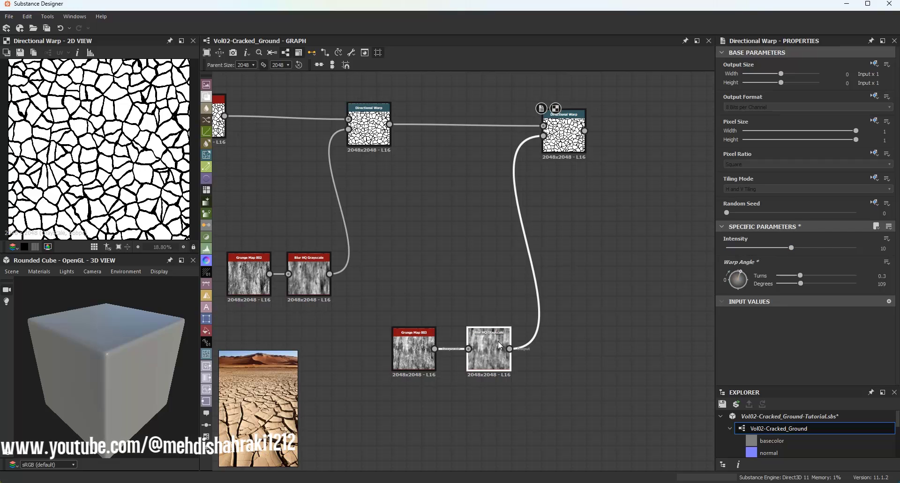
left_click_drag(739, 260, 735, 259)
scroll(78, 173, "up", 2)
scroll(100, 149, "up", 4)
scroll(103, 149, "down", 4)
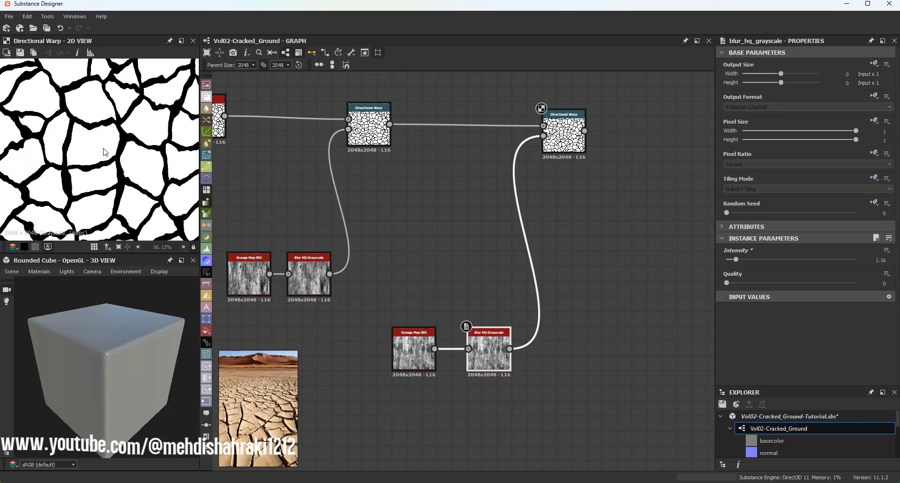
scroll(115, 159, "down", 3)
Set the Cells 2 Scale to 7 and check the warped crack pattern up close in 2D.
middle_click_drag(256, 152, 410, 164)
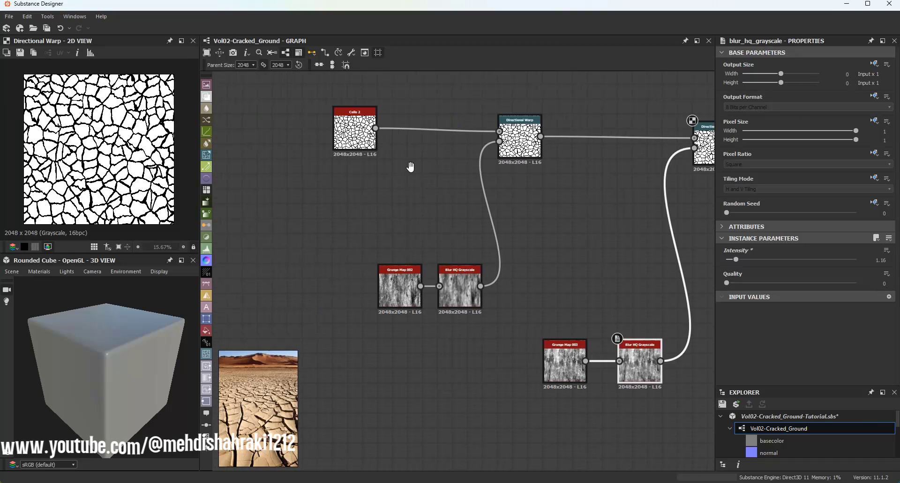
left_click(357, 134)
left_click_drag(737, 260, 729, 260)
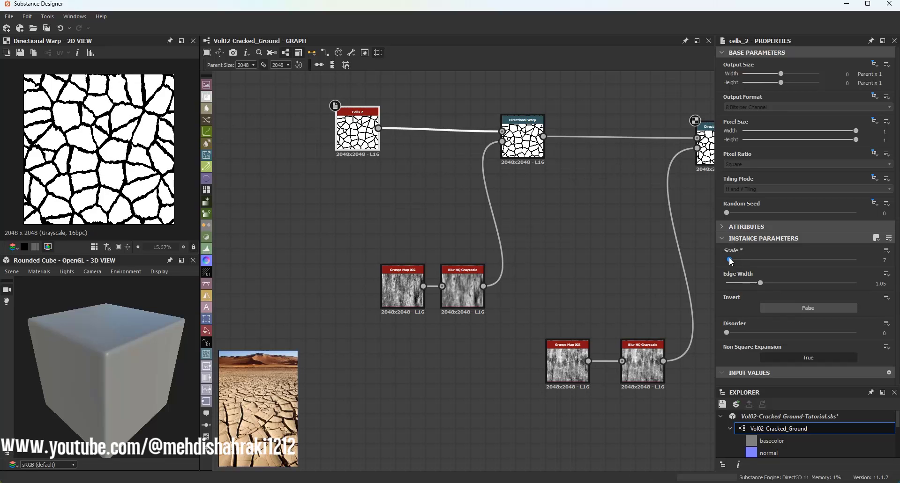
scroll(154, 152, "up", 3)
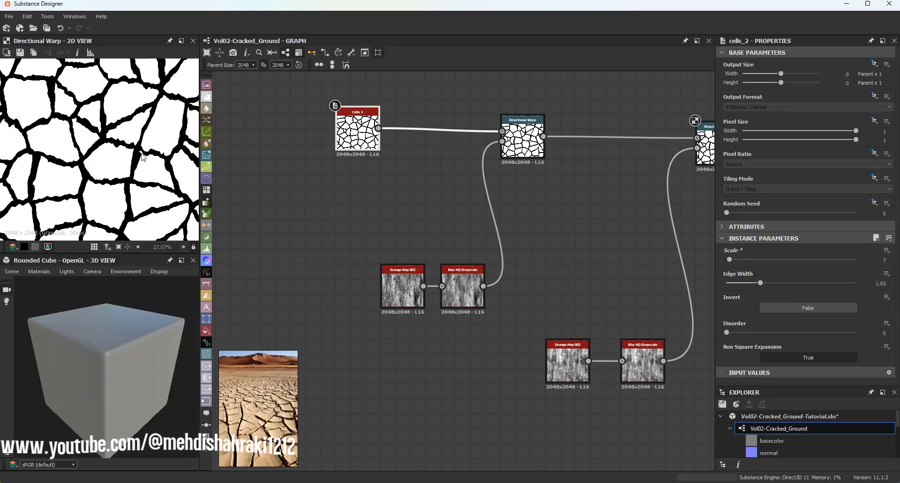
scroll(107, 140, "up", 1)
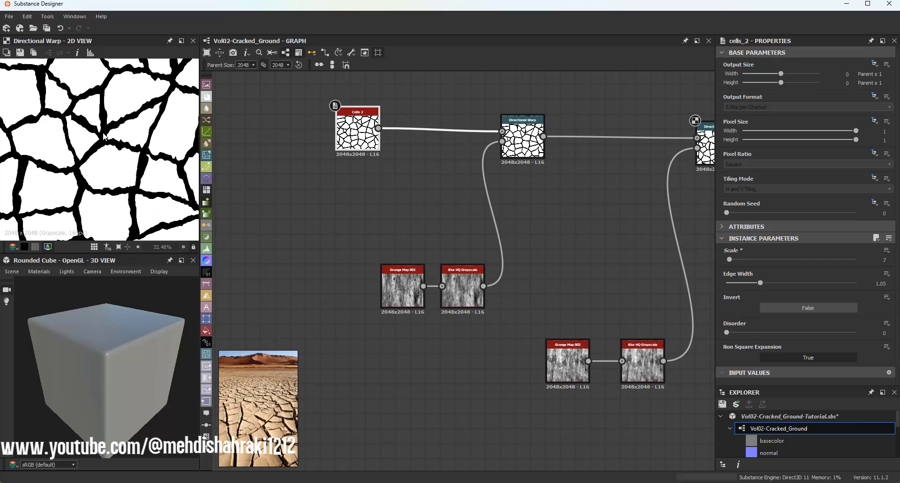
Set the second Directional Warp's Intensity to 8.01.
middle_click_drag(669, 169, 590, 169)
left_click(637, 143)
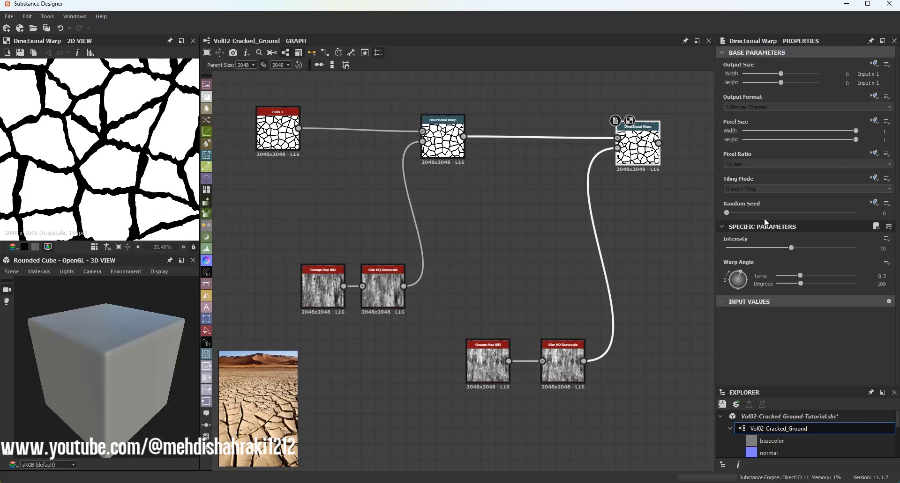
left_click_drag(803, 248, 778, 254)
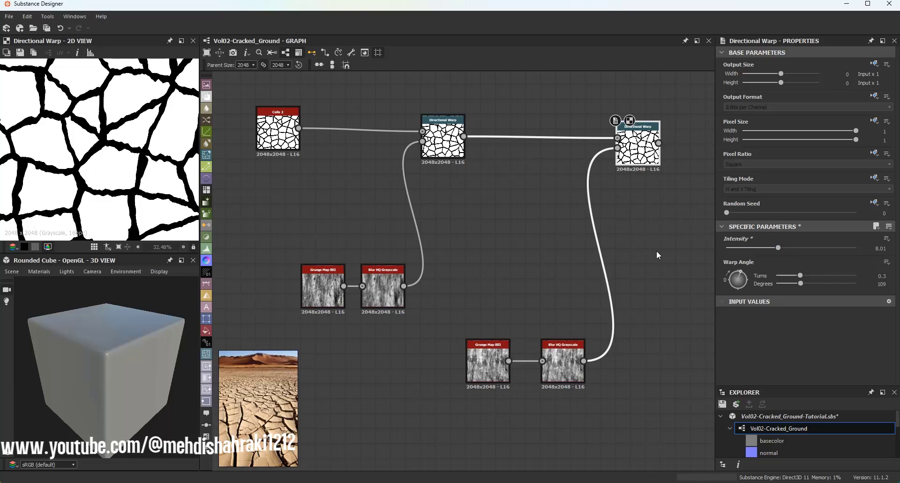
Set the Intensity of the Blur HQ Grayscale feeding the first Directional Warp to 1.56 and inspect the crack edges.
left_click(441, 141)
left_click(383, 283)
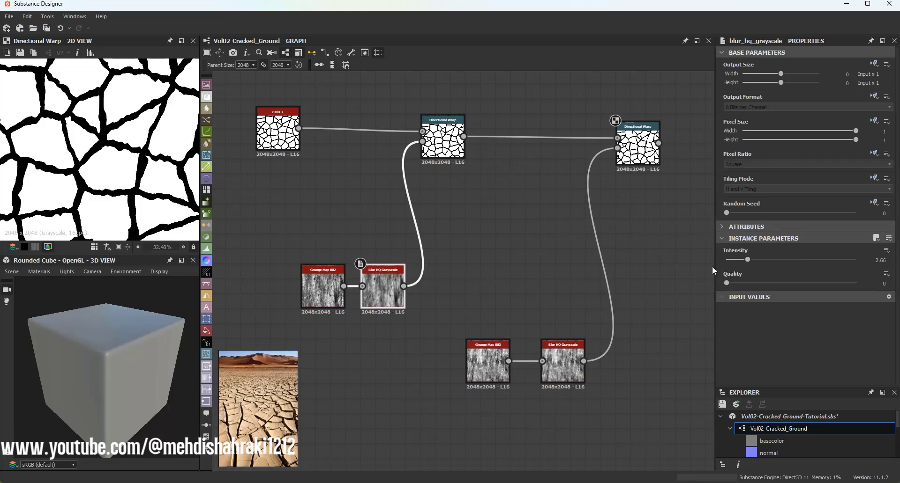
left_click_drag(745, 260, 738, 260)
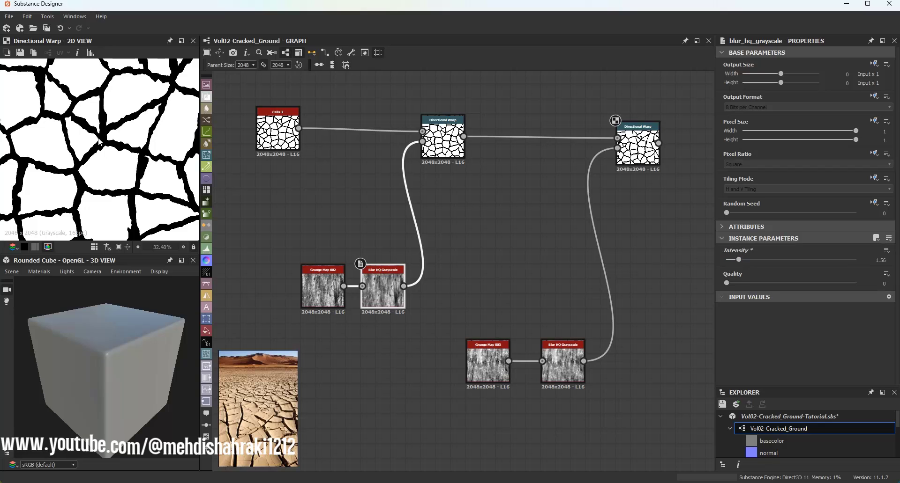
scroll(99, 143, "down", 2)
scroll(155, 172, "up", 4)
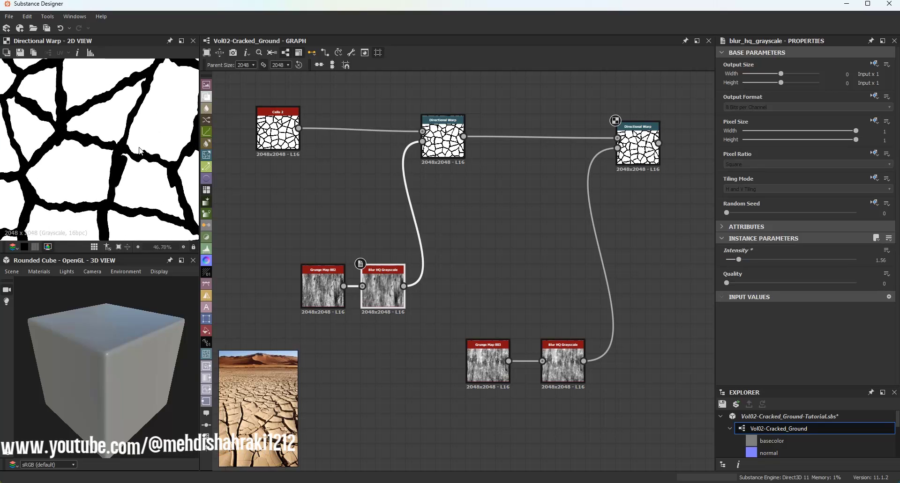
Set the second Directional Warp's Intensity to 4.68 and check the whole crack pattern in 2D.
left_click(638, 146)
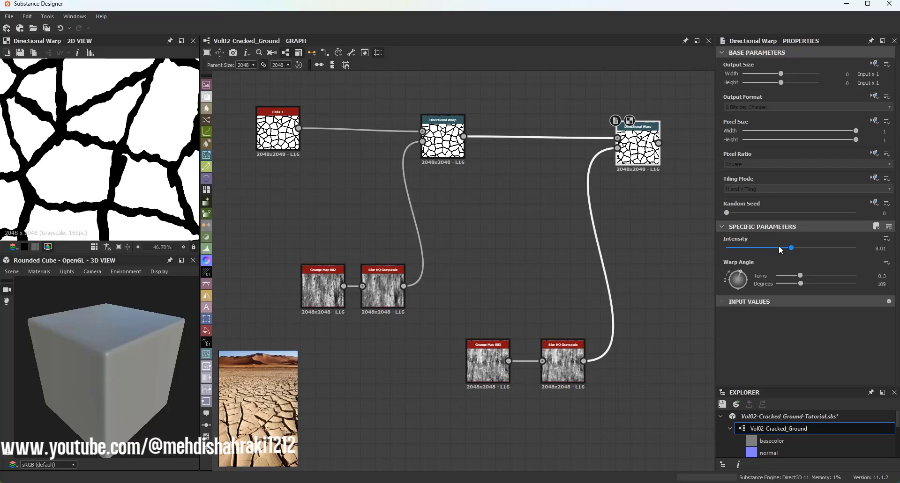
mouse_move(777, 246)
left_mouse_down()
mouse_move(785, 251)
mouse_move(765, 247)
left_mouse_up()
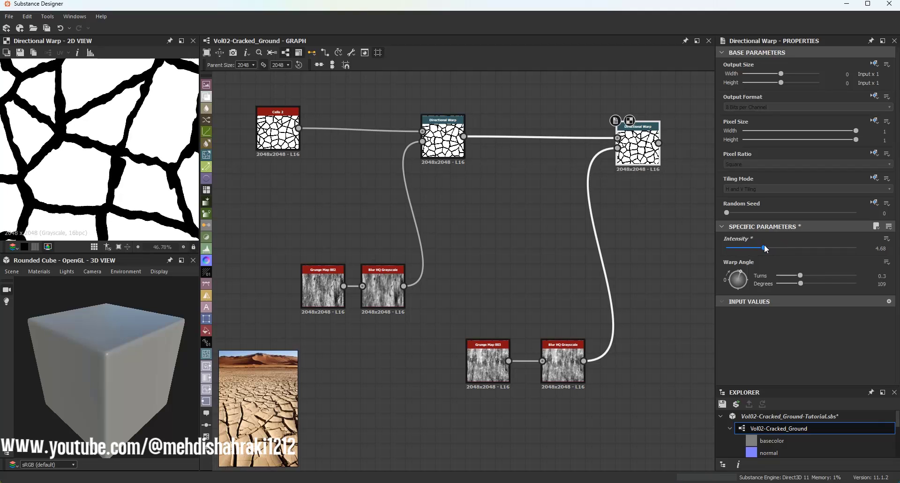
scroll(103, 158, "down", 2)
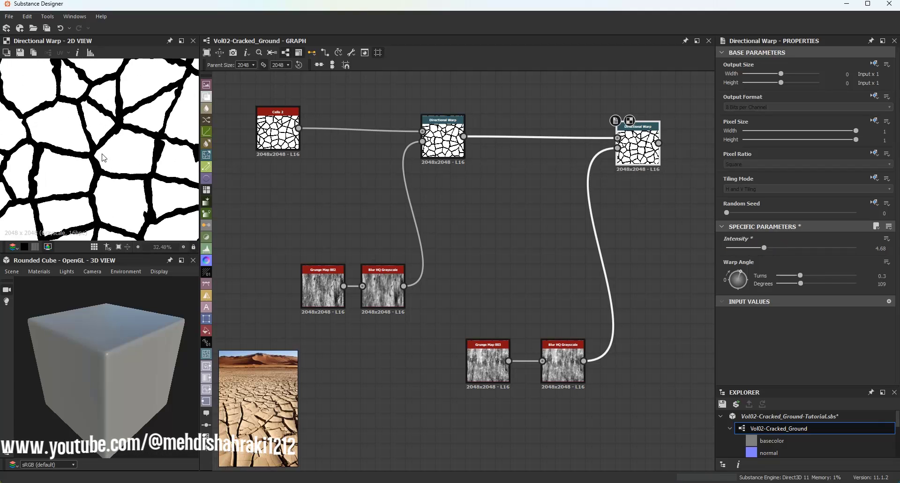
scroll(117, 174, "down", 5)
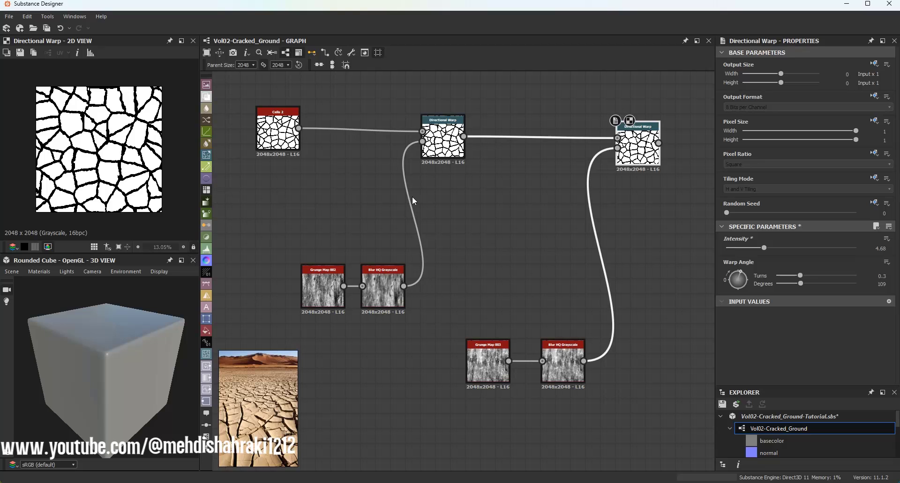
scroll(576, 211, "down", 4)
middle_click_drag(577, 213, 369, 212)
scroll(369, 212, "up", 1)
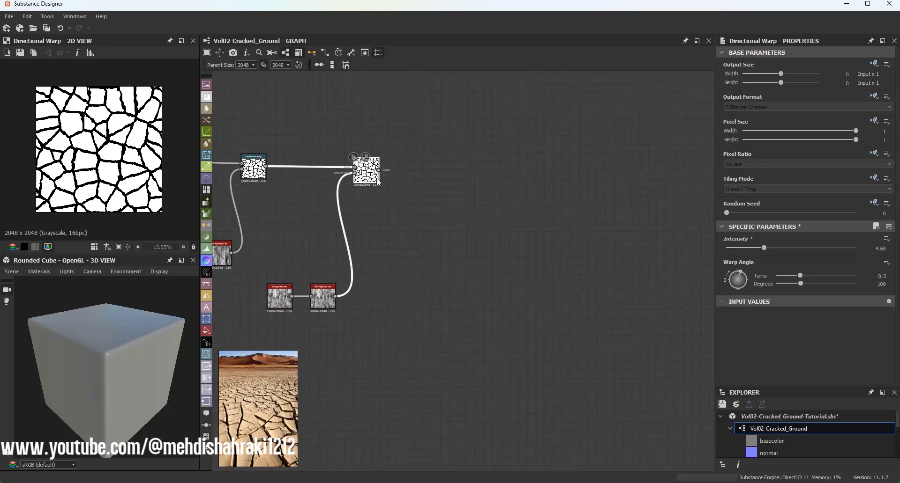
scroll(377, 176, "down", 5)
scroll(312, 162, "up", 2)
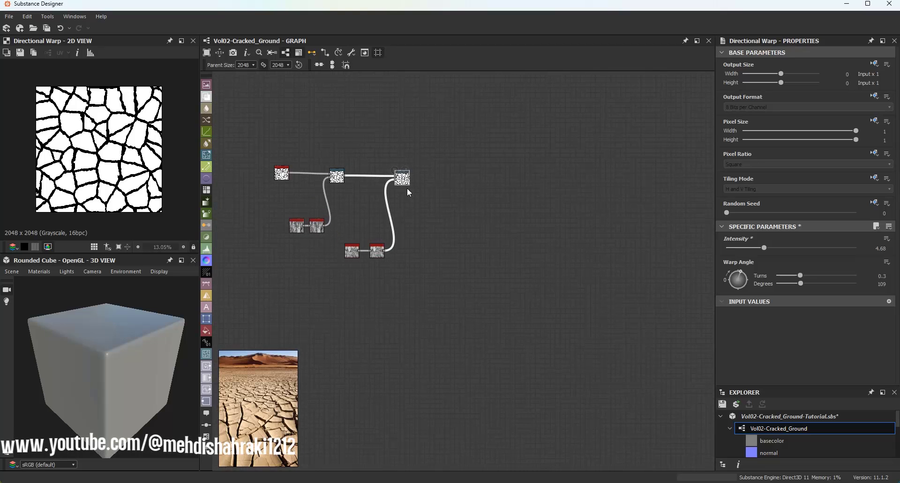
Add a Blur HQ Grayscale node fed by the second Directional Warp's output.
scroll(418, 183, "up", 3)
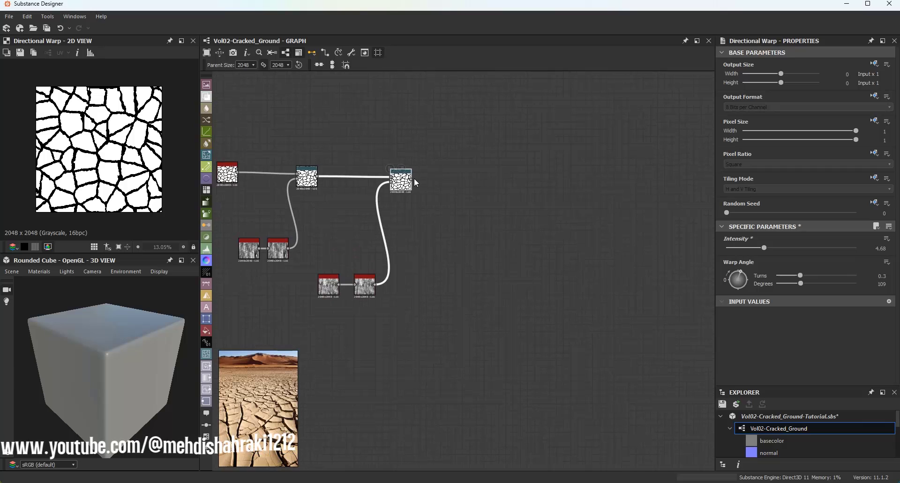
left_click_drag(414, 180, 581, 179)
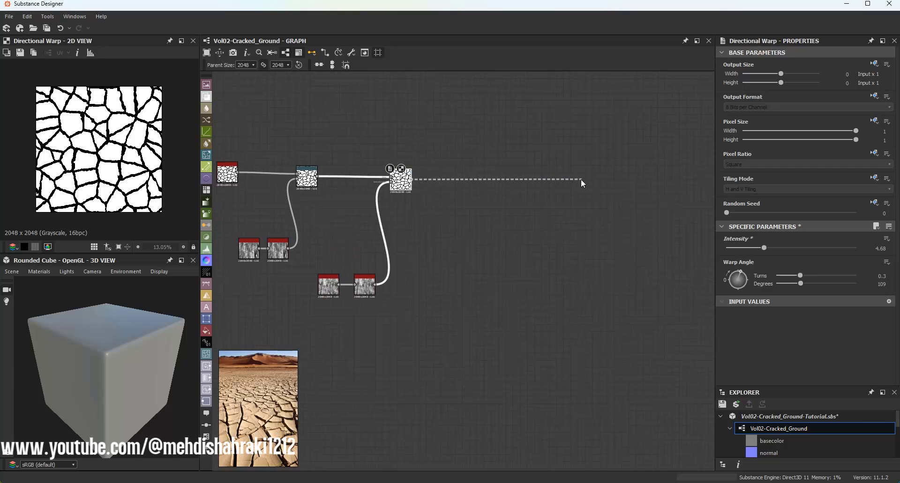
type("blur hq")
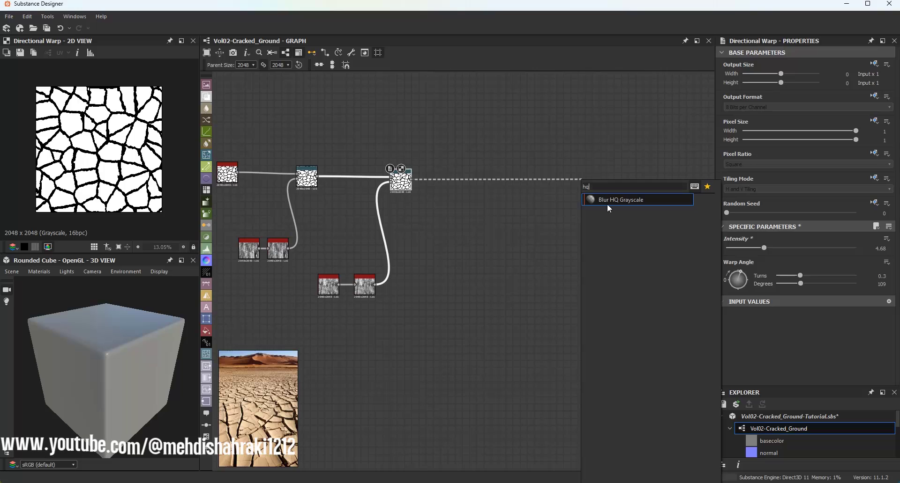
left_click(606, 202)
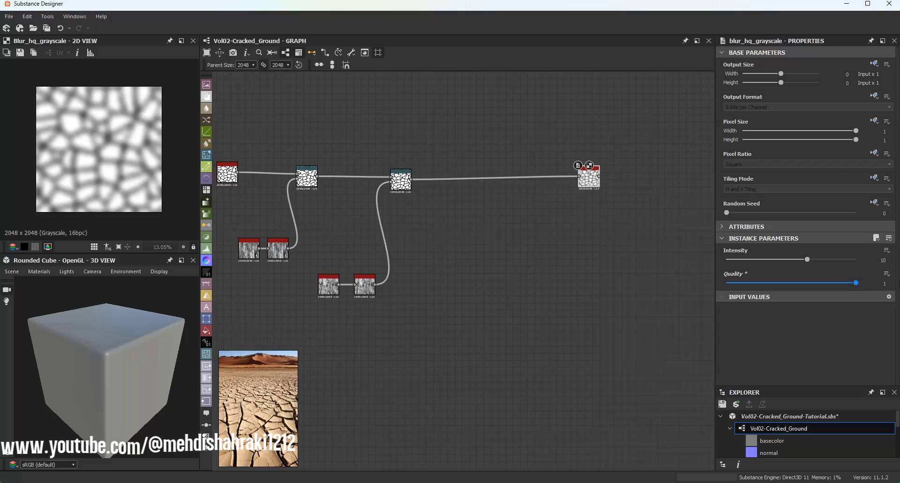
Set the new Blur HQ Grayscale's Quality to 1 and its Intensity to 0.2.
left_click(739, 283)
left_click(727, 261)
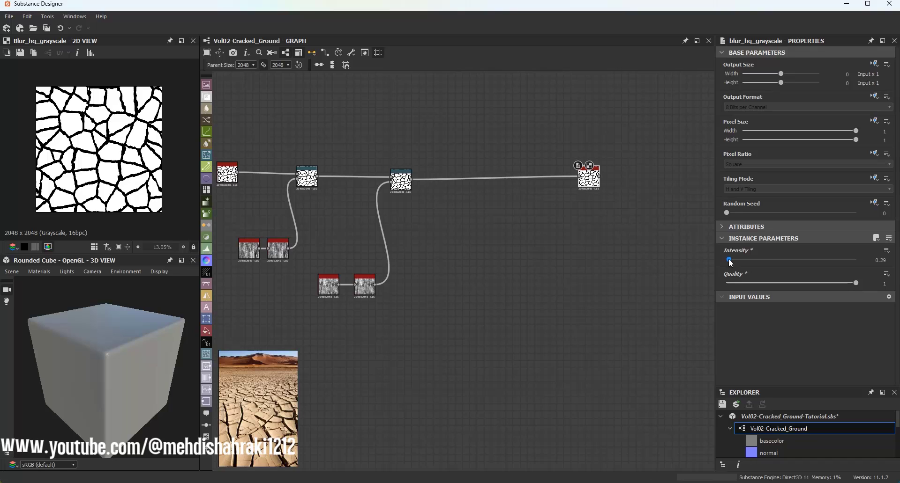
left_click_drag(728, 260, 836, 265)
left_click(864, 259)
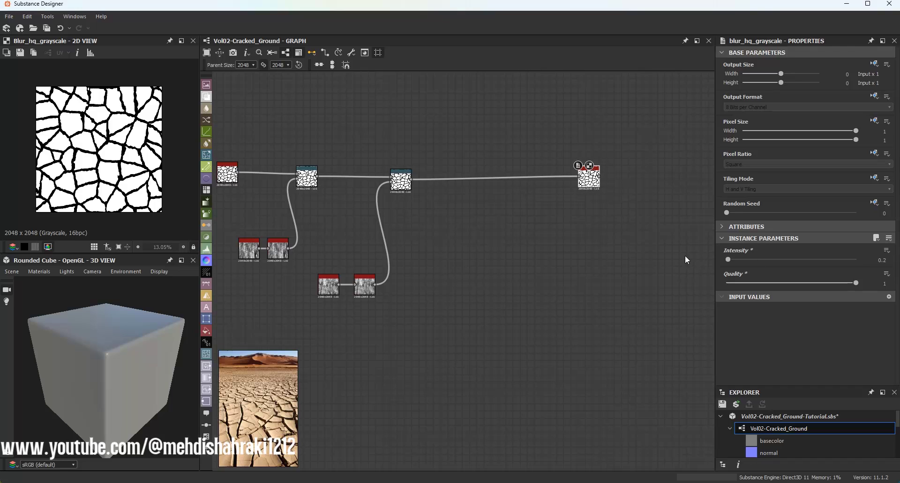
Connect the new Blur HQ Grayscale's output to the Invert Grayscale node that feeds the material's maps.
left_click_drag(600, 177, 674, 182)
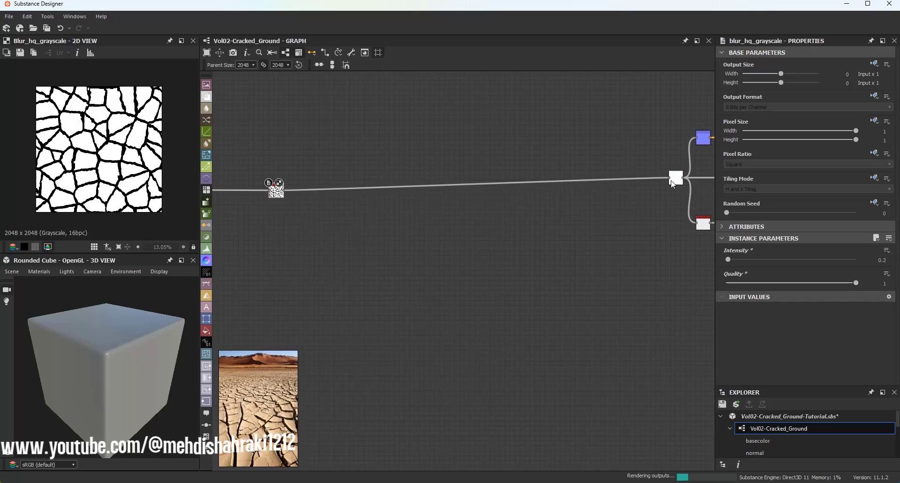
scroll(476, 242, "down", 1)
scroll(129, 365, "up", 1)
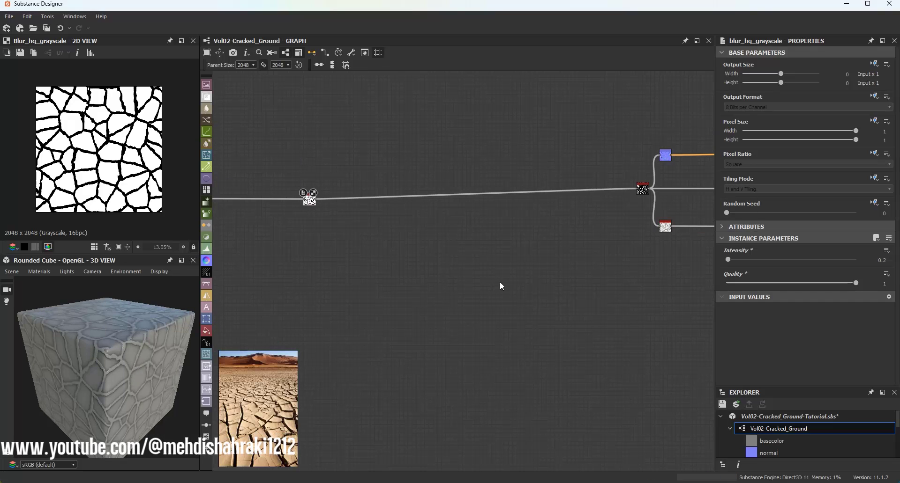
scroll(640, 204, "up", 2)
Set Invert to False on the Invert Grayscale node and inspect the cracks on the 3D cube.
left_click(643, 180)
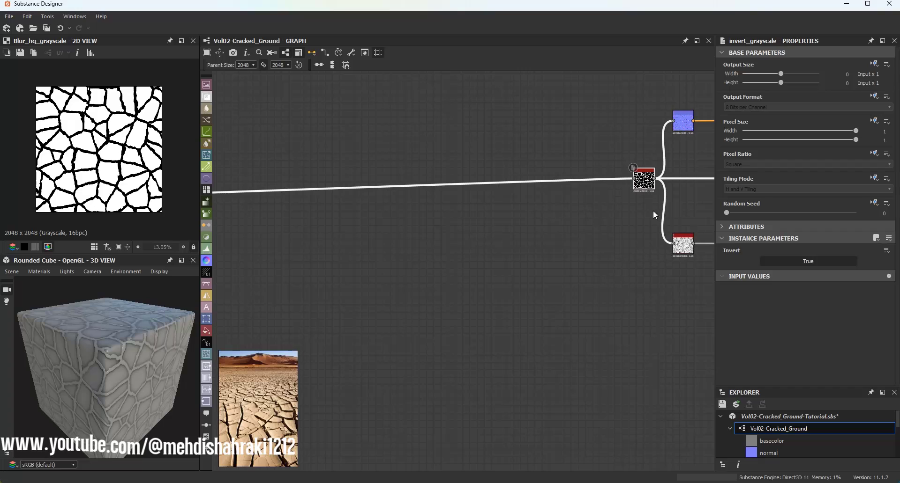
left_click(807, 263)
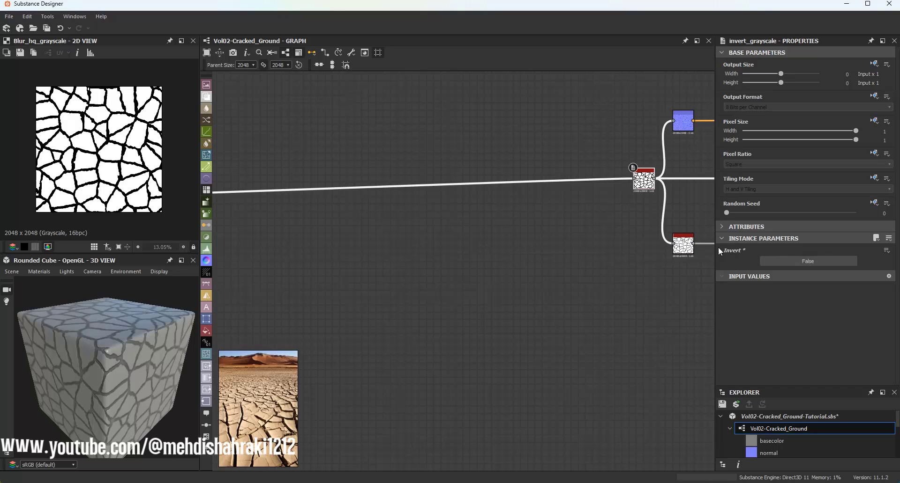
scroll(144, 372, "up", 4)
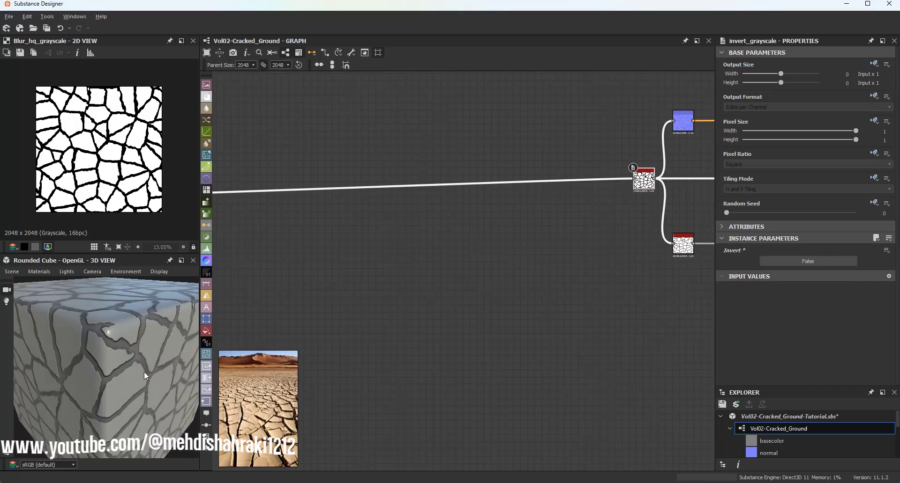
left_click_drag(144, 372, 65, 325, "alt")
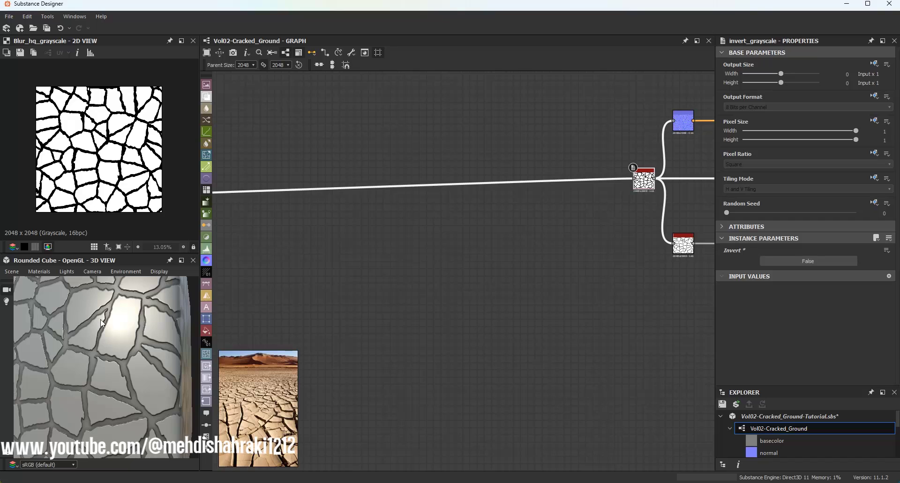
scroll(163, 326, "down", 3)
Switch the 3D view's Default material from Parallax Occlusion to physically_metallic_roughness Tessellation.
left_click(39, 272)
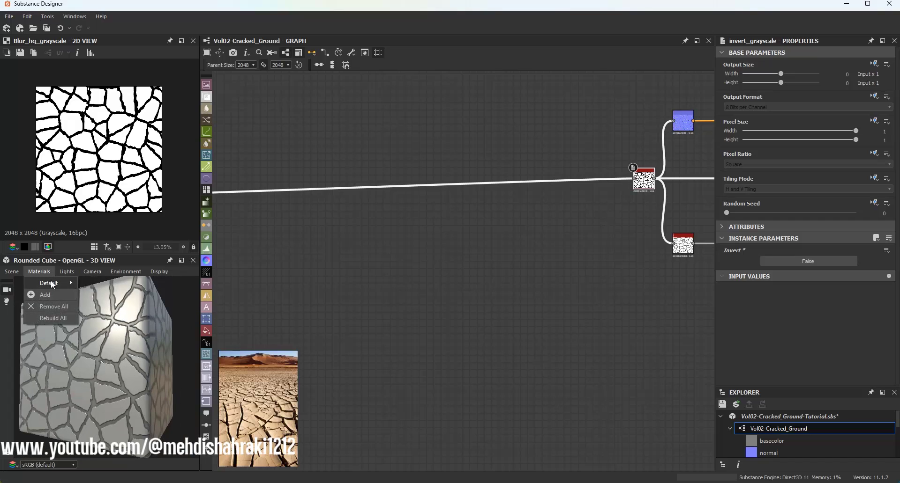
mouse_move(51, 283)
mouse_move(139, 327)
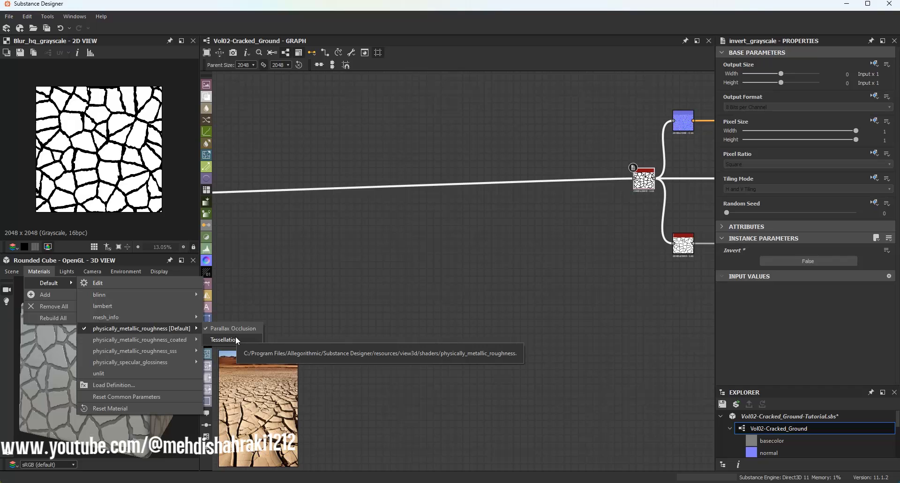
left_click(235, 338)
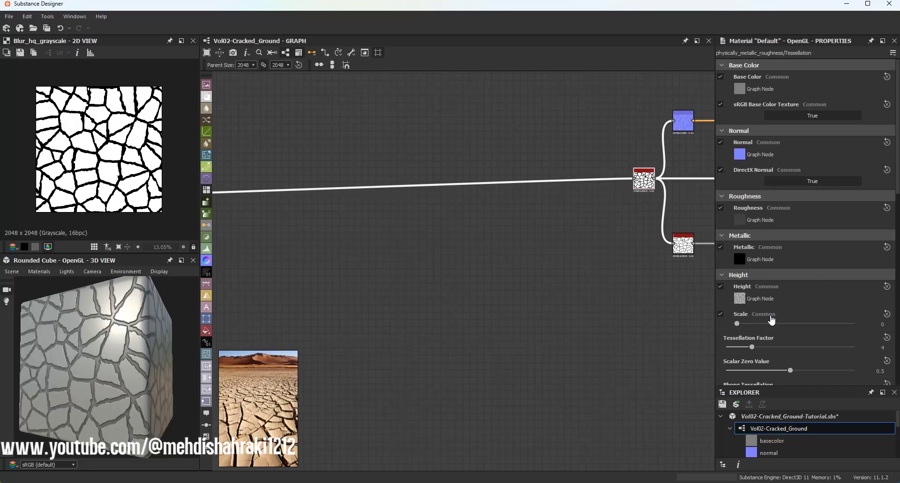
Set the material's height Scale to 4.78 and Tessellation Factor to 16, and inspect the cracks in 3D.
left_click(793, 323)
left_click_drag(752, 347, 853, 347)
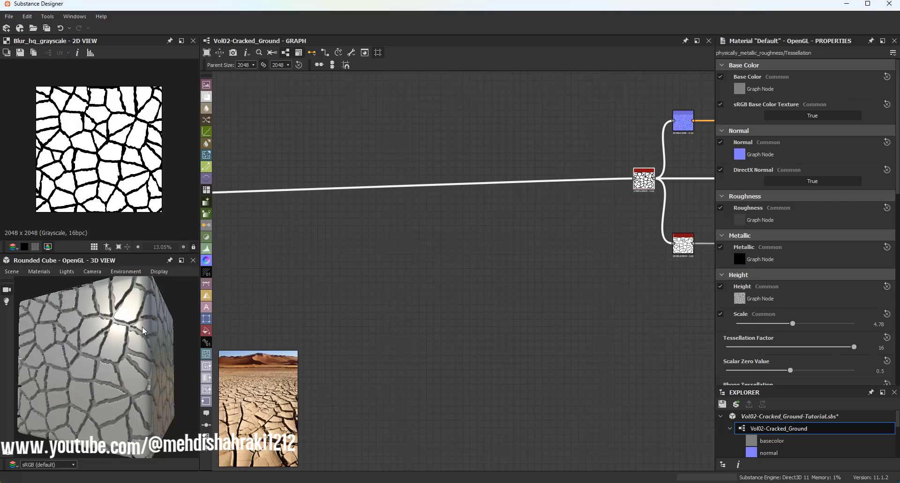
scroll(140, 340, "up", 5)
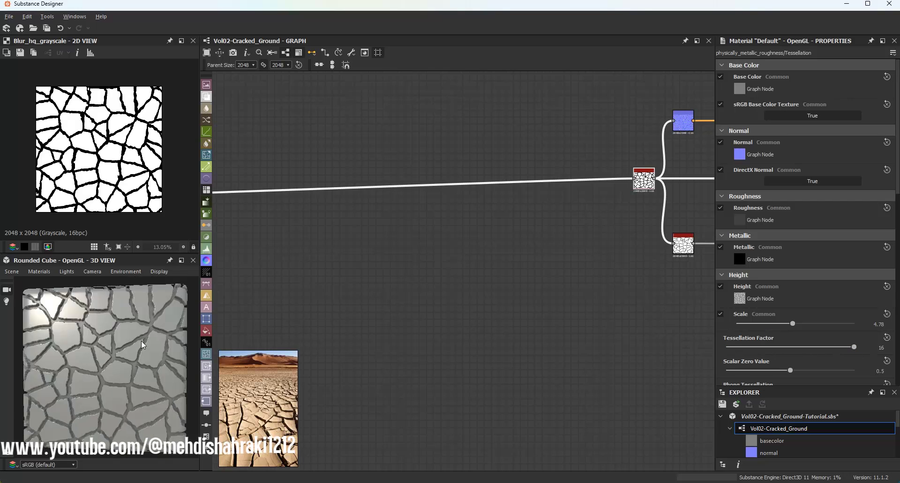
left_click_drag(143, 343, 101, 337, "alt")
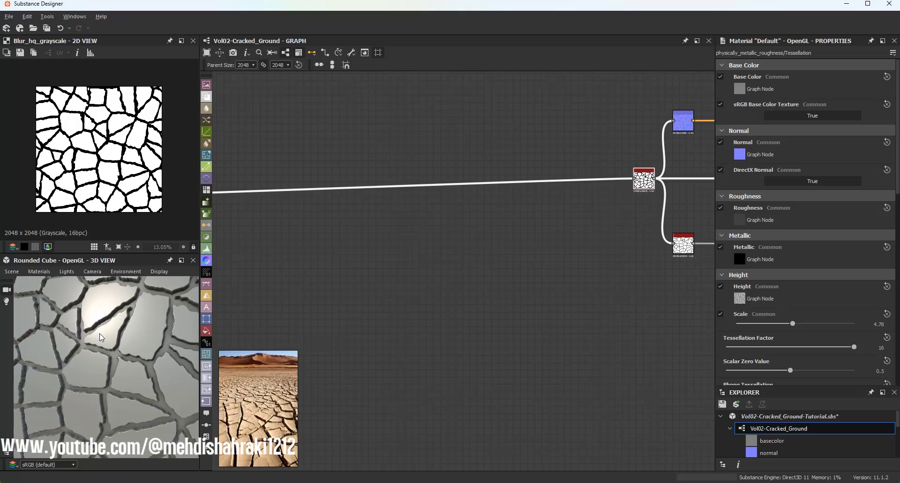
Set the Intensity of the Blur HQ Grayscale feeding the first Directional Warp to 3.99.
scroll(324, 303, "down", 1)
scroll(325, 304, "down", 1)
middle_click_drag(324, 304, 478, 285)
scroll(352, 253, "up", 2)
middle_click_drag(352, 253, 518, 280)
scroll(292, 275, "down", 1)
middle_click_drag(292, 275, 460, 276)
scroll(415, 245, "up", 3)
scroll(417, 248, "up", 4)
double_click(397, 336)
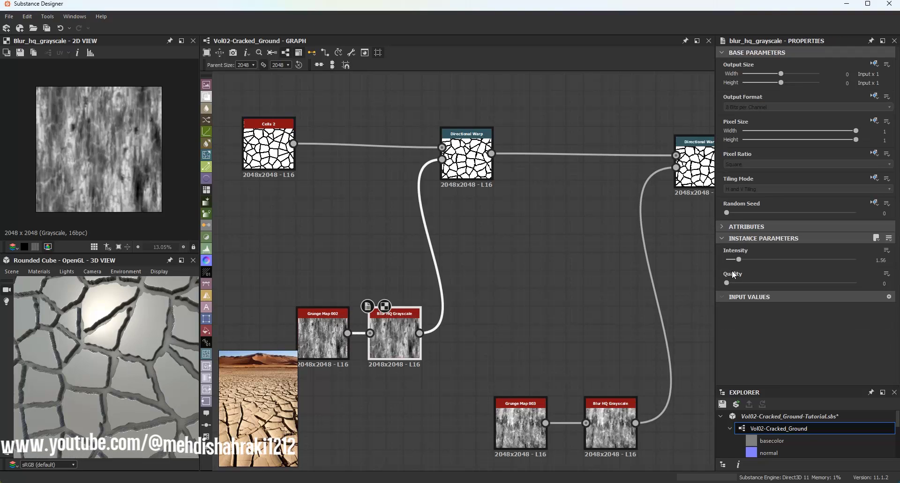
mouse_move(760, 260)
left_mouse_down()
mouse_move(808, 260)
mouse_move(758, 259)
left_mouse_up()
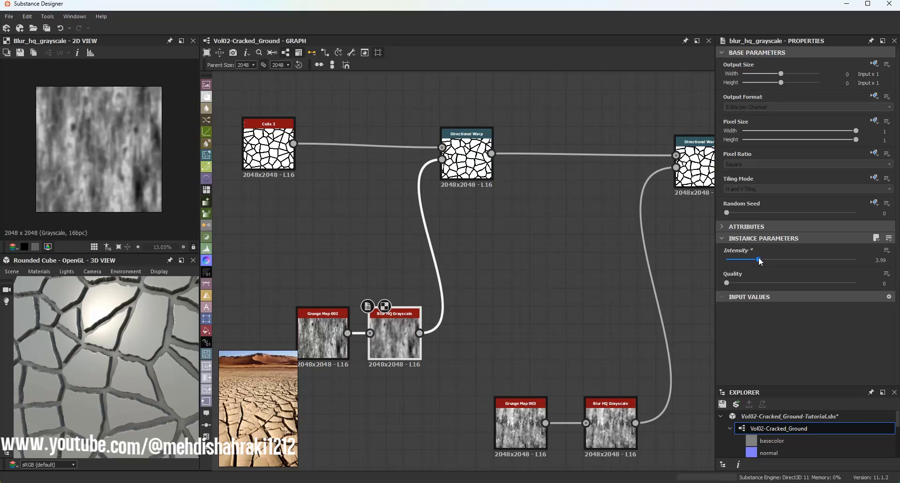
Set the Intensity of the Blur HQ Grayscale after Grunge Map 003 to 1.73.
middle_click_drag(617, 306, 531, 279)
left_click(520, 391)
left_click_drag(758, 260, 740, 259)
Set the second Directional Warp's Intensity to 6.08 and check the crack relief on the 3D cube.
left_click(614, 141)
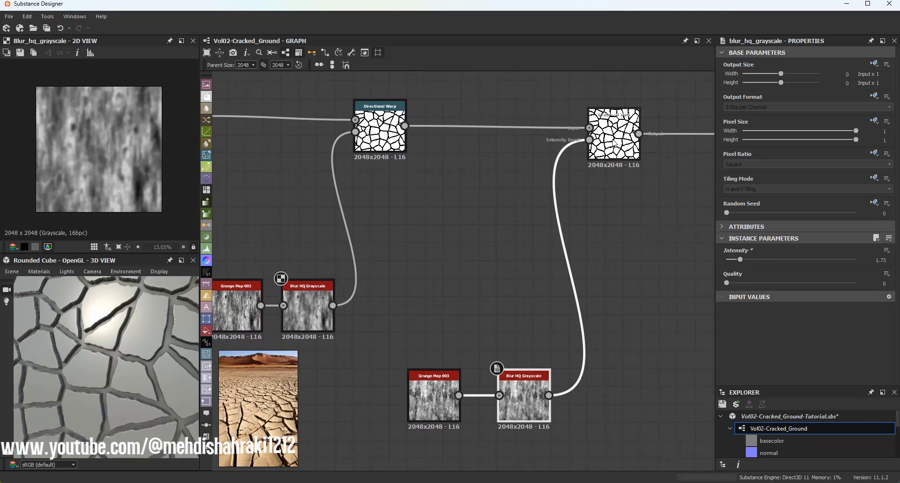
left_click_drag(790, 248, 810, 248)
scroll(173, 368, "down", 4)
mouse_move(132, 365)
left_mouse_down()
mouse_move(161, 369)
mouse_move(148, 355)
mouse_move(137, 365)
left_mouse_up()
Set the first Directional Warp's Intensity to 13.45 and examine the cracks on the 3D cube.
middle_click_drag(406, 246, 463, 280)
scroll(463, 281, "up", 1)
left_click(430, 141)
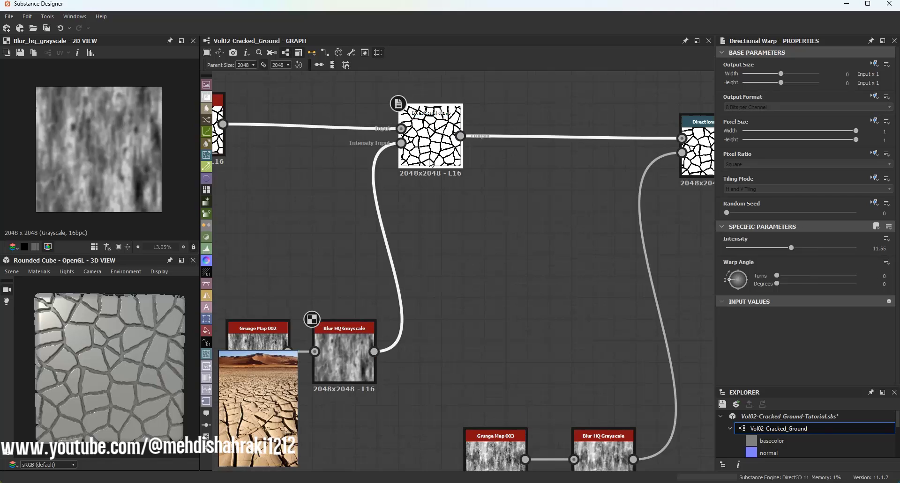
left_click_drag(791, 248, 801, 247)
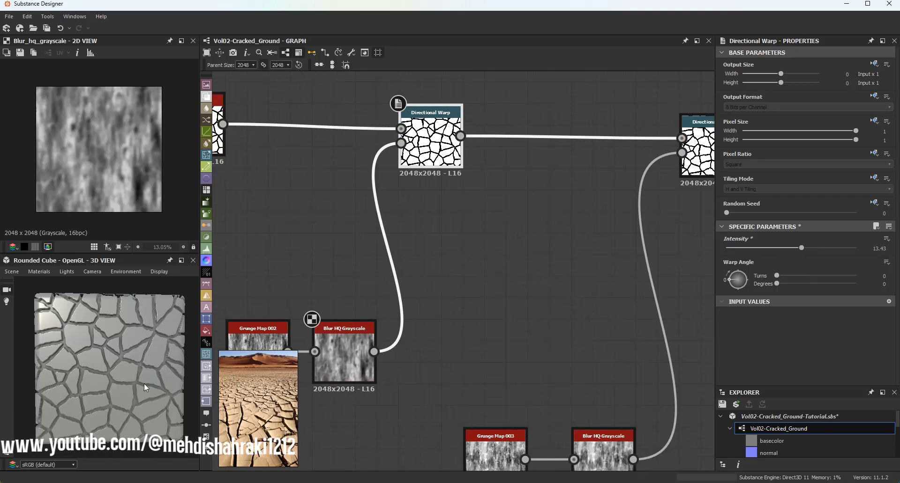
scroll(123, 365, "up", 4)
scroll(123, 366, "down", 2)
Compare the outputs of the first Directional Warp, Cells 2 and the second Directional Warp in the 2D view.
double_click(430, 143)
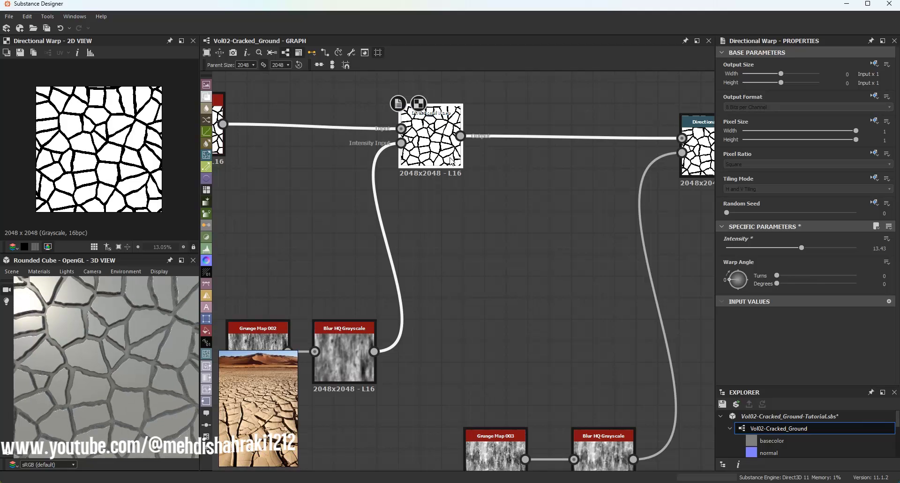
scroll(114, 167, "up", 3)
scroll(319, 170, "down", 2)
left_click(236, 149)
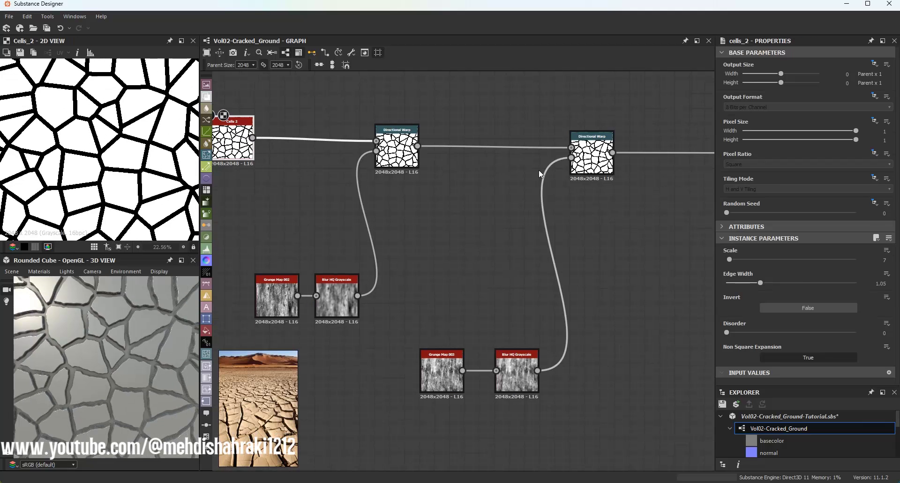
double_click(591, 152)
scroll(67, 176, "down", 2)
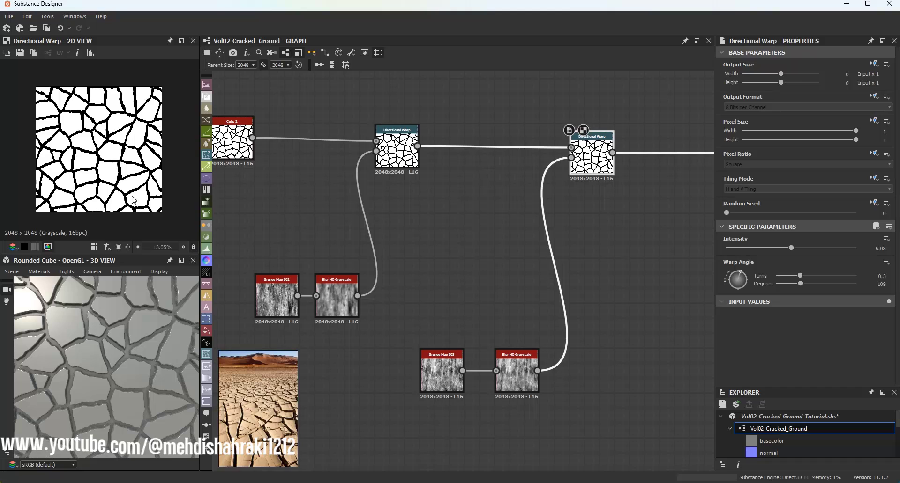
scroll(609, 199, "down", 2)
Move the final Blur HQ Grayscale node farther from the second Directional Warp.
middle_click_drag(626, 203, 416, 211)
scroll(556, 197, "down", 2)
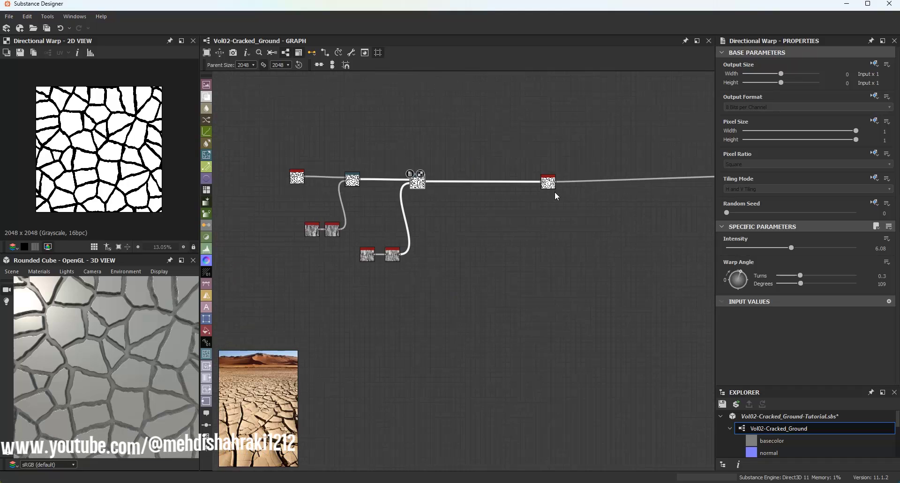
middle_click_drag(557, 196, 416, 195)
scroll(415, 194, "up", 1)
left_click_drag(409, 185, 451, 179)
scroll(248, 185, "up", 3)
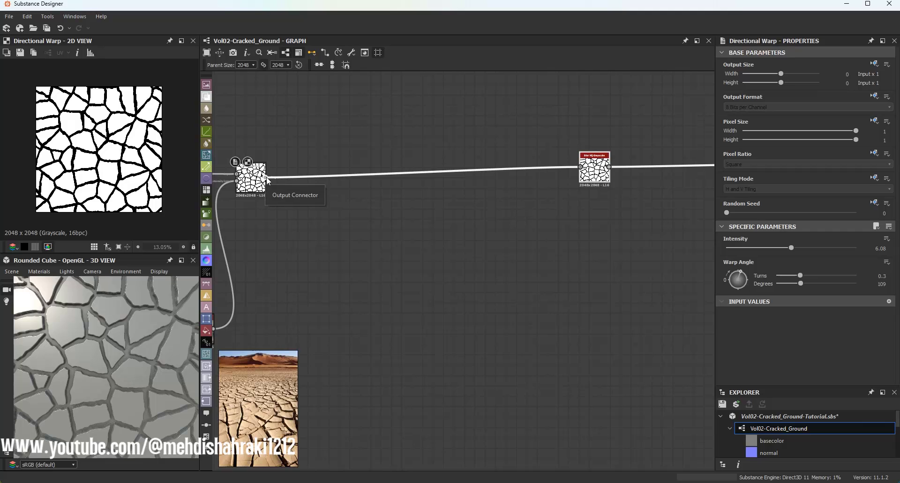
Add a Non Uniform Blur Grayscale node with the second Directional Warp connected to both its Grayscale and blur map inputs.
left_click_drag(266, 177, 327, 294)
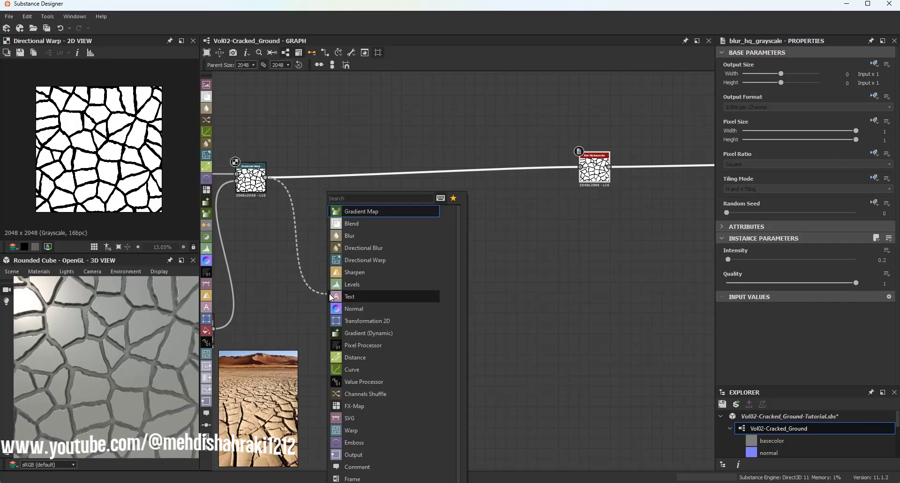
type("non")
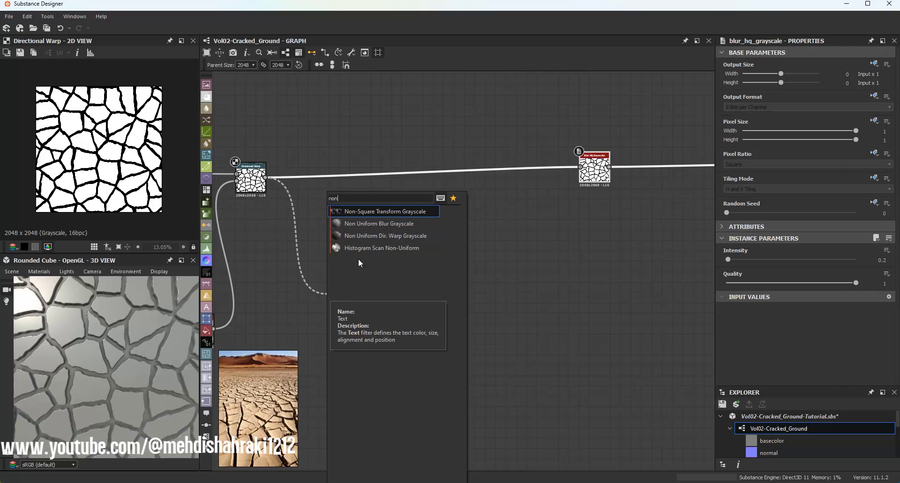
left_click(372, 224)
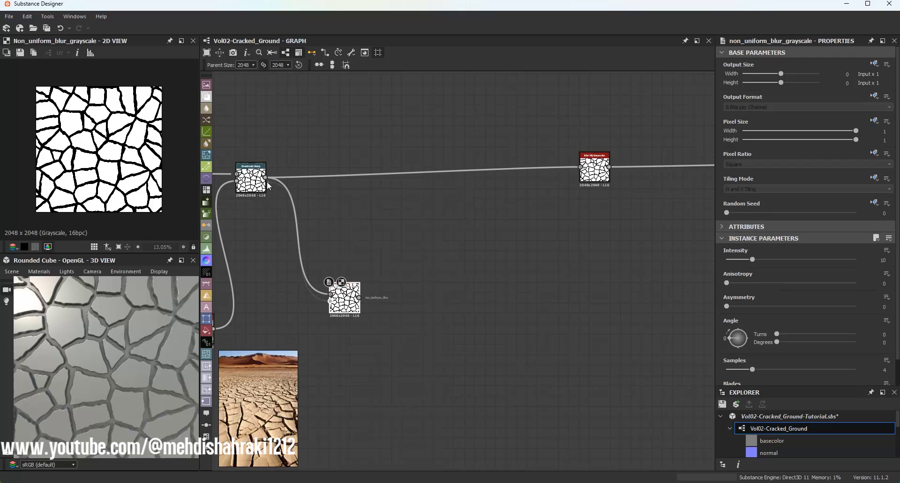
left_click_drag(267, 182, 266, 181)
scroll(304, 282, "up", 3)
left_click_drag(364, 321, 398, 296)
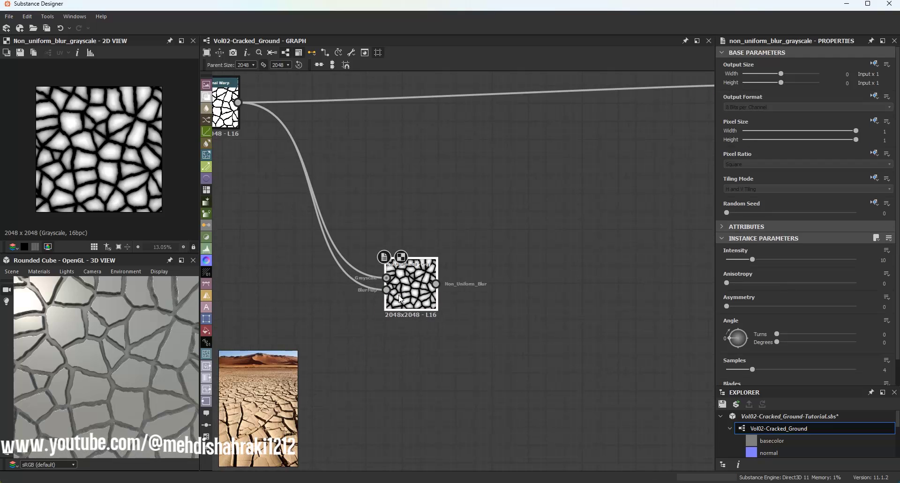
Set the Non Uniform Blur Grayscale's Samples to 16 and Blades to 9.
scroll(127, 139, "up", 3)
scroll(119, 162, "up", 2)
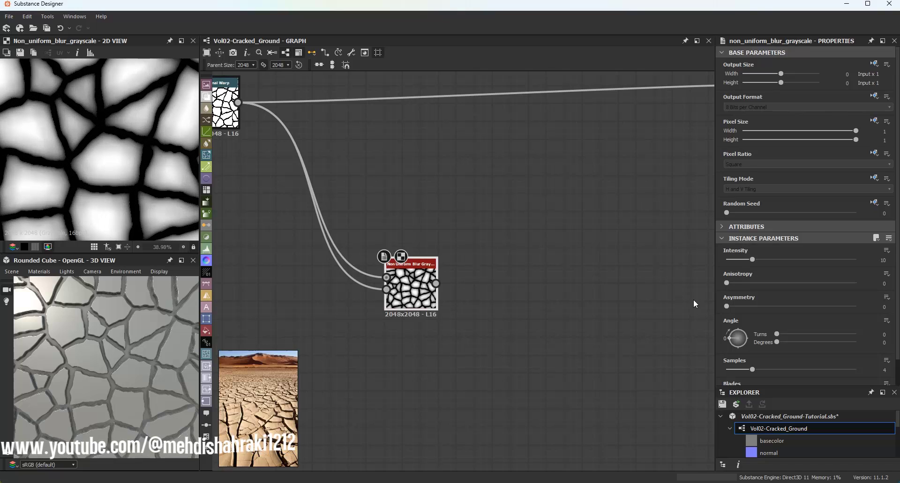
scroll(765, 342, "down", 1)
left_click_drag(752, 339, 855, 366)
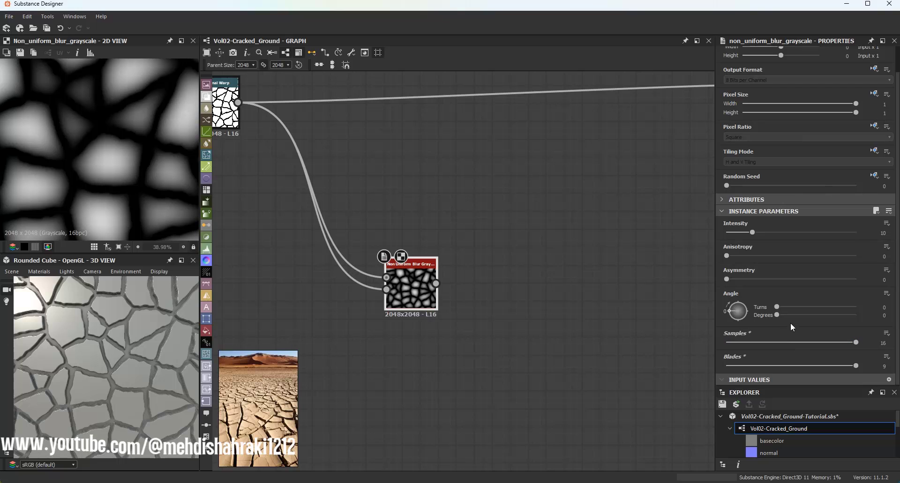
scroll(440, 287, "up", 1)
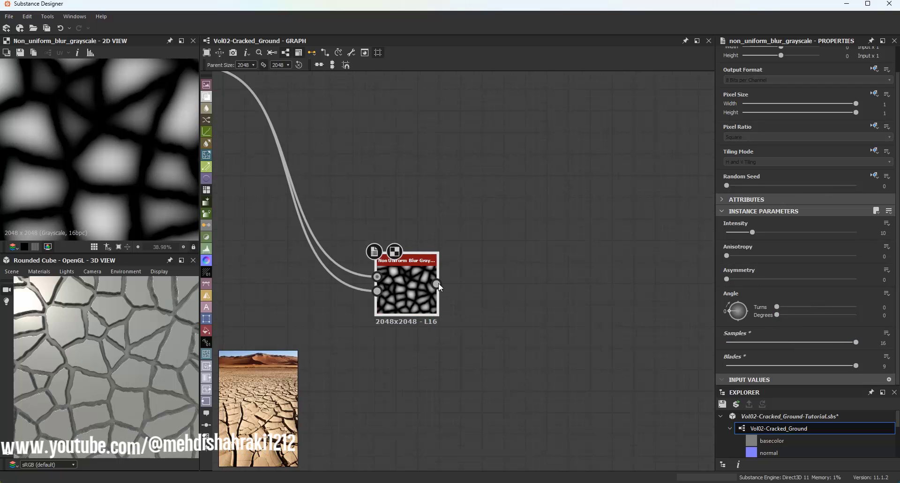
Add a Levels node after the Non Uniform Blur Grayscale and shift its midtone slightly toward white to darken the mask.
left_click_drag(437, 284, 544, 286)
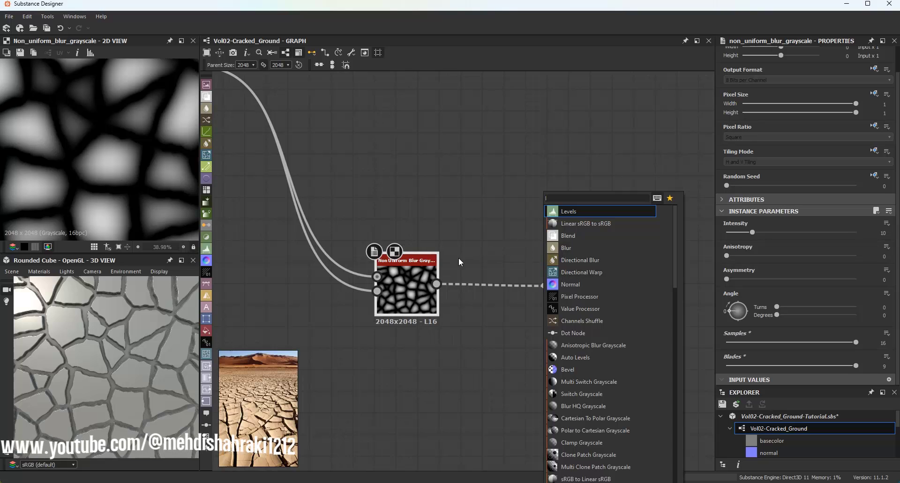
left_click(570, 212)
left_click_drag(586, 288, 543, 278)
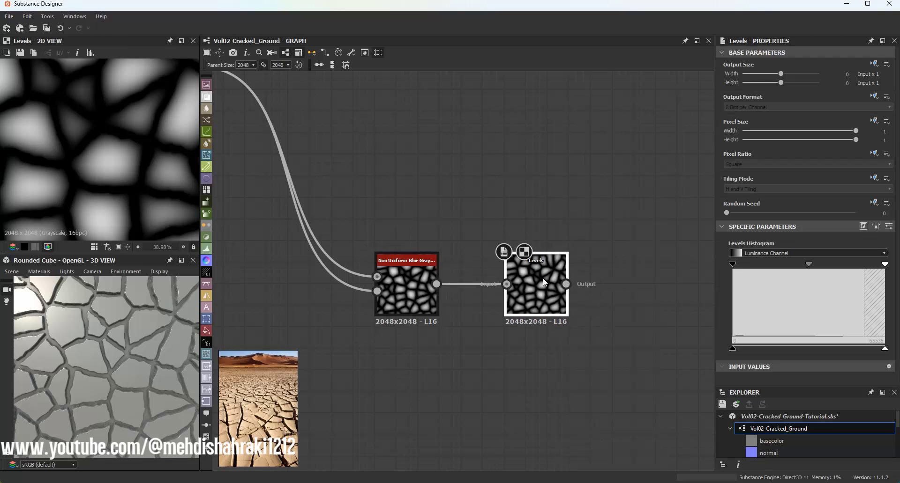
left_click_drag(810, 266, 811, 267)
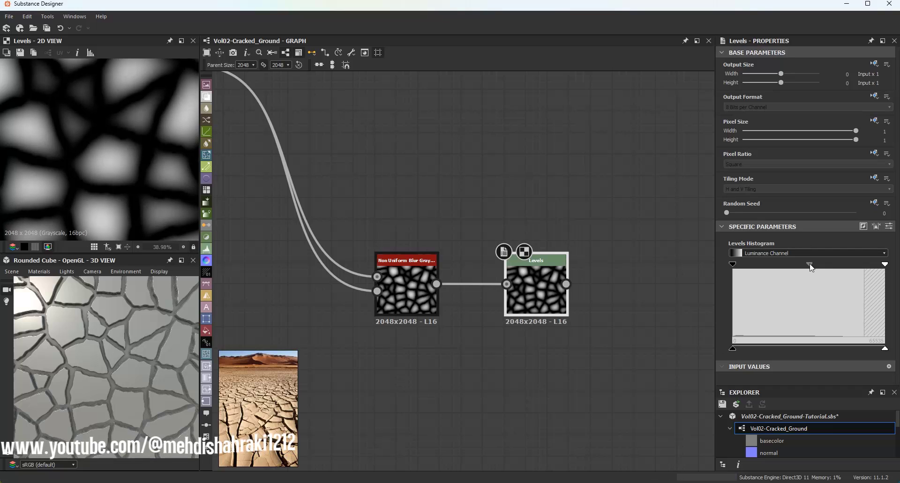
mouse_move(885, 264)
left_mouse_down()
mouse_move(871, 265)
mouse_move(887, 265)
left_mouse_up()
mouse_move(811, 268)
left_mouse_down()
mouse_move(803, 267)
mouse_move(815, 269)
left_mouse_up()
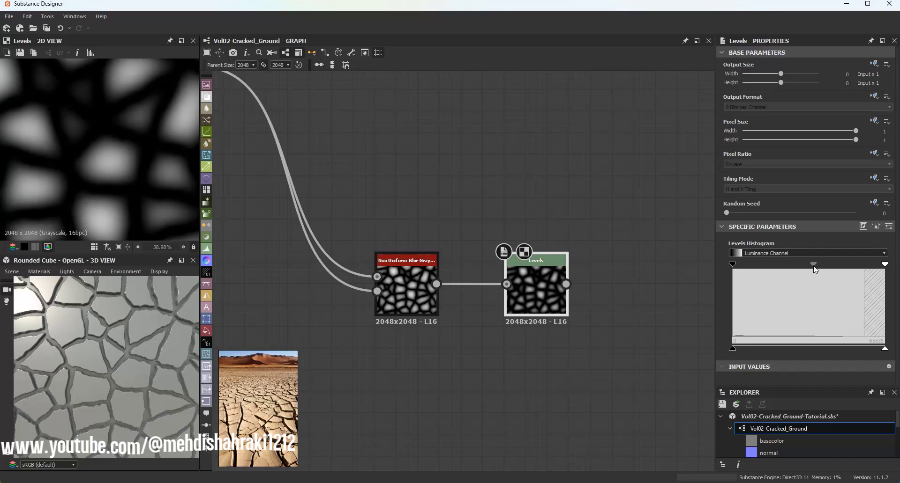
Rearrange the Non Uniform Blur and Levels pair and the two noise-and-blur pairs below the main row of the graph.
scroll(133, 141, "down", 3)
scroll(468, 168, "down", 3)
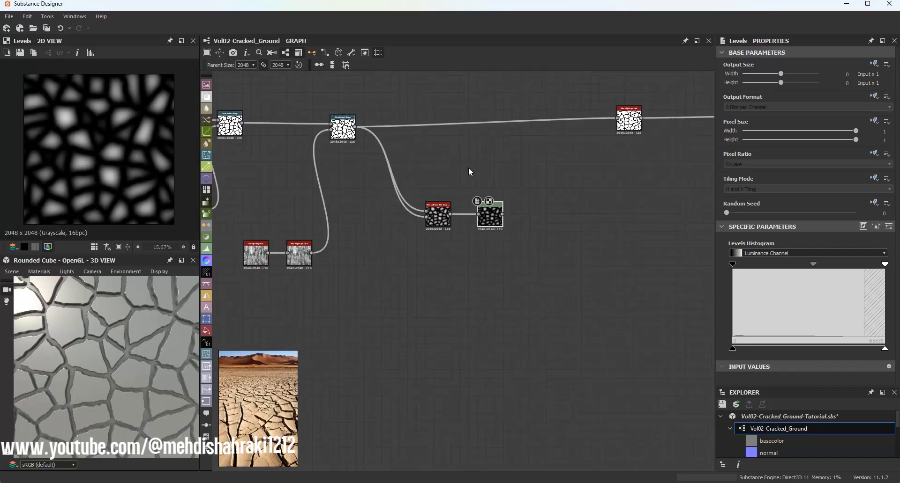
scroll(494, 198, "up", 1)
left_click_drag(474, 198, 463, 234)
scroll(407, 226, "down", 3)
middle_click_drag(370, 225, 589, 231)
scroll(589, 231, "up", 3)
left_click_drag(408, 218, 431, 262)
middle_click_drag(374, 214, 381, 270)
left_click_drag(328, 229, 375, 256)
left_click_drag(376, 254, 387, 243)
middle_click_drag(476, 194, 465, 232)
scroll(465, 232, "down", 2)
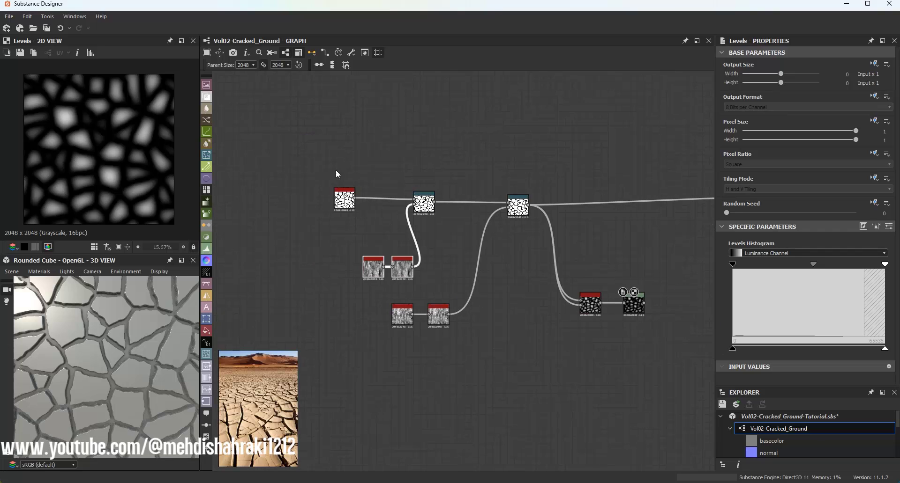
Align Cells 2 and both Directional Warps in a horizontal row, and shift the Non Uniform Blur and Levels pair slightly lower.
left_click_drag(334, 169, 541, 218)
left_click(320, 65)
left_click(518, 139)
middle_click_drag(606, 234, 402, 195)
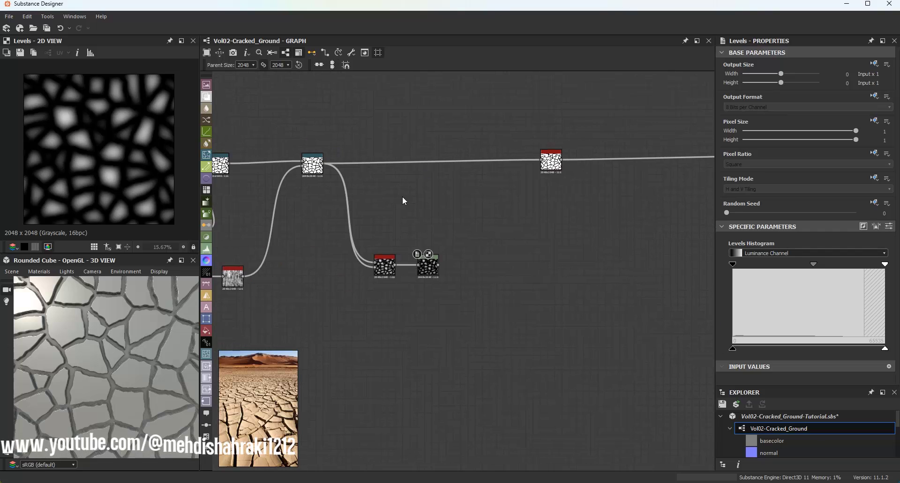
scroll(407, 211, "up", 1)
scroll(408, 213, "down", 1)
scroll(424, 278, "down", 2)
middle_click_drag(424, 277, 441, 262)
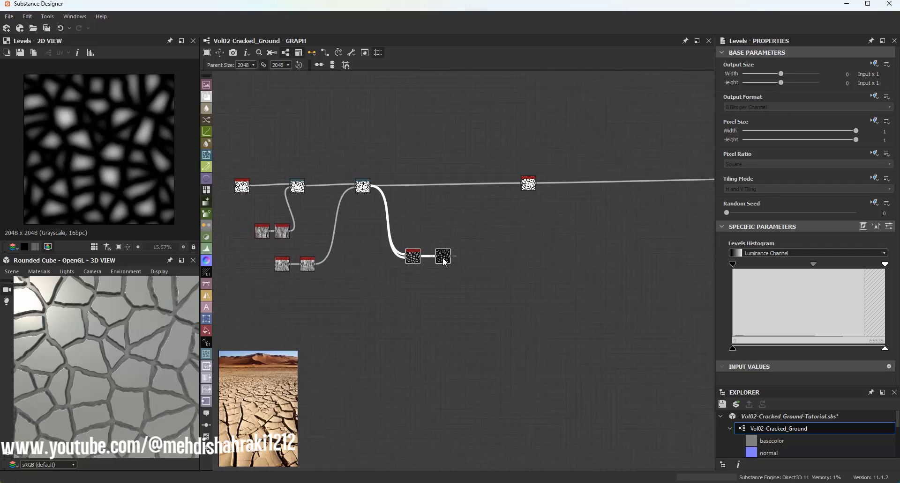
left_click_drag(441, 261, 428, 271)
Insert a Blend node between the second Directional Warp and the final Blur HQ Grayscale, and save the package.
scroll(465, 166, "up", 3)
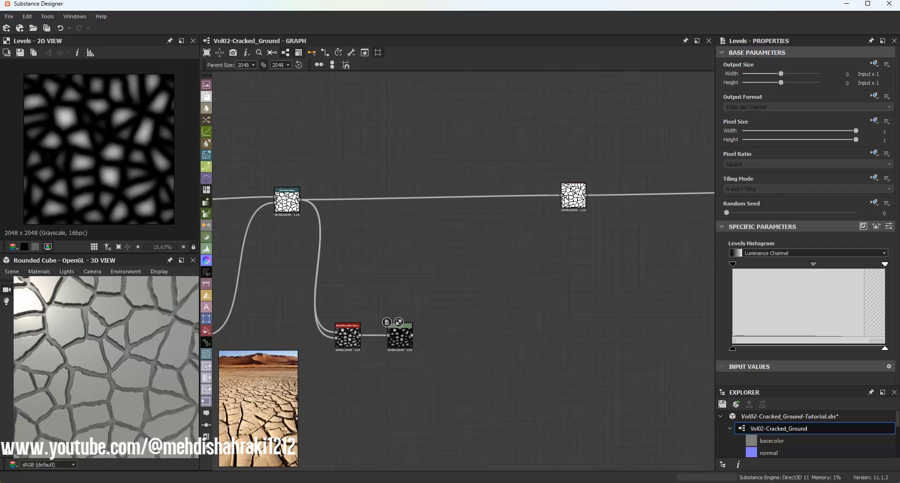
left_click_drag(603, 209, 603, 206)
left_click(468, 199)
key("space")
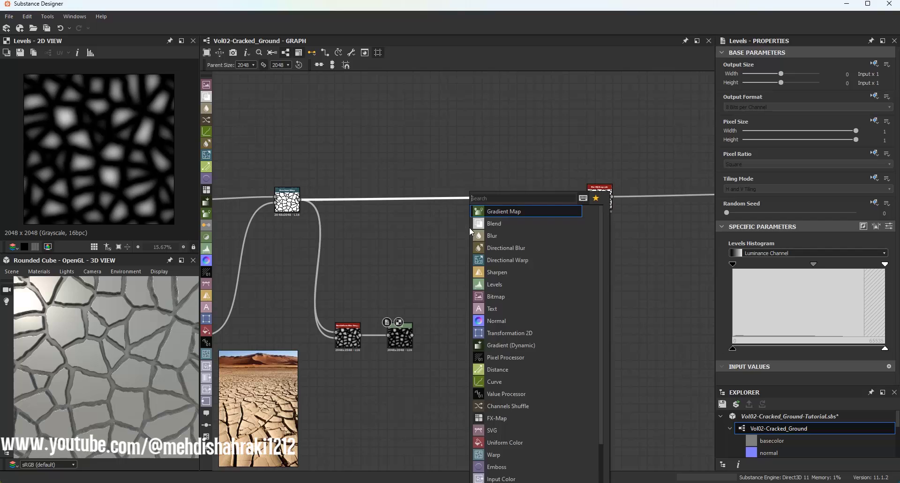
left_click(505, 225)
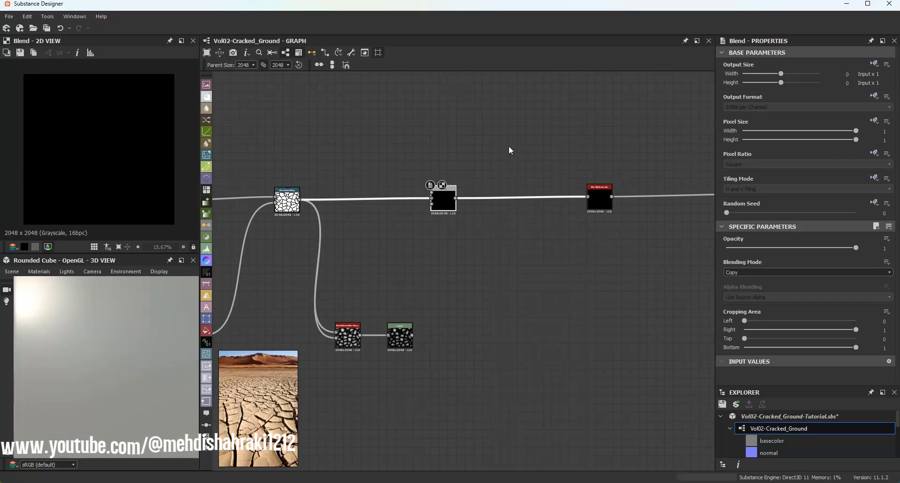
middle_click_drag(510, 150, 438, 159)
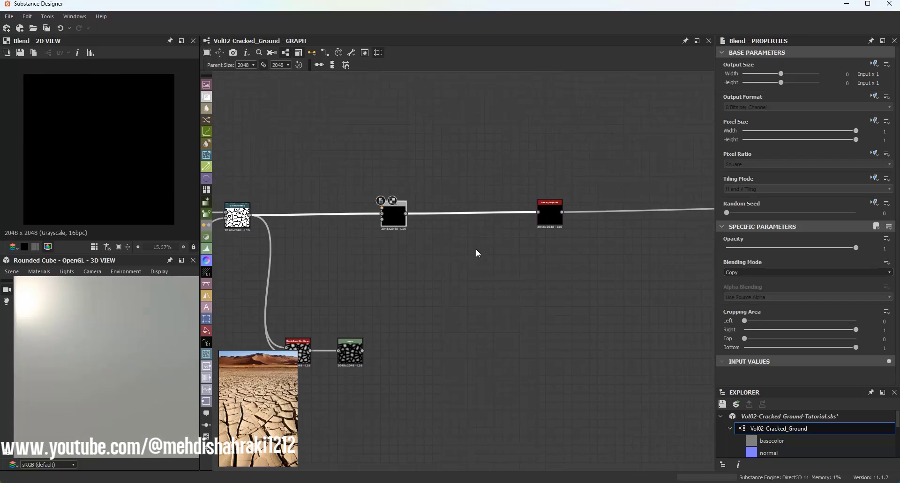
middle_click_drag(459, 241, 477, 229)
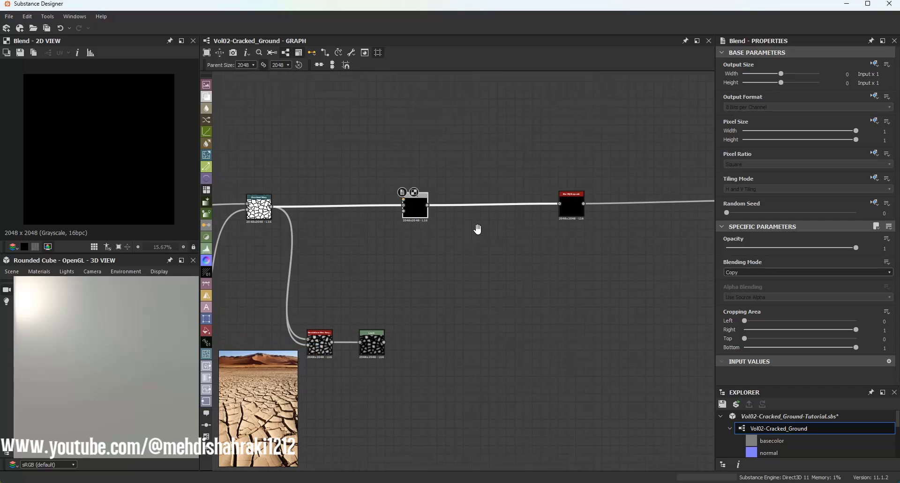
mouse_move(422, 215)
left_mouse_down()
mouse_move(430, 111)
mouse_move(426, 203)
mouse_move(425, 151)
mouse_move(410, 216)
left_mouse_up()
middle_click_drag(449, 238, 544, 234)
left_click(722, 405)
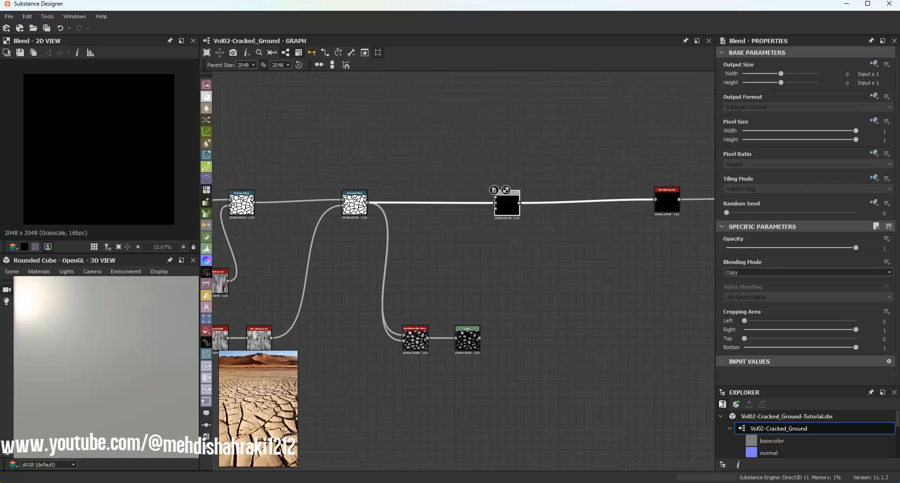
Connect the Levels output to the Blend's foreground input and set the blending mode to Subtract.
scroll(491, 174, "up", 2)
left_click_drag(497, 208, 472, 416)
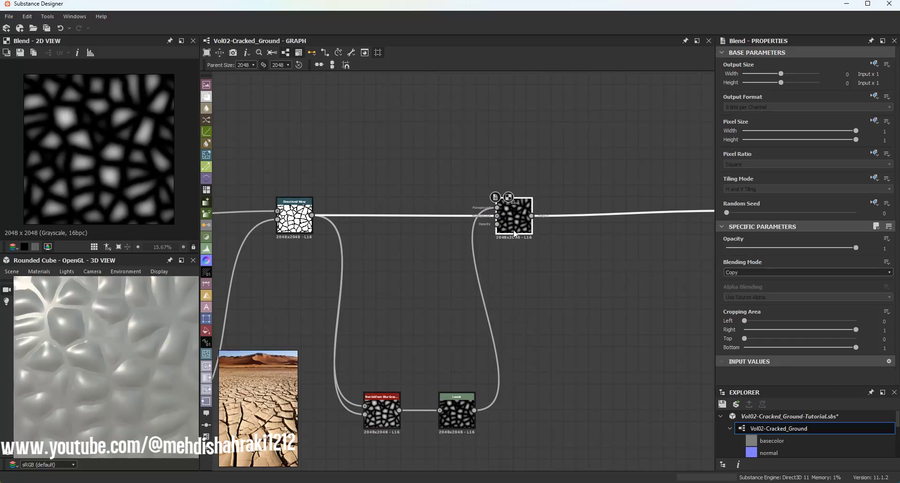
left_click_drag(514, 219, 526, 219)
scroll(99, 149, "up", 1)
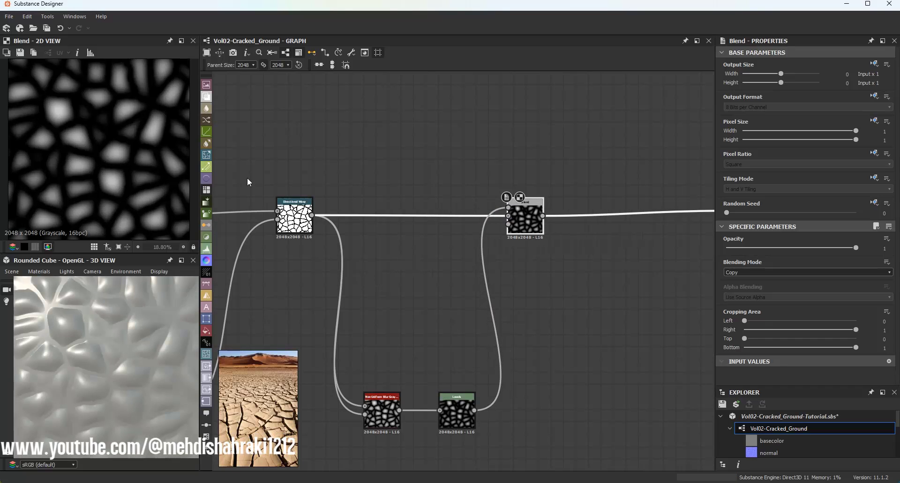
left_click(758, 275)
left_click(742, 291)
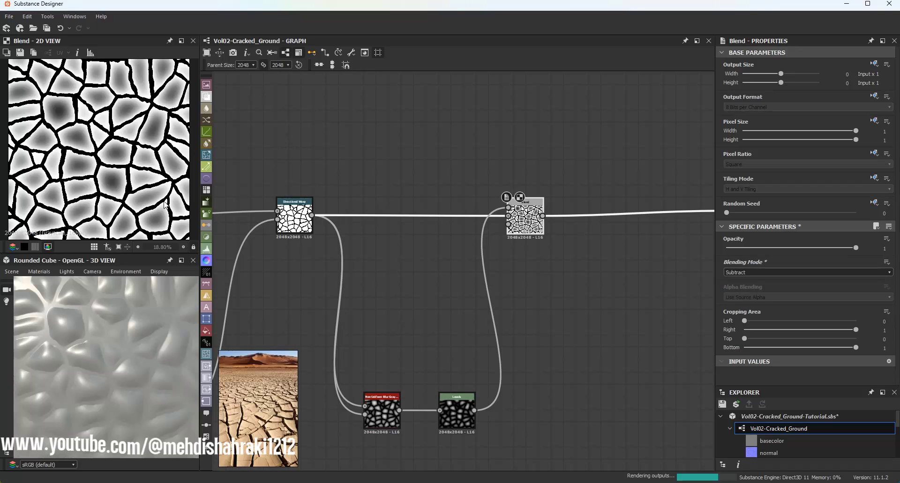
scroll(122, 171, "up", 1)
scroll(122, 171, "up", 1)
scroll(117, 339, "up", 2)
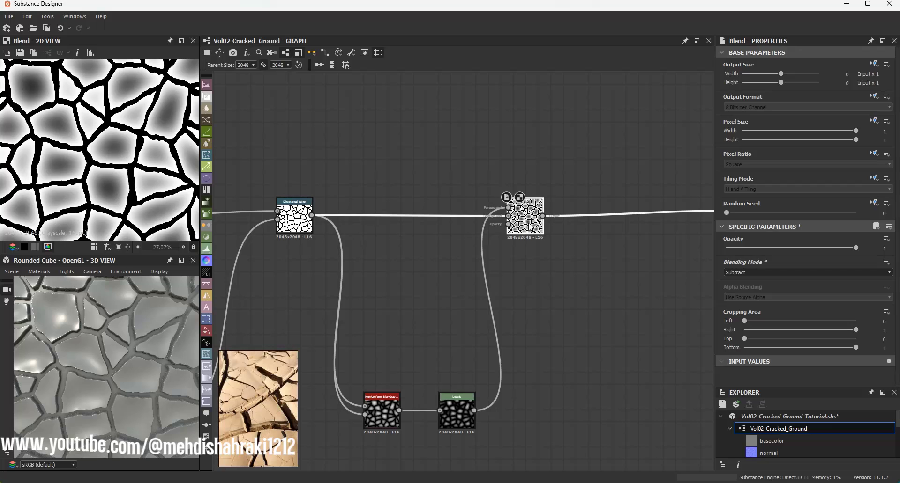
left_click_drag(525, 220, 544, 220)
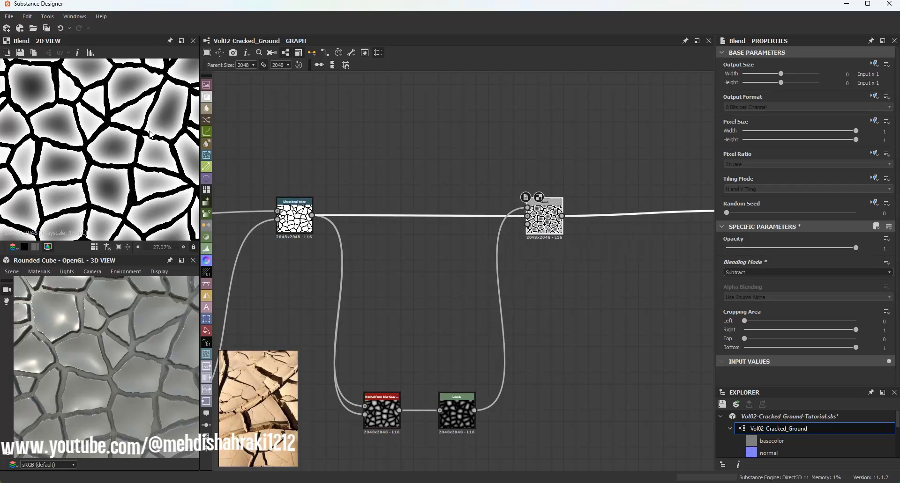
Examine the subtracted crack pattern in the 2D view and on the rounded cube in the 3D view.
scroll(70, 167, "down", 2)
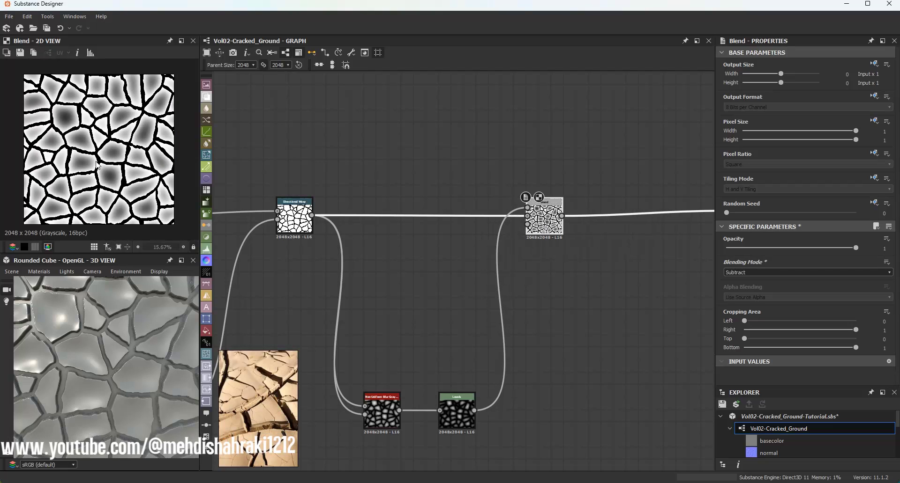
middle_click_drag(462, 366, 487, 294)
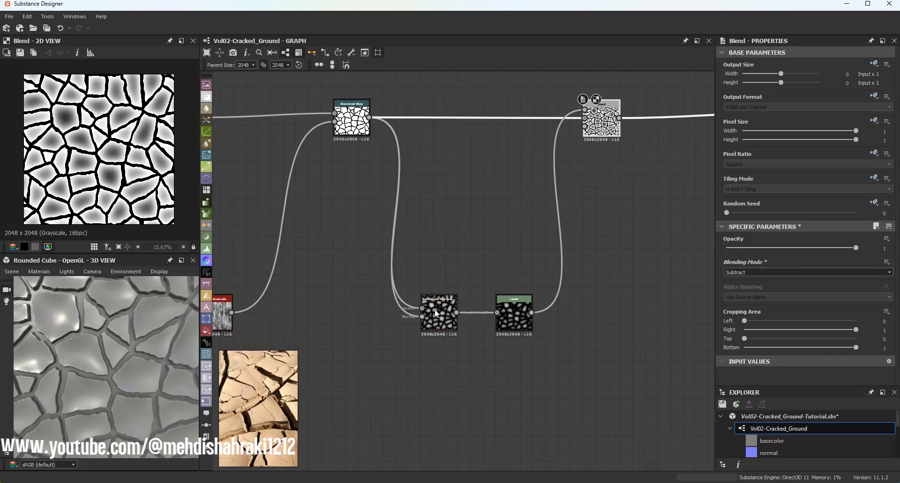
scroll(435, 310, "up", 3)
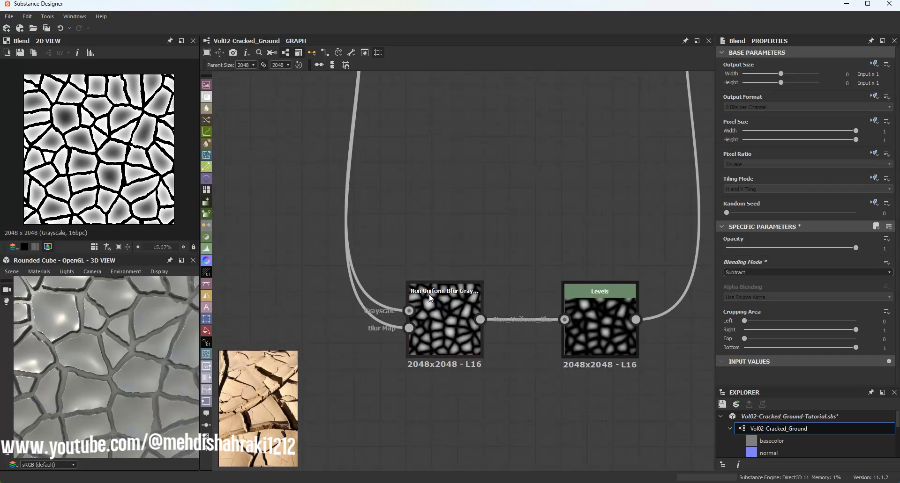
scroll(544, 298, "down", 2)
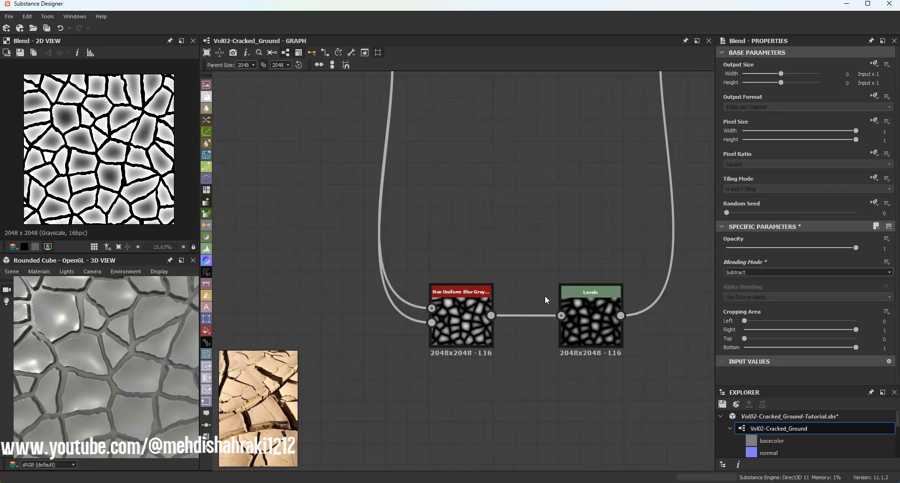
middle_click_drag(552, 276, 413, 367)
scroll(420, 339, "down", 1)
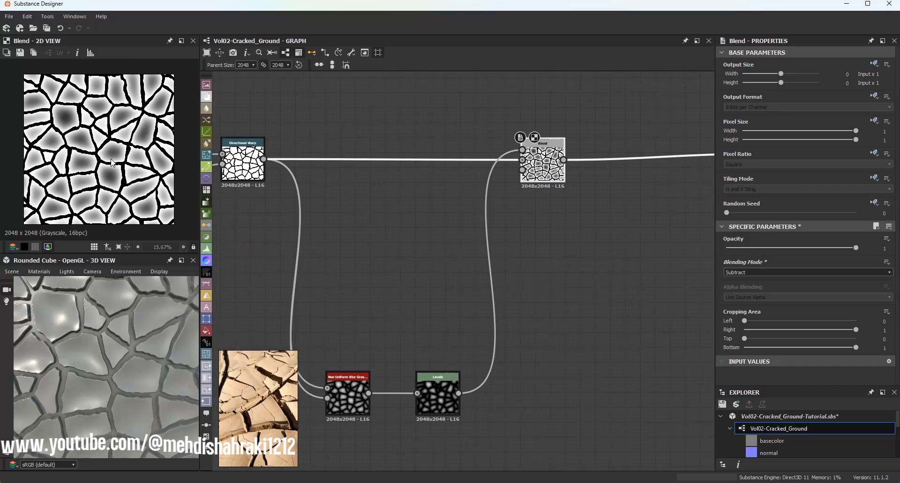
scroll(110, 163, "up", 2)
scroll(109, 163, "up", 2)
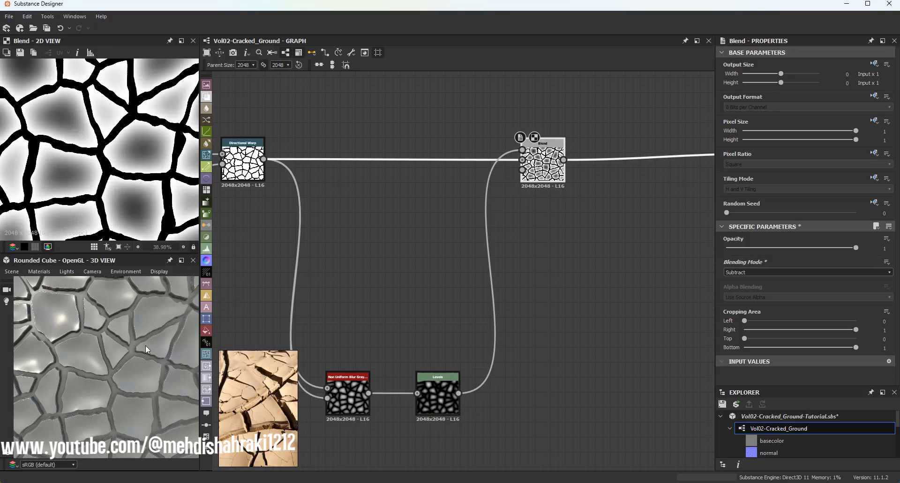
scroll(145, 346, "down", 2)
left_click_drag(144, 345, 169, 335)
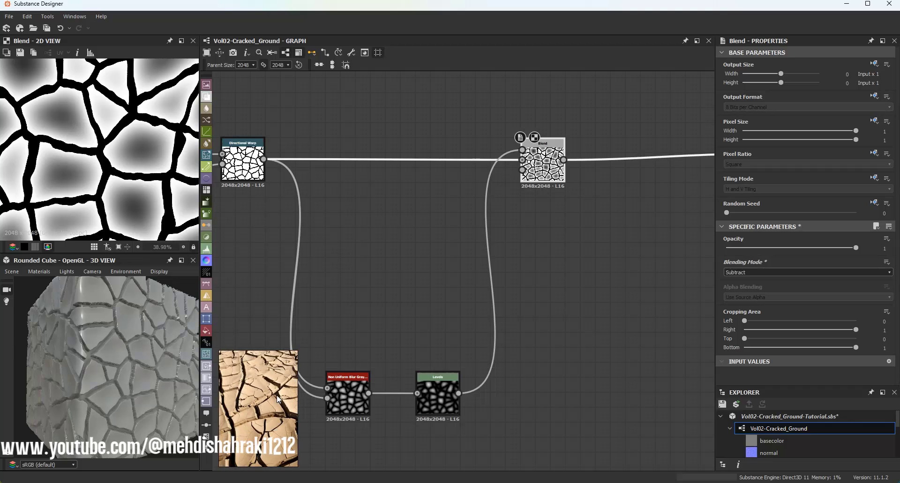
Move the final Blur HQ Grayscale node farther from the Blend node.
scroll(437, 302, "down", 4)
middle_click_drag(504, 283, 450, 261)
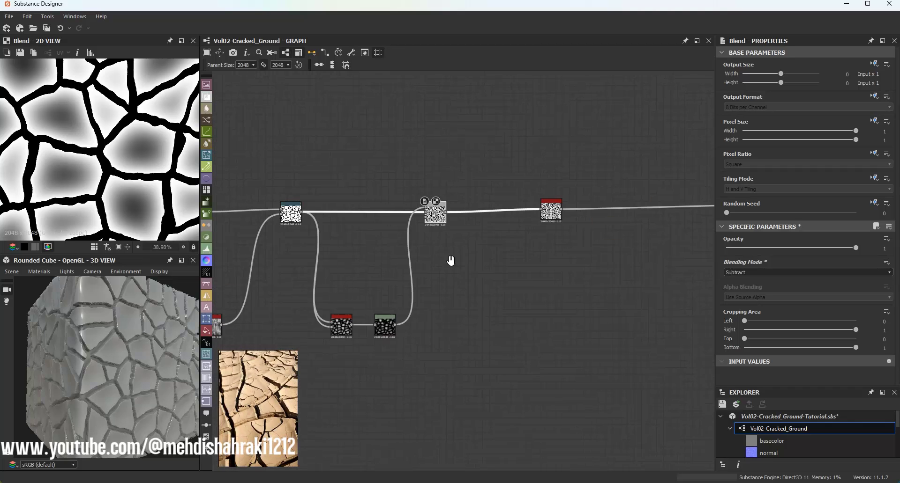
scroll(517, 228, "up", 2)
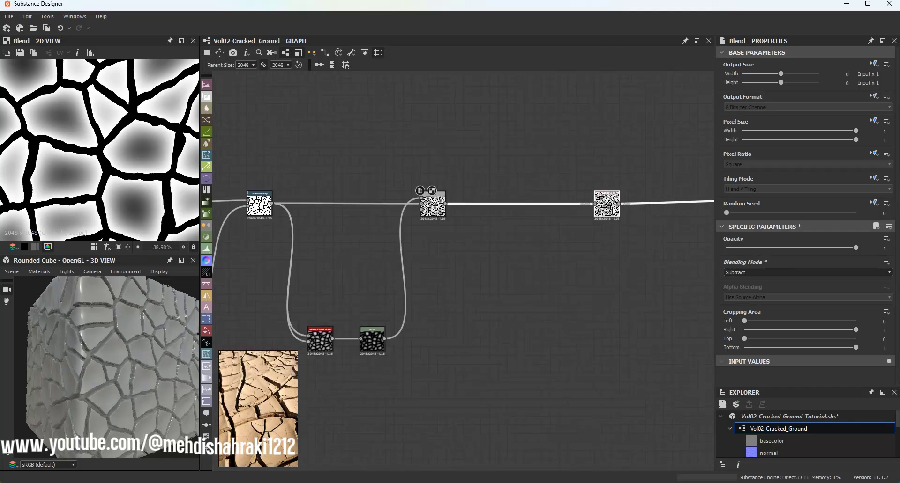
scroll(619, 216, "down", 2)
scroll(176, 330, "up", 3)
left_click_drag(175, 331, 100, 358)
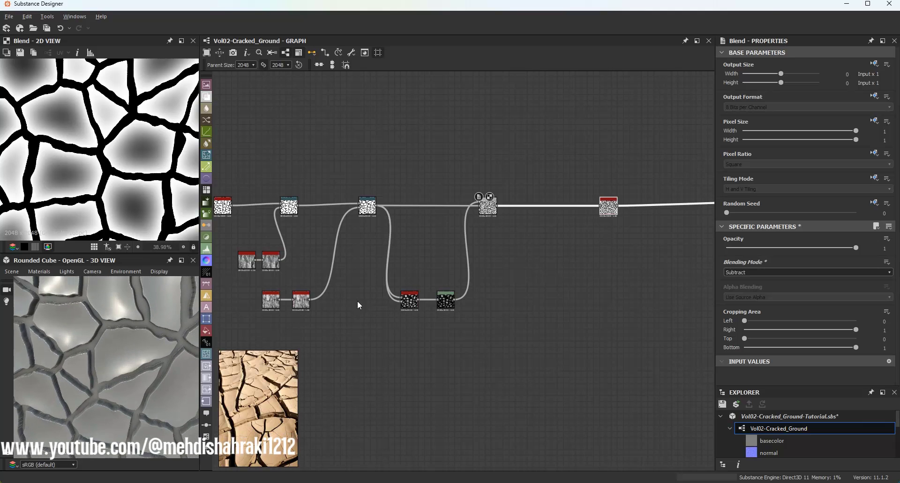
Add a Flood Fill node fed by the second Directional Warp and preview it in the 2D view.
scroll(482, 268, "up", 2)
scroll(483, 268, "up", 1)
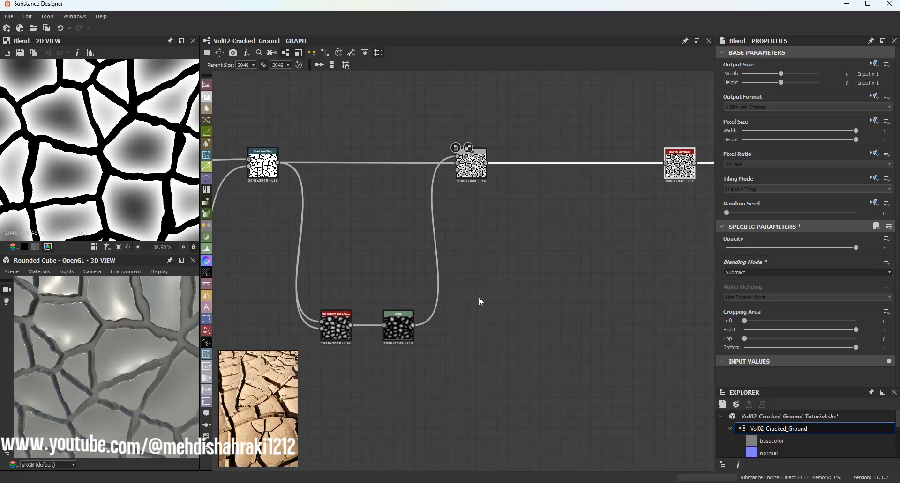
middle_click_drag(480, 306, 518, 274)
middle_click_drag(447, 229, 407, 269)
middle_click_drag(316, 233, 344, 218)
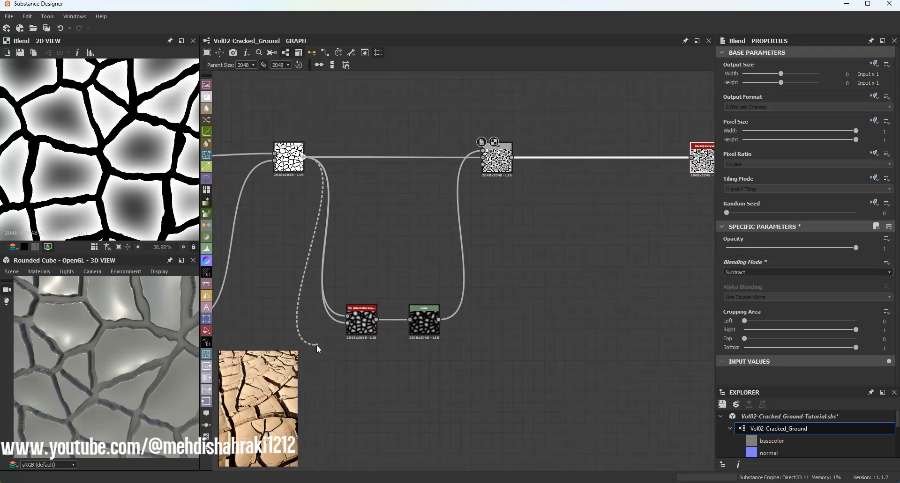
left_click_drag(316, 345, 332, 406)
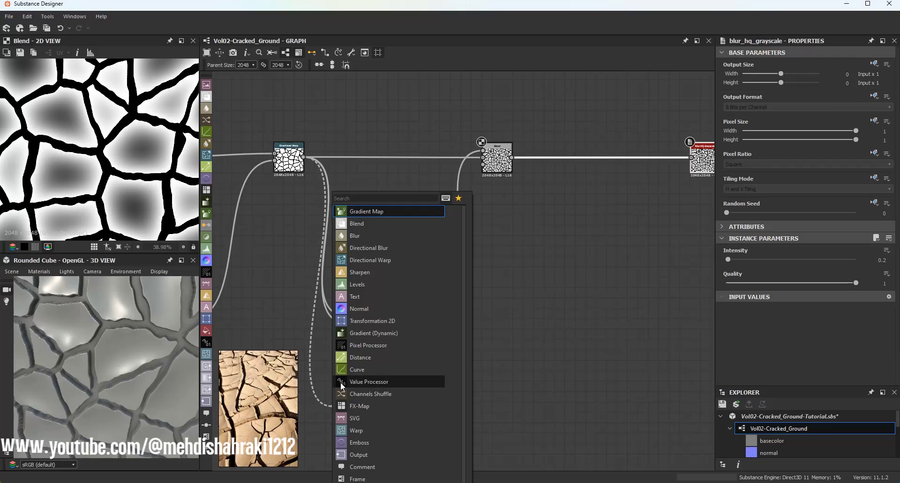
type("contrast")
left_click(361, 222)
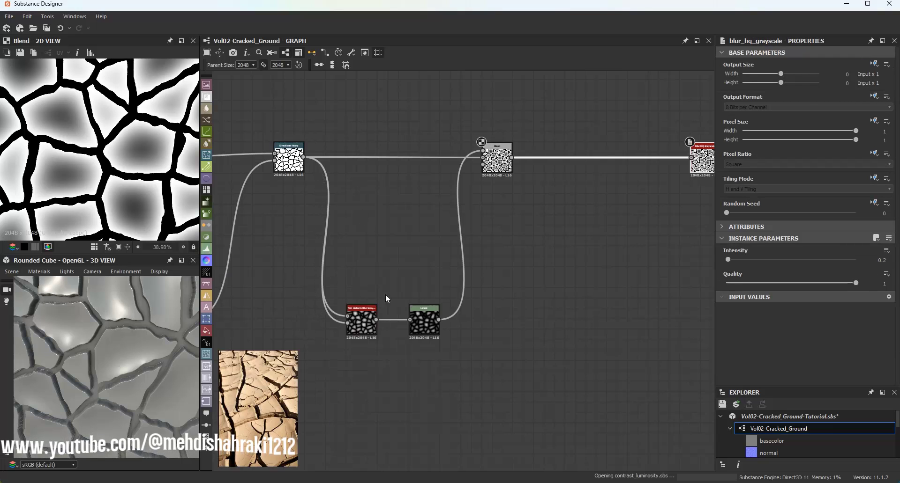
double_click(353, 411)
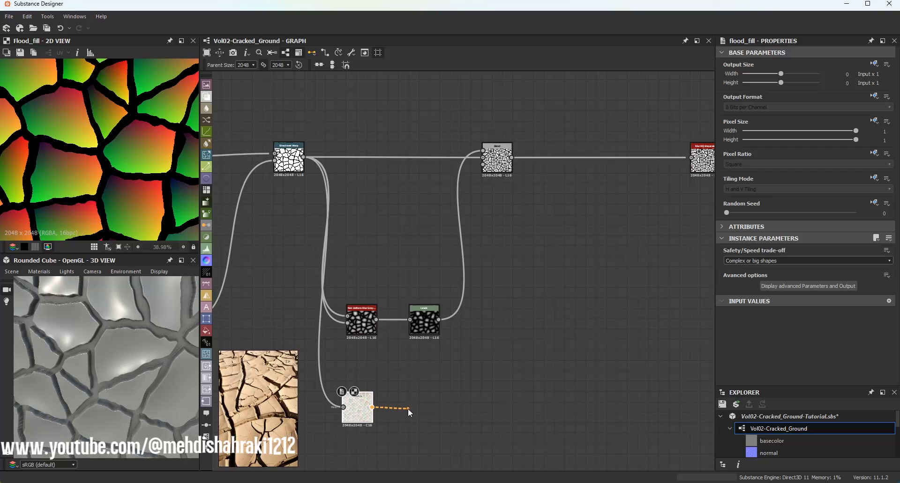
Add a Flood Fill to Random Grayscale node fed by the Flood Fill node's output.
left_click_drag(409, 413, 407, 408)
type("fl")
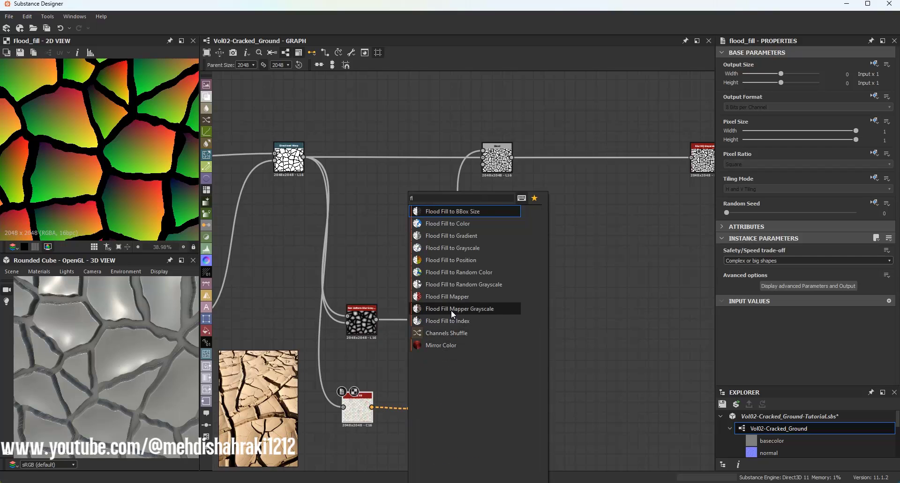
left_click(464, 284)
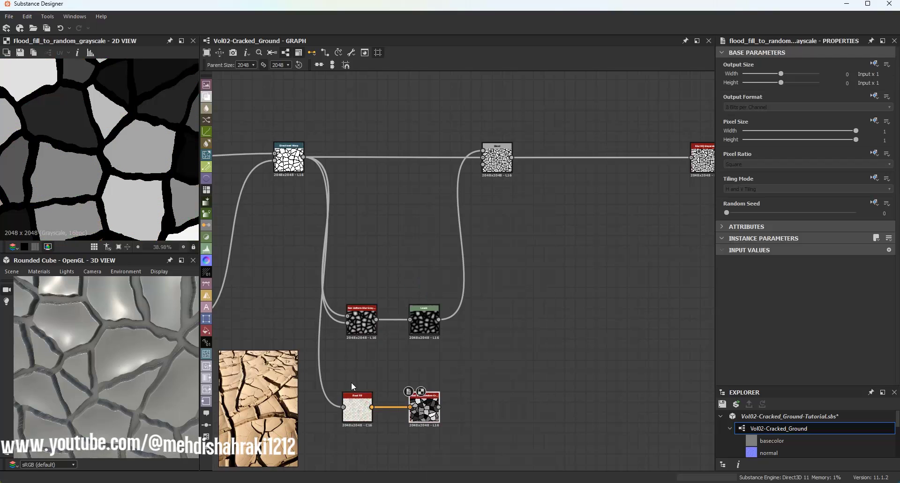
Insert a Blend node between the Subtract Blend and Blur HQ Grayscale, with Flood Fill to Random Grayscale connected to its foreground.
scroll(101, 163, "down", 5)
middle_click_drag(552, 147, 412, 141)
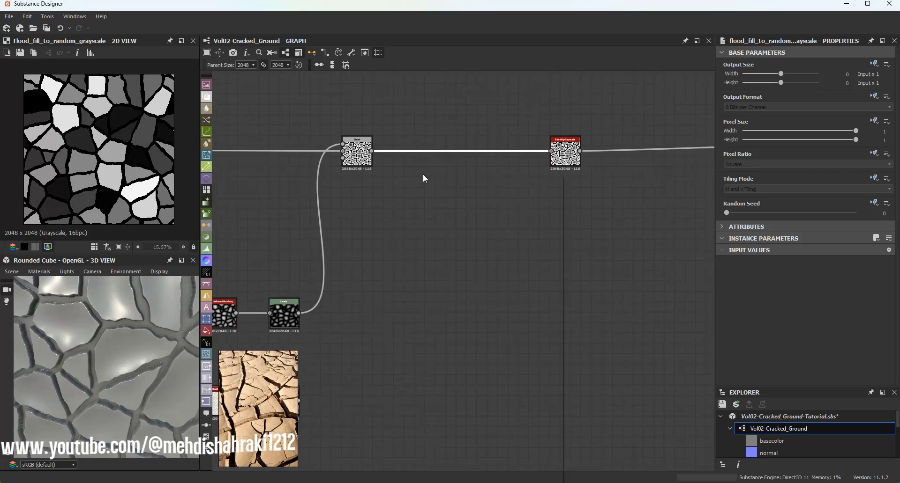
key("space")
left_click(454, 206)
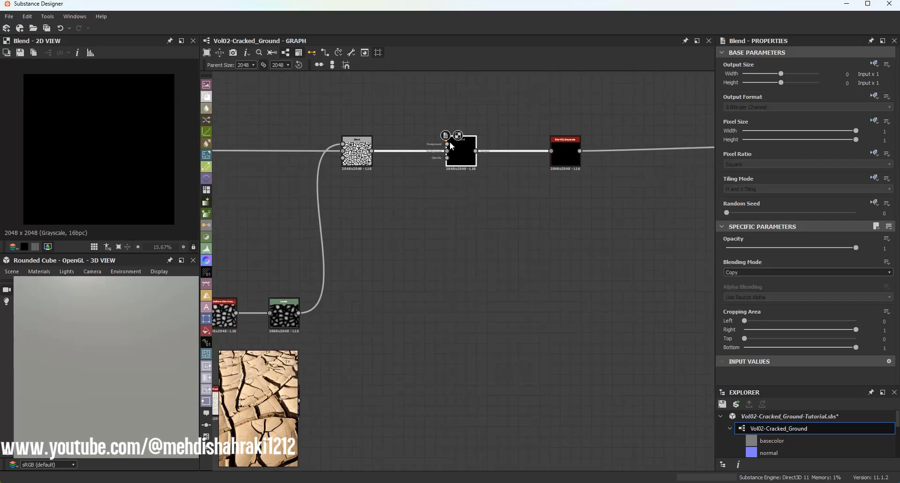
left_click_drag(448, 144, 454, 286)
scroll(453, 286, "down", 2)
left_click_drag(389, 355, 384, 349)
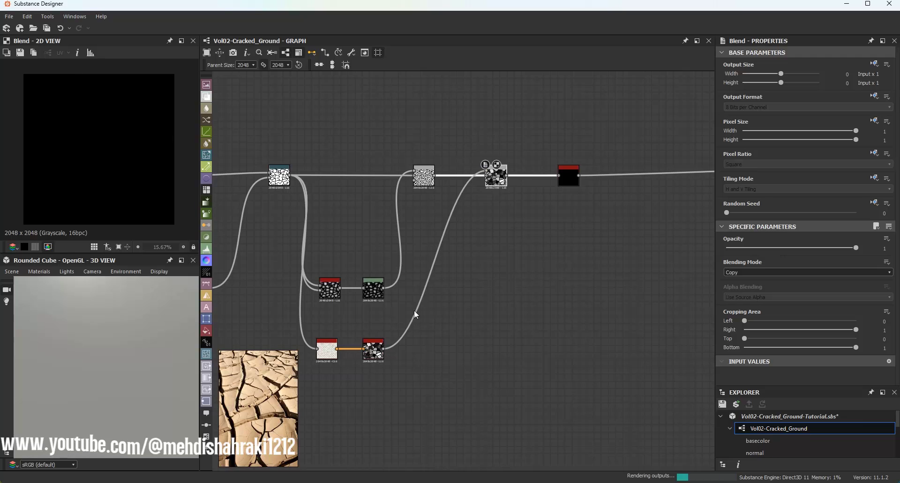
Rearrange the new Blend, Flood Fill and Flood Fill to Random Grayscale nodes, aligning the Flood Fill under the non-uniform blur.
left_click_drag(497, 178, 464, 178)
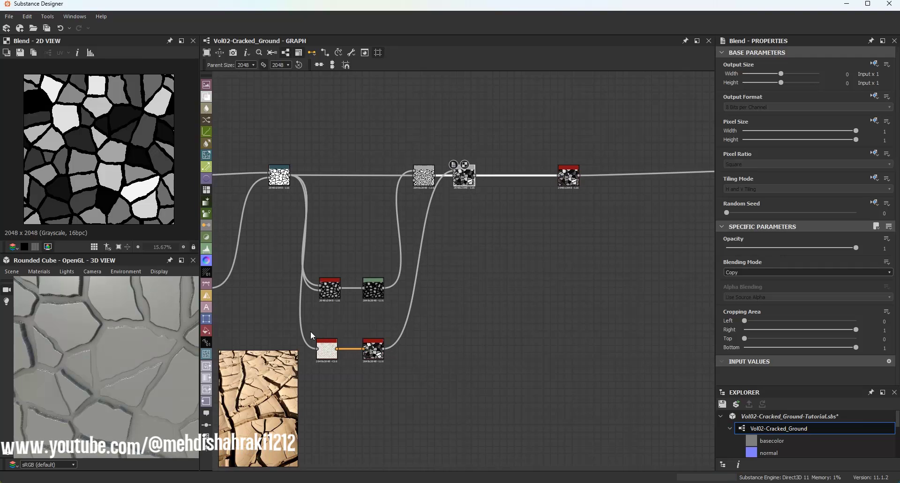
left_click_drag(327, 350, 405, 352)
left_click_drag(335, 352, 332, 352)
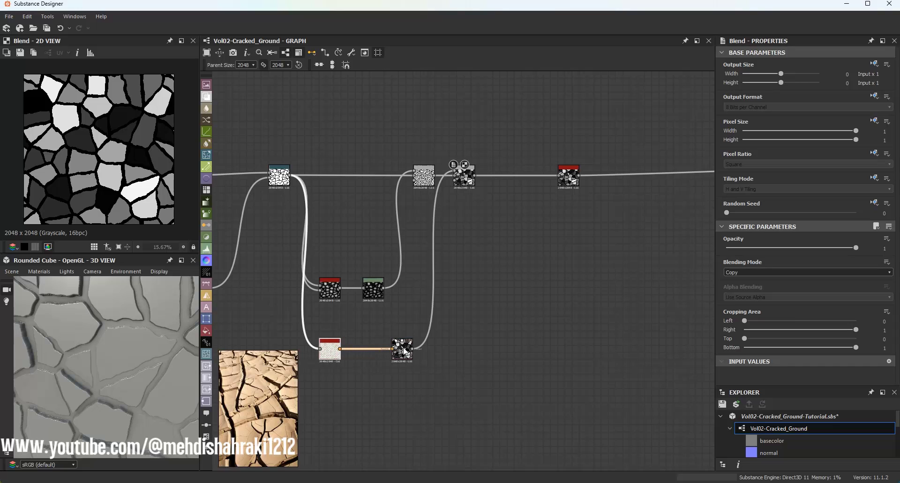
left_click_drag(406, 352, 402, 350)
left_click_drag(458, 178, 469, 178)
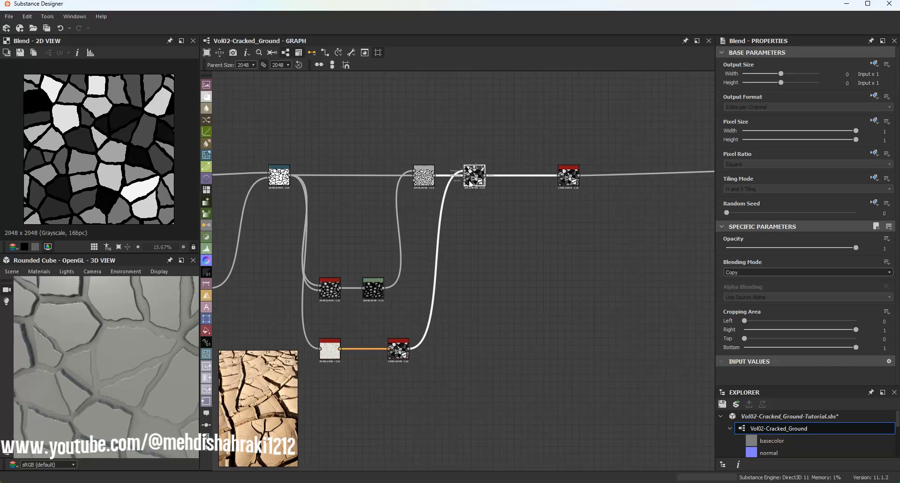
Set the new Blend node's blending mode to Multiply and check the cracks on the 3D cube.
left_click(471, 188)
scroll(413, 229, "down", 3)
scroll(412, 227, "up", 2)
scroll(448, 201, "up", 3)
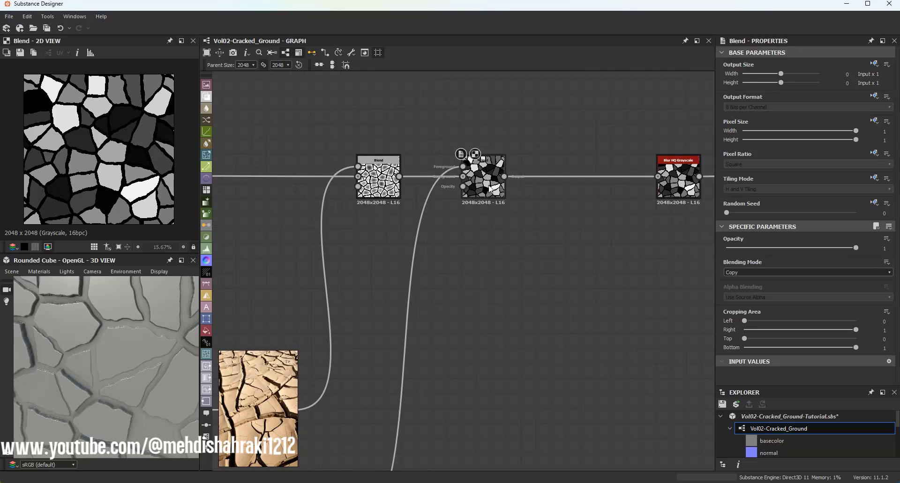
left_click(745, 275)
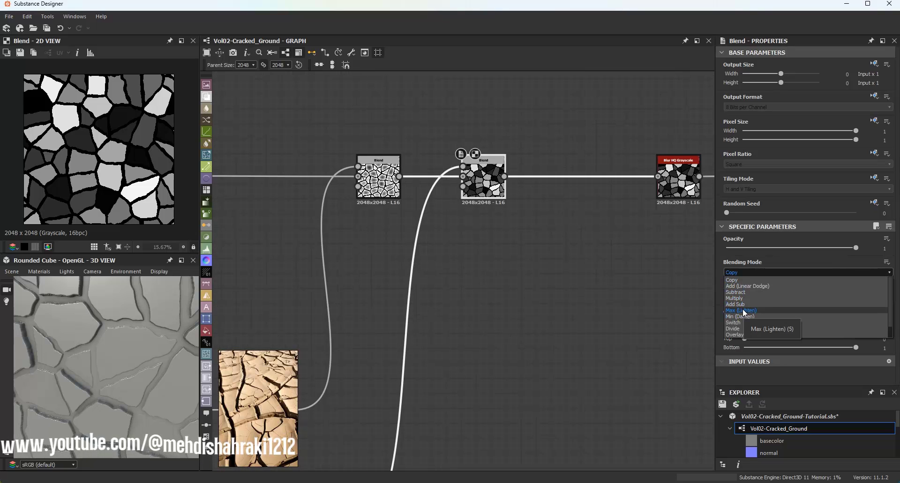
left_click(733, 299)
left_click_drag(51, 349, 124, 313)
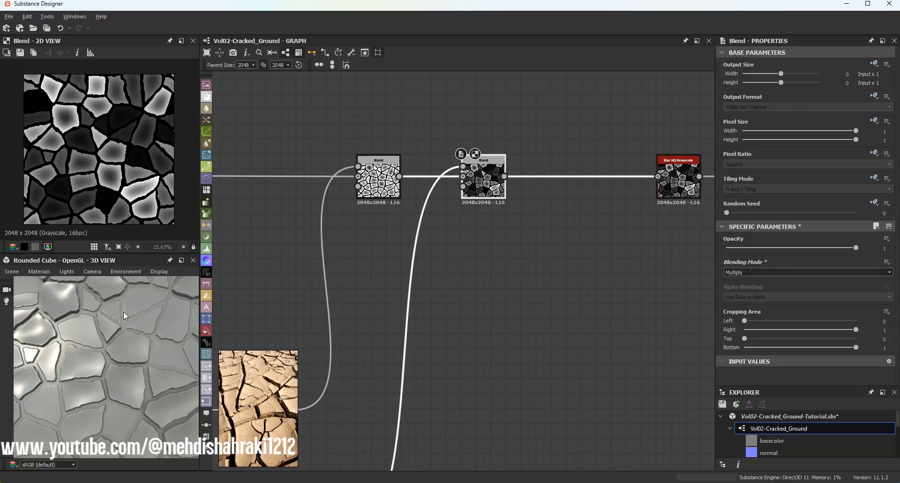
Set the Multiply Blend's opacity to 0.4 and inspect the height variation on the cube.
left_click(767, 248)
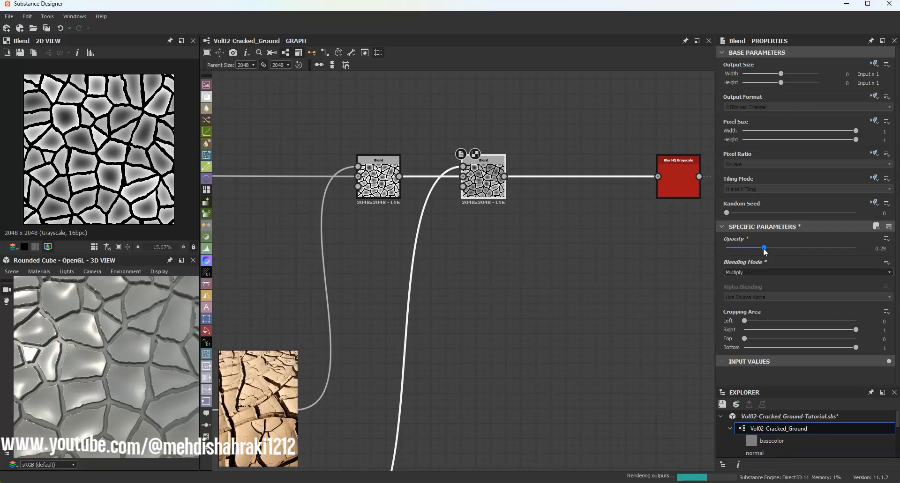
left_click_drag(768, 249, 777, 248)
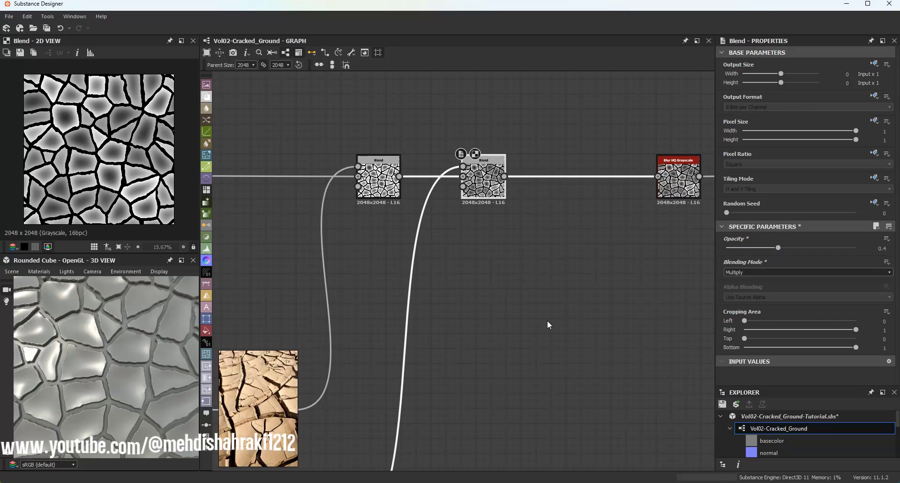
left_click_drag(120, 345, 155, 335)
left_click(378, 182)
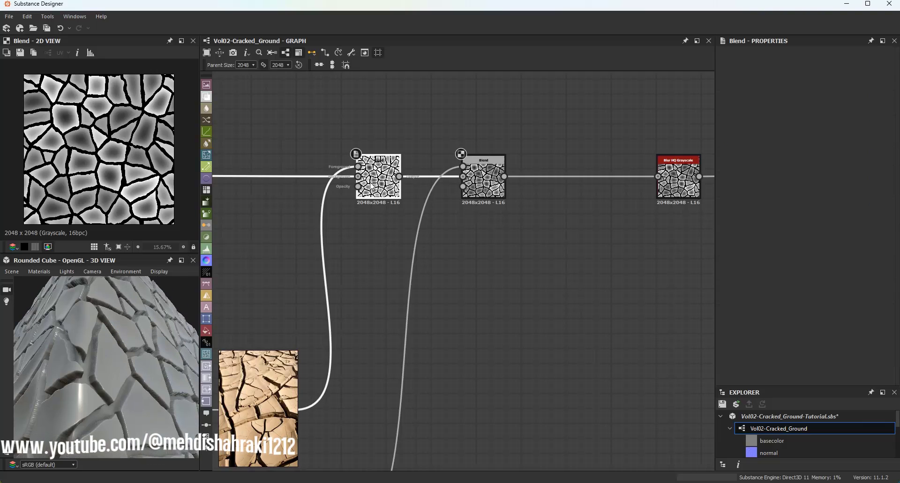
left_click(486, 191)
scroll(136, 150, "up", 3)
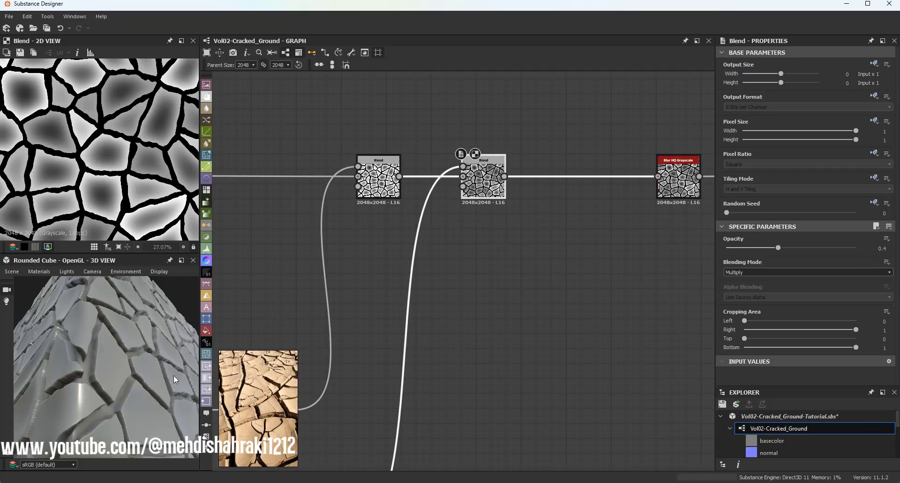
left_click_drag(120, 353, 57, 409)
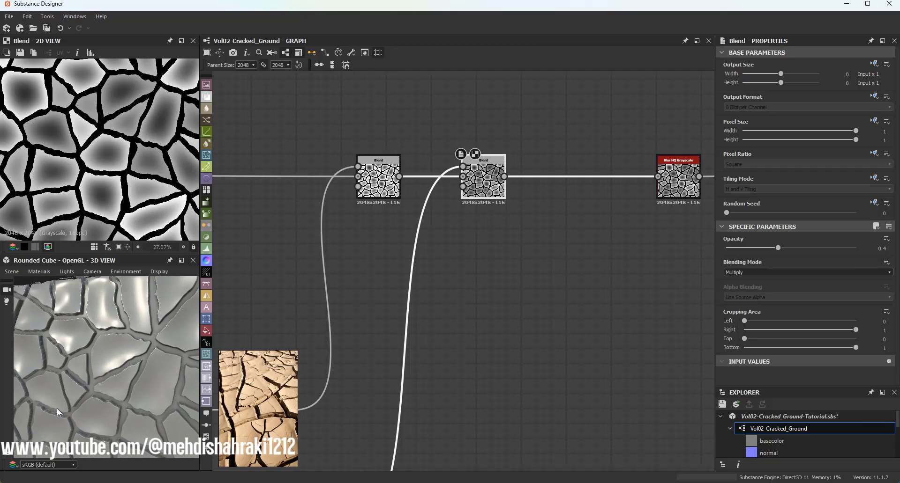
Set the first Directional Warp's intensity to 11.05 and check the cracks in the 3D view.
scroll(110, 370, "down", 4)
scroll(299, 361, "down", 3)
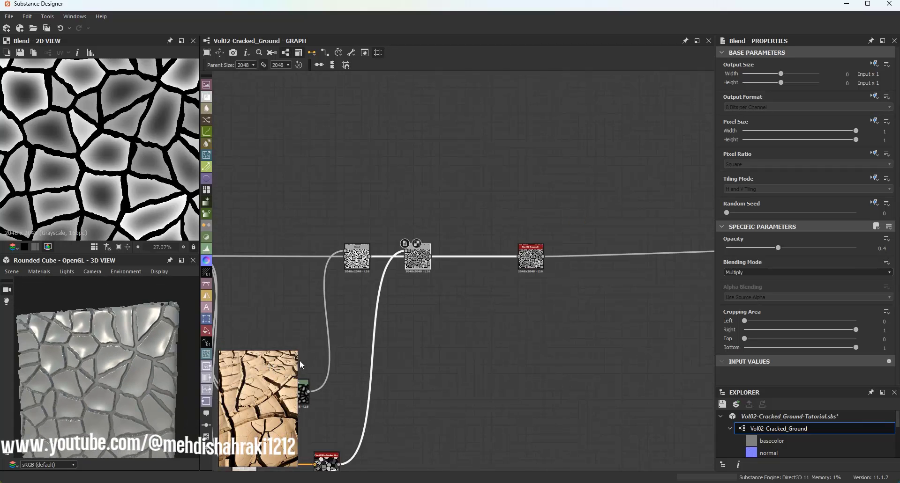
middle_click_drag(300, 361, 500, 319)
middle_click_drag(395, 292, 512, 262)
left_click(499, 182)
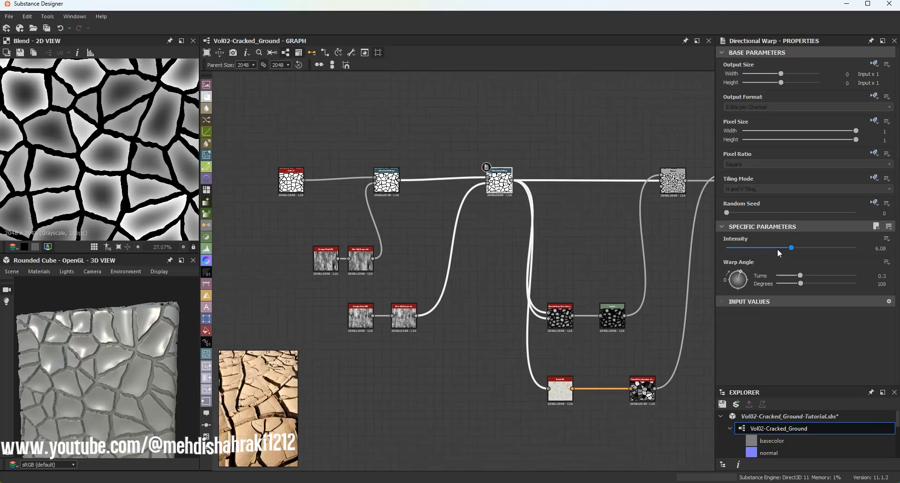
left_click_drag(777, 249, 780, 248)
left_click(386, 180)
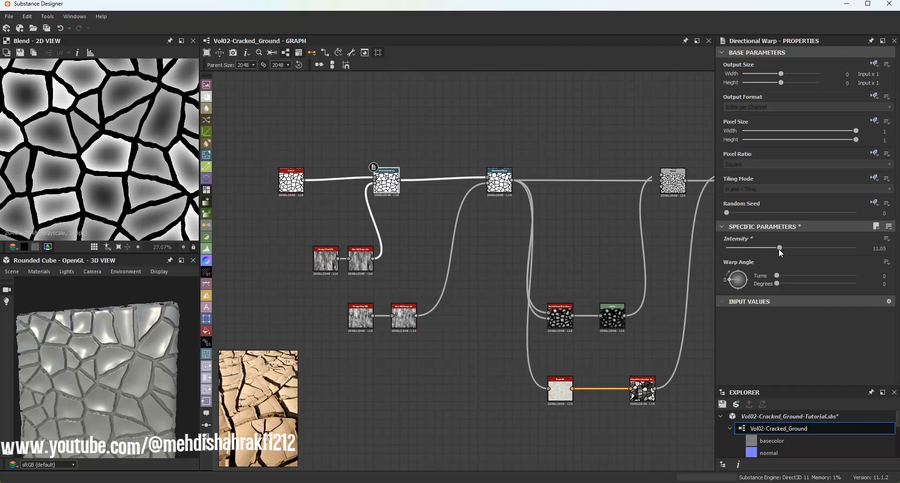
scroll(102, 373, "up", 10)
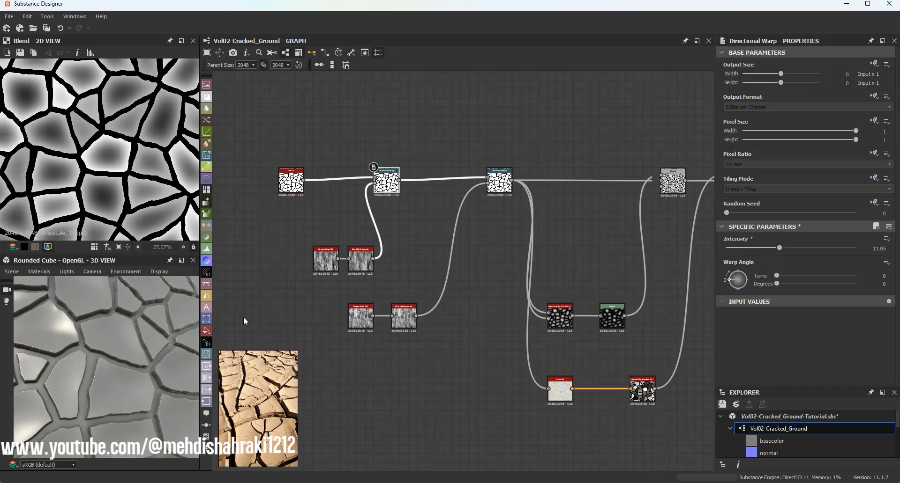
Set the Cells 2 node's edge width to 0.75 and inspect the cracks around the cube.
left_click(299, 190)
left_click_drag(760, 284, 750, 284)
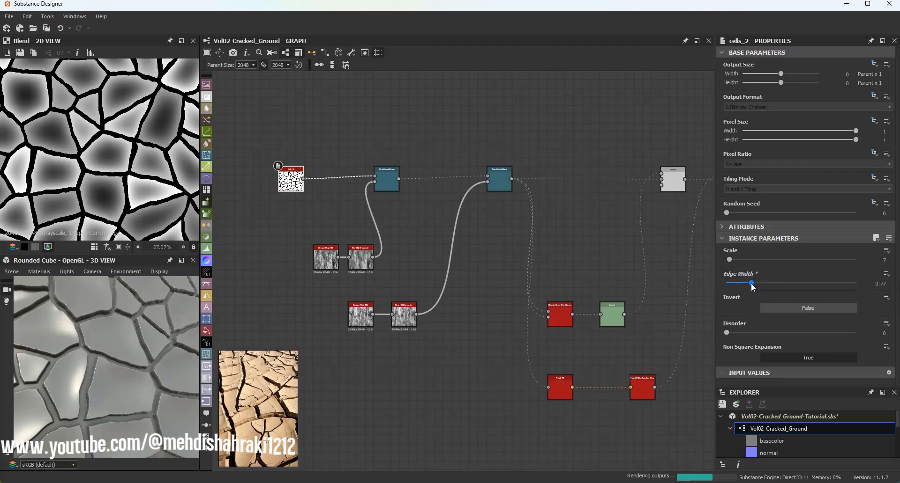
scroll(89, 353, "down", 5)
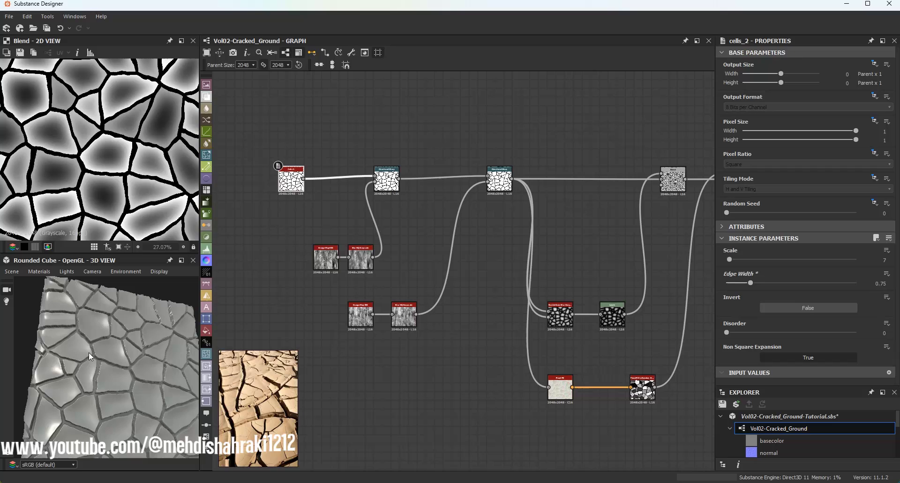
left_click_drag(89, 353, 164, 353)
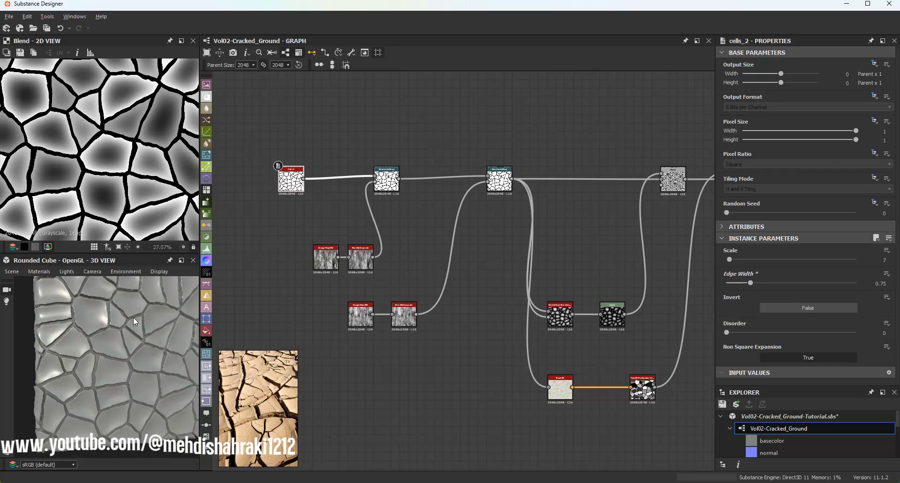
left_click_drag(133, 317, 162, 356)
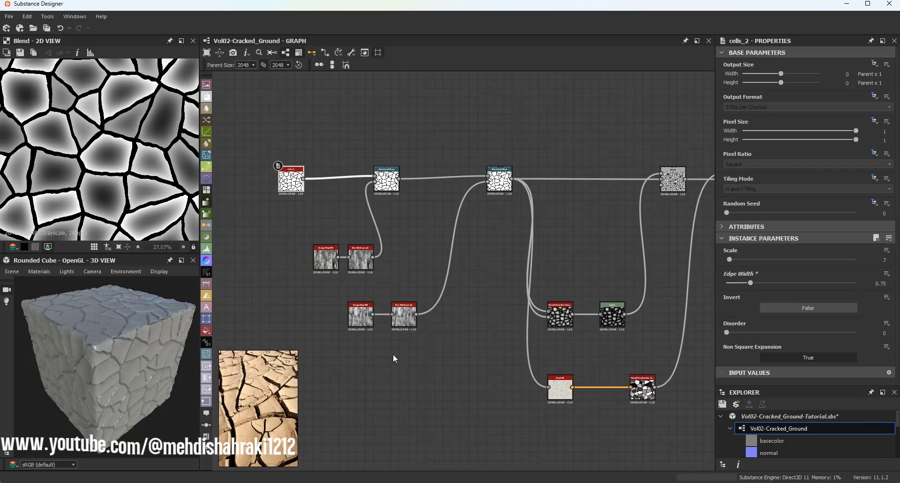
Save the cracked ground package and examine the cracks up close on the cube.
scroll(516, 353, "down", 2)
middle_click_drag(551, 347, 406, 321)
left_click(722, 404)
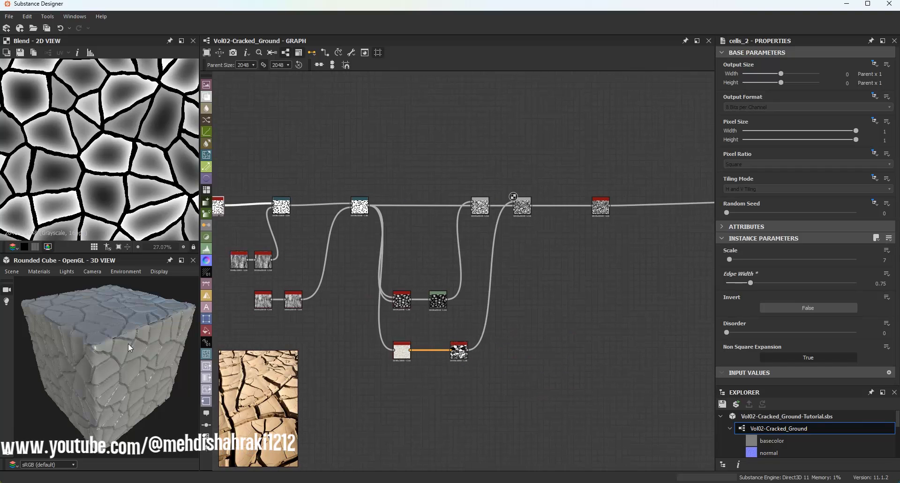
scroll(128, 345, "up", 4)
left_click_drag(130, 350, 86, 294)
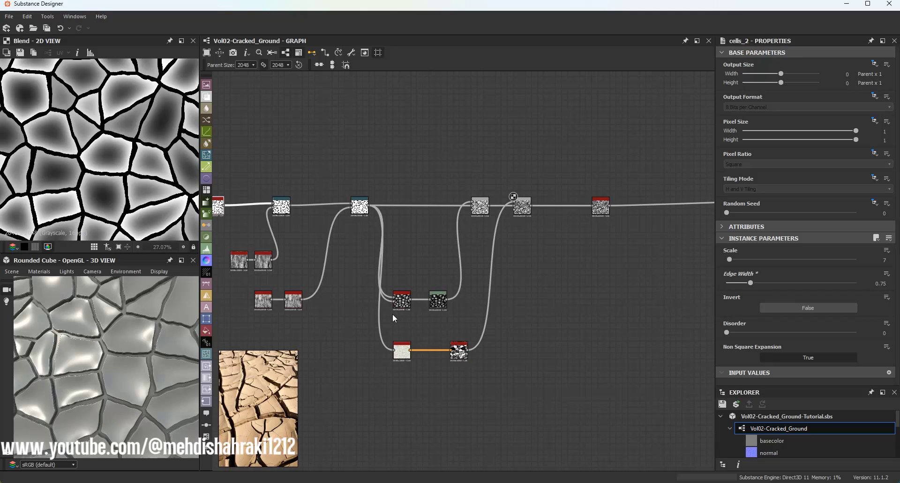
Add a Cells 3 node in the empty area below the Flood Fill branch.
scroll(467, 279, "down", 2)
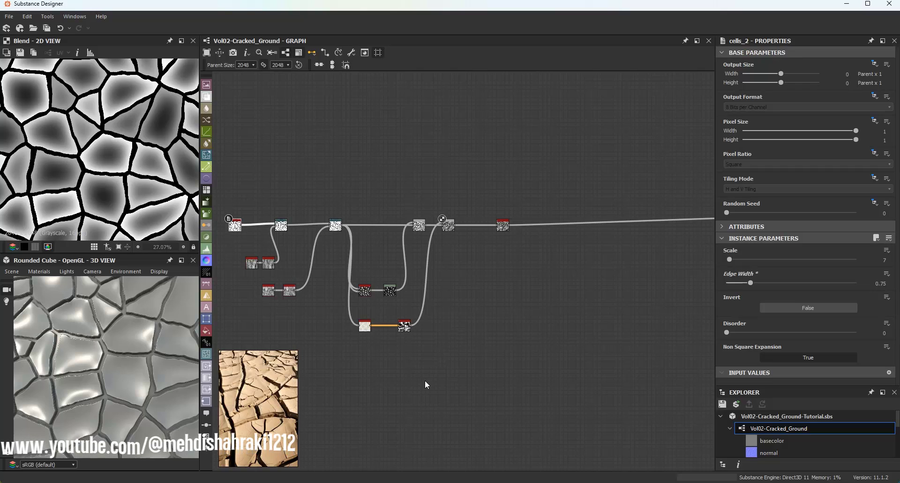
key("space")
type("cel")
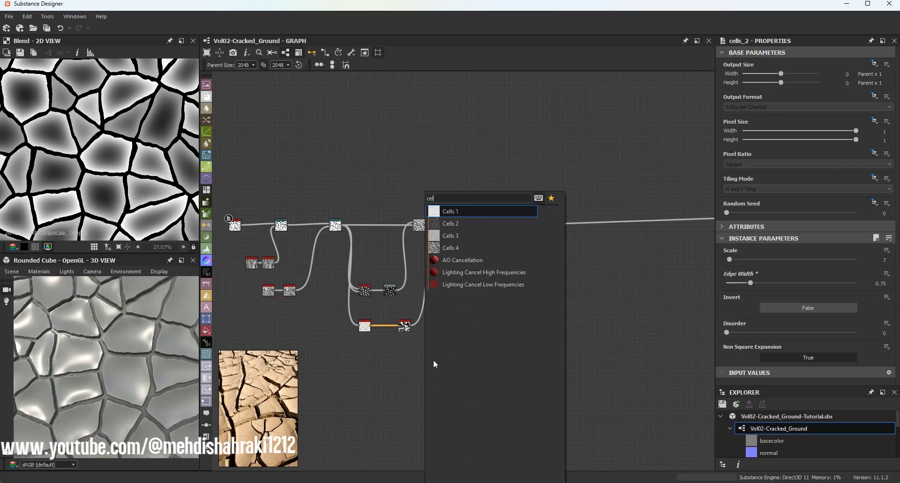
left_click(445, 236)
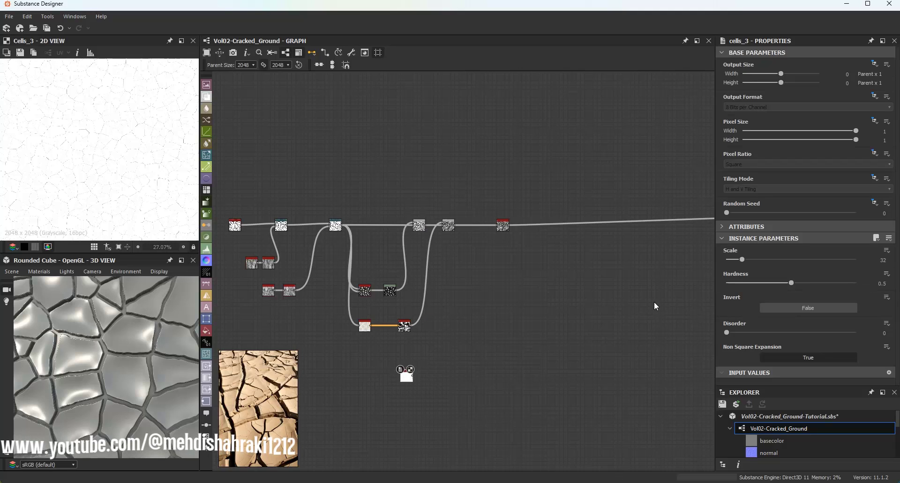
Set the Cells 3 node's hardness to 1, disorder to 0.68 and random seed to 7.
left_click_drag(747, 284, 855, 283)
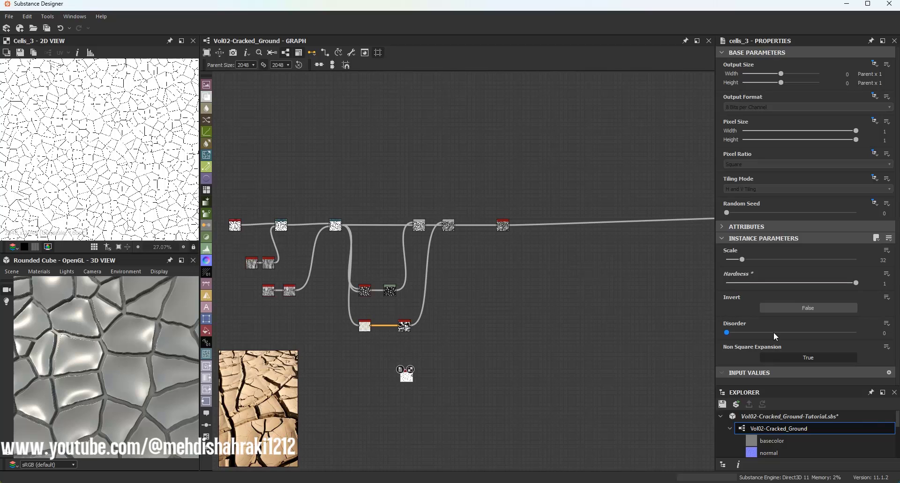
left_click_drag(775, 333, 815, 333)
left_click_drag(726, 213, 816, 214)
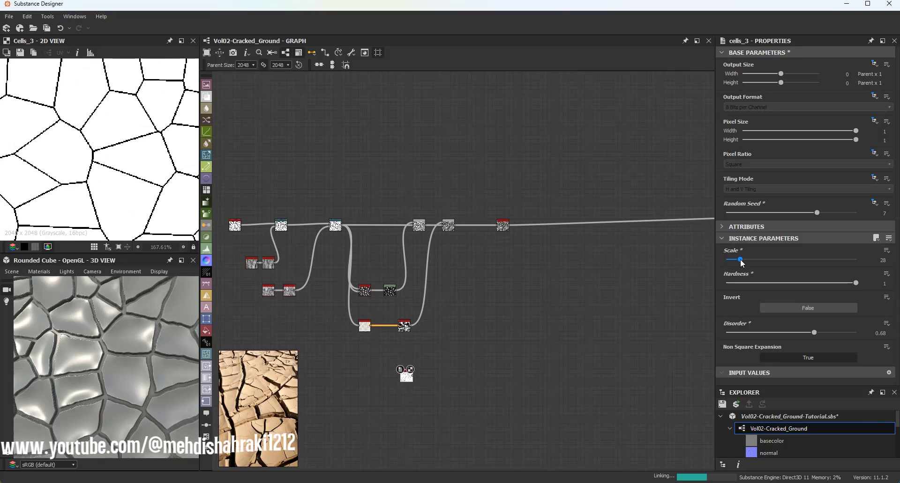
Set the Cells 3 node's scale to 23 and check the crack density in the 2D view.
left_click_drag(741, 261, 744, 260)
scroll(111, 172, "down", 10)
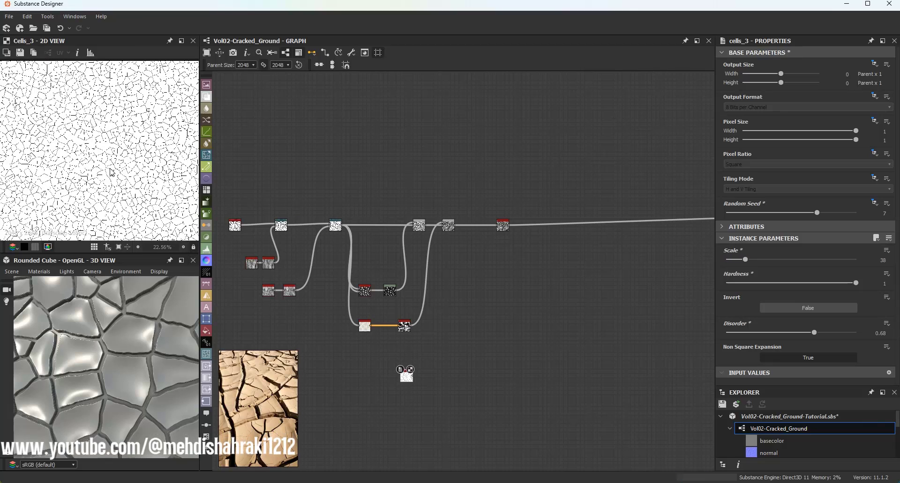
scroll(111, 172, "down", 2)
left_click_drag(745, 260, 738, 261)
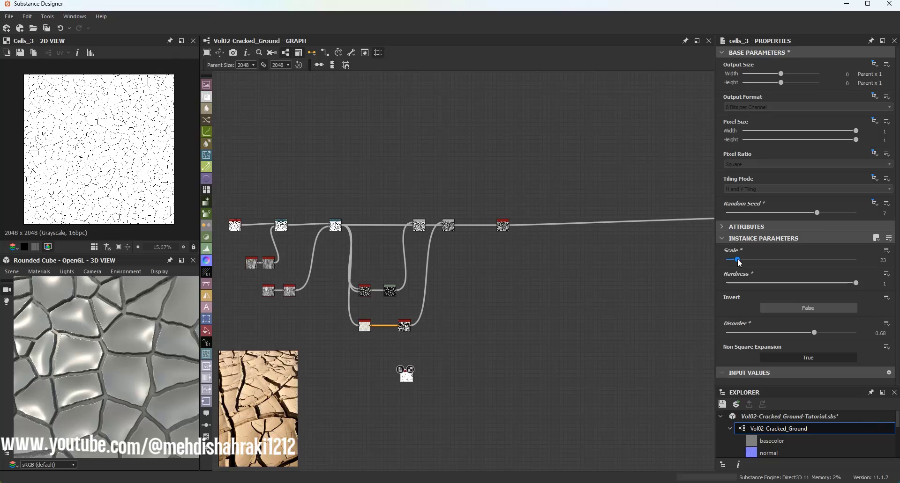
scroll(102, 189, "up", 8)
scroll(467, 311, "up", 3)
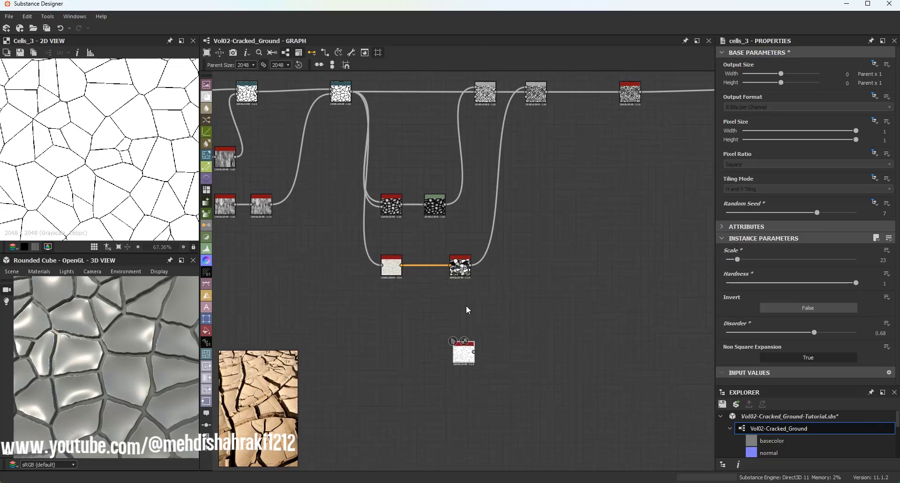
Move the Cells 3 node further left and feed its output into a new Directional Warp node.
left_click_drag(466, 356, 380, 392)
middle_click_drag(388, 366, 426, 330)
scroll(423, 343, "up", 2)
left_click_drag(427, 355, 517, 355)
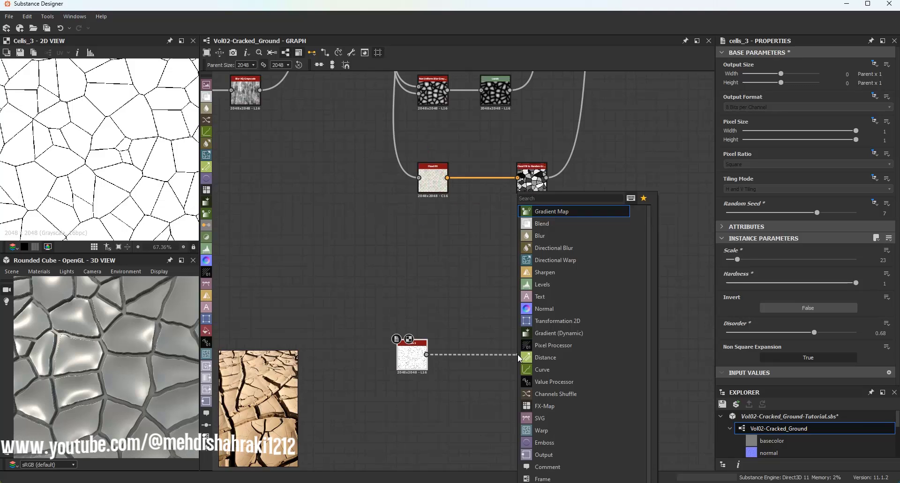
type("di")
left_click(557, 225)
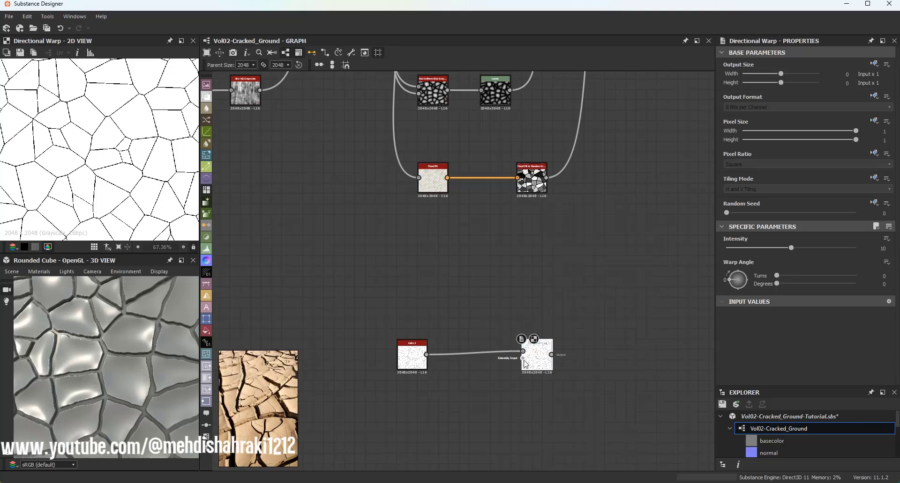
Feed the upper blurred noise into the Directional Warp's intensity input, routing the link through a dot placed beside the Cells 3 node.
scroll(364, 242, "down", 3)
left_click_drag(364, 243, 325, 163)
left_click(517, 356)
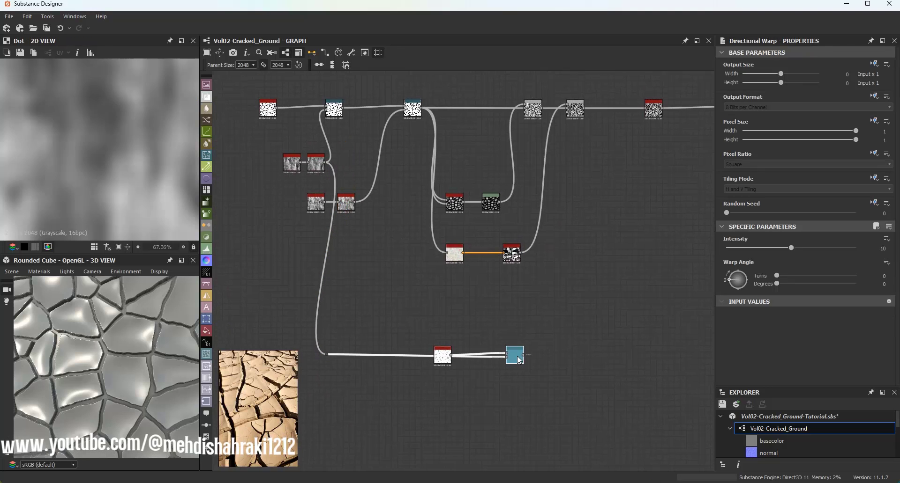
double_click(518, 357)
left_click_drag(327, 355, 339, 364)
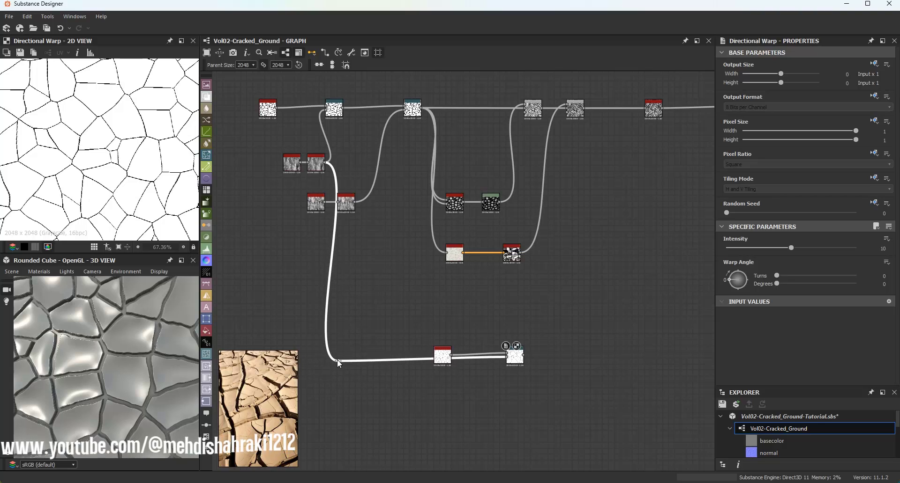
left_click(519, 360)
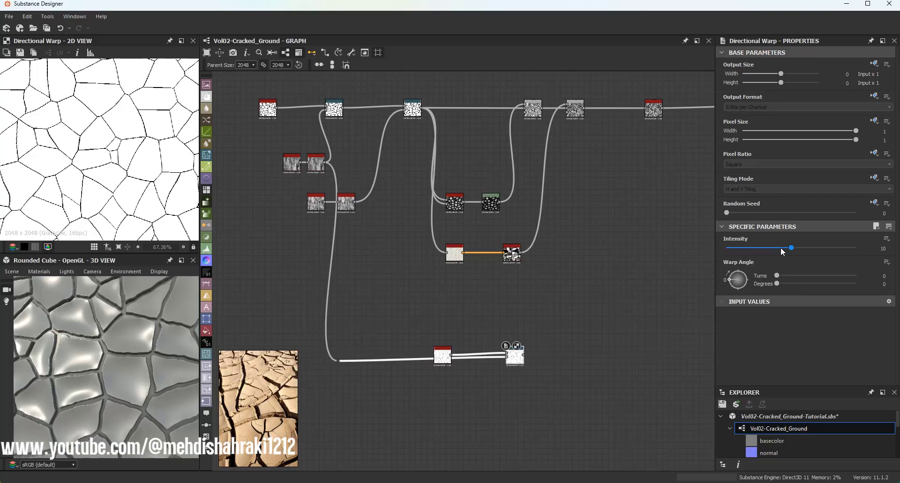
Set the Directional Warp's intensity to 17.98 and warp angle to 129 degrees, and check the crack pattern in the 2D view.
left_click_drag(781, 248, 811, 251)
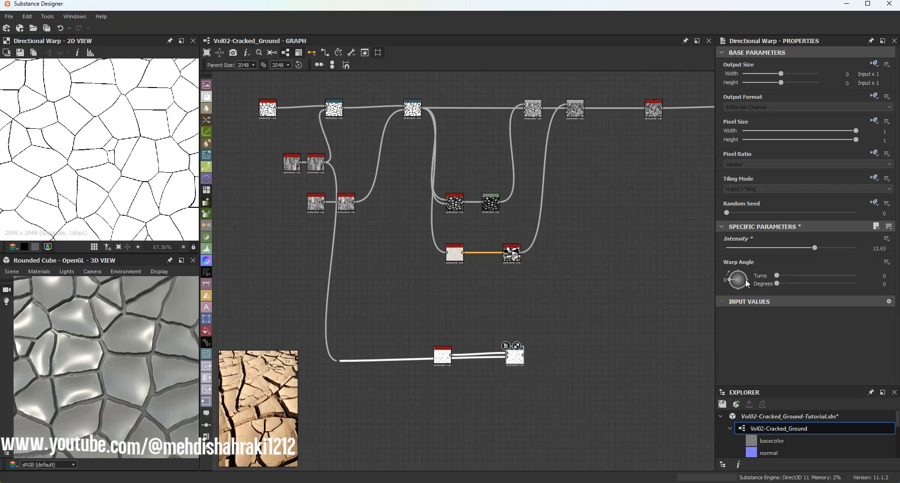
left_click_drag(747, 284, 747, 275)
left_click_drag(814, 247, 842, 246)
scroll(140, 136, "down", 5)
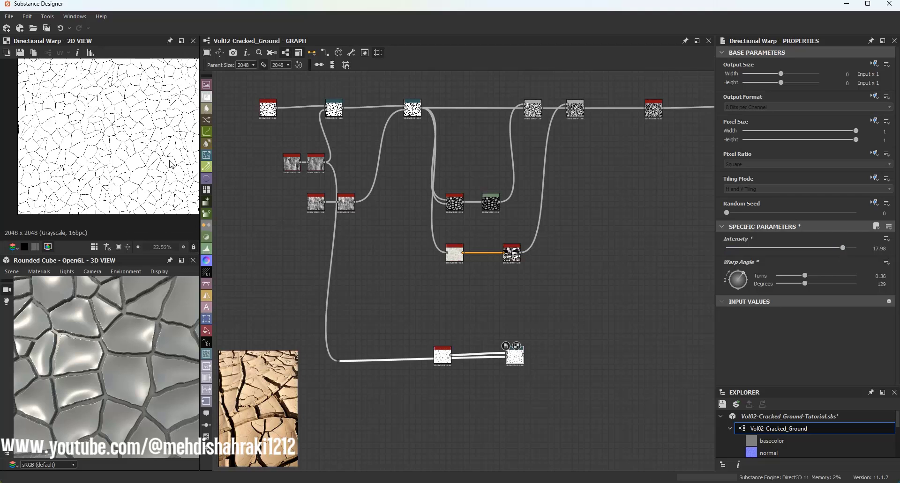
Add a second Directional Warp after the first one and set its warp angle to 22 degrees.
scroll(498, 328, "up", 2)
middle_click_drag(498, 329, 475, 305)
left_click_drag(497, 339, 538, 331)
type("dire")
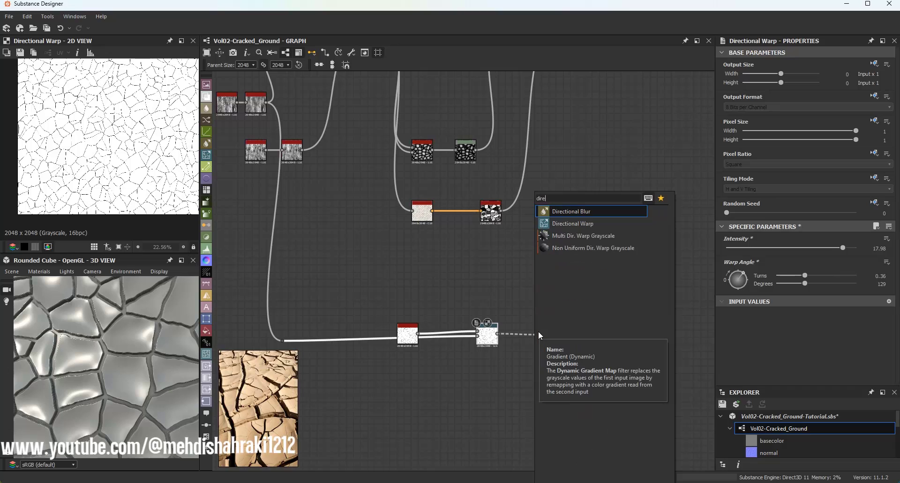
left_click(564, 223)
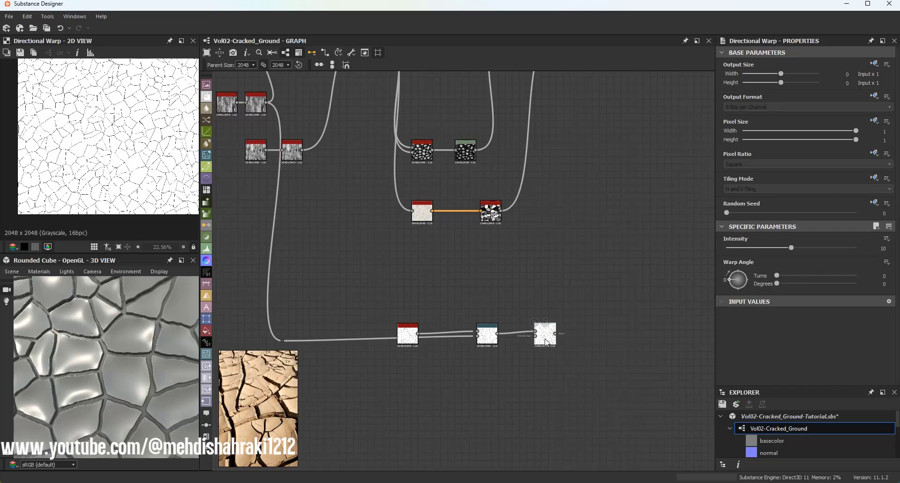
left_click_drag(547, 343, 554, 343)
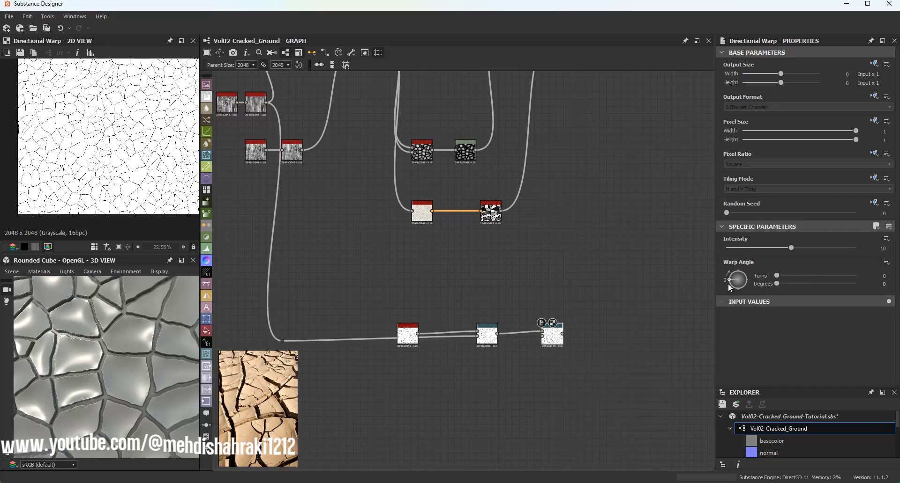
left_click_drag(728, 285, 730, 278)
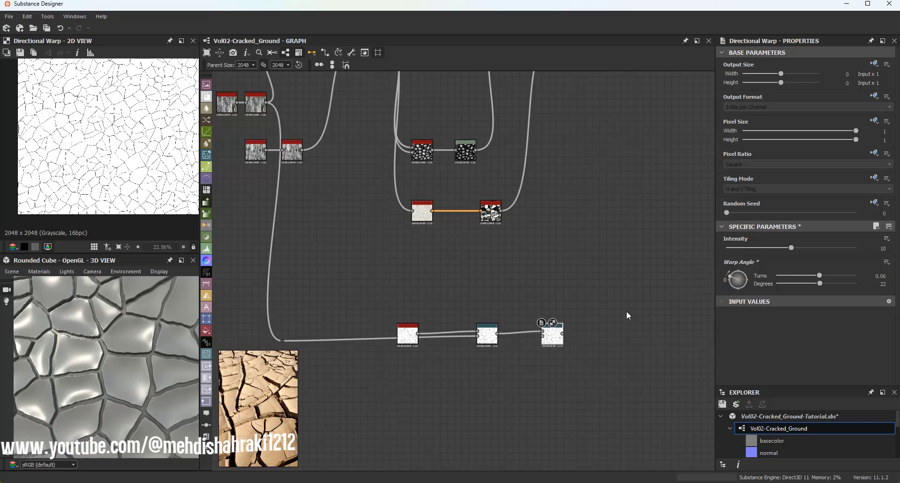
Feed the lower blurred noise into the second Directional Warp's intensity input through a dot, and space out the two routing dots.
left_click(307, 335, "alt")
left_click(303, 151)
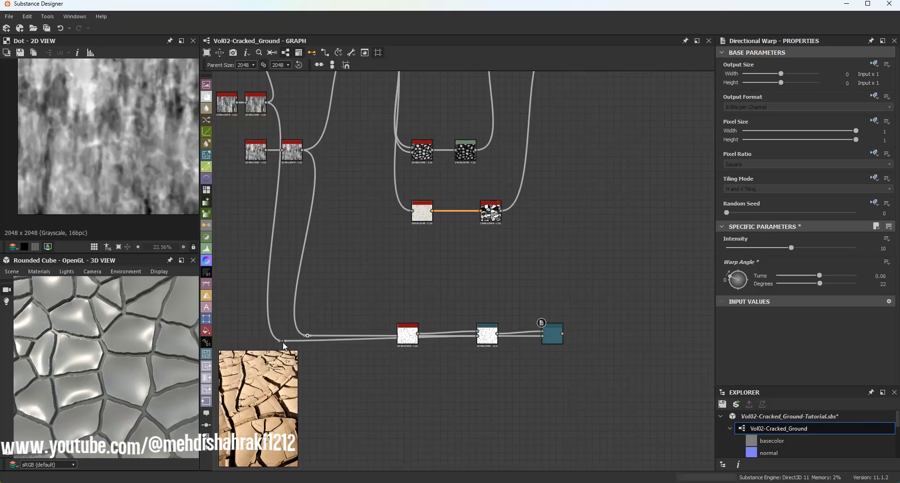
left_click_drag(283, 343, 303, 348)
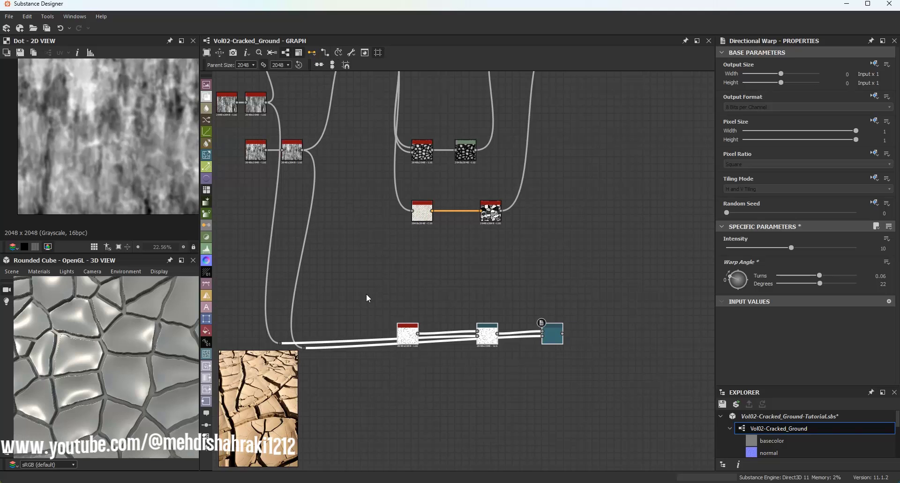
middle_click_drag(317, 299, 345, 215)
left_click(319, 66)
left_click(401, 171)
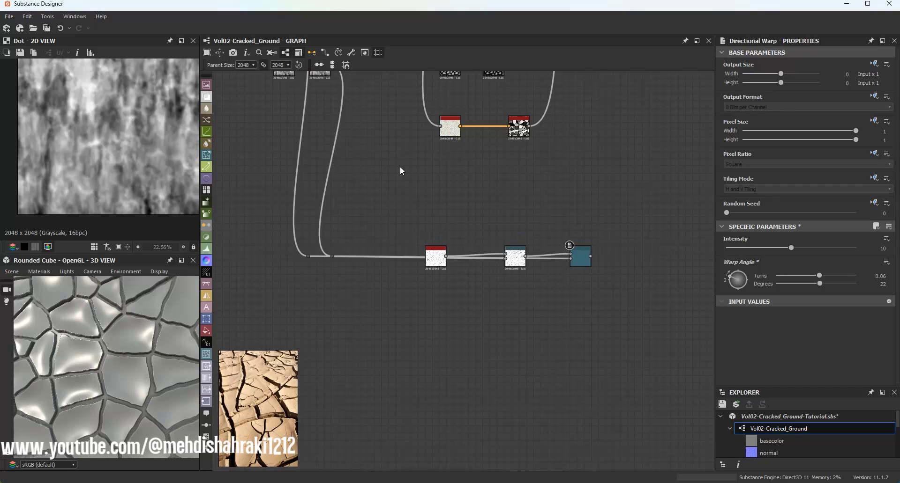
scroll(356, 246, "up", 1)
left_click_drag(326, 255, 360, 266)
scroll(542, 253, "down", 2)
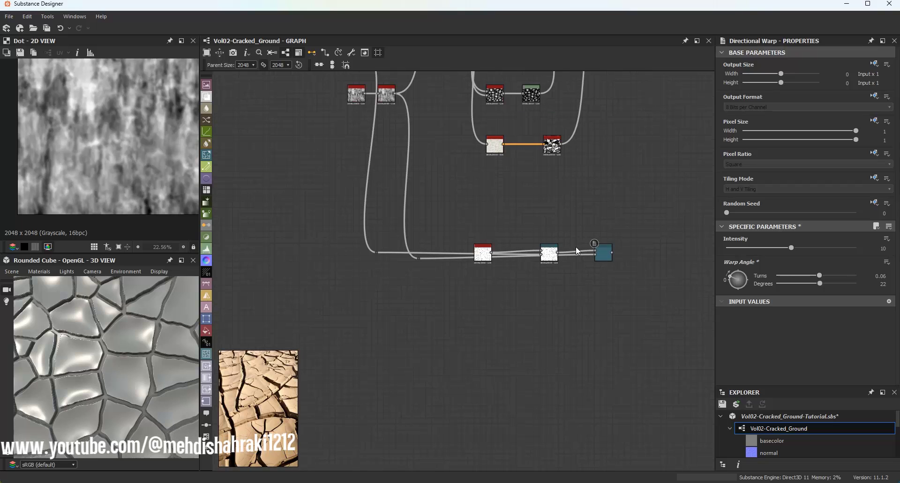
Preview the second Directional Warp and set its intensity to 5.78.
double_click(603, 252)
left_click_drag(793, 252, 821, 251)
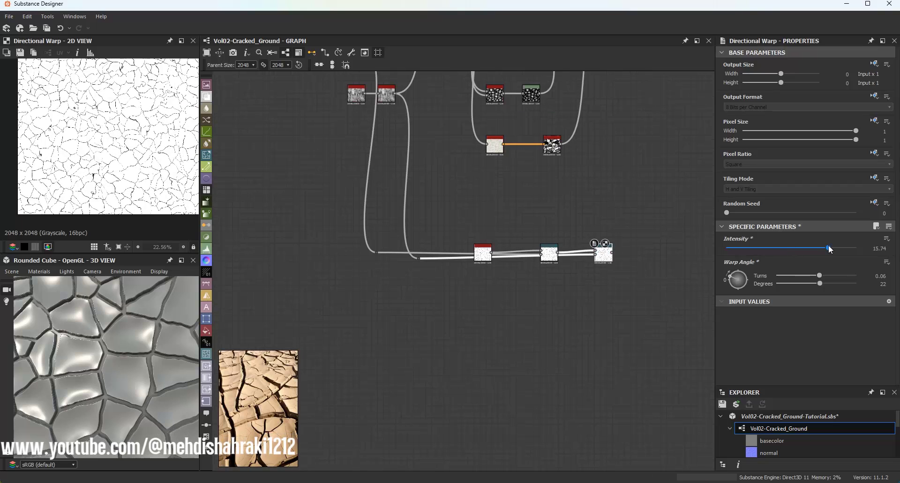
scroll(144, 102, "up", 1)
scroll(144, 101, "up", 4)
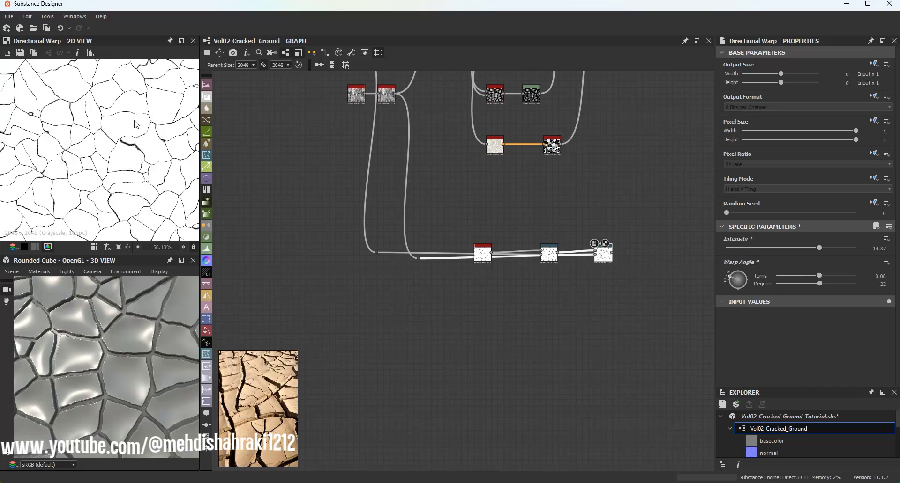
scroll(136, 125, "up", 1)
left_click_drag(756, 253, 765, 253)
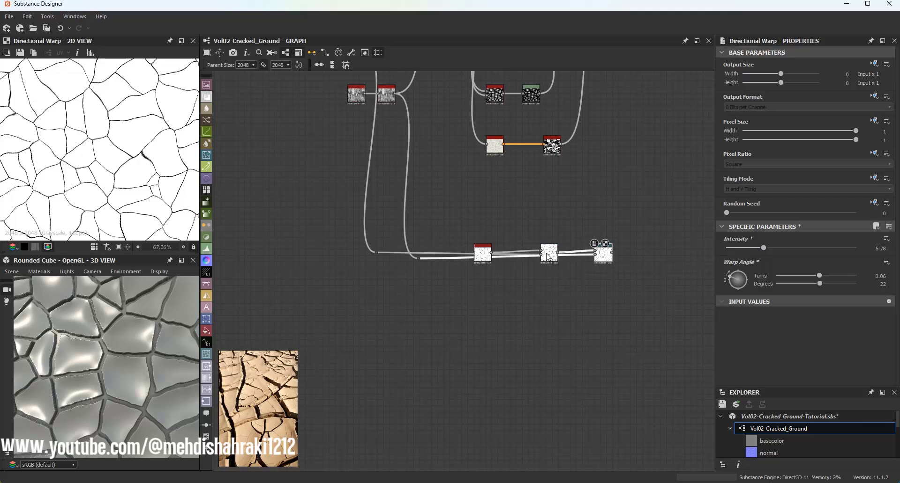
Set the first Directional Warp's intensity to 10.39 and check the overall crack pattern in the 2D view.
left_click(549, 255)
left_click(763, 249)
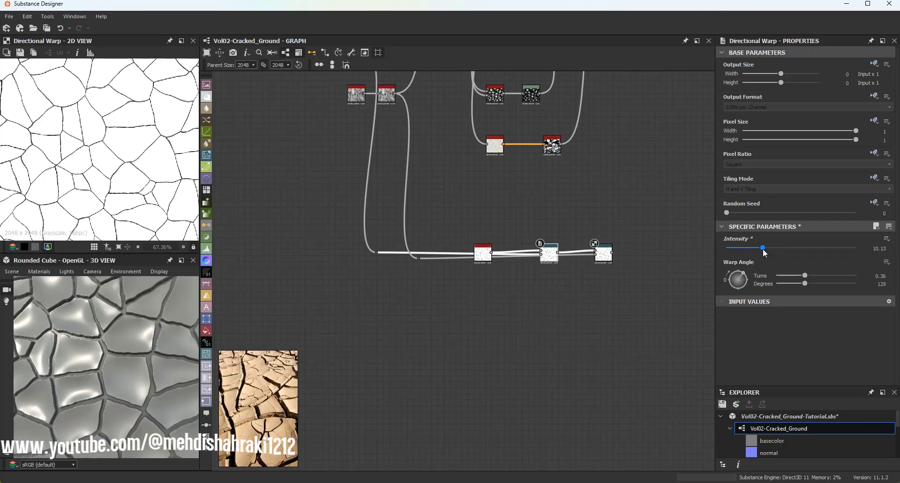
left_click_drag(763, 249, 763, 249)
scroll(91, 158, "down", 5)
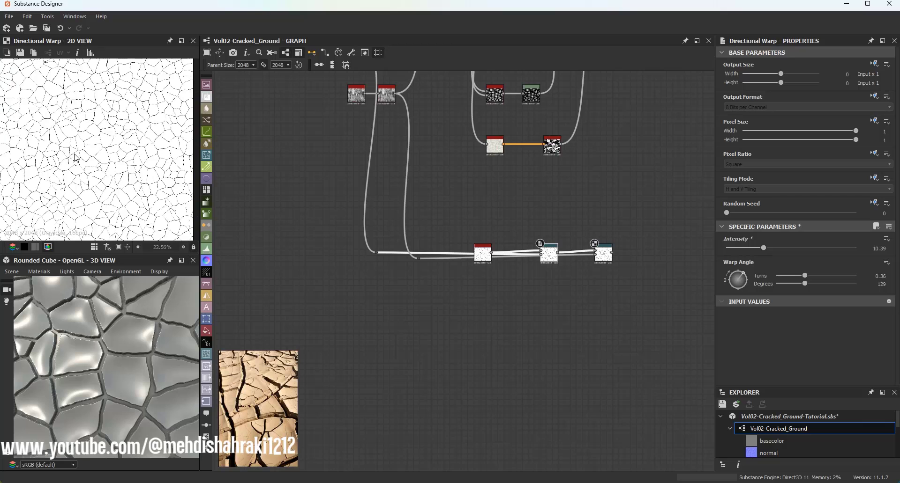
scroll(556, 190, "down", 2)
Add a Distance node fed by the Flood Fill to Random Grayscale output.
middle_click_drag(556, 190, 437, 193)
scroll(436, 169, "down", 2)
scroll(435, 152, "up", 3)
middle_click_drag(435, 152, 421, 221)
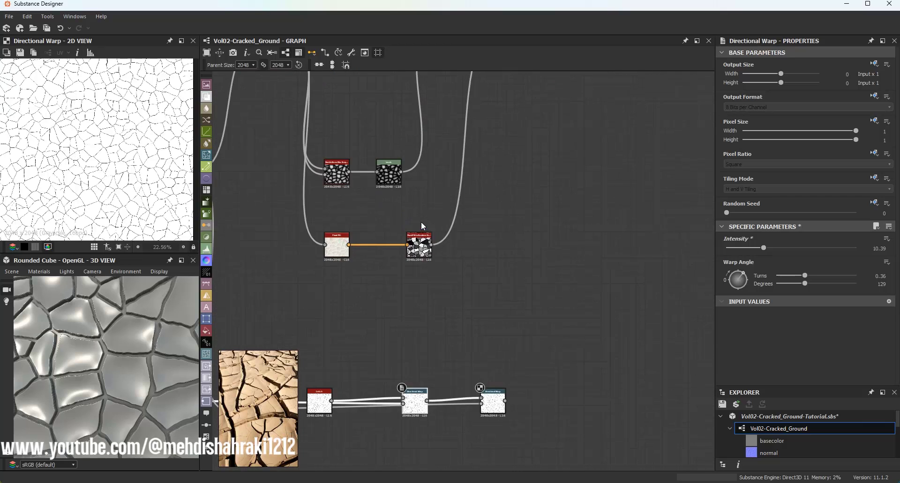
scroll(403, 187, "up", 2)
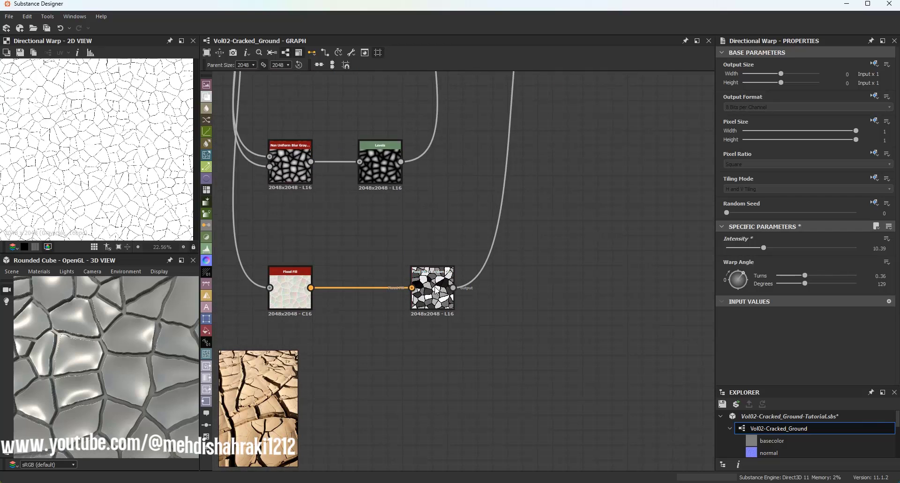
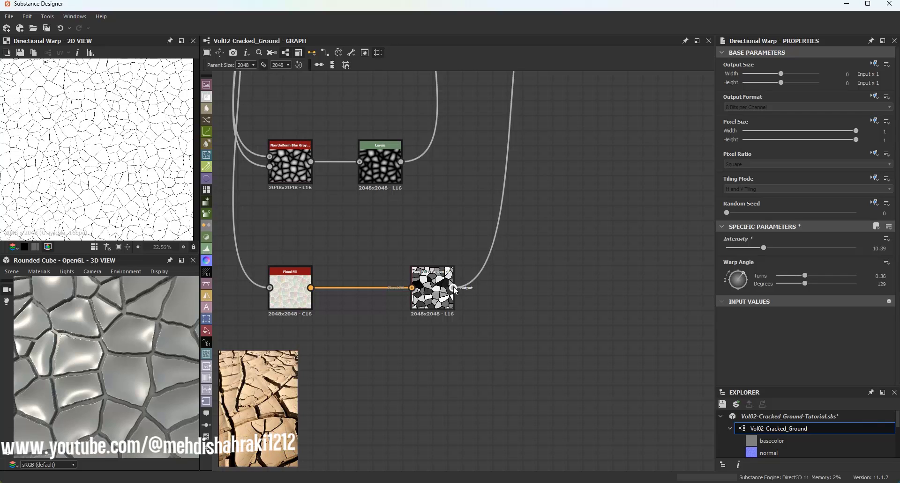
left_click_drag(569, 286, 569, 285)
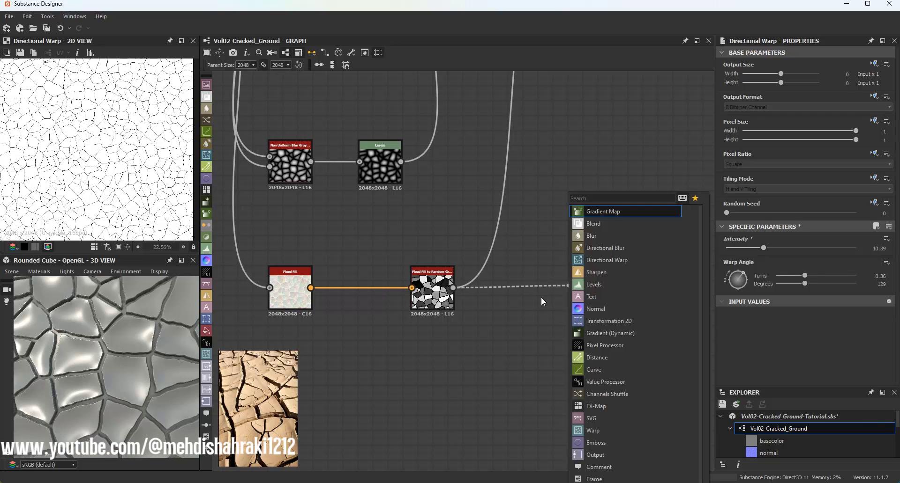
type("di")
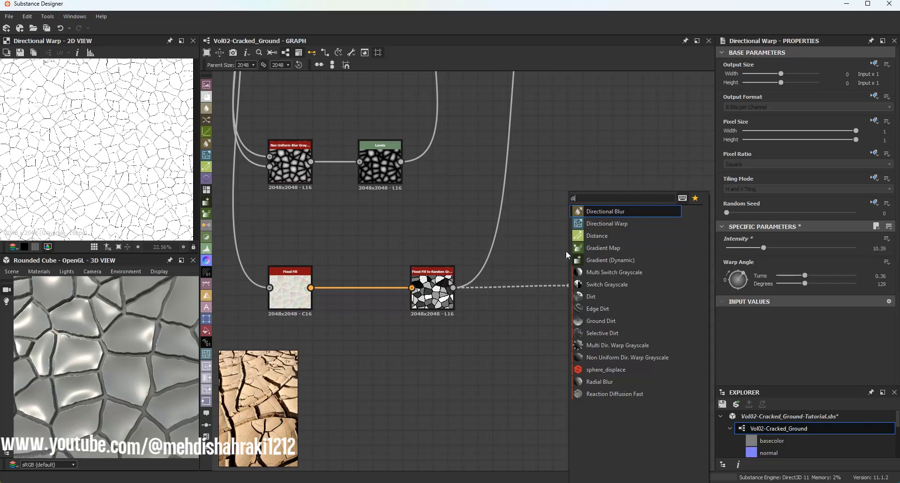
left_click(580, 238)
scroll(572, 295, "down", 3)
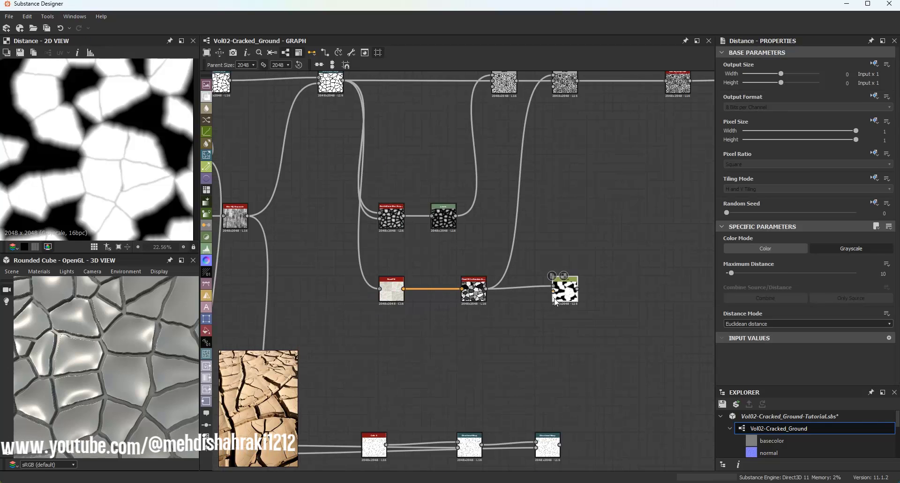
Route the warped Cells 2 cracks through a dot into the Distance node's mask input, with the random grayscale as its source.
left_click_drag(379, 225, 351, 299)
double_click(351, 299)
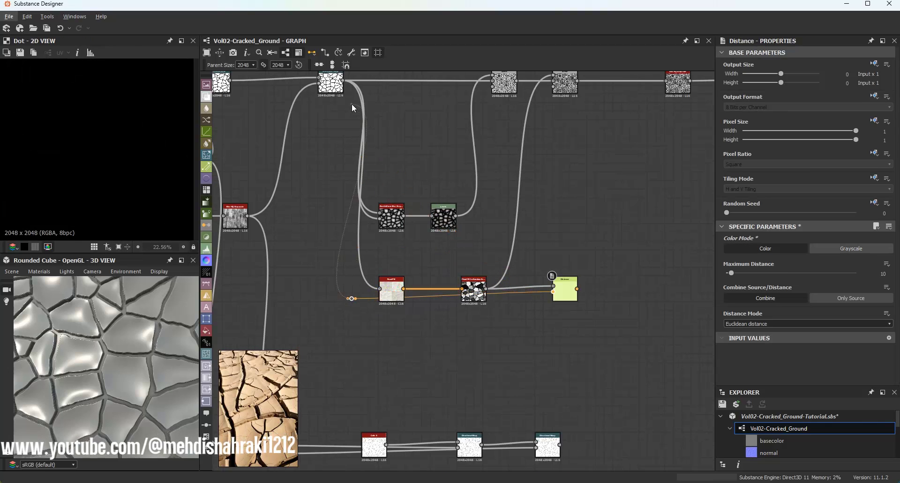
left_click_drag(562, 294, 534, 298)
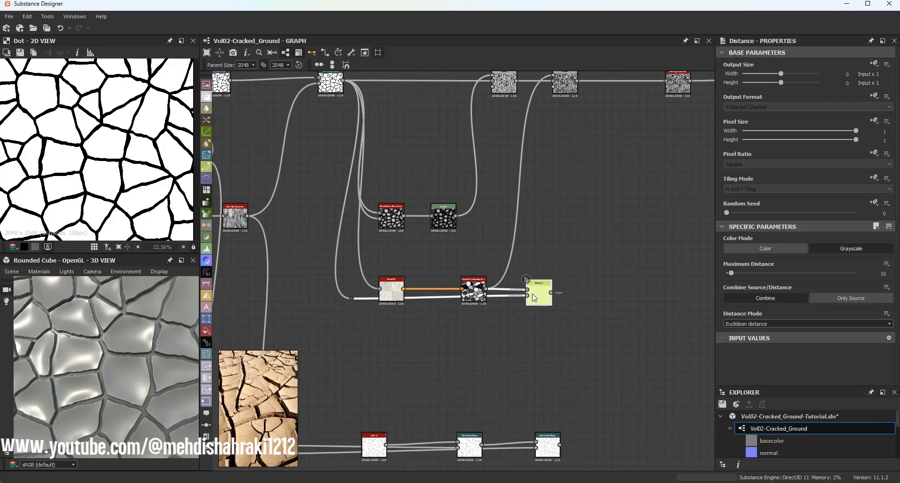
double_click(537, 298)
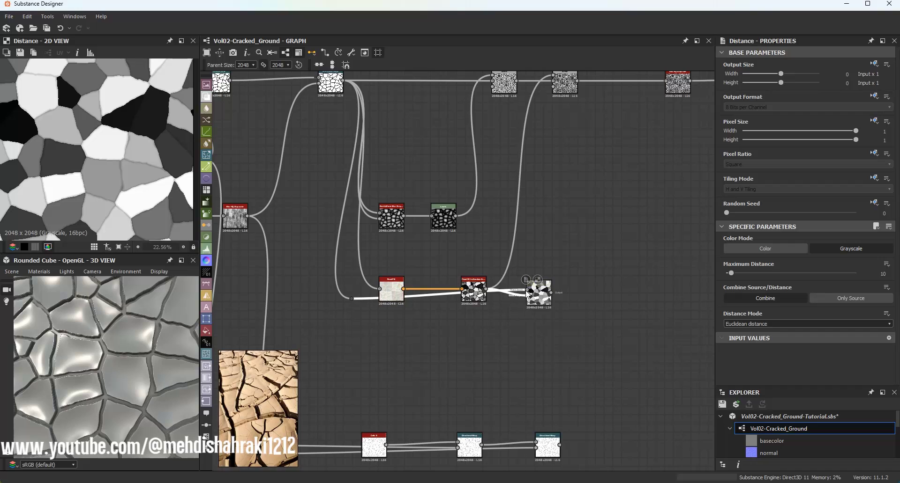
scroll(525, 295, "up", 3)
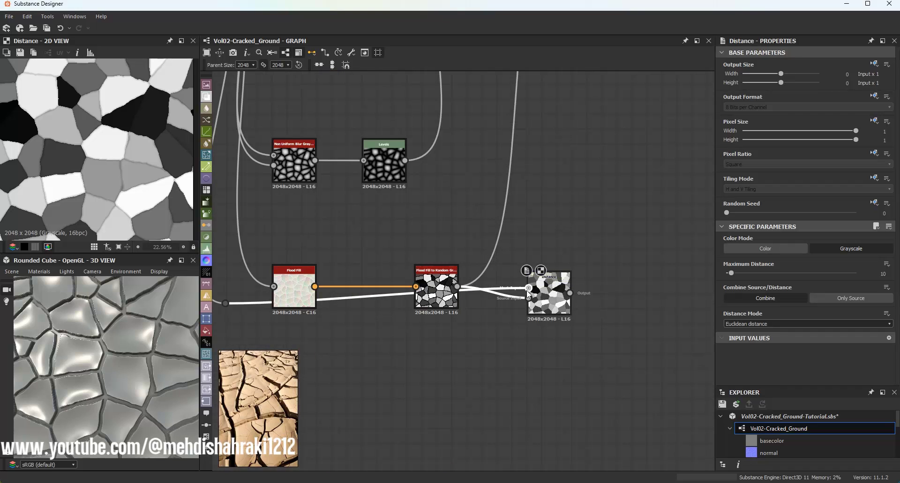
left_click_drag(542, 289, 549, 302)
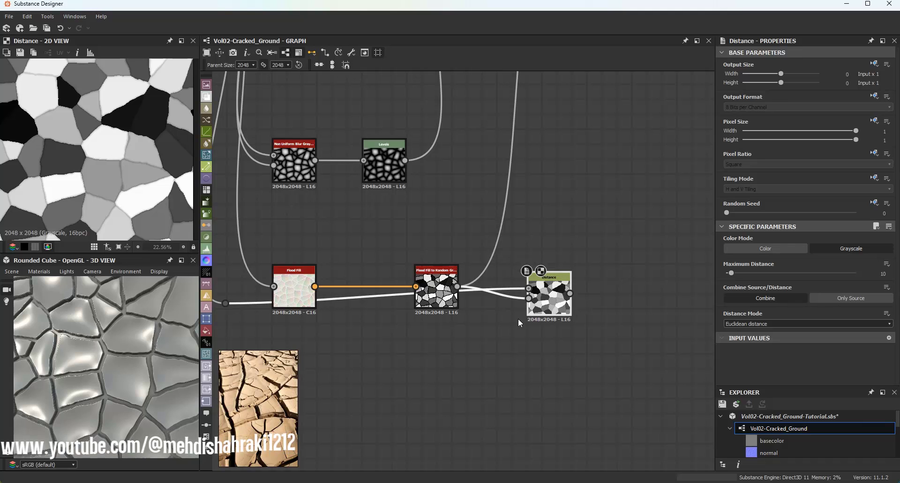
left_click_drag(550, 297, 552, 290)
Set the Distance node's maximum distance to 40.66 so the cell grayscale values extend across the cracks.
scroll(521, 304, "down", 3)
scroll(520, 304, "up", 2)
middle_click_drag(476, 308, 454, 246)
scroll(130, 174, "up", 2)
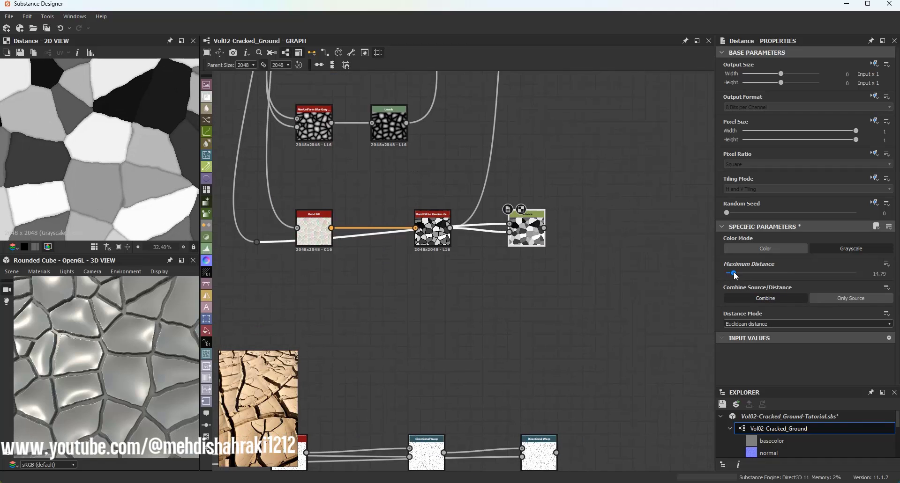
left_click_drag(736, 276, 759, 282)
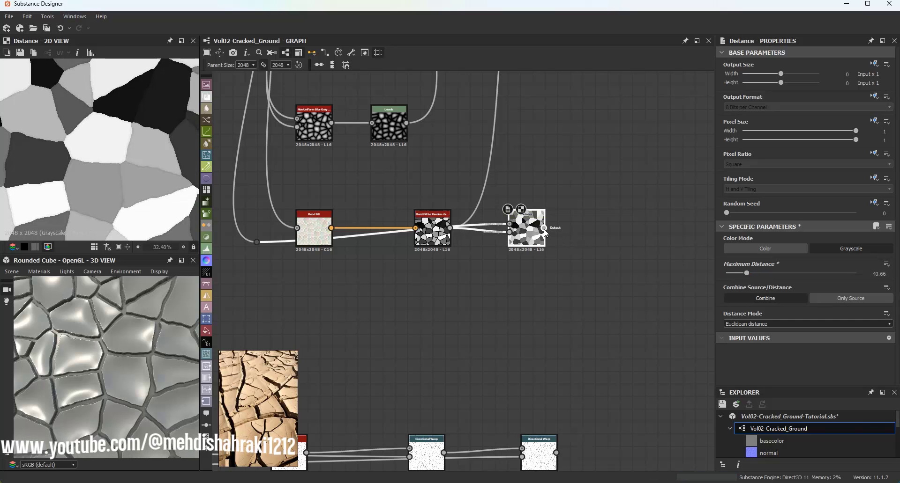
Add a Blur HQ Grayscale node after the Distance node.
left_click_drag(544, 229, 557, 228)
type("hq")
key("Return")
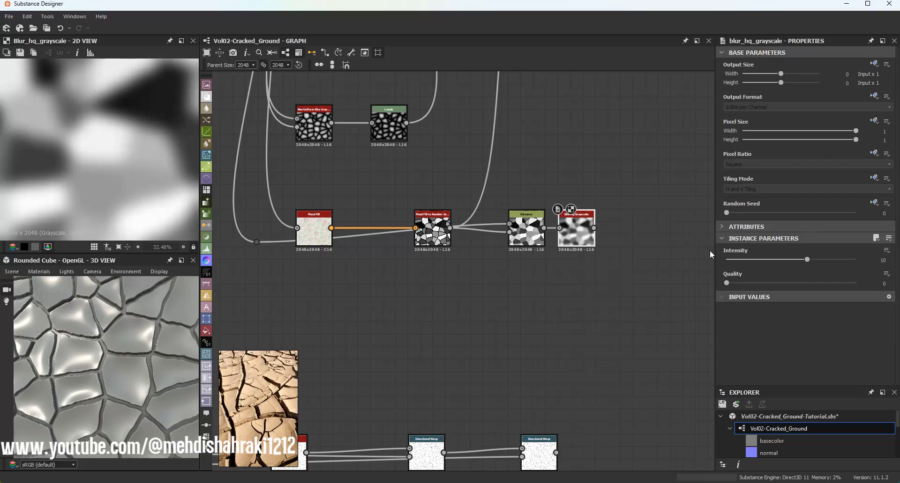
Lower the intensity of the Blur HQ Grayscale node that follows the Distance node.
left_click_drag(751, 258, 727, 262)
Try a Warp node after the last Directional Warp, driven by the Blur HQ Grayscale output at intensity 0.27, and delete it.
middle_click_drag(562, 425, 506, 358)
left_click_drag(502, 388, 538, 161)
type("warp")
left_click(581, 218)
scroll(134, 159, "up", 3)
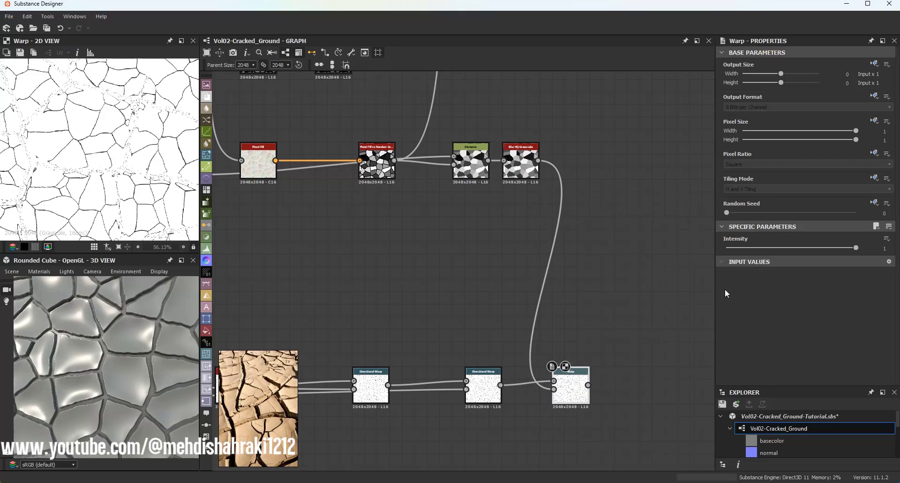
left_click_drag(743, 249, 774, 262)
left_click(525, 169)
left_click(573, 393)
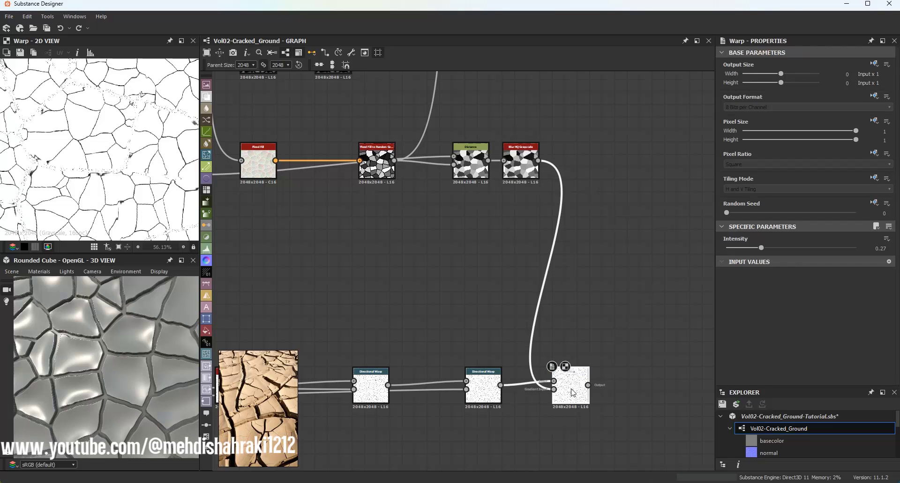
key("Delete")
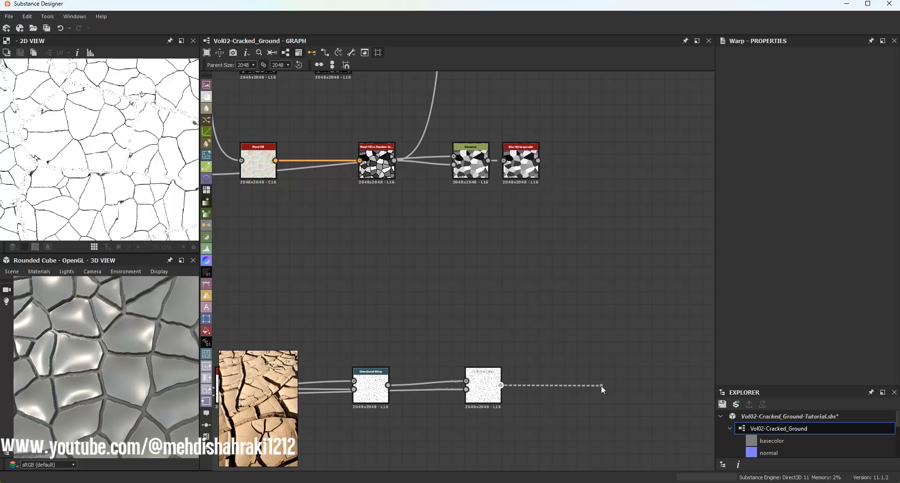
Add a Directional Warp after the last one and feed the Blur HQ Grayscale output into its intensity input.
left_click_drag(600, 385, 597, 383)
type("di")
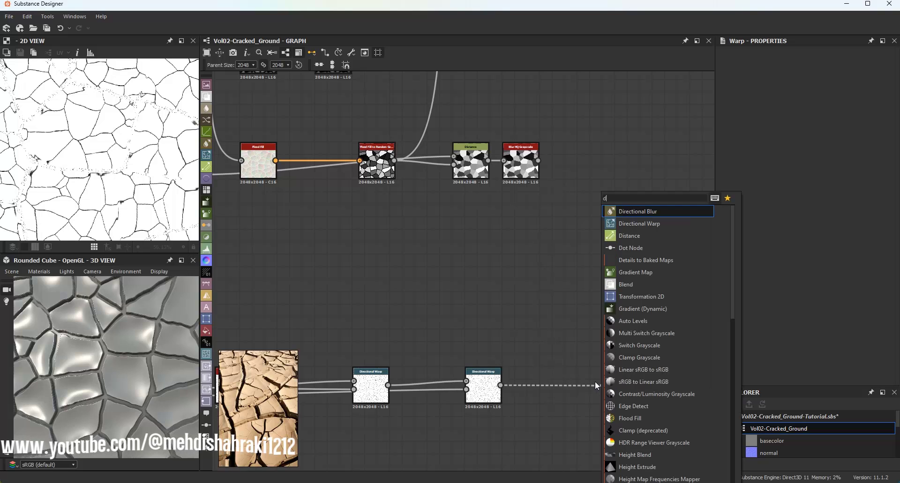
left_click(628, 228)
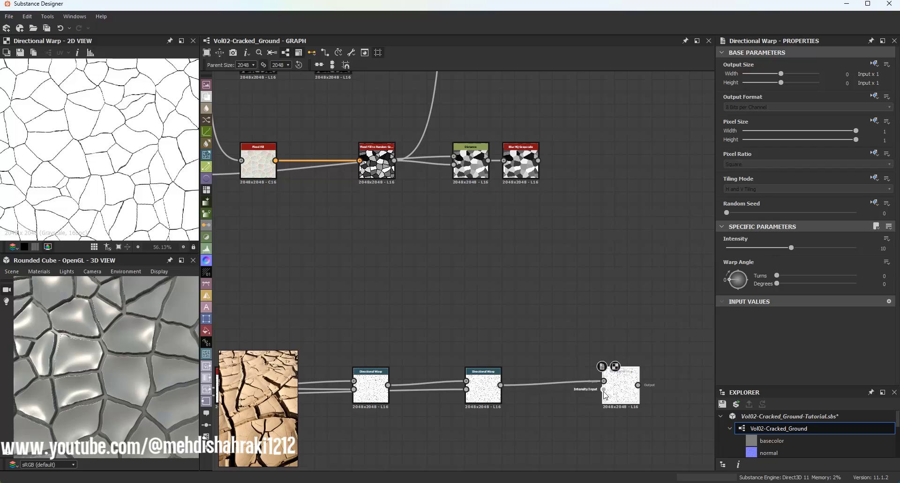
left_click_drag(557, 168, 538, 161)
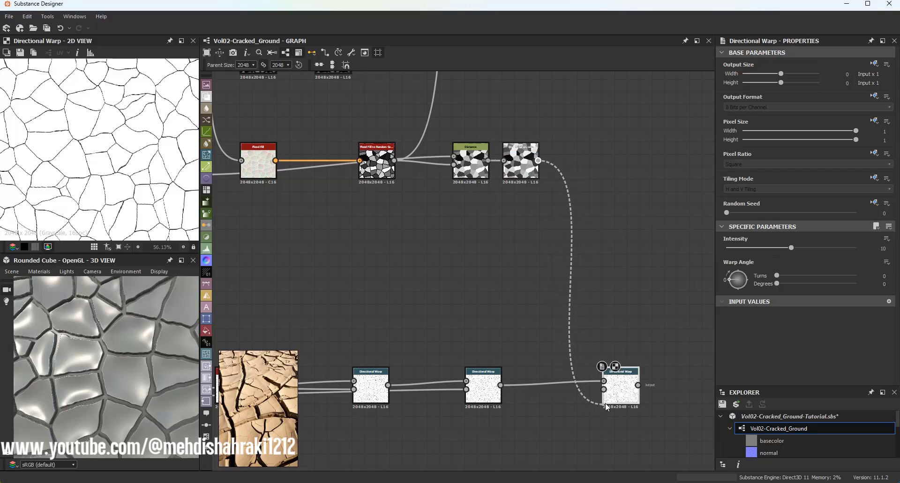
left_click_drag(627, 399, 615, 399)
Set the new Directional Warp's intensity to 20 and check the warped crack pattern in the 2D view.
scroll(36, 133, "up", 4)
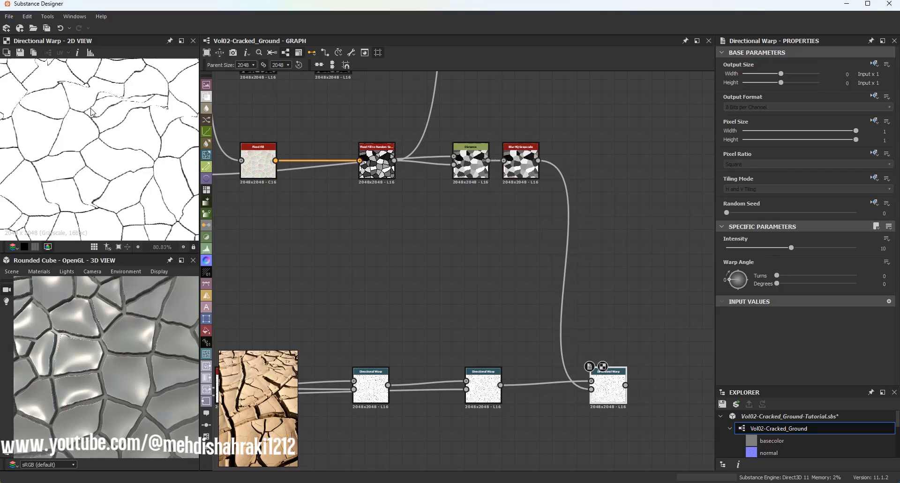
middle_click_drag(103, 145, 105, 152)
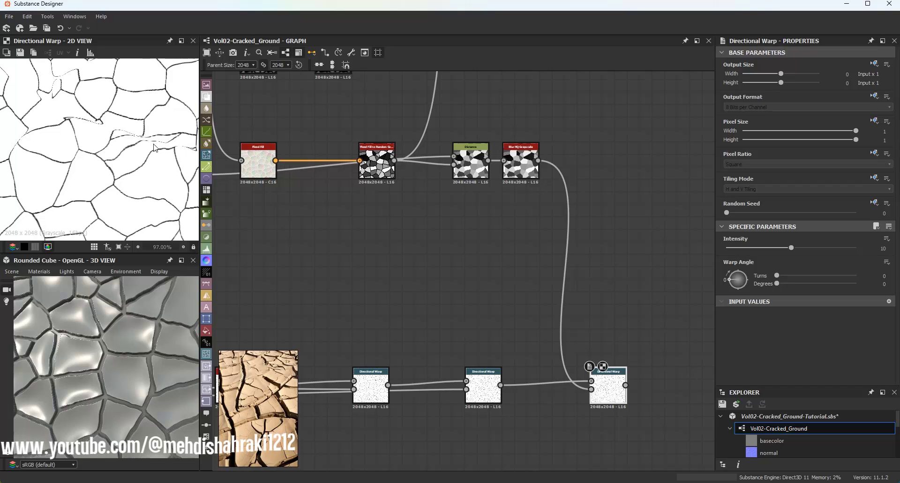
left_click_drag(791, 249, 873, 248)
scroll(157, 132, "down", 4)
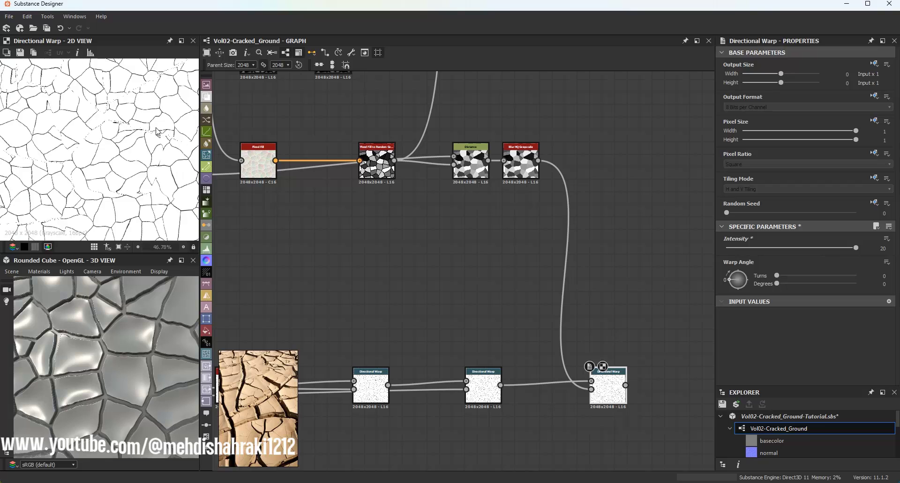
scroll(79, 129, "down", 5)
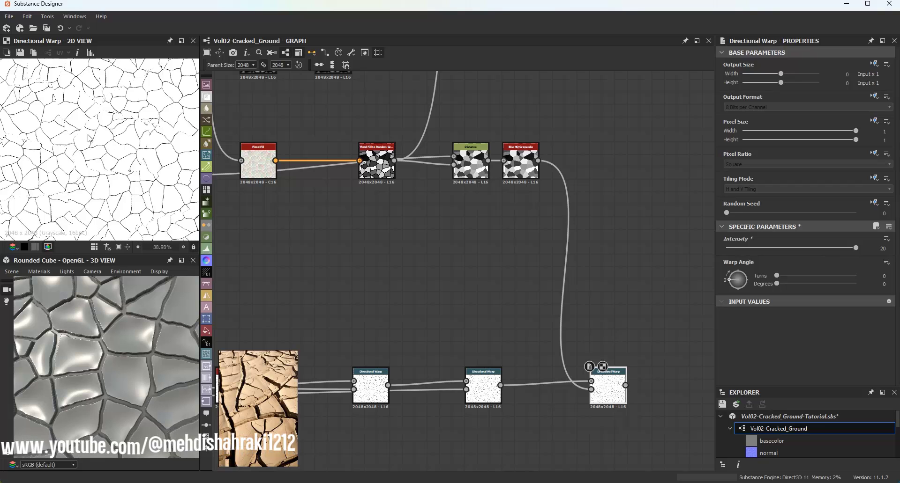
scroll(149, 164, "down", 2)
scroll(468, 231, "down", 3)
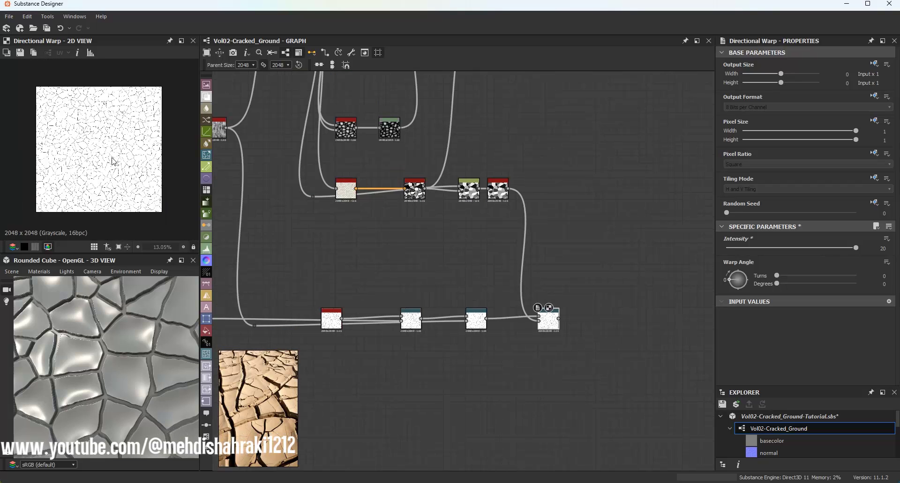
Move the upper row's Blur HQ Grayscale node closer to the Blend node that feeds it.
scroll(597, 218, "down", 2)
middle_click_drag(598, 218, 531, 253)
scroll(529, 145, "up", 4)
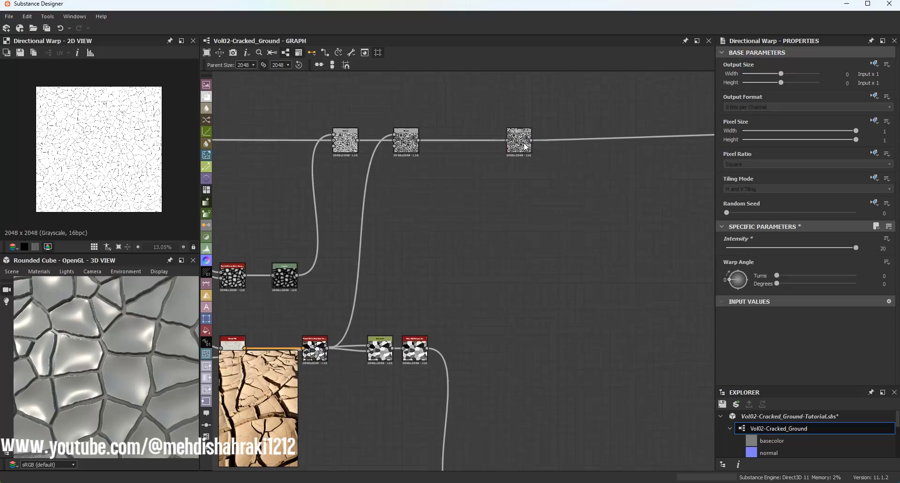
scroll(526, 147, "up", 5)
scroll(523, 147, "down", 3)
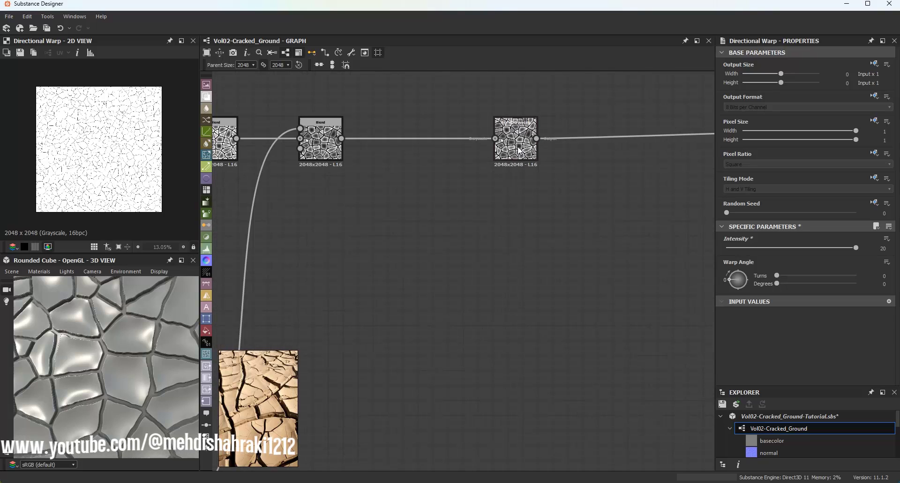
left_click_drag(519, 151, 427, 151)
scroll(427, 151, "down", 1)
scroll(266, 139, "up", 1)
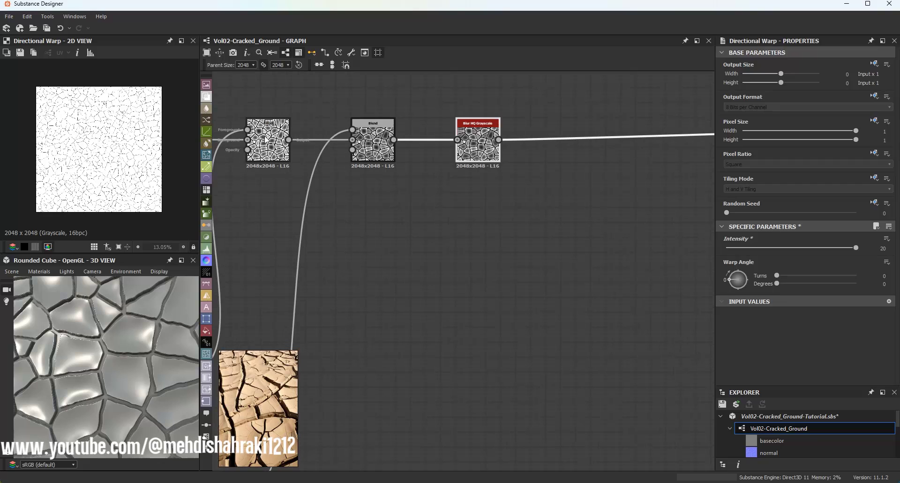
Examine the outputs and settings of the two Blend nodes before the upper Blur HQ Grayscale node.
double_click(266, 139)
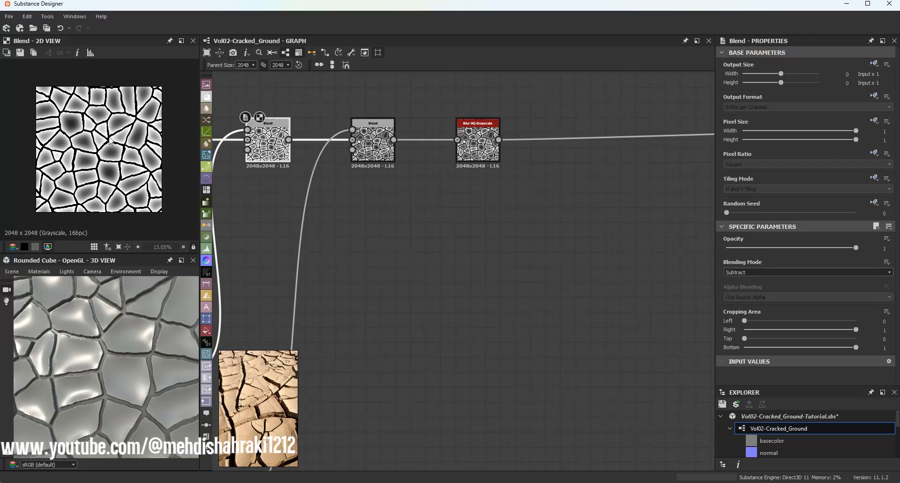
double_click(362, 152)
scroll(299, 165, "down", 2)
middle_click_drag(300, 164, 520, 154)
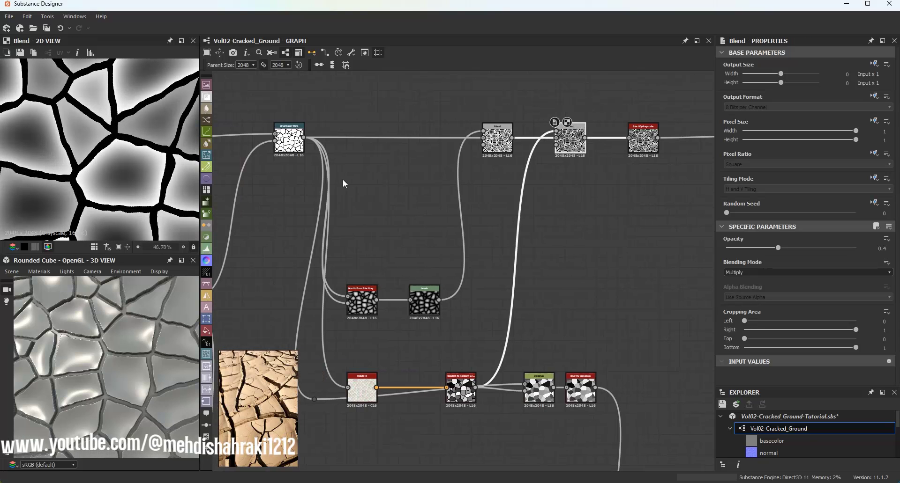
scroll(506, 173, "up", 1)
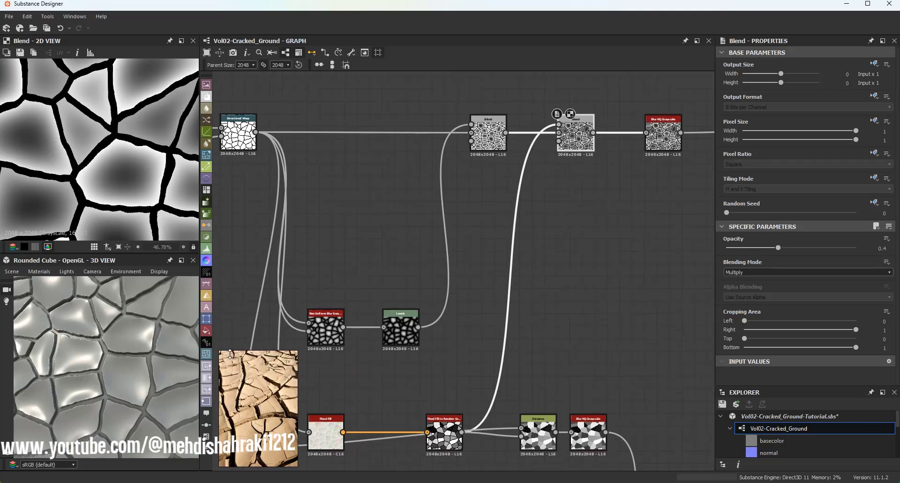
middle_click_drag(512, 257, 408, 297)
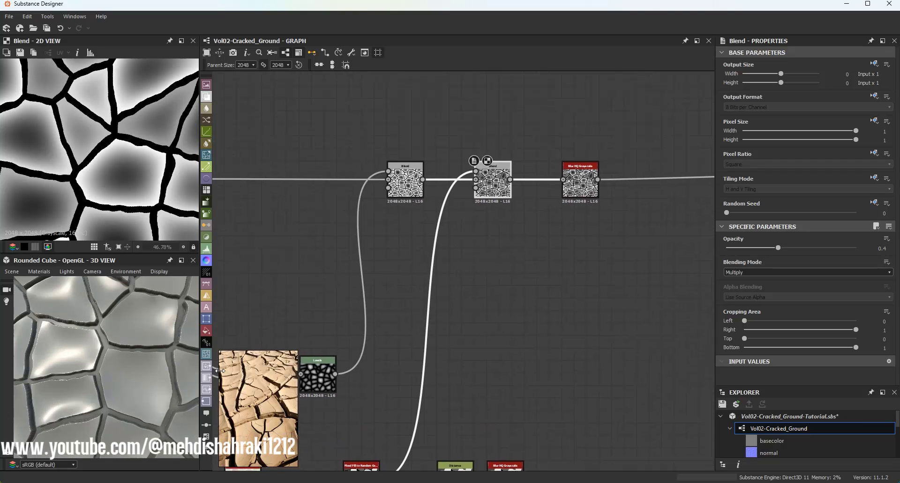
scroll(484, 190, "up", 3)
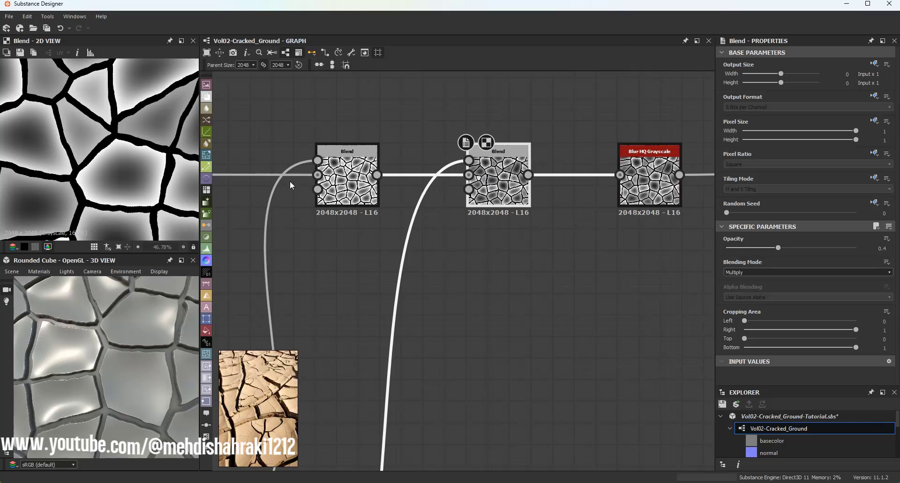
left_click(346, 182)
scroll(437, 217, "down", 5)
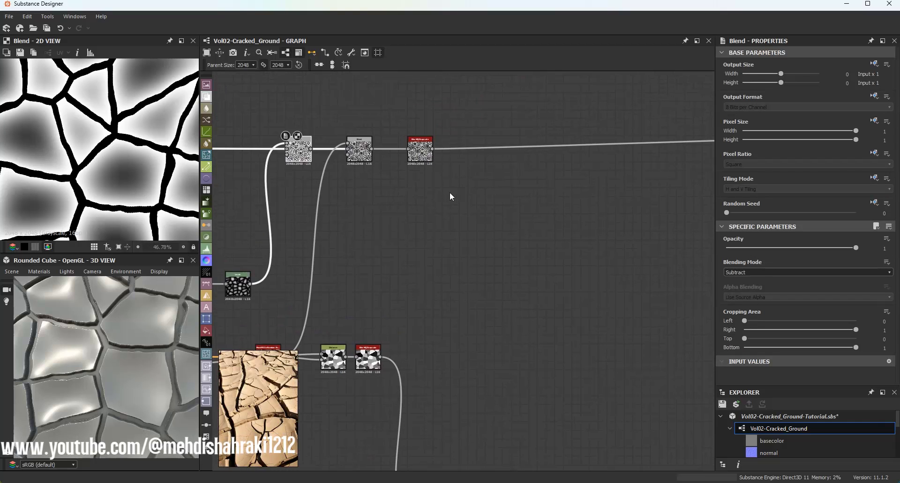
middle_click_drag(532, 176, 502, 192)
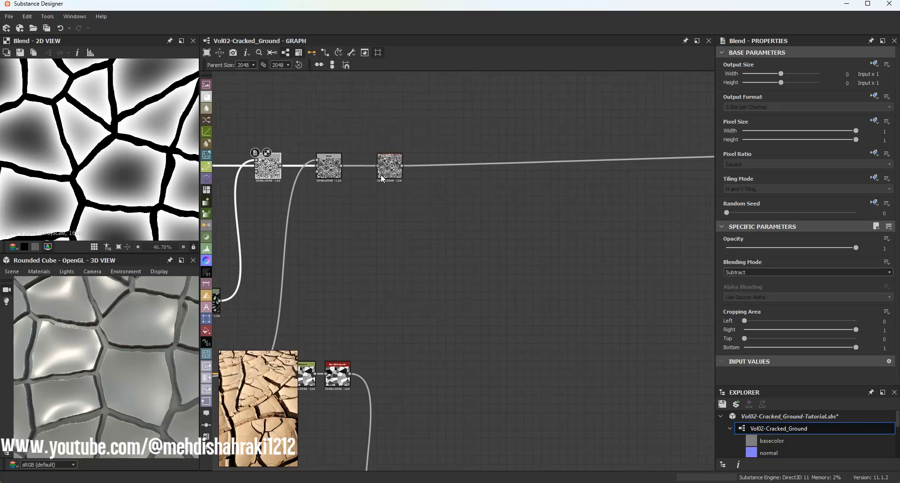
Insert a Blend node on the link leaving the upper Blur HQ Grayscale node.
scroll(400, 168, "up", 5)
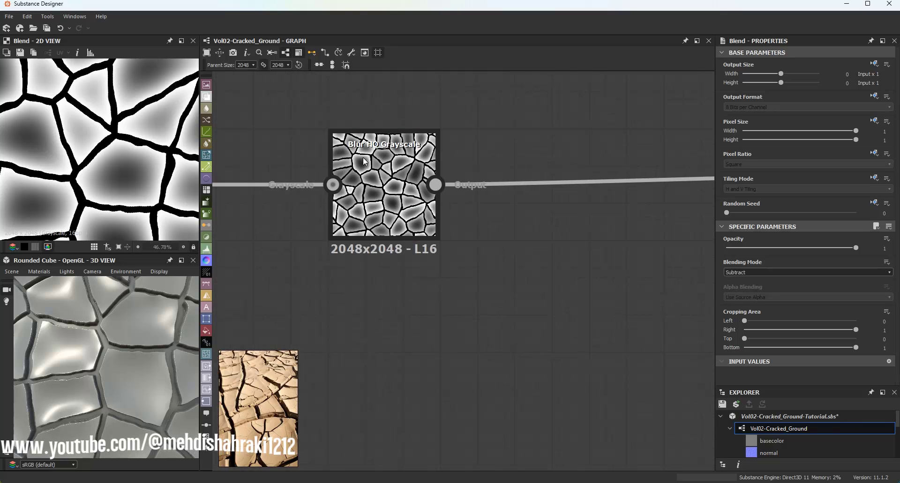
scroll(365, 162, "down", 5)
key("space")
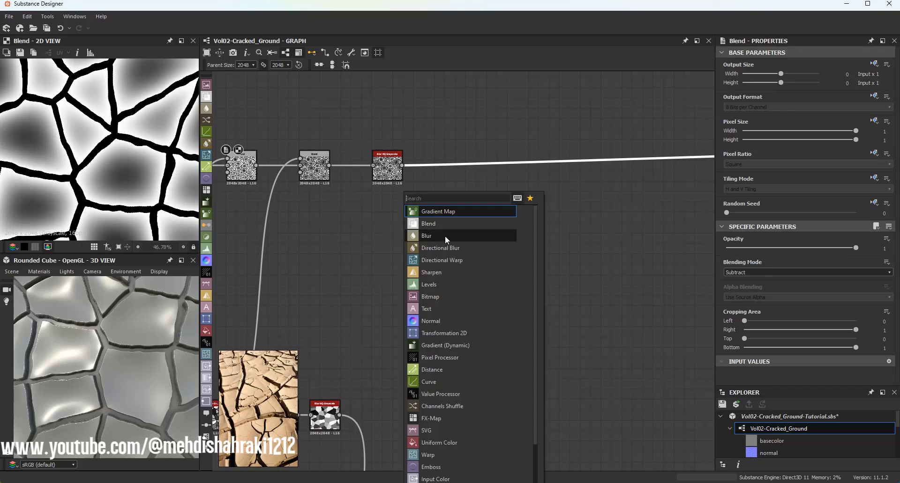
key("Escape")
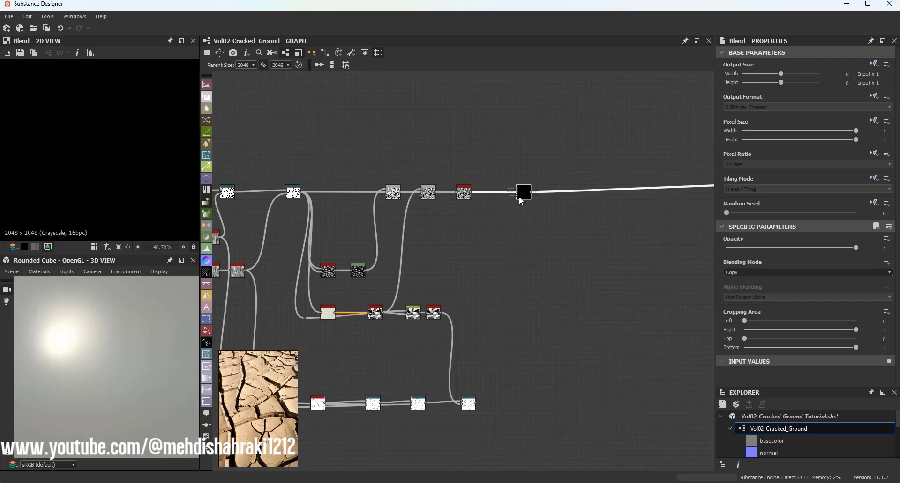
Connect the final Directional Warp's output to the new Blend node's foreground input.
scroll(474, 380, "up", 3)
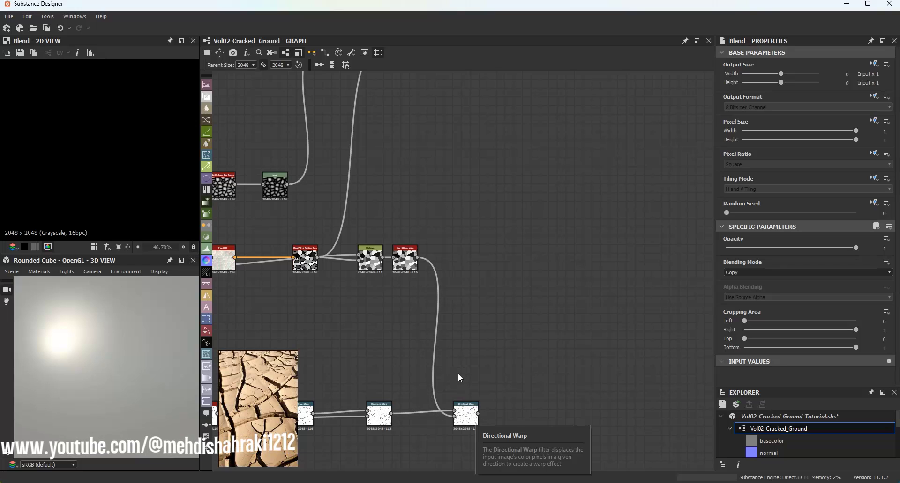
middle_click_drag(455, 129, 441, 258)
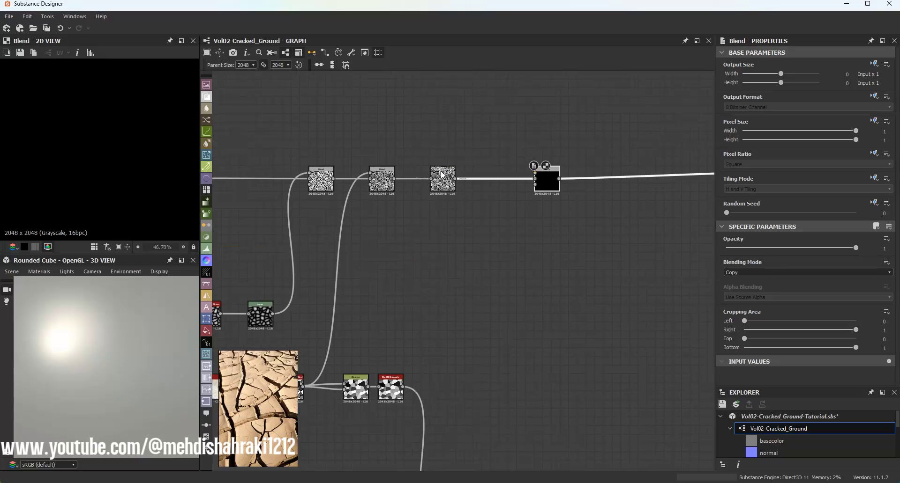
scroll(484, 275, "down", 1)
middle_click_drag(484, 276, 483, 162)
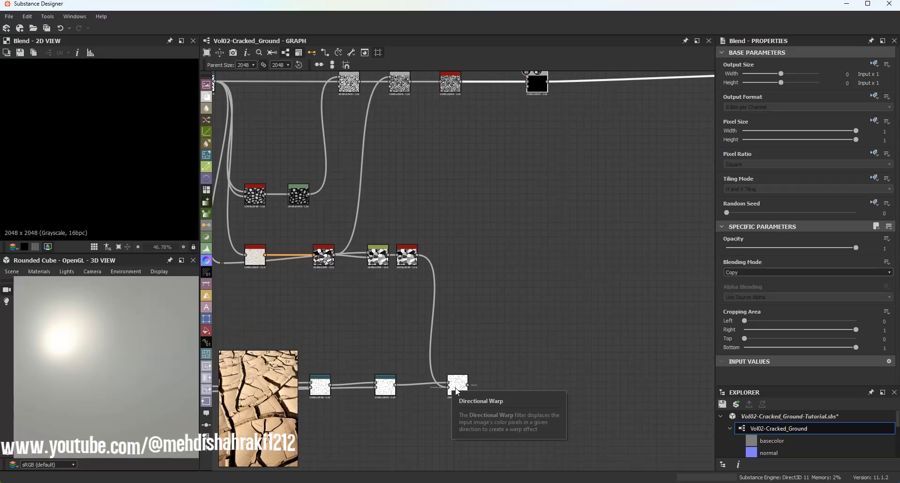
left_click_drag(468, 385, 527, 86)
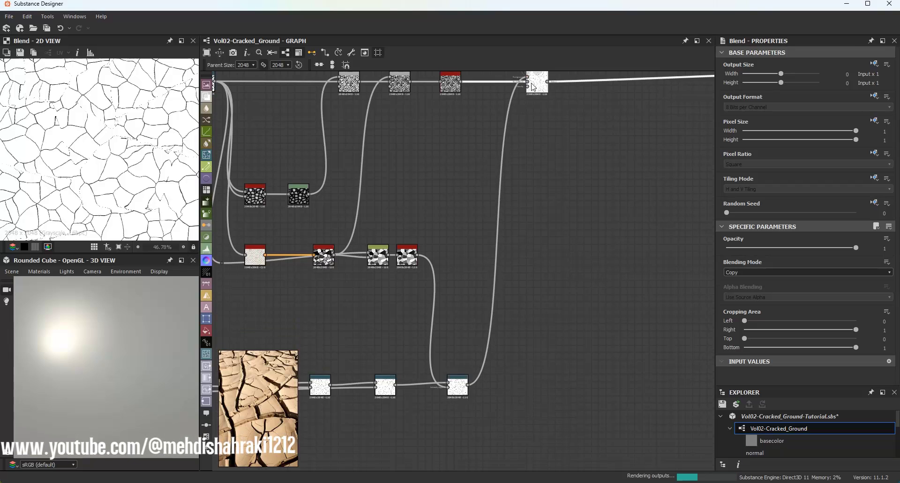
middle_click_drag(455, 89, 451, 190)
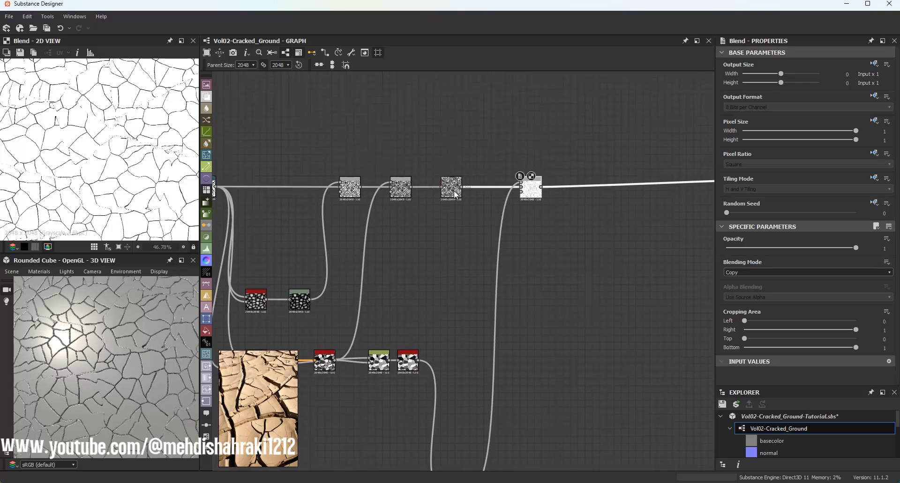
Set the new Blend node to Multiply with 0.1 opacity and check the fine cracks in the 3D view.
scroll(450, 187, "up", 3)
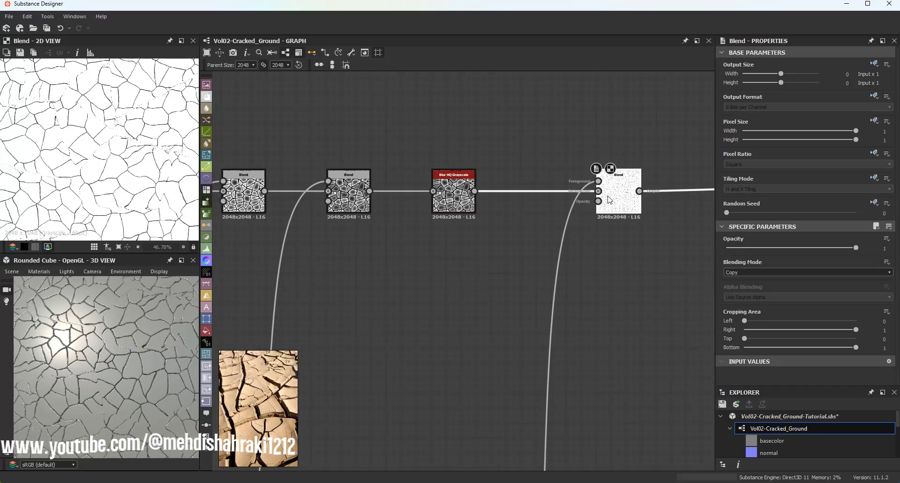
left_click(752, 272)
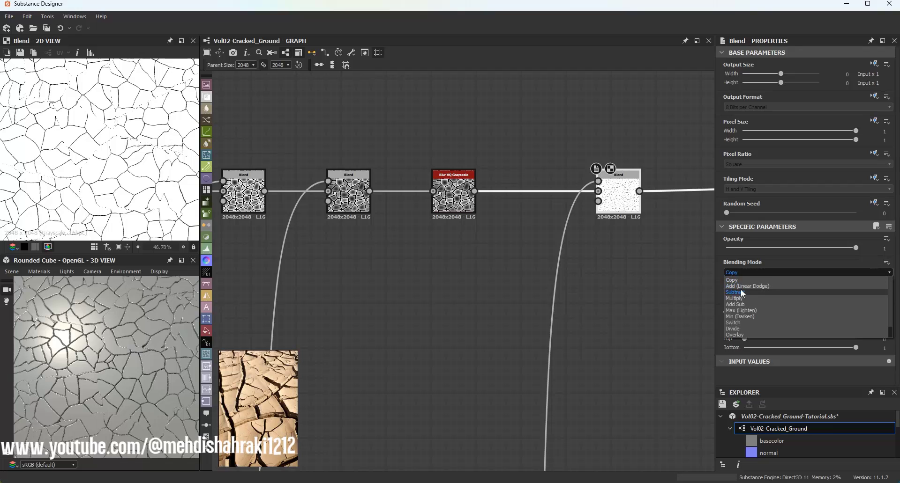
left_click(739, 299)
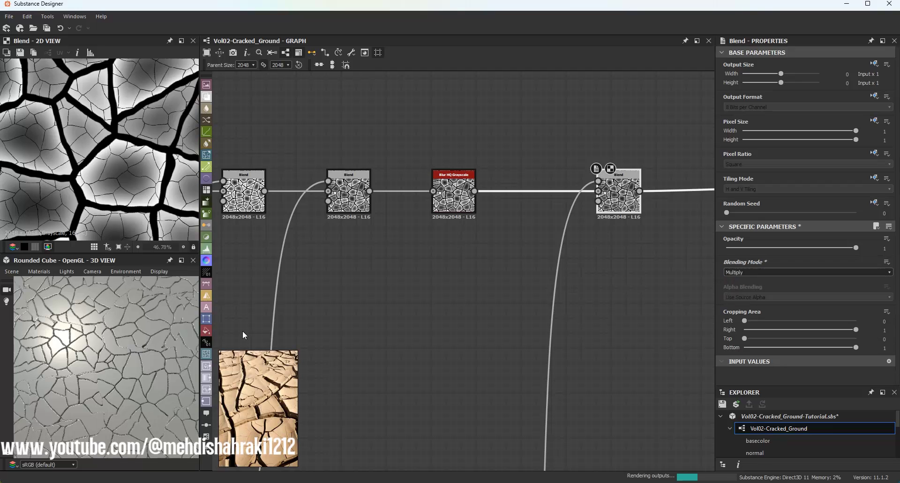
left_click_drag(743, 248, 739, 248)
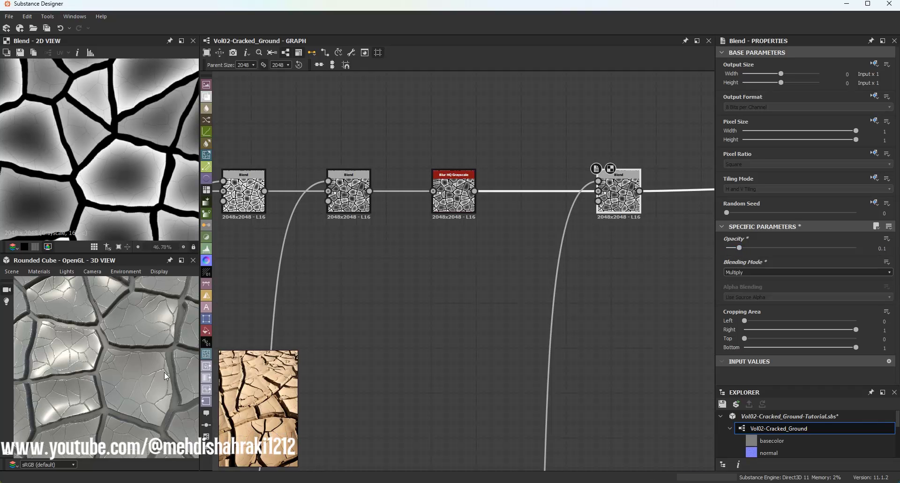
left_click_drag(164, 374, 131, 364)
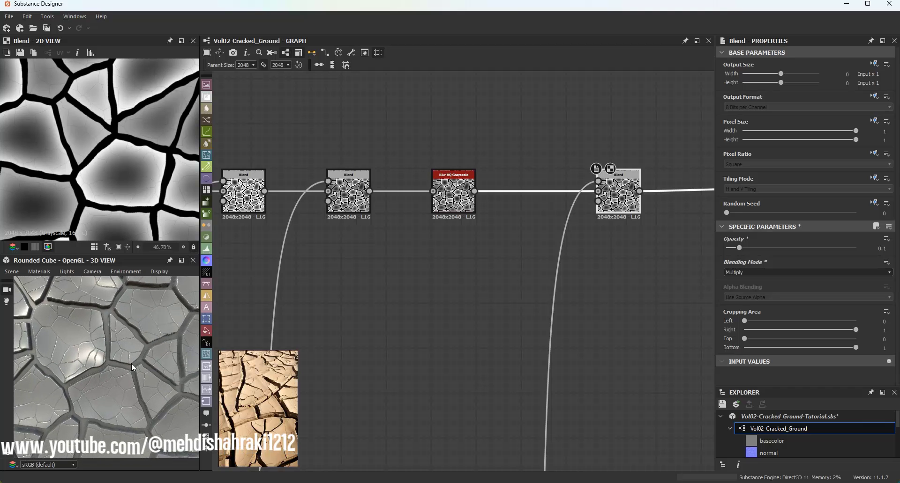
scroll(321, 294, "down", 3)
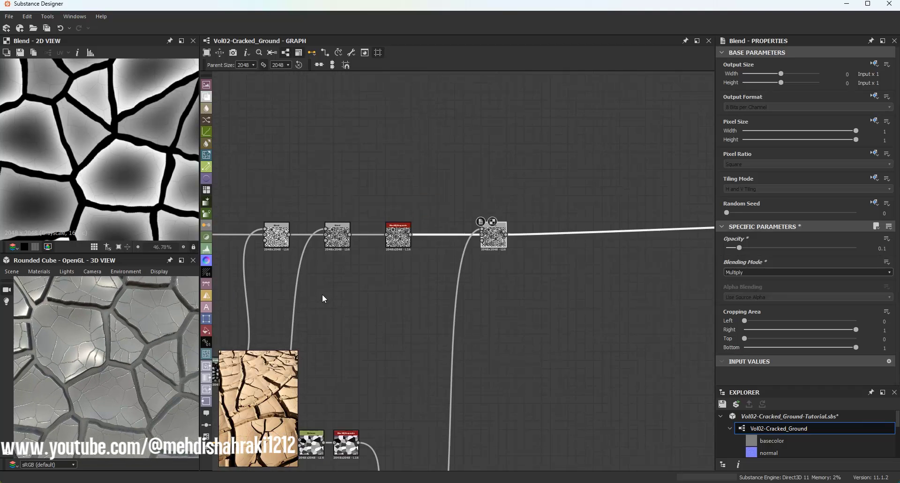
Add a Blend node below the final Blend and feed its background from the Non Uniform Blur node that precedes Levels.
middle_click_drag(322, 295, 445, 208)
scroll(465, 307, "up", 2)
scroll(479, 296, "down", 2)
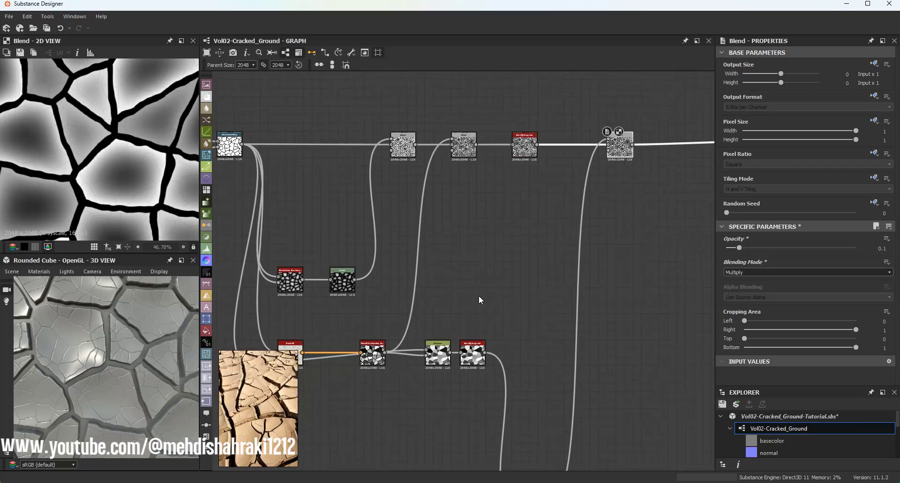
middle_click_drag(478, 296, 491, 255)
scroll(138, 350, "down", 3)
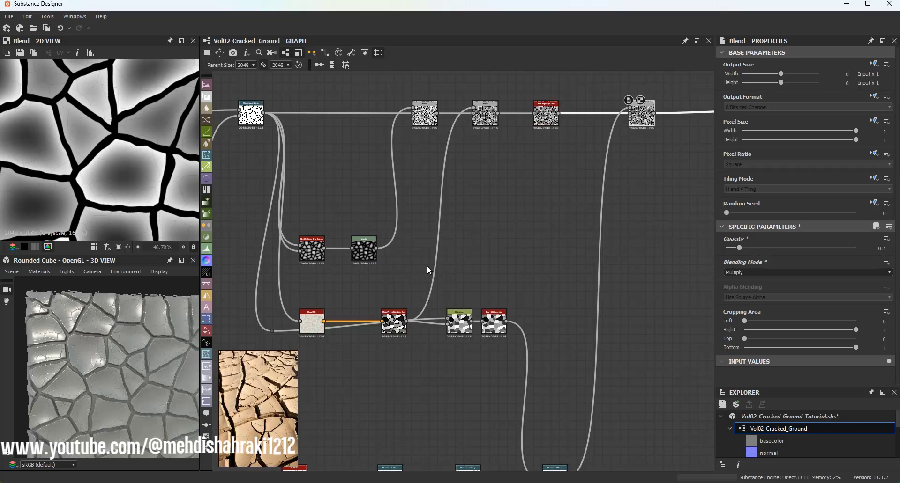
middle_click_drag(452, 274, 429, 282)
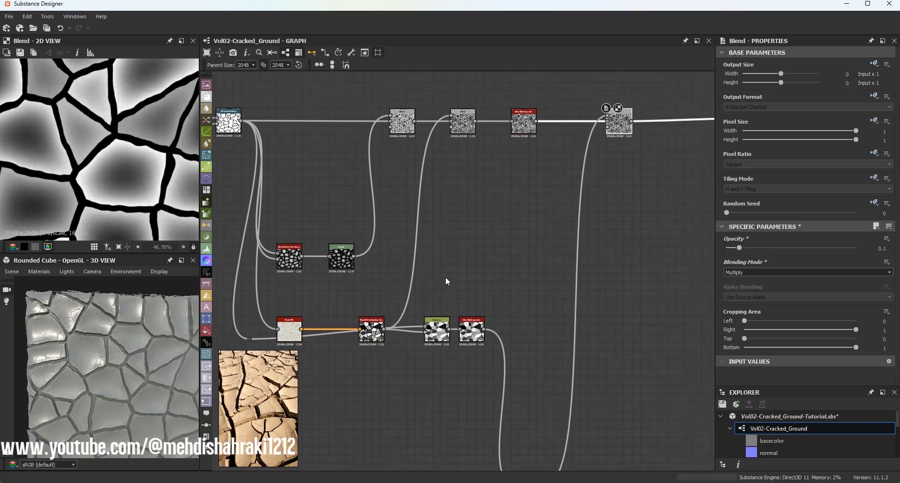
left_click_drag(354, 256, 528, 228)
left_click(547, 221)
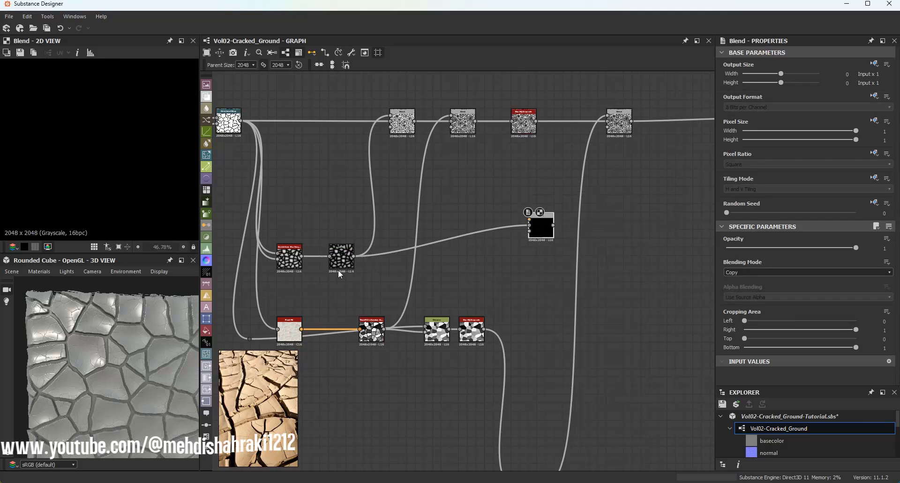
left_click_drag(302, 256, 548, 221)
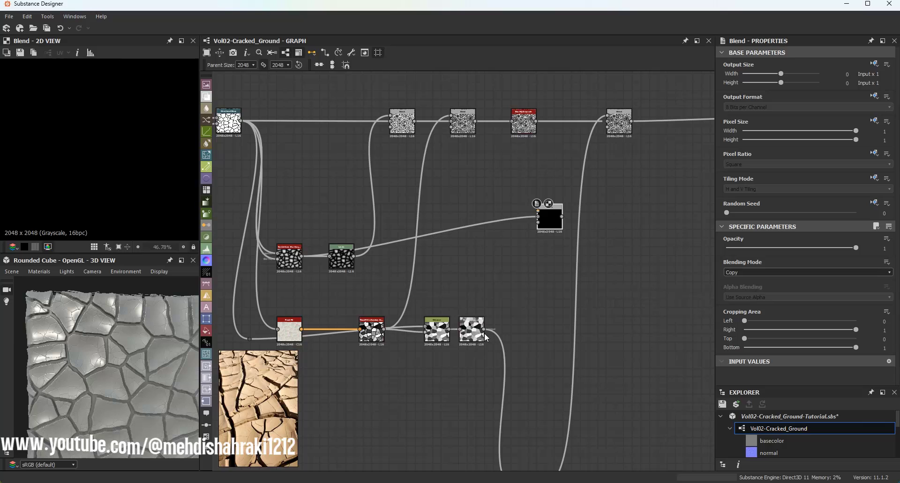
Connect the lower Blur HQ Grayscale to the new Blend's foreground and set its blending mode to Multiply.
left_click_drag(485, 325, 537, 212)
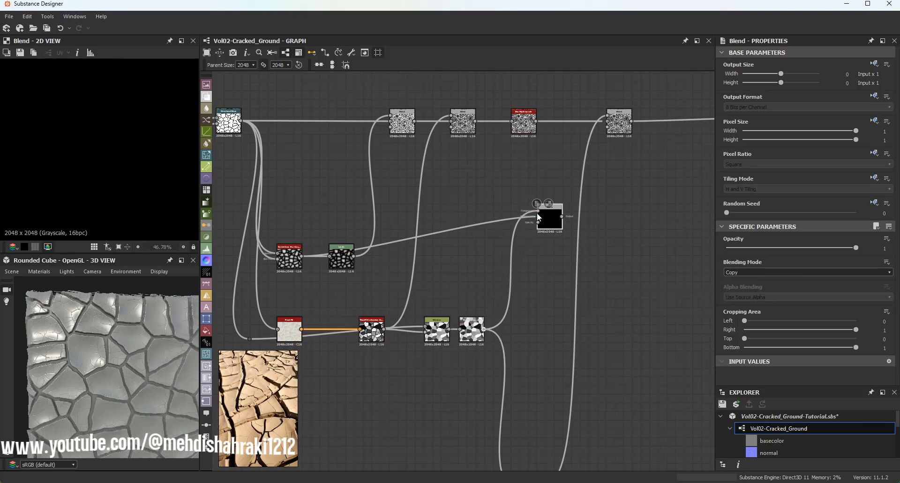
left_click(744, 273)
left_click(740, 291)
scroll(77, 173, "down", 3)
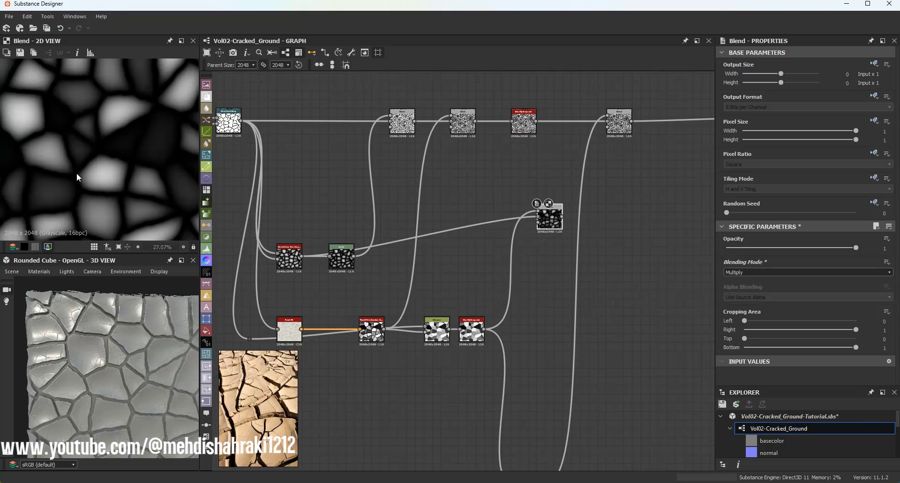
scroll(77, 173, "down", 4)
scroll(569, 211, "up", 2)
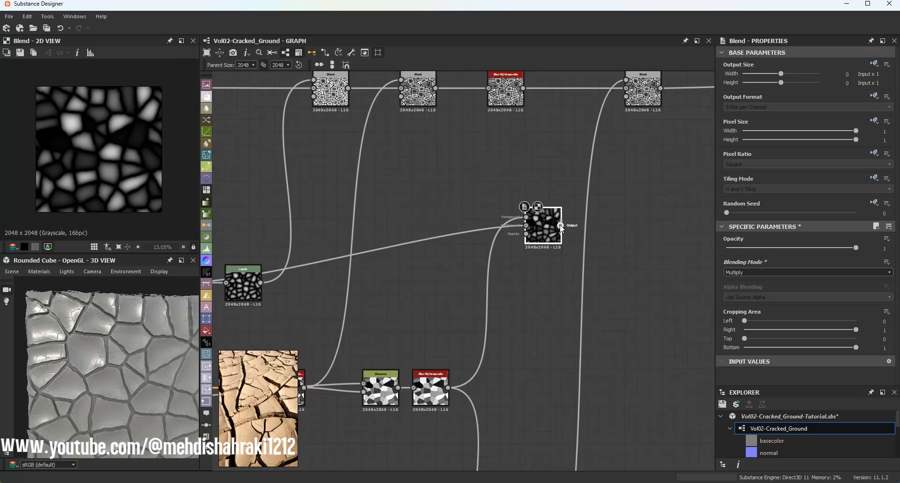
Connect the Multiply mask Blend to the opacity input of the final Blend and check the fine cracks in the 3D view.
left_click_drag(561, 226, 626, 96)
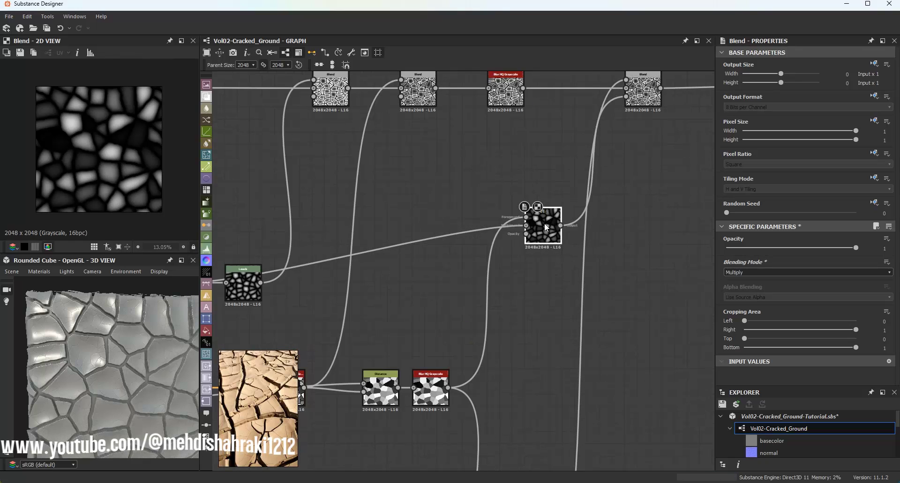
left_click_drag(546, 228, 512, 234)
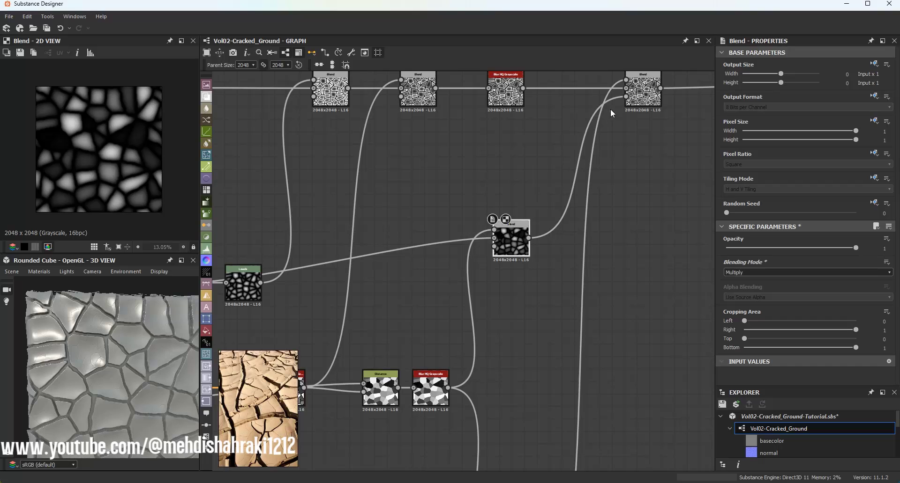
left_click(639, 96)
scroll(119, 175, "up", 3)
scroll(139, 322, "up", 5)
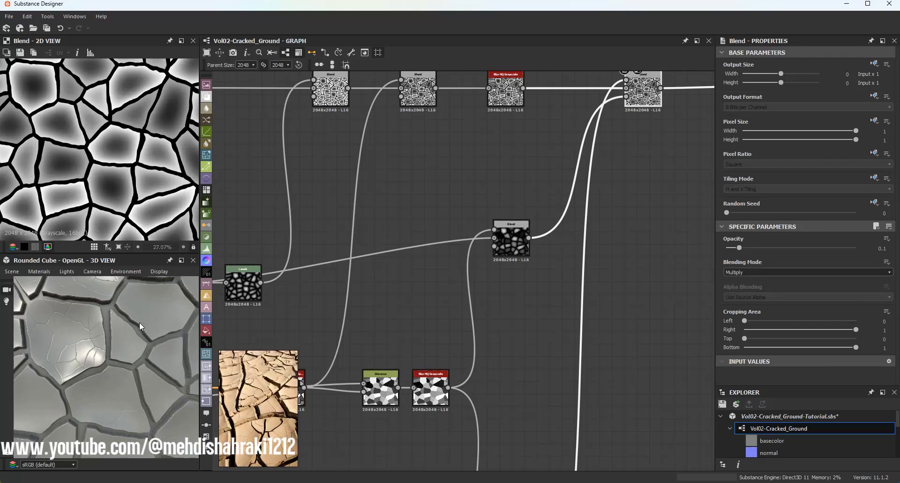
middle_click_drag(139, 322, 111, 292)
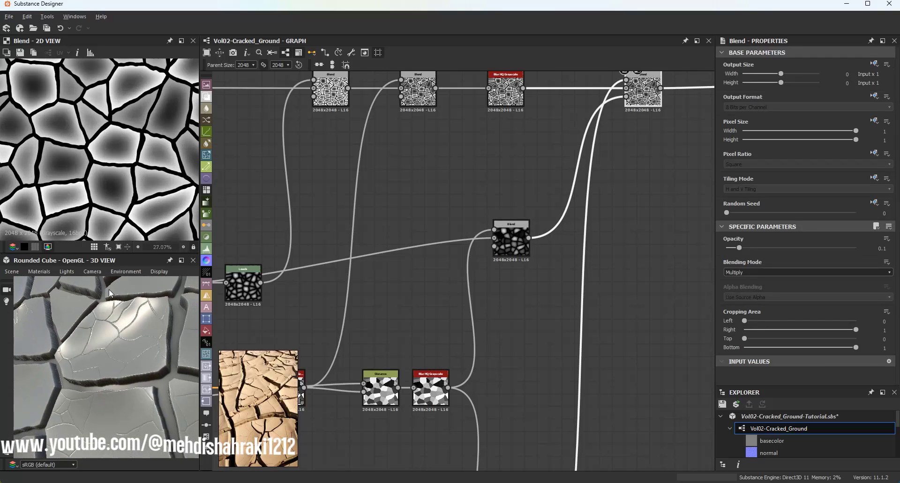
Replace the mask Blend's background input with the Levels output and inspect the masked cracks in the 3D view.
left_click(512, 239)
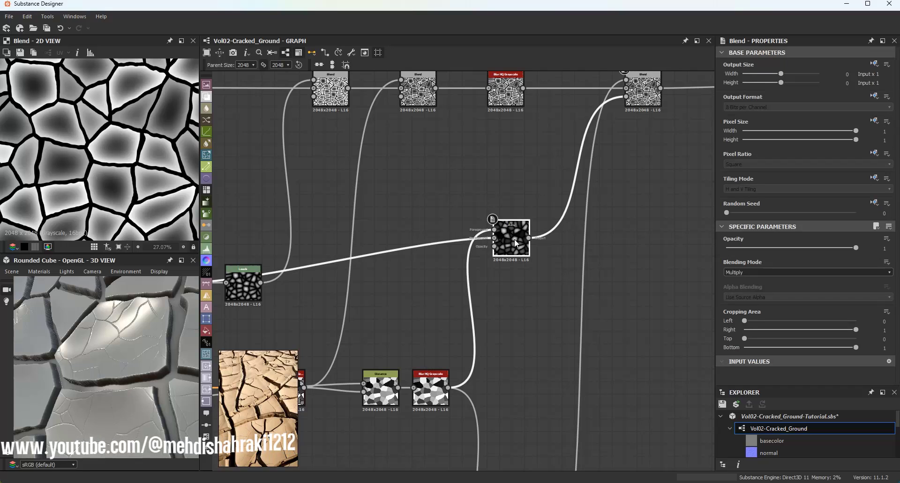
scroll(140, 162, "up", 2)
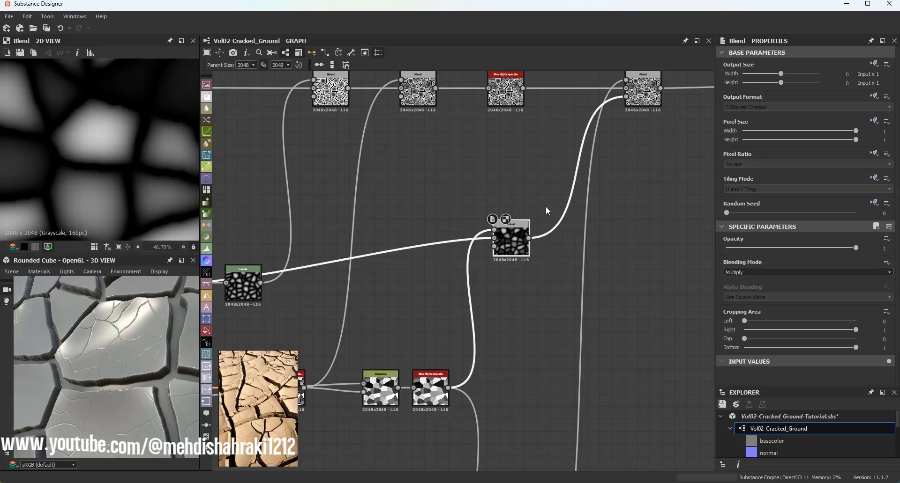
left_click_drag(546, 202, 559, 231)
left_click_drag(261, 283, 494, 239)
scroll(135, 342, "down", 3)
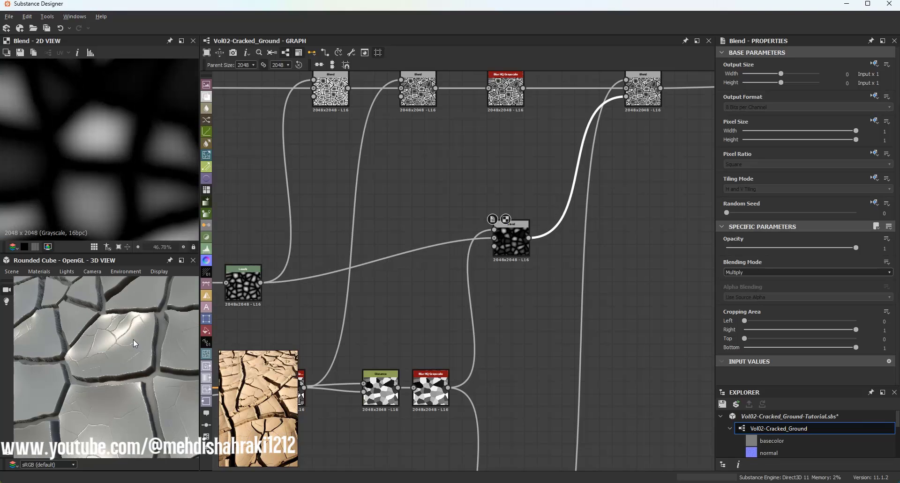
left_click_drag(133, 339, 166, 369)
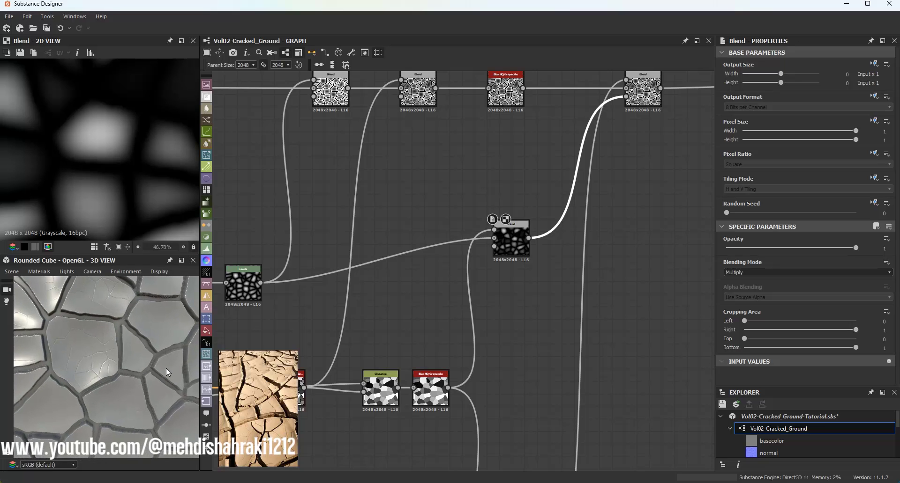
Add a second Blend node after the mask Blend and plug a Perlin Noise node into its opacity input.
scroll(131, 167, "down", 6)
scroll(131, 166, "down", 1)
scroll(605, 250, "up", 2)
middle_click_drag(599, 249, 494, 254)
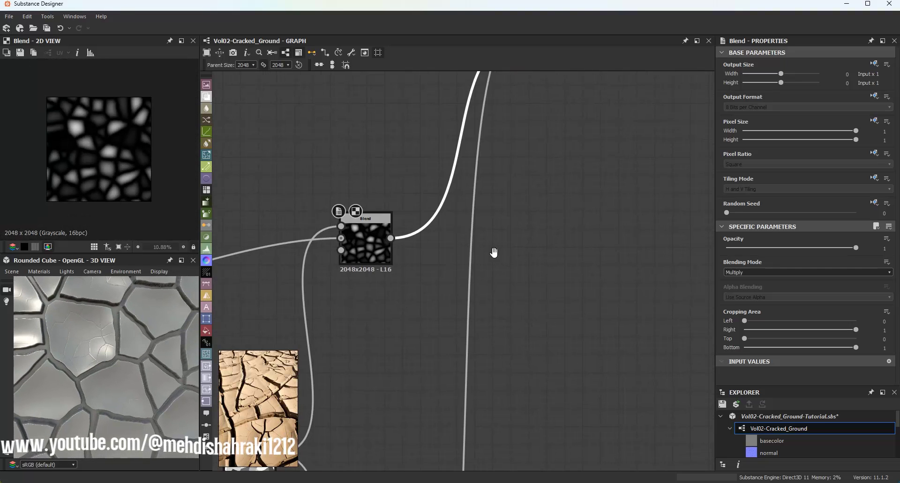
left_click_drag(396, 241, 462, 240)
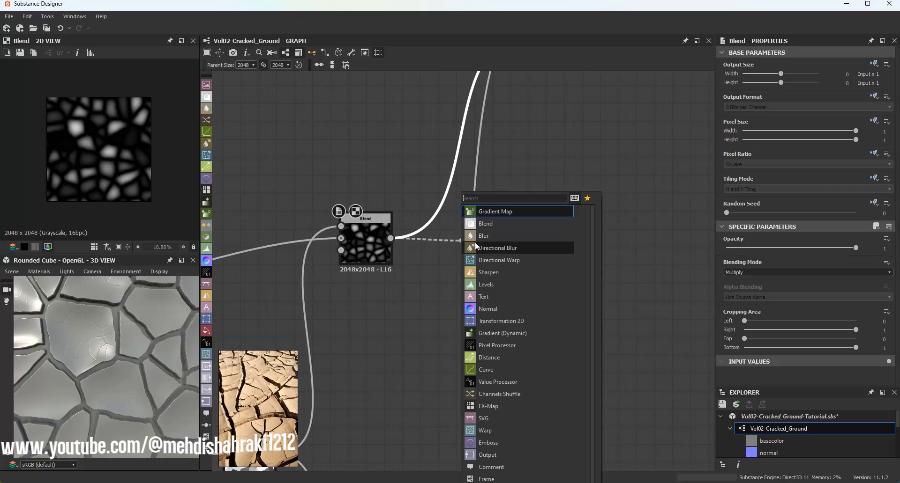
left_click(481, 224)
left_click_drag(436, 336, 425, 356)
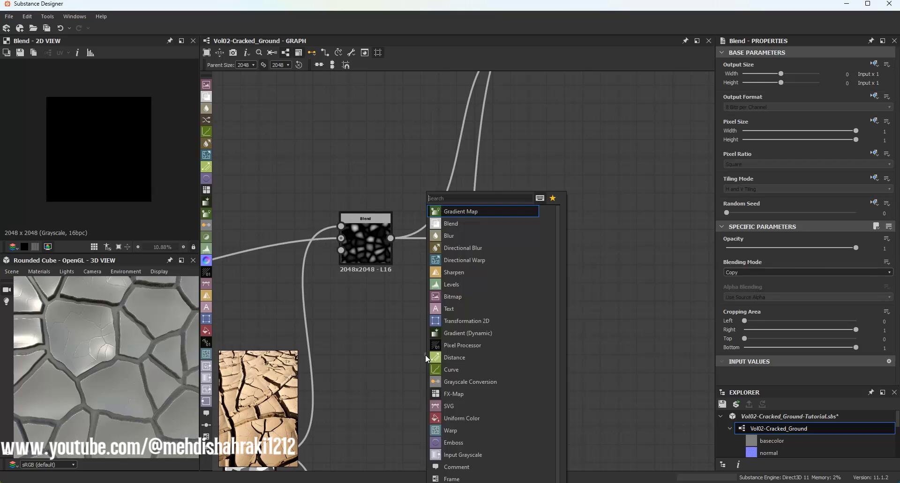
type("per")
left_click(460, 212)
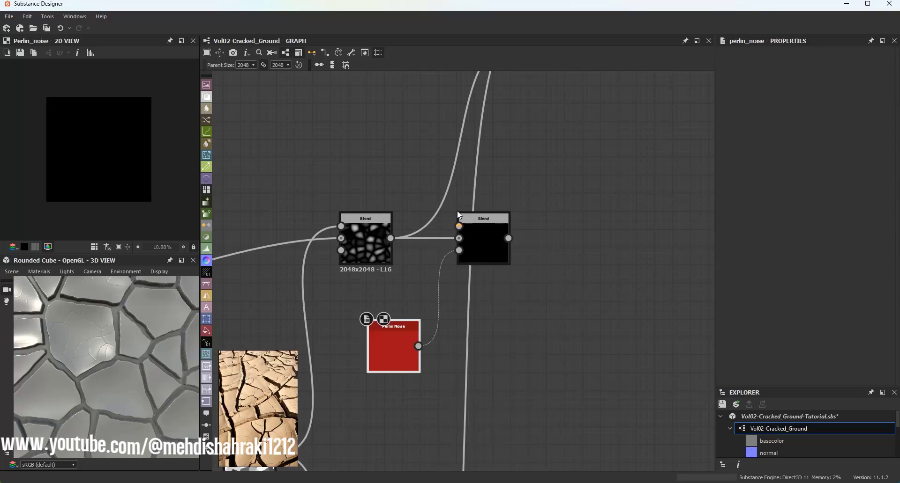
Set the second mask Blend's blending mode to Subtract and inspect its output.
double_click(488, 241)
left_click(760, 275)
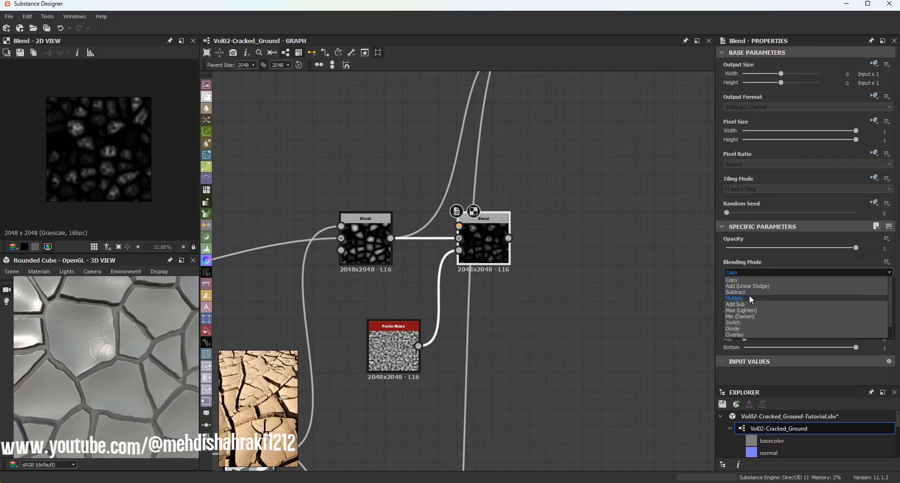
left_click(746, 297)
scroll(108, 152, "up", 5)
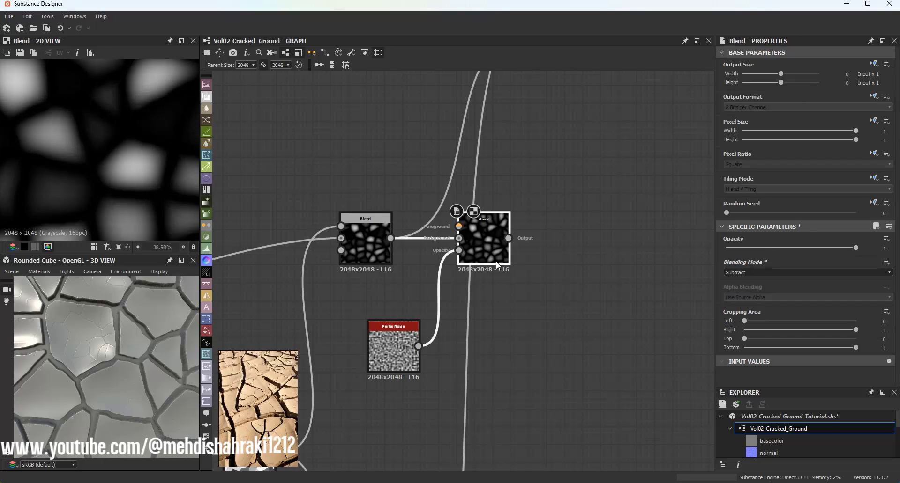
Move the Perlin Noise link from the Subtract Blend's opacity to its foreground input and set the Blend's opacity to 0.56.
left_click_drag(459, 227, 418, 347)
left_click(447, 254)
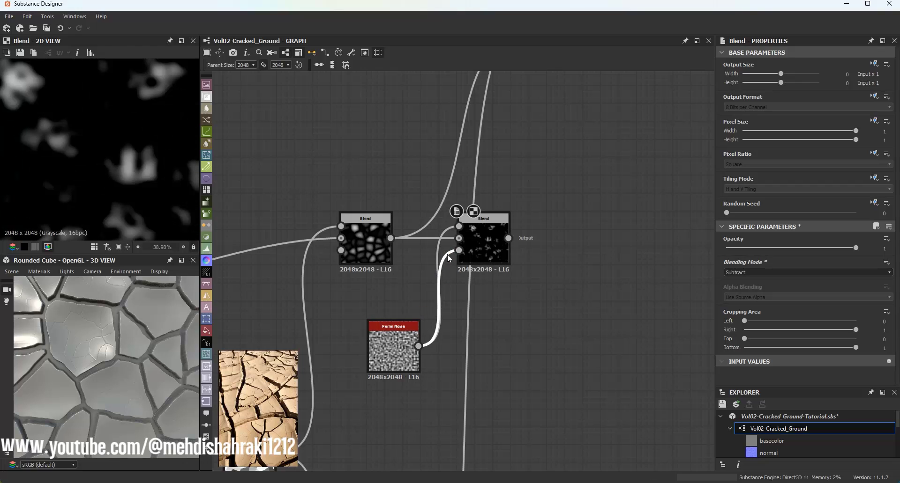
key("Delete")
scroll(147, 173, "down", 4)
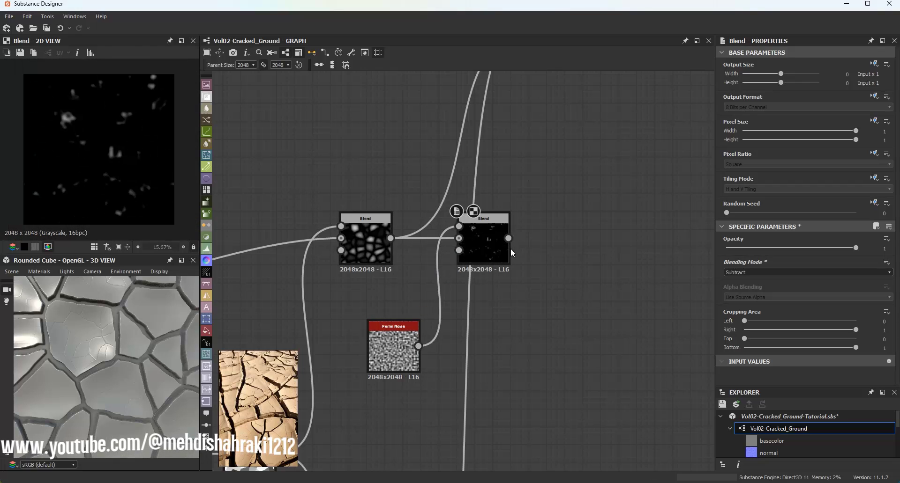
left_click(779, 248)
left_click_drag(789, 249, 800, 250)
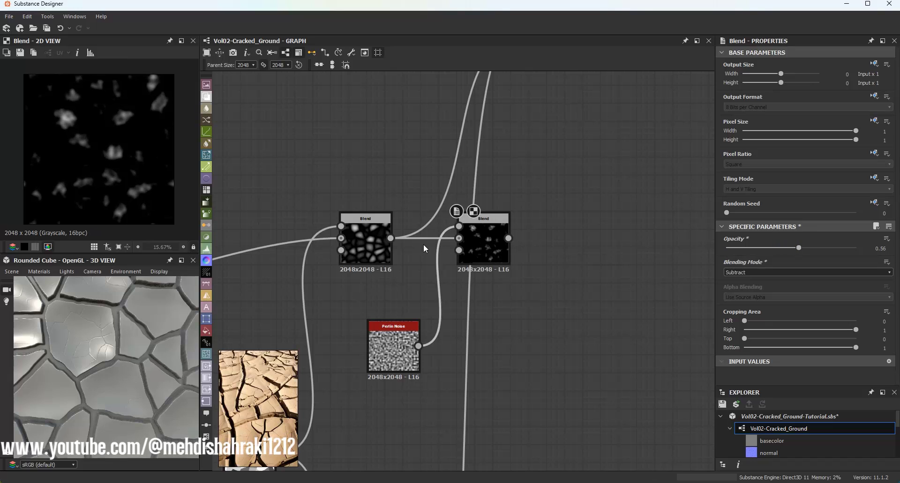
Connect the Subtract Blend's output to the final Blend's opacity input and check the surface in the 3D view.
left_click(508, 239)
scroll(505, 202, "down", 2)
middle_click_drag(504, 203, 489, 280)
left_click(510, 166)
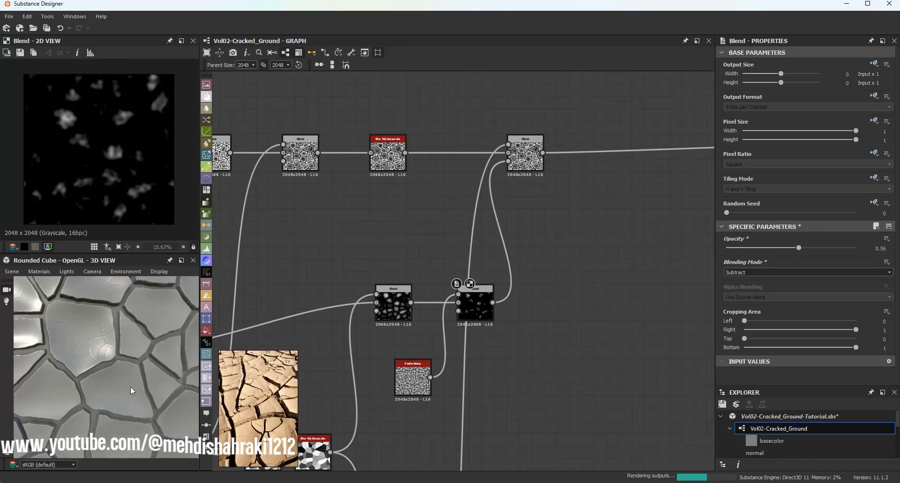
left_click_drag(113, 366, 75, 344)
scroll(455, 256, "up", 1)
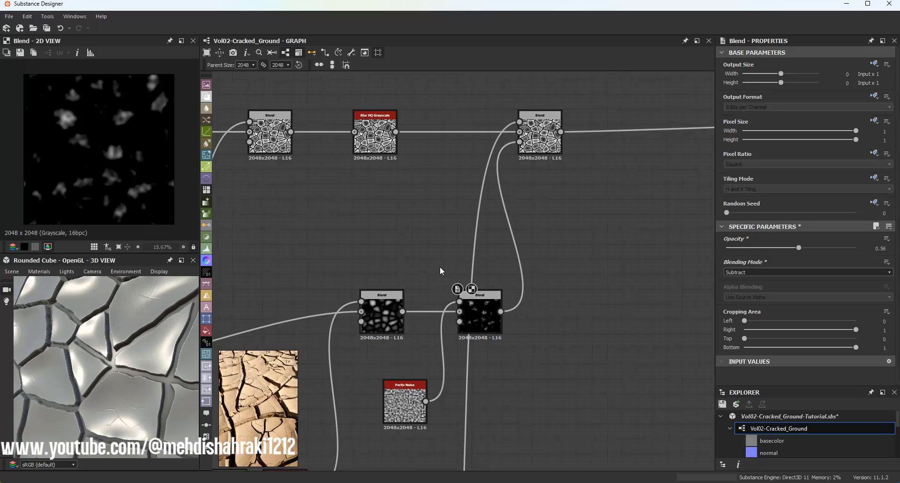
Try the lower Blur HQ Grayscale as the Subtract Blend's background and check the resulting cracks in the 3D view.
scroll(440, 271, "down", 2)
middle_click_drag(278, 315, 395, 290)
left_click(245, 312)
left_click_drag(515, 277, 465, 400)
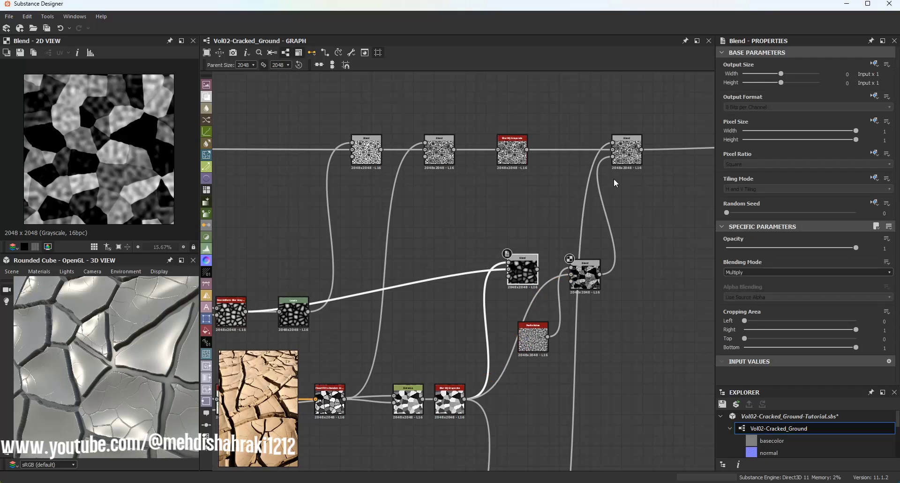
left_click(627, 151)
scroll(98, 150, "up", 2)
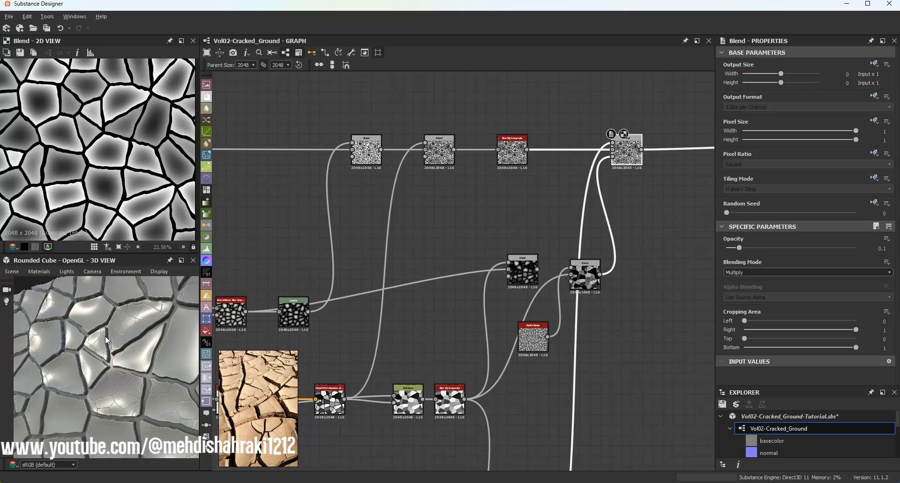
left_click_drag(105, 336, 134, 330)
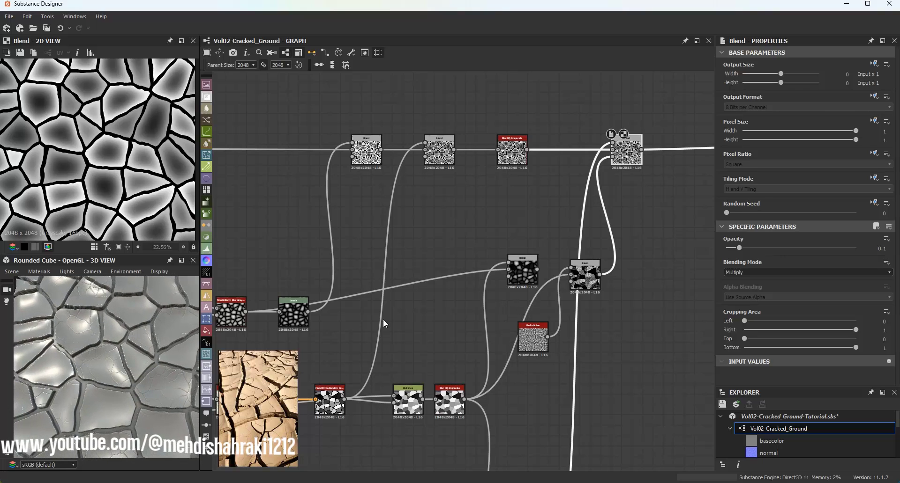
Connect the Non Uniform Blur node before Levels to the Subtract Blend's background and inspect the resulting mask.
middle_click_drag(384, 321, 393, 279)
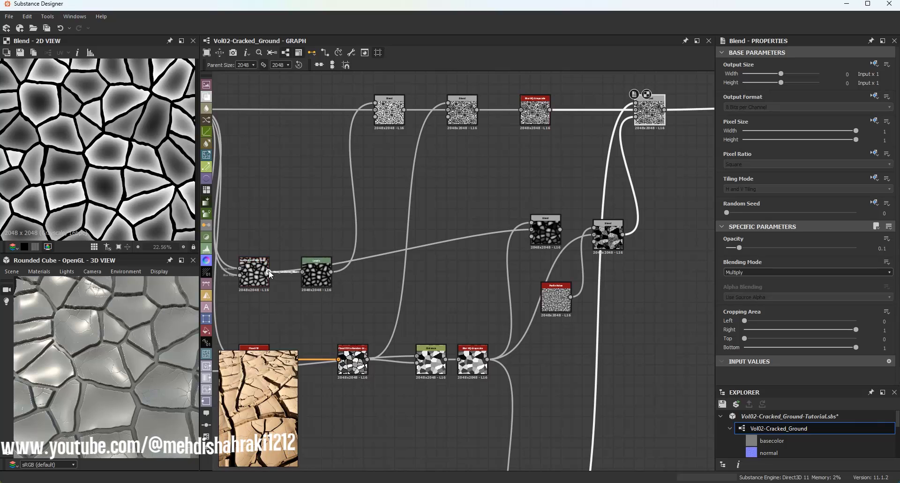
left_click_drag(269, 272, 611, 240)
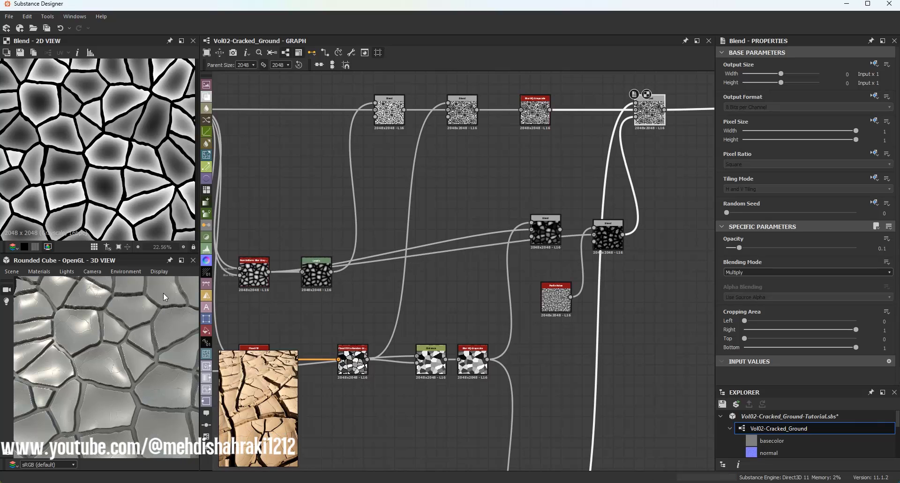
double_click(612, 225)
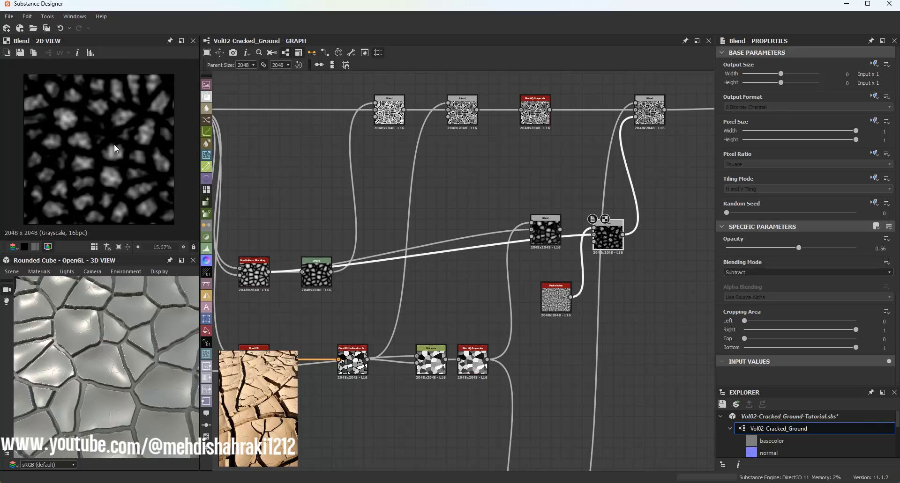
scroll(116, 175, "down", 1)
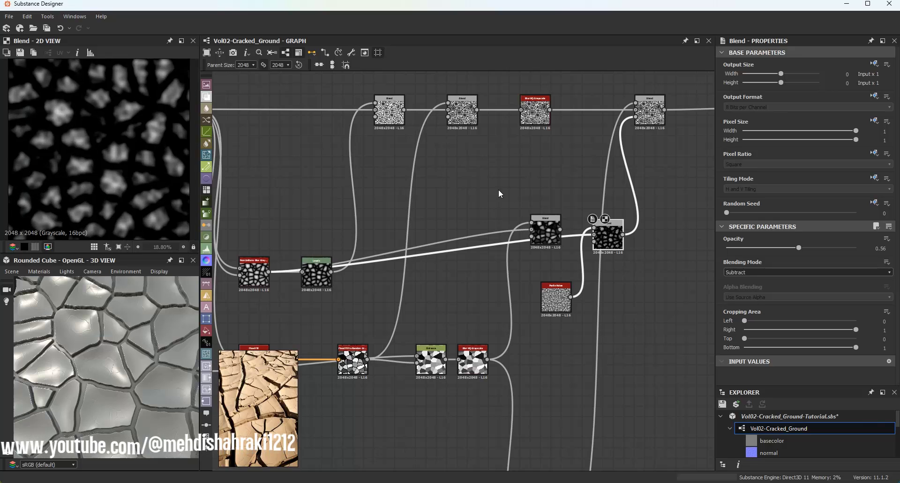
Move the unused Multiply Blend up, away from the mask link, and inspect the final Blend's output.
left_click_drag(545, 229, 542, 201)
double_click(650, 112)
scroll(128, 148, "up", 4)
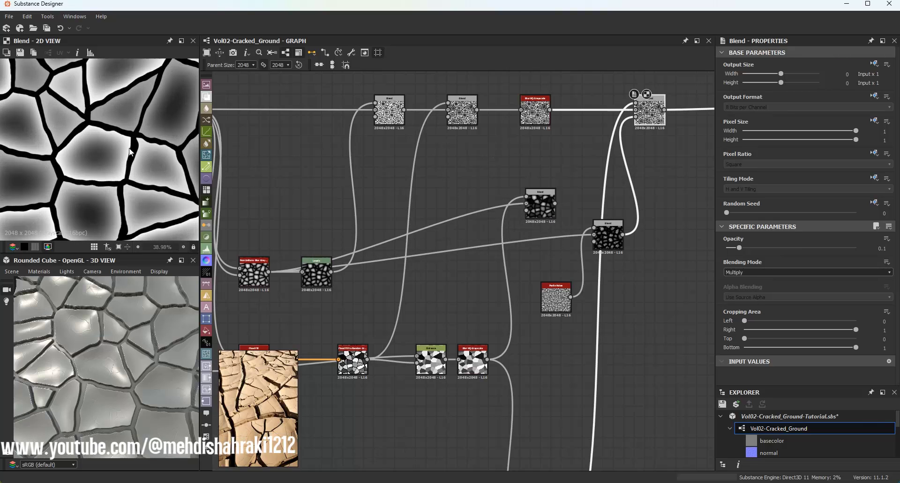
Try a scale of 19 on the Cells 3 node feeding the fine cracks and check the surface in the 3D view.
scroll(91, 186, "up", 3)
scroll(99, 183, "up", 1)
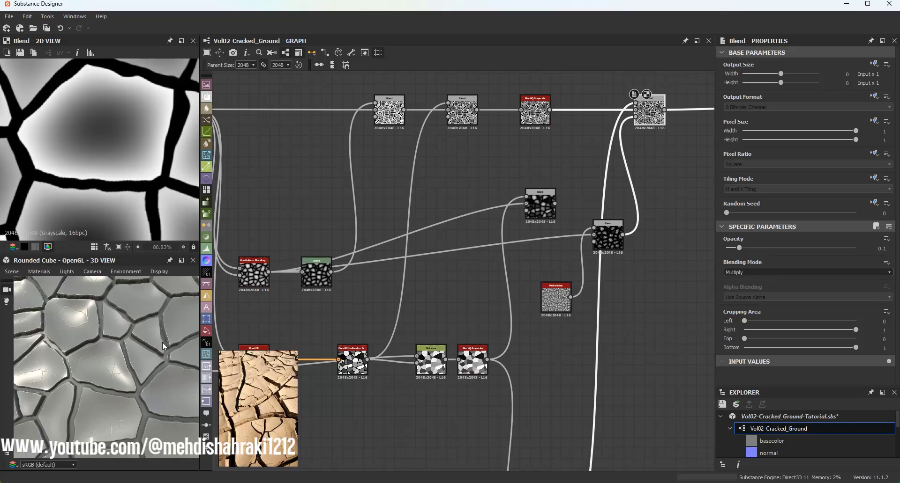
scroll(135, 328, "up", 4)
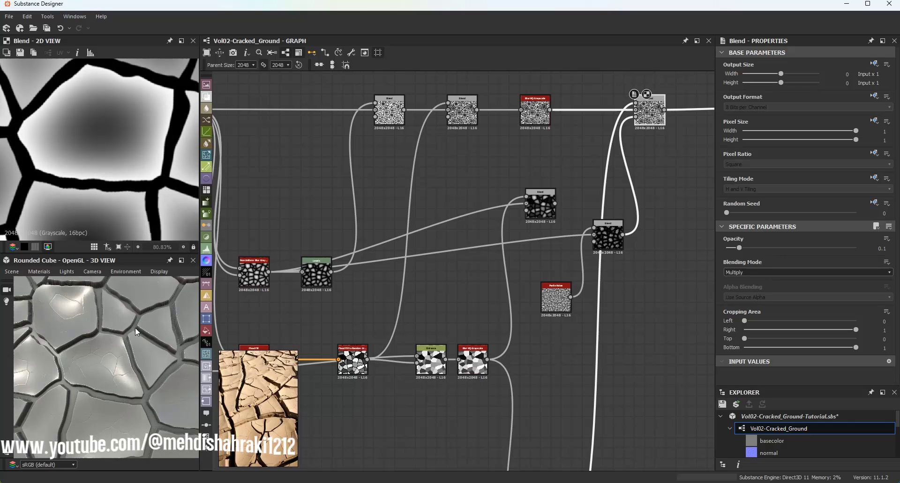
left_click_drag(132, 328, 168, 352)
scroll(561, 314, "down", 4)
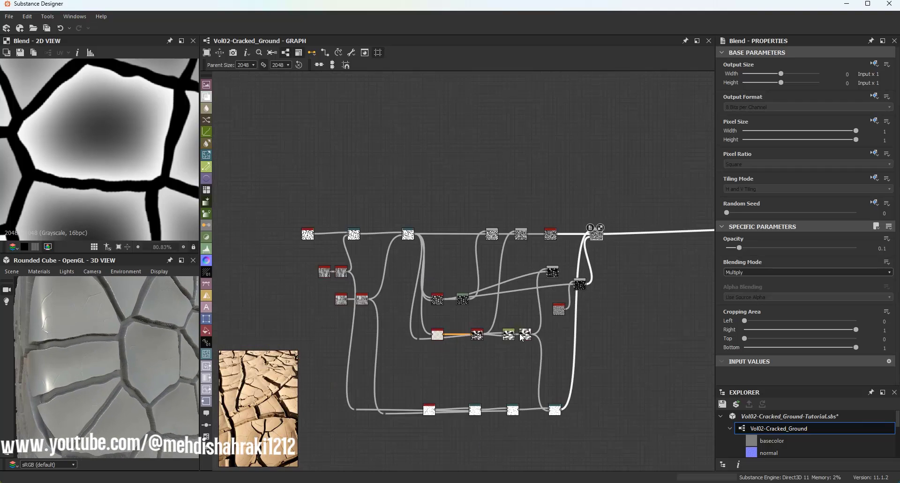
middle_click_drag(436, 445, 454, 277)
scroll(454, 276, "up", 6)
left_click(445, 194)
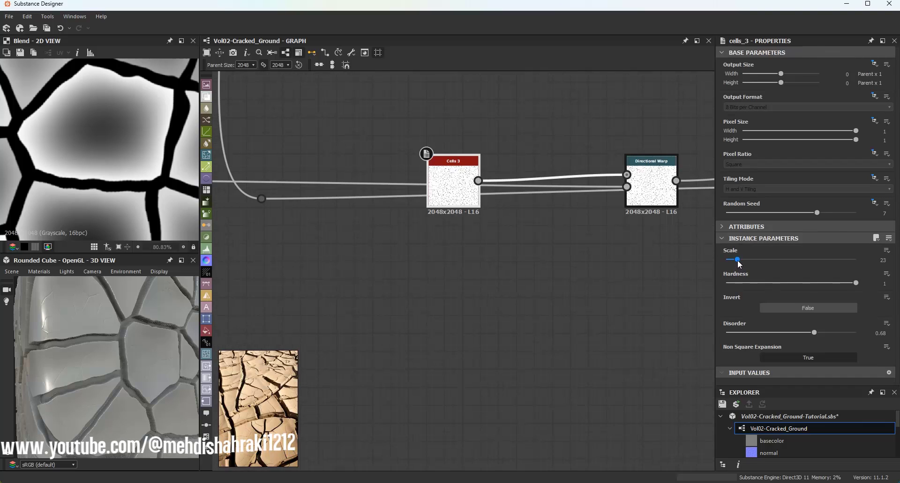
left_click_drag(738, 261, 736, 261)
scroll(142, 340, "down", 5)
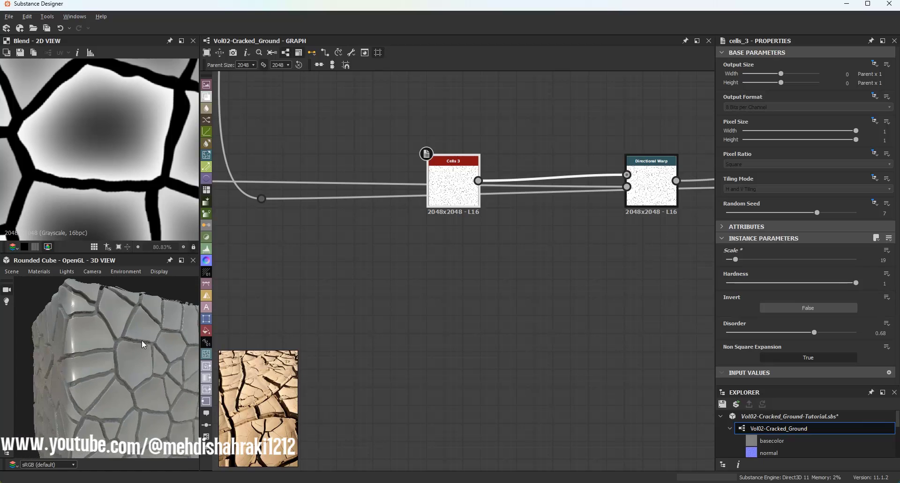
left_click_drag(141, 341, 100, 327, "alt")
scroll(83, 329, "up", 5)
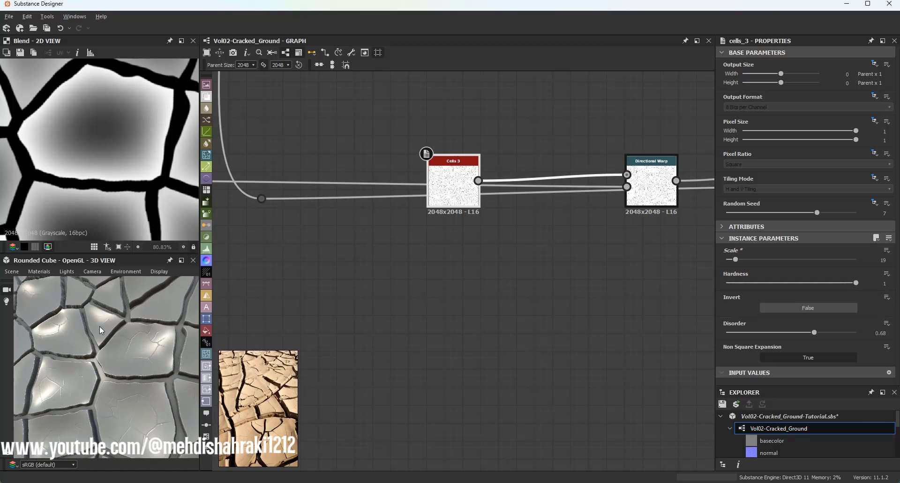
Set the Cells 3 node's scale to 11 and check the fine cracks in the 3D view.
left_click_drag(736, 260, 732, 261)
left_click_drag(144, 384, 145, 366, "alt")
scroll(144, 366, "up", 2)
scroll(594, 229, "down", 4)
Add a Slope Blur Grayscale node to the output of the fine-crack chain's last Directional Warp.
middle_click_drag(618, 209, 316, 259)
scroll(469, 254, "up", 5)
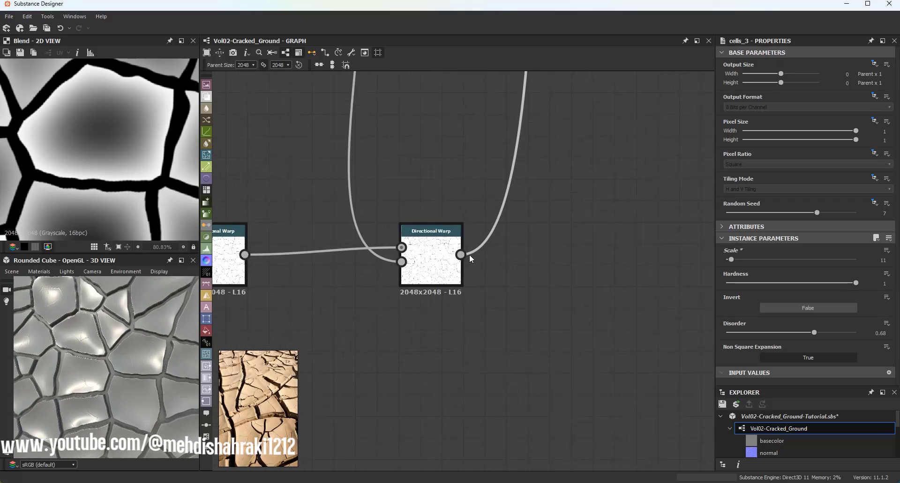
double_click(424, 263)
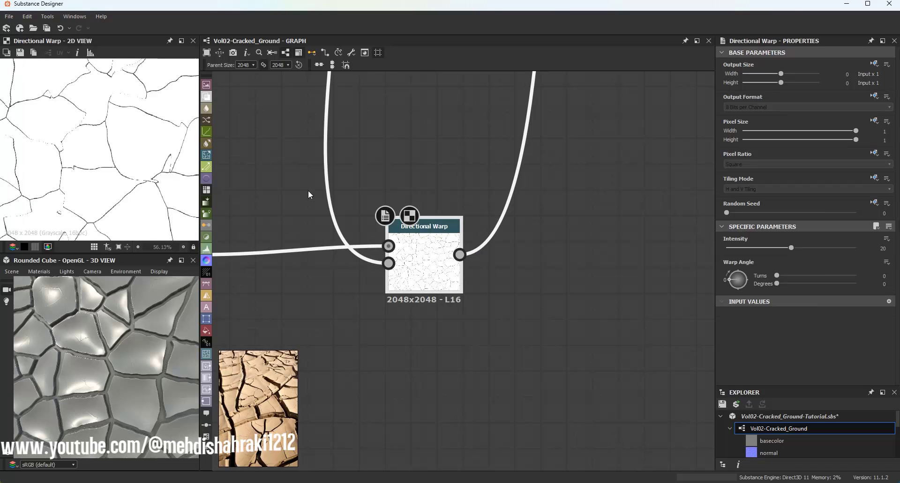
left_click_drag(459, 255, 576, 254)
type("slo")
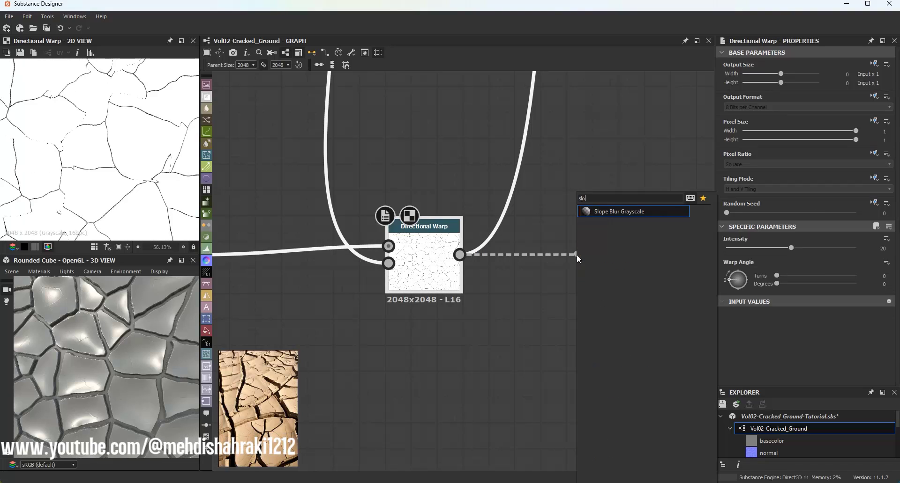
left_click(603, 213)
Add a Clouds 2 noise below the Perlin Noise and connect it to the new Slope Blur Grayscale's slope input.
scroll(592, 245, "down", 3)
scroll(591, 245, "down", 4)
middle_click_drag(581, 224, 547, 303)
key("space")
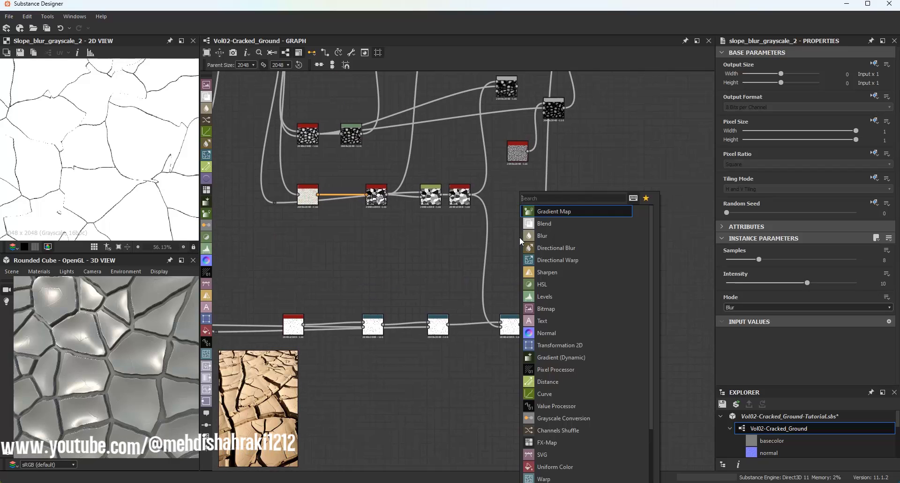
type("clo")
left_click(552, 262)
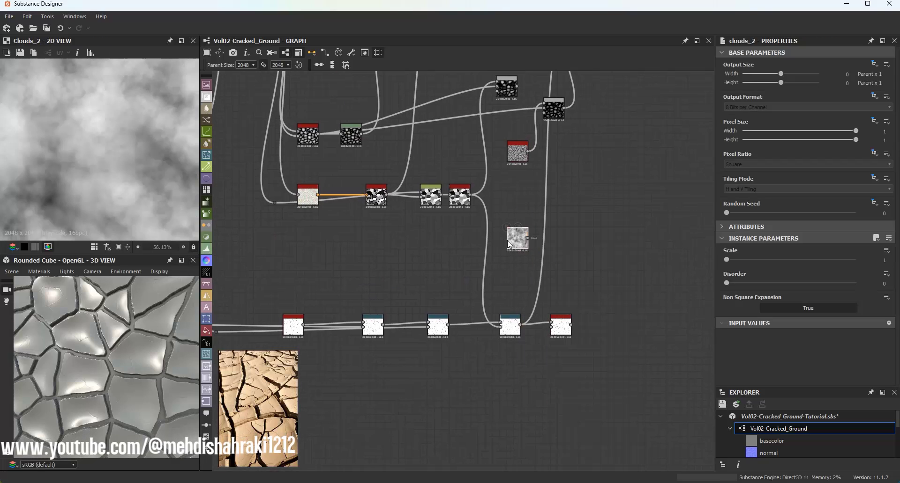
left_click_drag(518, 237, 552, 327)
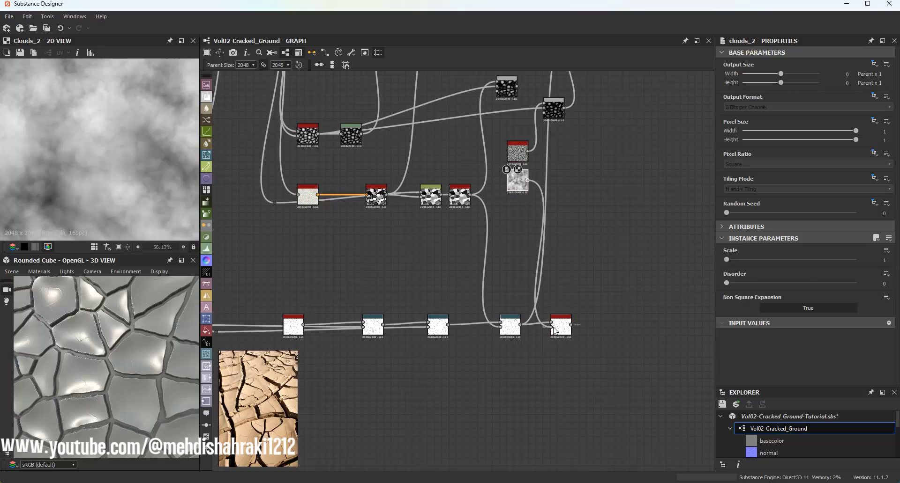
Set the Slope Blur Grayscale to 32 samples, intensity 0.12 and Min mode.
left_click(561, 330)
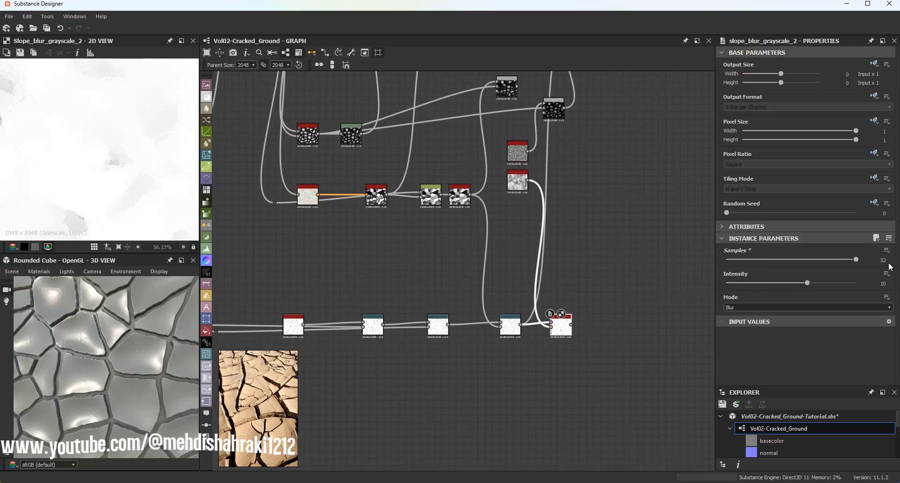
left_click(731, 283)
left_click(737, 308)
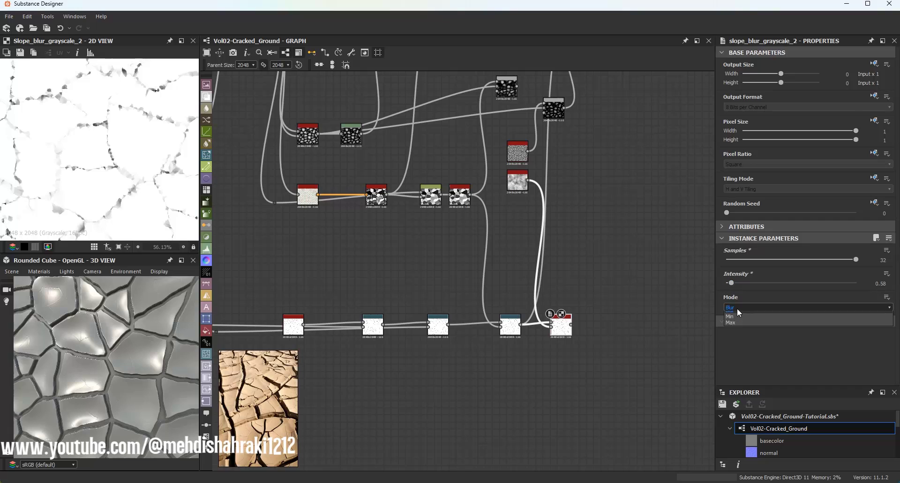
left_click(730, 327)
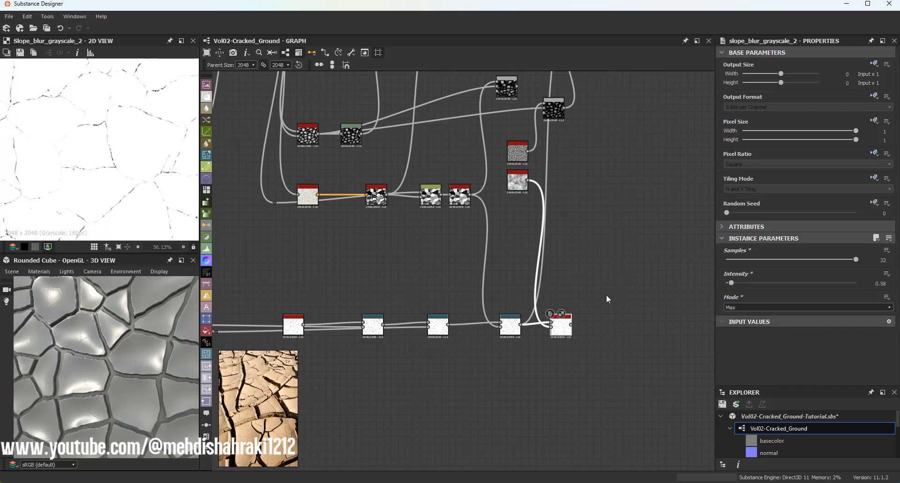
left_click(734, 309)
left_click(734, 321)
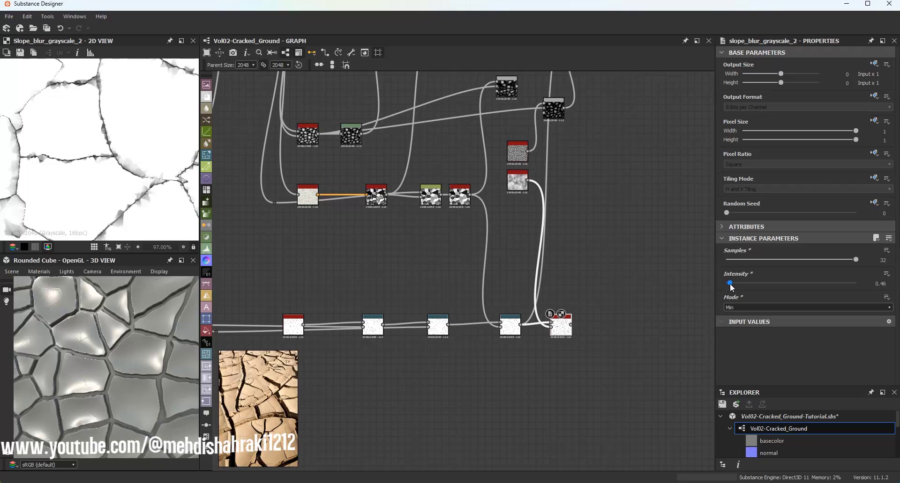
left_click_drag(730, 286, 728, 284)
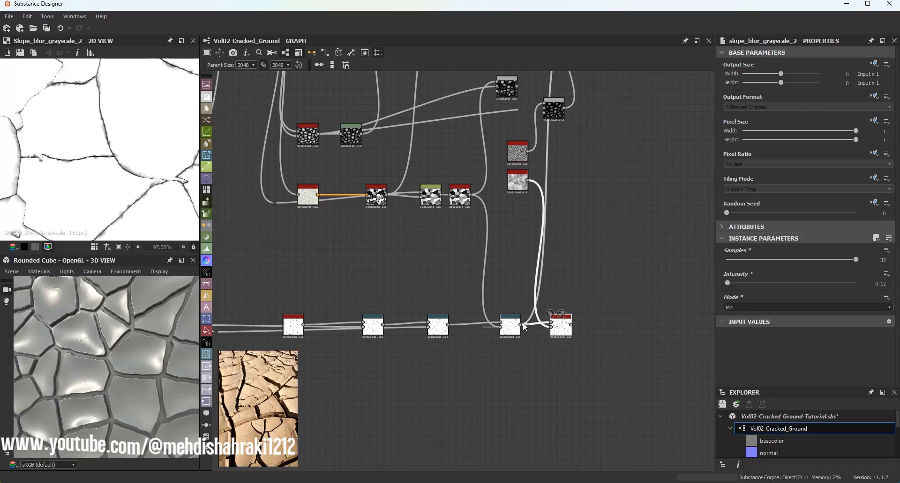
Transfer the last Directional Warp's link to the final Blend onto the Slope Blur Grayscale's output, and check the cracks in the 3D view.
left_click_drag(521, 325, 557, 324, "shift")
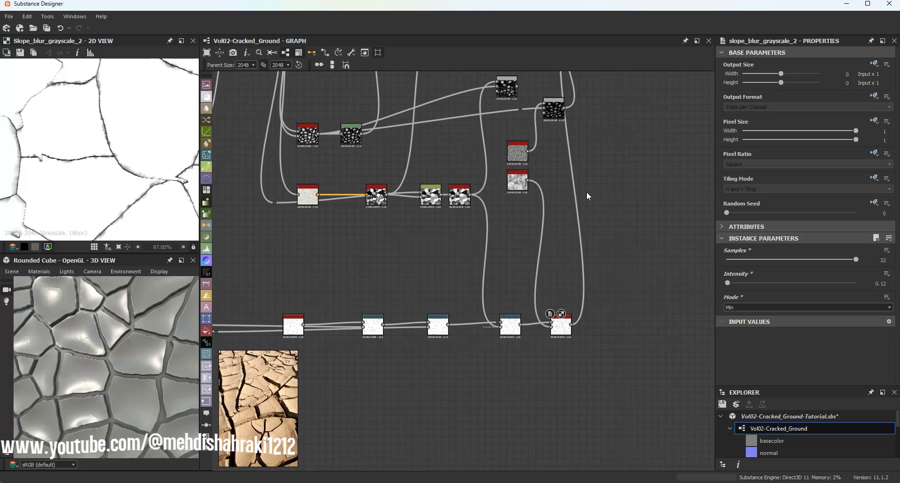
middle_click_drag(589, 196, 580, 292)
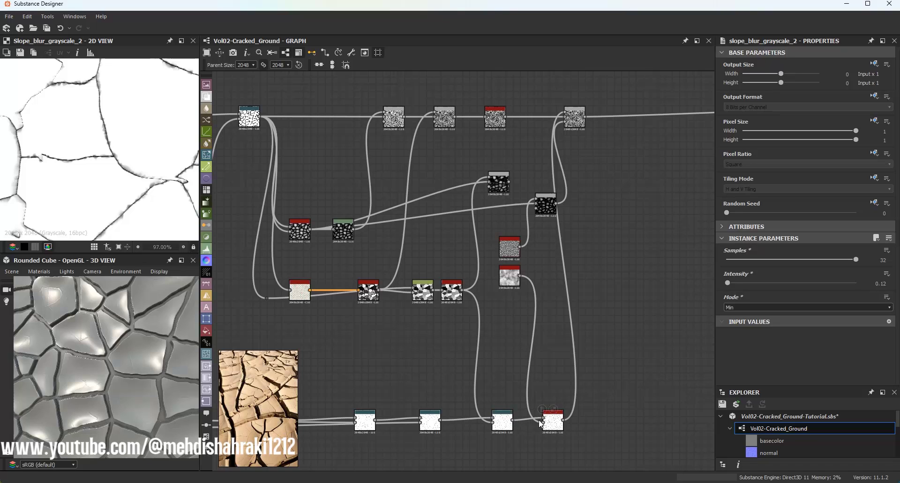
left_click_drag(551, 426, 549, 427)
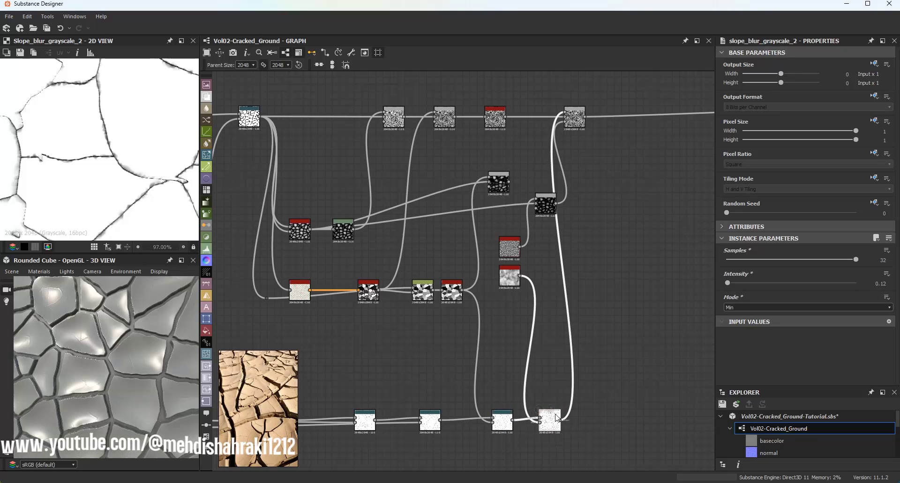
scroll(131, 355, "up", 6)
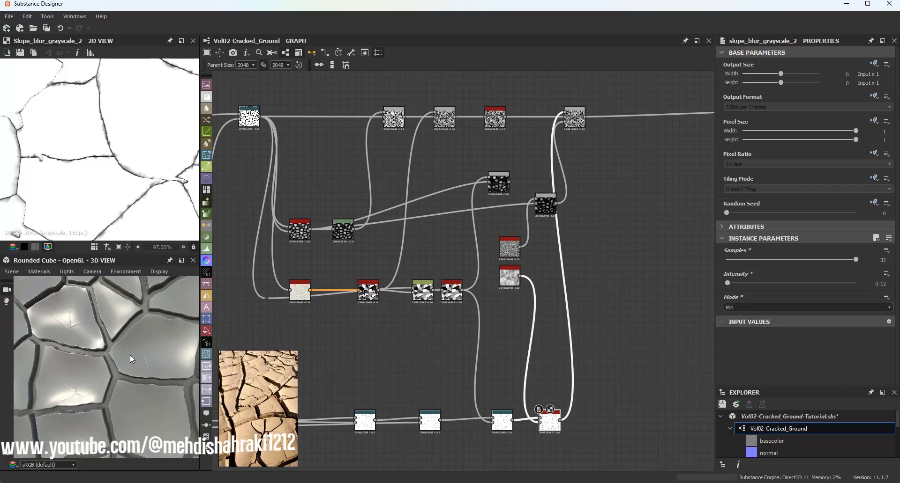
scroll(127, 356, "down", 6)
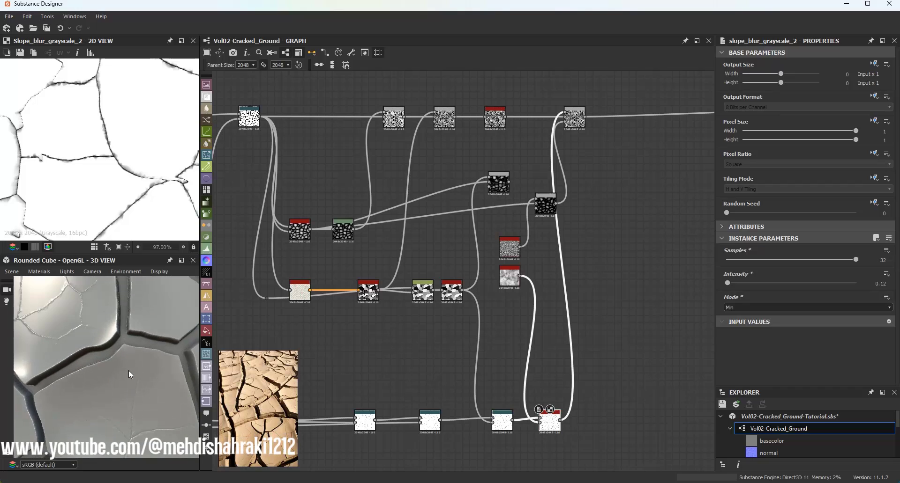
left_click_drag(128, 369, 165, 346)
scroll(135, 330, "up", 4)
scroll(139, 325, "up", 3)
scroll(170, 322, "up", 1)
scroll(165, 345, "down", 4)
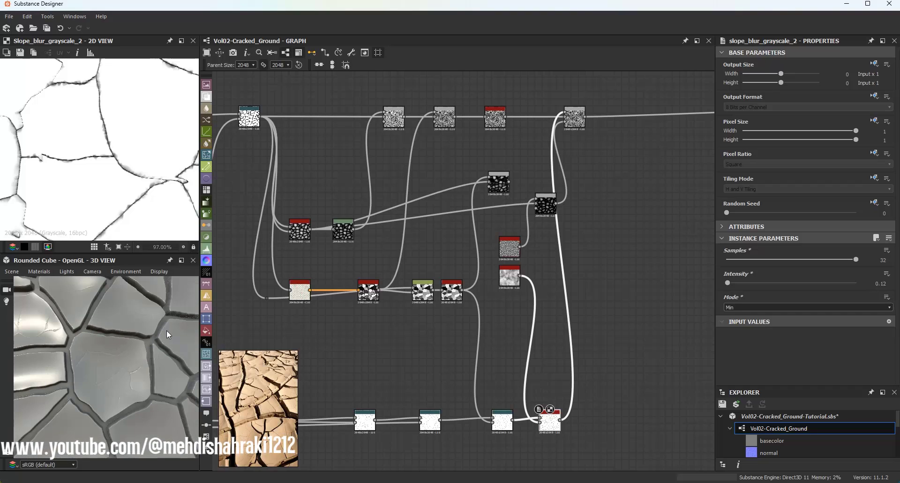
Try Clouds 2 instead of Perlin Noise as the Subtract Blend's foreground and check the mask and 3D surface.
scroll(557, 225, "up", 3)
double_click(538, 194)
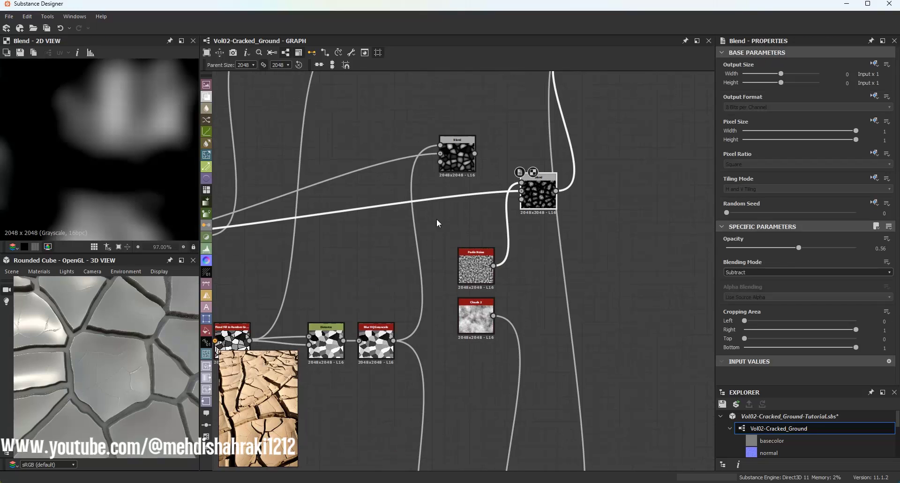
left_click_drag(493, 316, 521, 192)
scroll(164, 128, "down", 5)
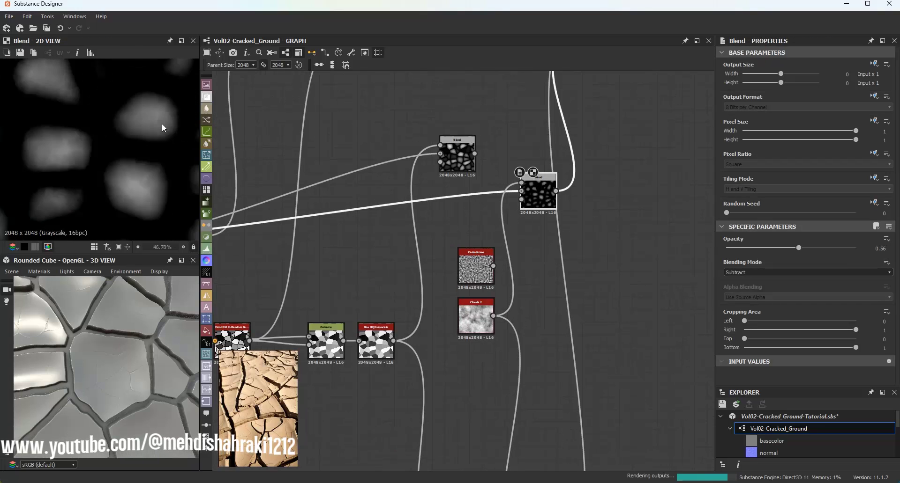
mouse_move(139, 359)
left_mouse_down()
mouse_move(85, 355)
mouse_move(148, 354)
left_mouse_up()
scroll(125, 352, "up", 3)
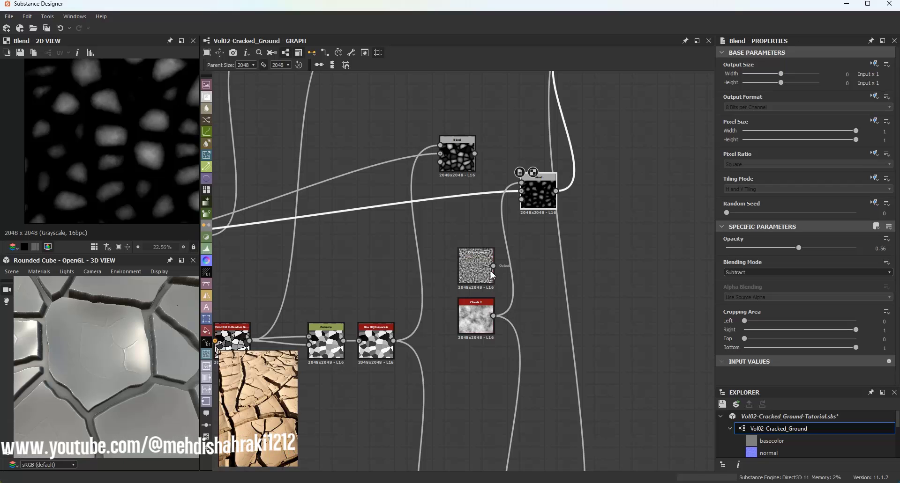
Undo the Clouds 2 connection to the Subtract Blend and inspect the fine cracks in the 3D view.
key("ctrl+z")
scroll(140, 372, "down", 4)
left_click_drag(115, 390, 108, 360, "alt")
scroll(95, 359, "up", 5)
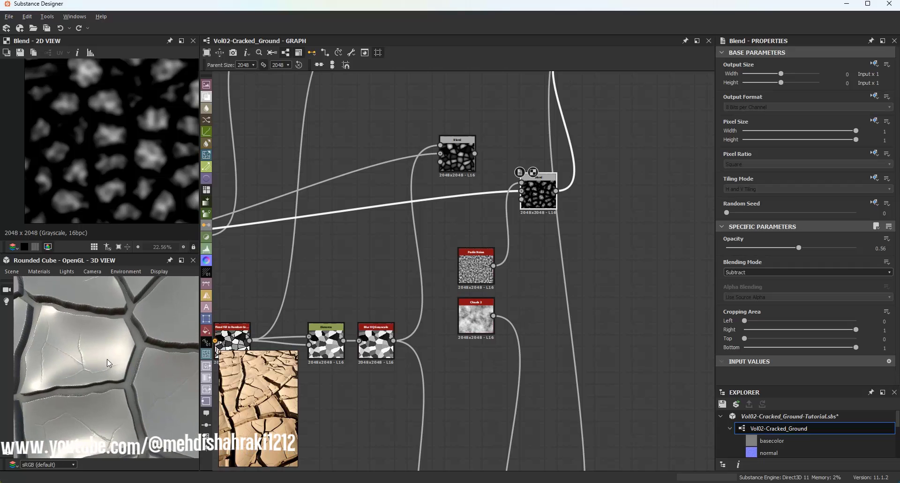
scroll(491, 250, "down", 5)
Set the final Multiply Blend's opacity to 0.05 and check the cracks' strength in the 3D view.
scroll(555, 167, "up", 4)
double_click(505, 167)
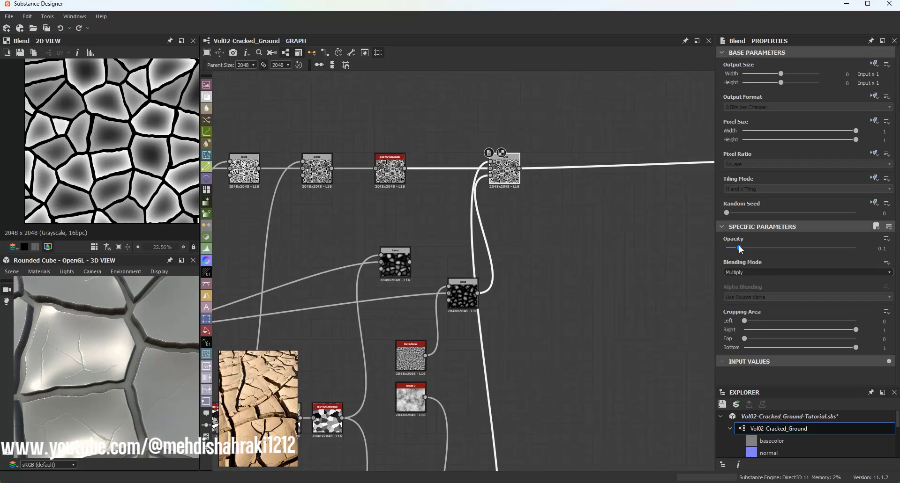
left_click_drag(738, 245, 732, 246)
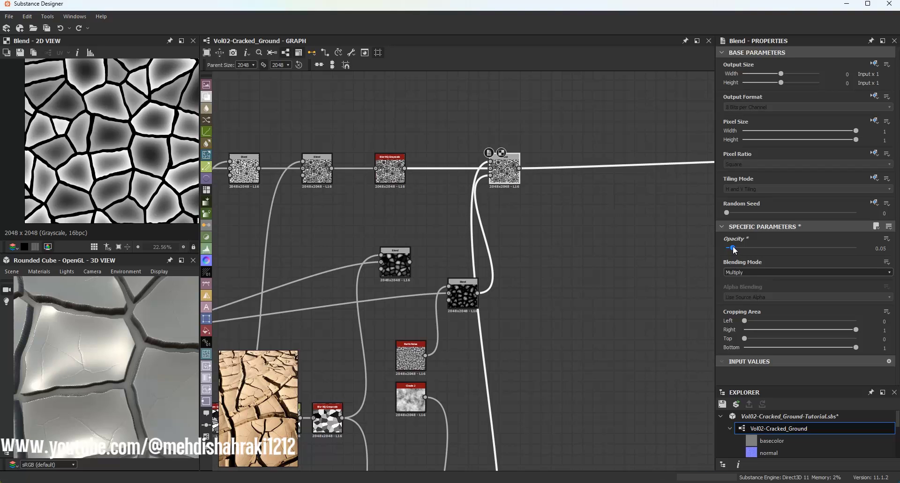
scroll(92, 366, "down", 5)
left_click_drag(95, 379, 155, 366, "alt")
scroll(351, 311, "down", 3)
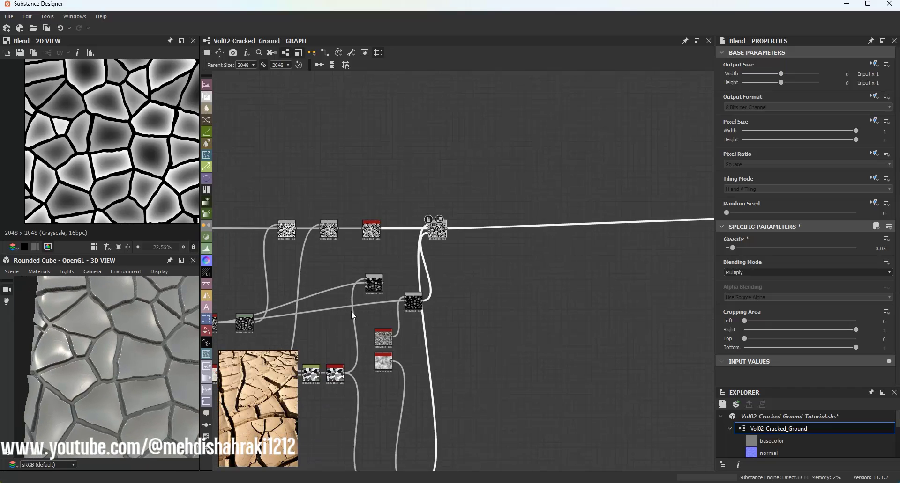
Review the complete node network and save the Vol02-Cracked_Ground-Tutorial package.
scroll(350, 312, "down", 4)
middle_click_drag(351, 311, 456, 219)
scroll(456, 225, "up", 2)
scroll(478, 305, "up", 1)
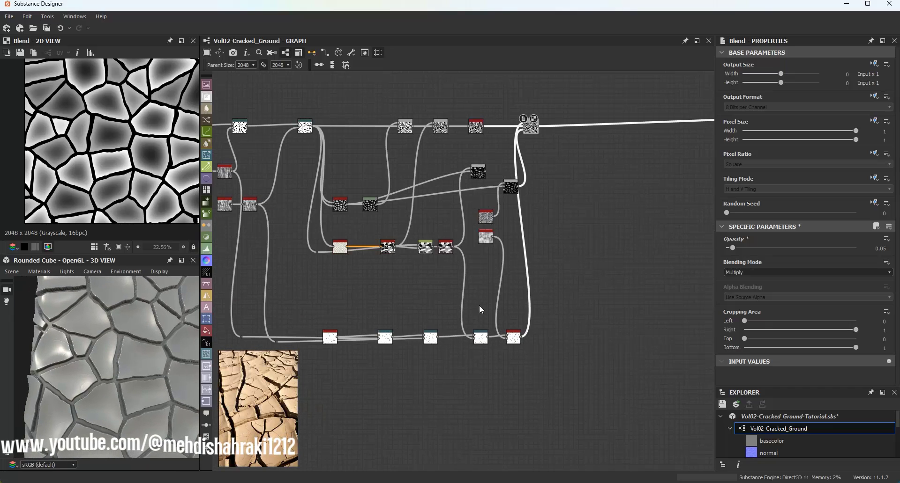
scroll(503, 207, "up", 3)
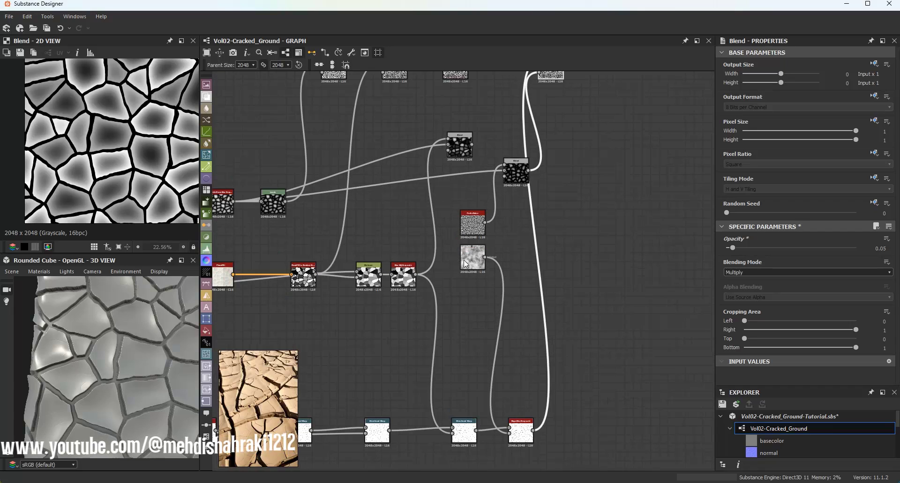
left_click(722, 404)
Export all six material outputs as PNG files to the Vol02-Cracked Ground folder.
scroll(99, 352, "down", 5)
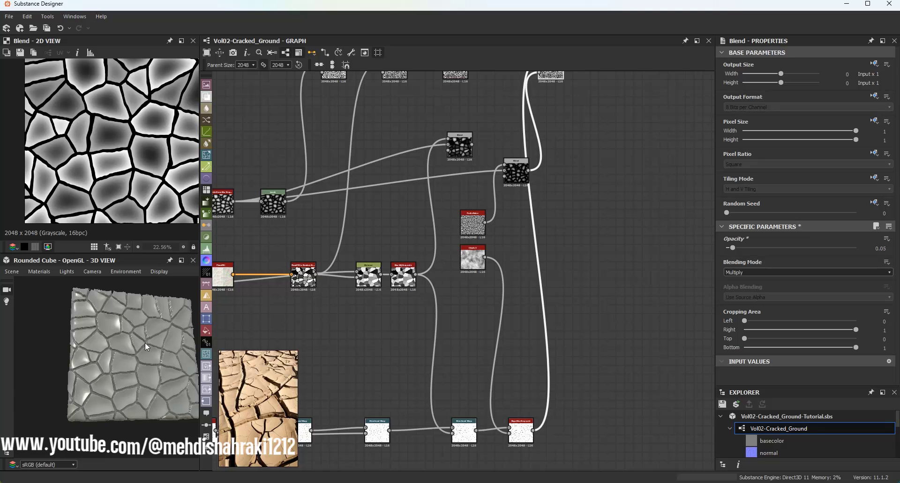
scroll(541, 223, "down", 3)
middle_click_drag(541, 223, 541, 269)
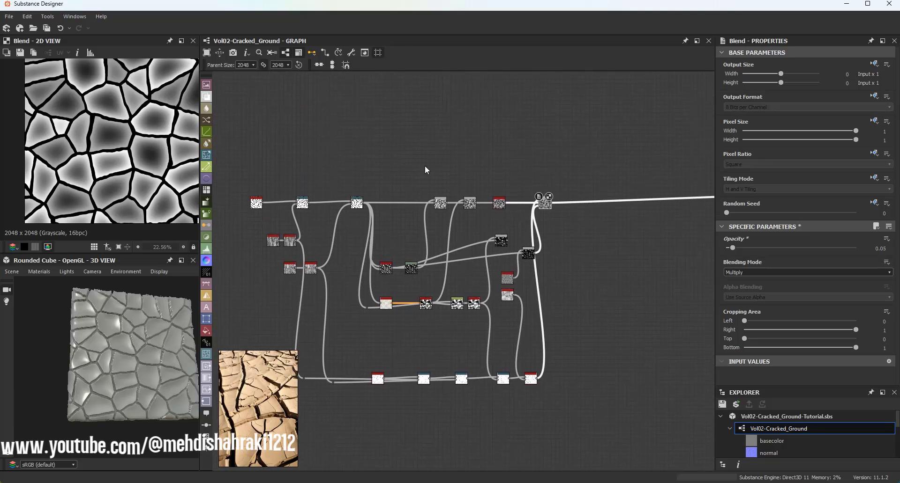
left_click(351, 52)
left_click(374, 76)
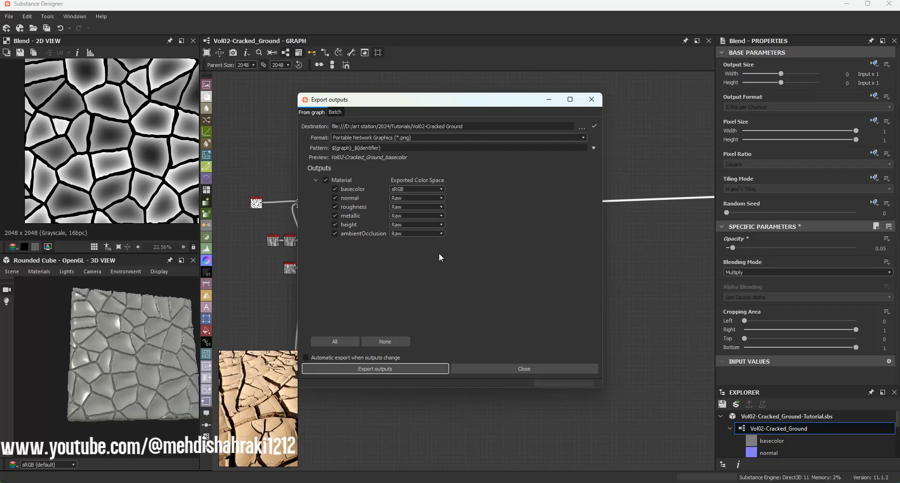
left_click(395, 370)
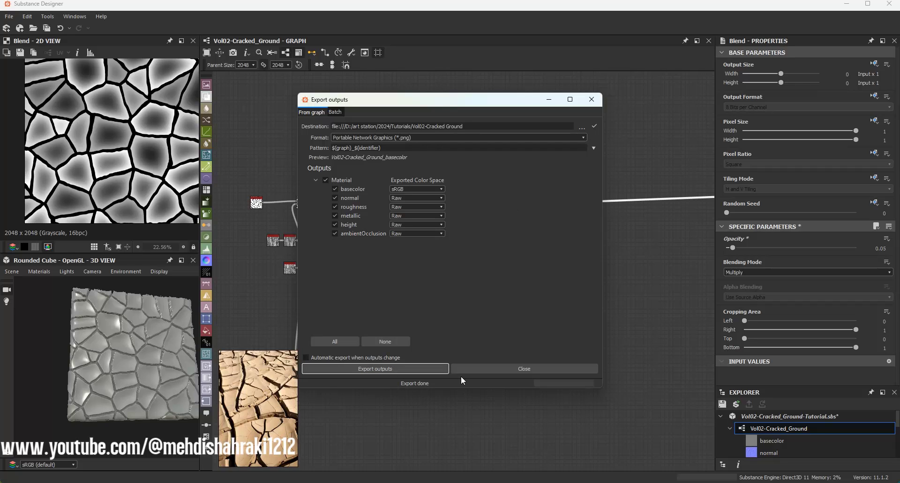
left_click(504, 369)
Switch to the sphere material preview03 scene in Marmoset Toolbag, add a new material and name it for the Vol02 cracked ground.
mouse_move(574, 482)
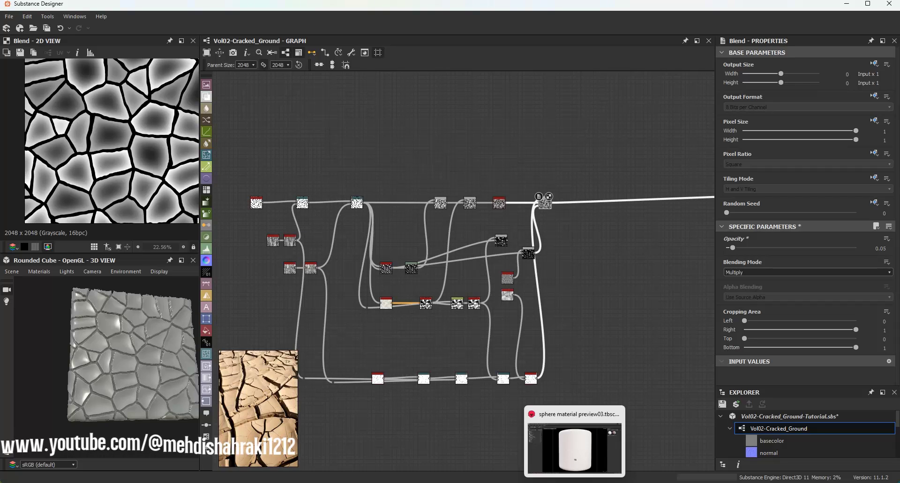
left_click(573, 447)
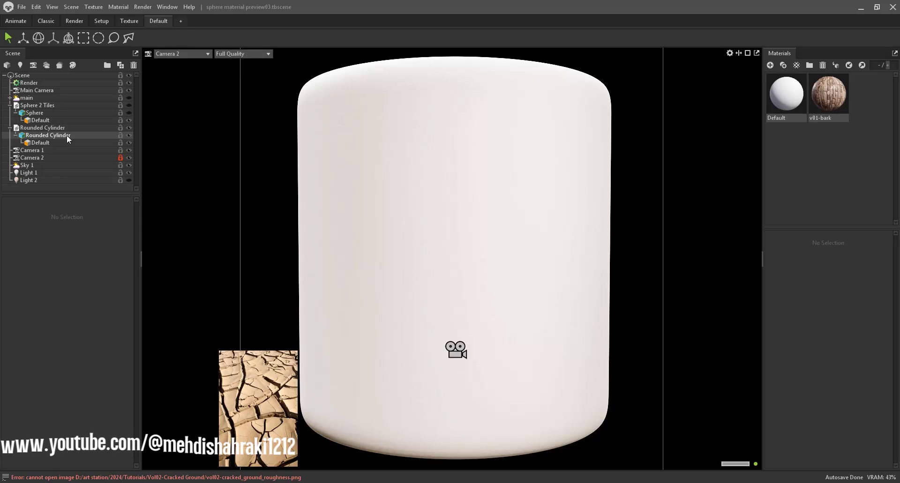
left_click(778, 65)
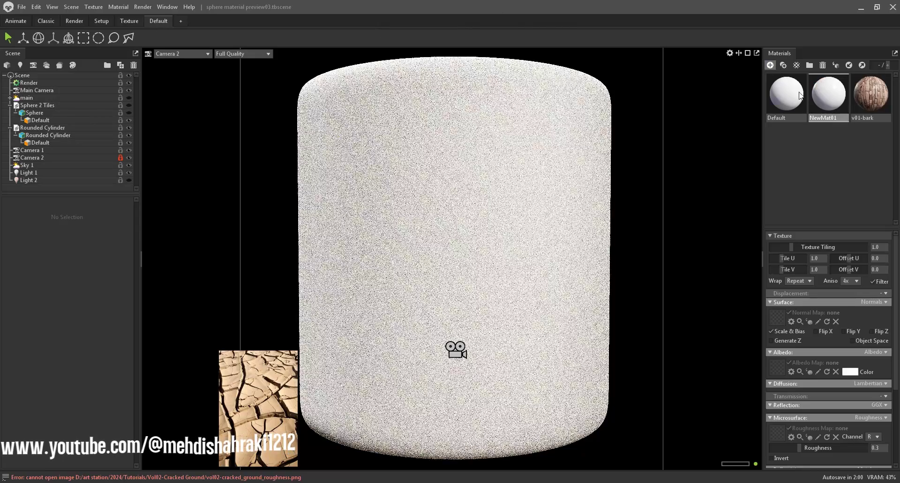
double_click(839, 119)
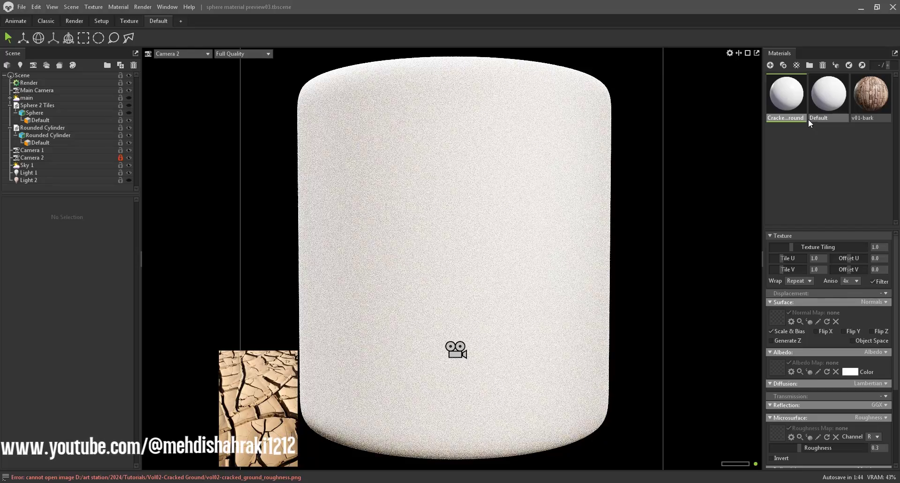
double_click(768, 118)
left_click(780, 148)
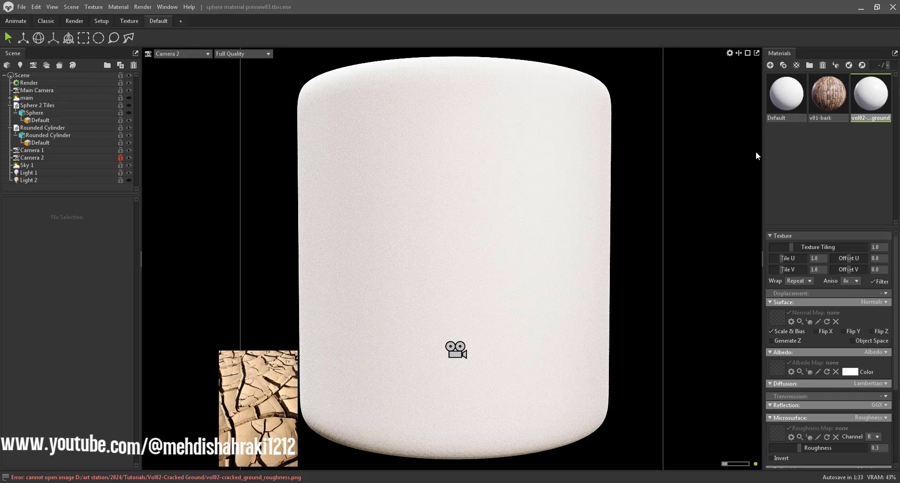
Load the exported Vol02-Cracked_Ground normal, basecolor and roughness images into the material's normal, albedo and roughness maps.
left_click(782, 317)
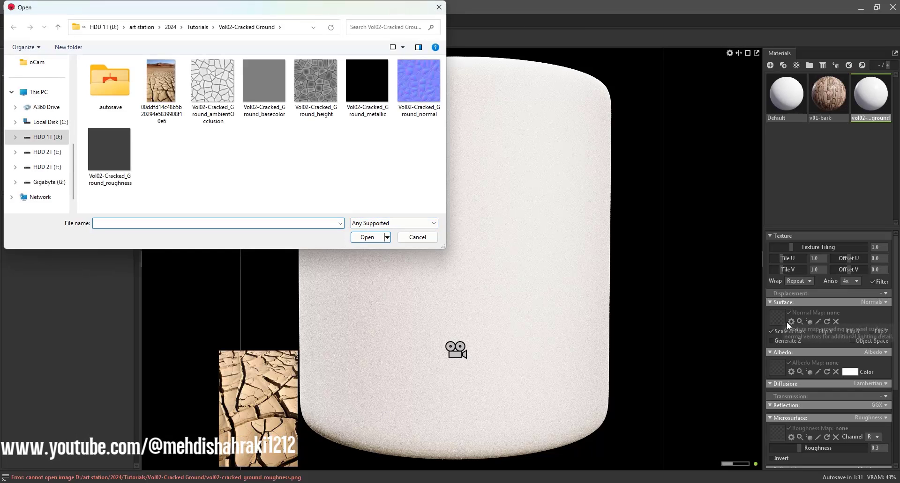
double_click(419, 89)
left_click(776, 367)
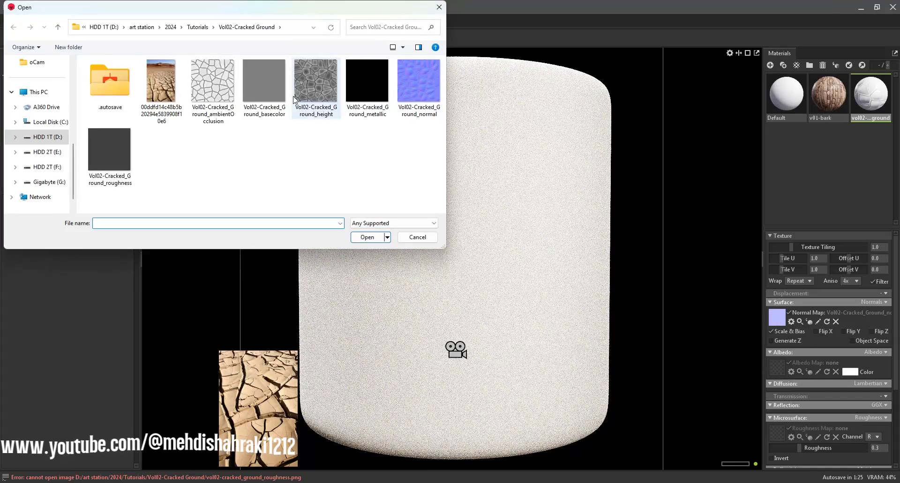
double_click(268, 91)
left_click(777, 432)
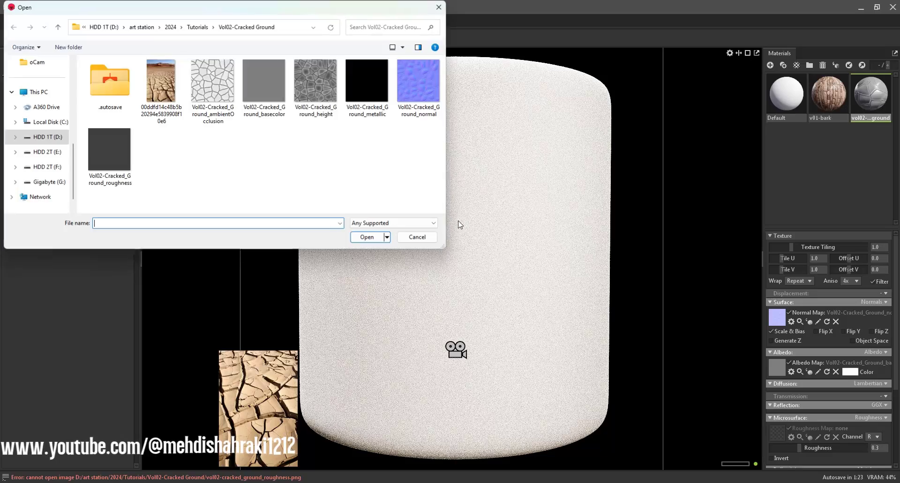
double_click(109, 150)
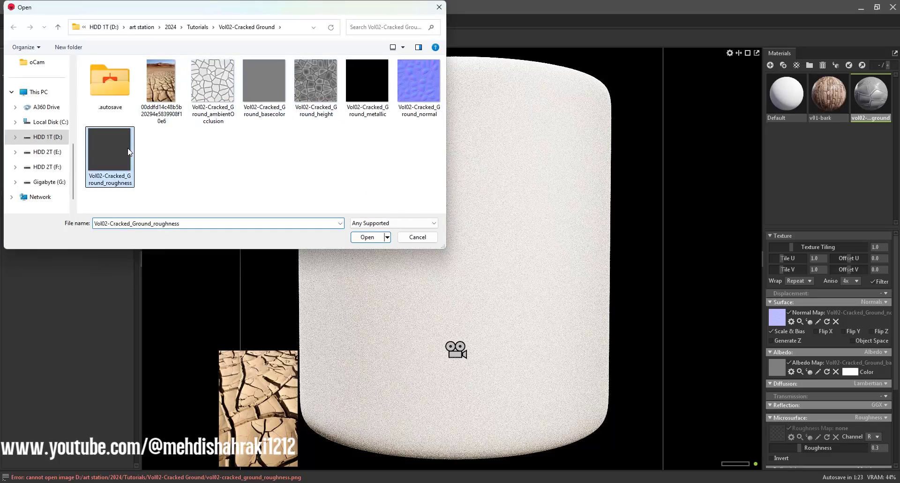
Load the metallic image as the metalness map, and enable Occlusion with the ambientOcclusion image as its map.
scroll(824, 328, "down", 2)
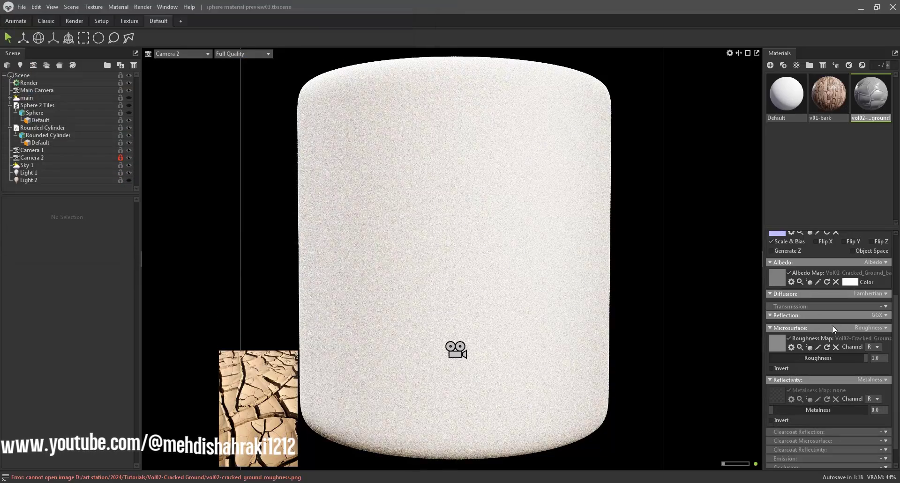
left_click(781, 395)
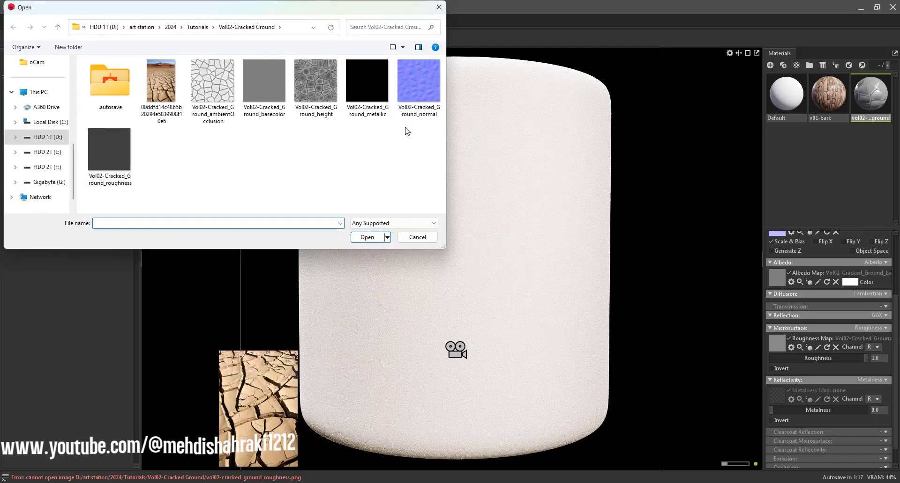
double_click(369, 102)
scroll(897, 380, "down", 1)
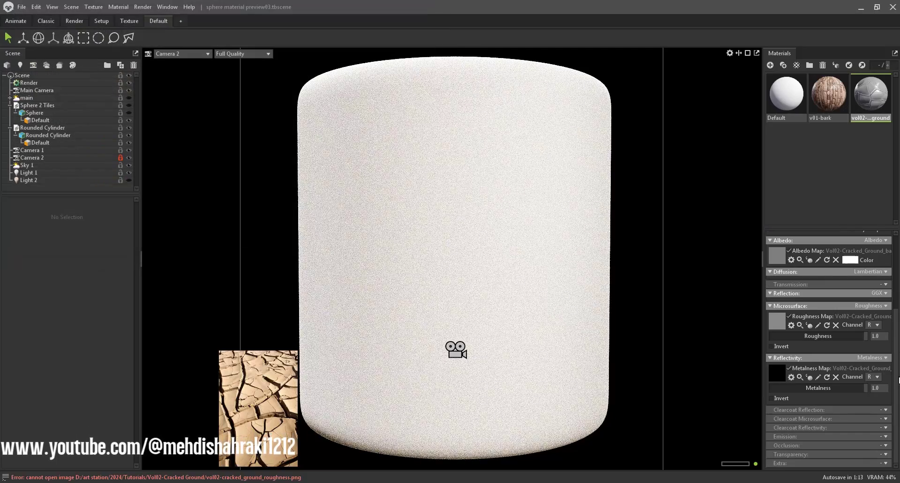
left_click(885, 446)
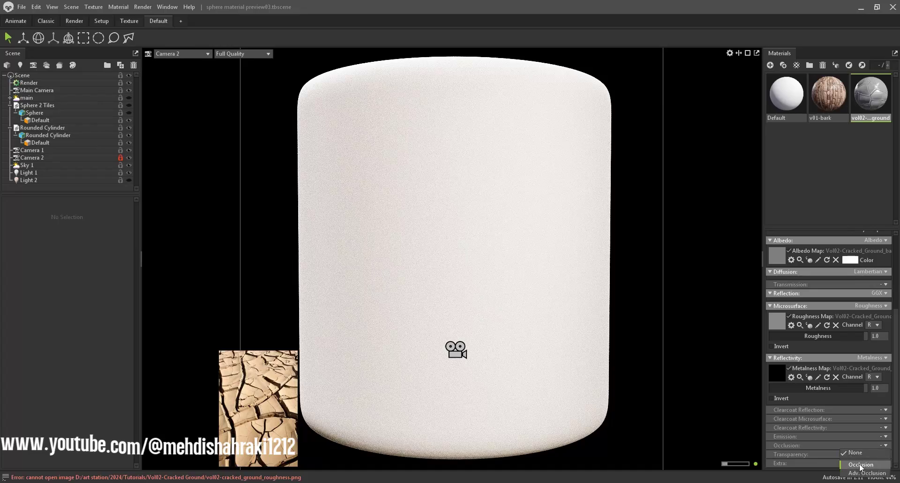
left_click(860, 465)
left_click(782, 460)
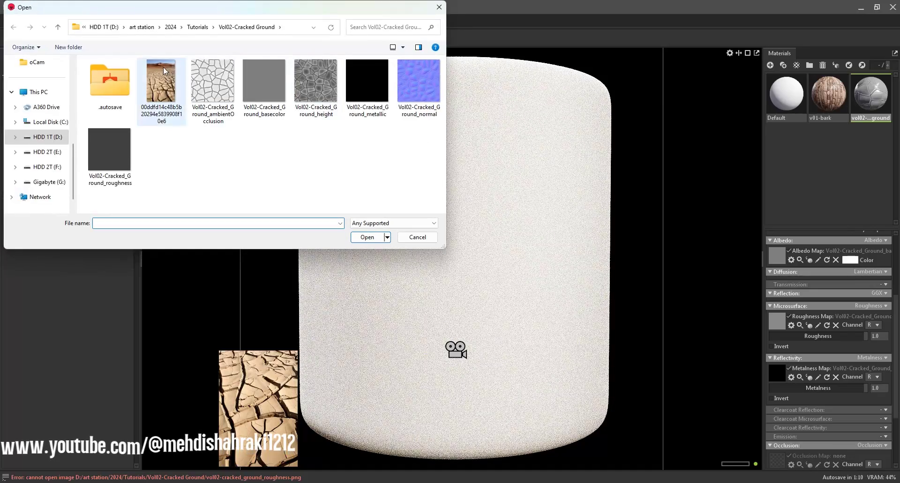
double_click(217, 96)
Enable Height displacement on the material and load Vol02-Cracked_Ground_height as its displacement map.
scroll(852, 351, "up", 5)
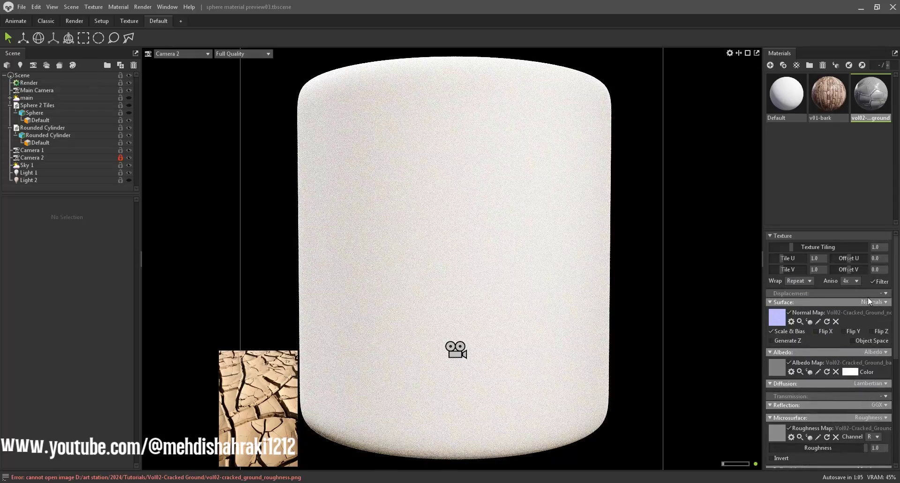
left_click(867, 296)
left_click(871, 313)
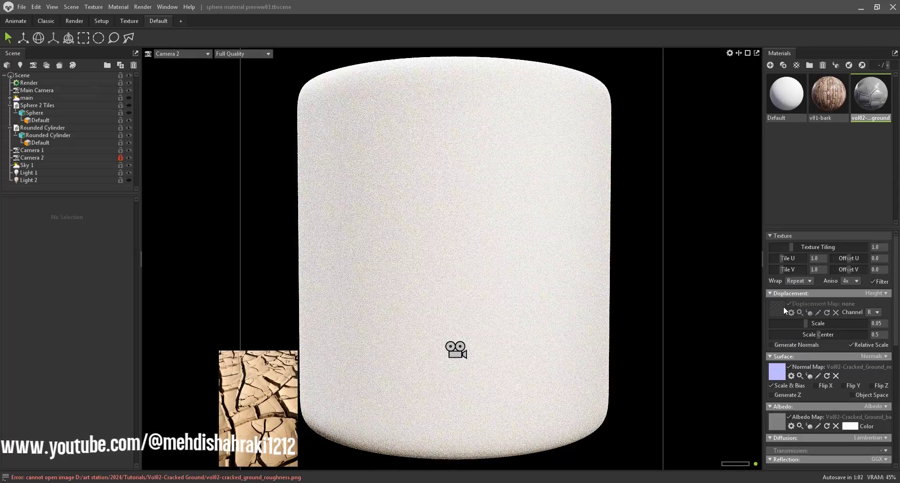
left_click(783, 309)
double_click(321, 86)
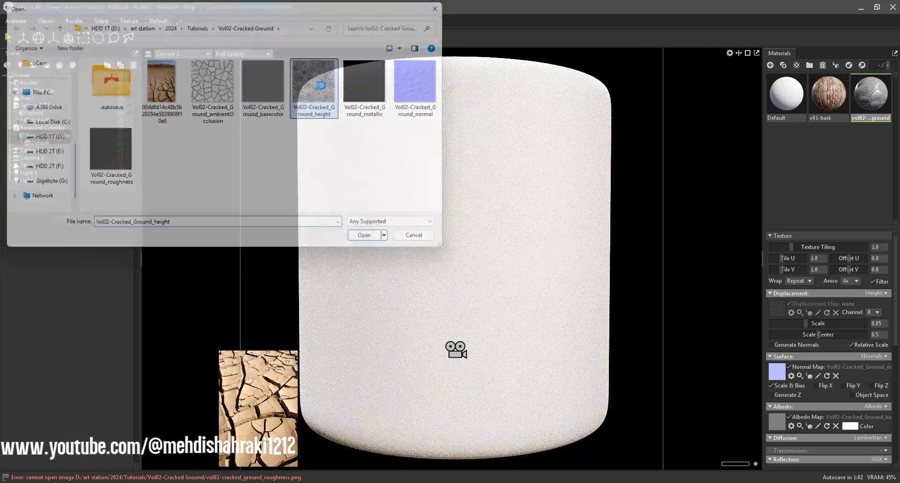
Apply the cracked ground material to the rounded cylinder and flip its normal map's Y channel.
left_click_drag(870, 96, 460, 284)
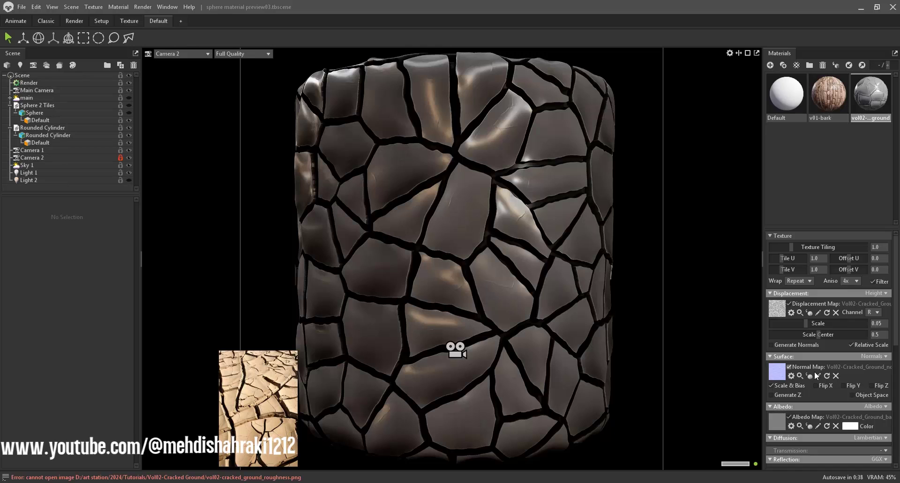
left_click(842, 386)
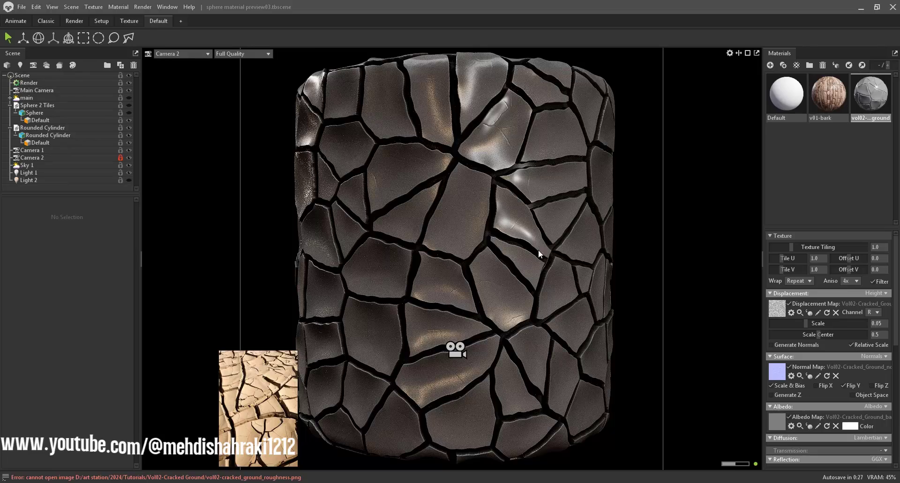
Set the cracked ground material's texture tiling to 1.4 and its displacement scale to 0.075.
left_click_drag(882, 247, 861, 245)
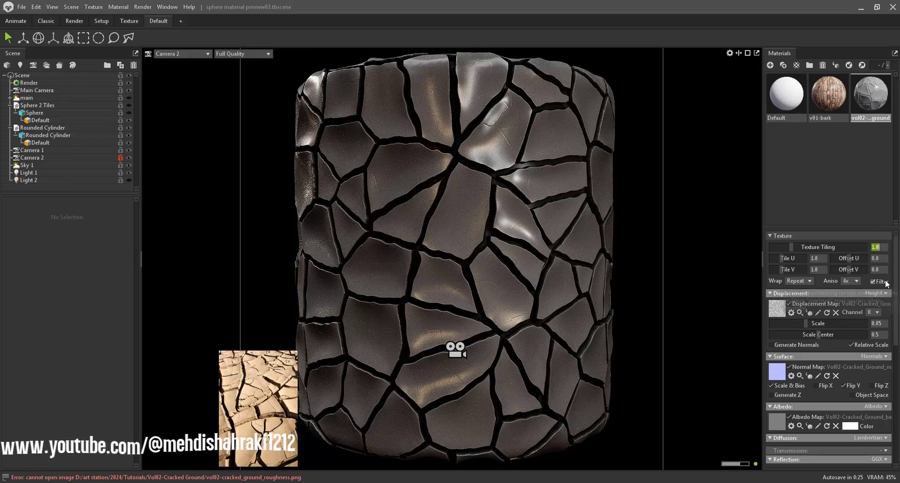
type("1.6")
key("Return")
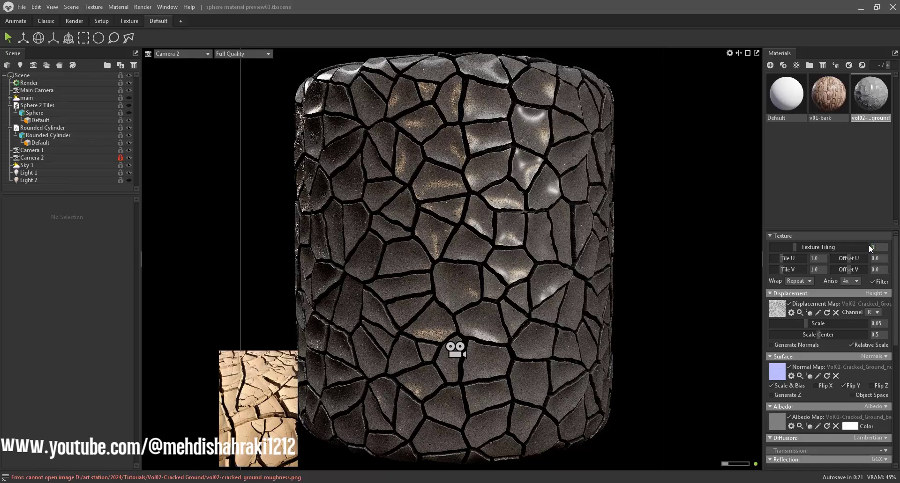
type("1.4")
key("Return")
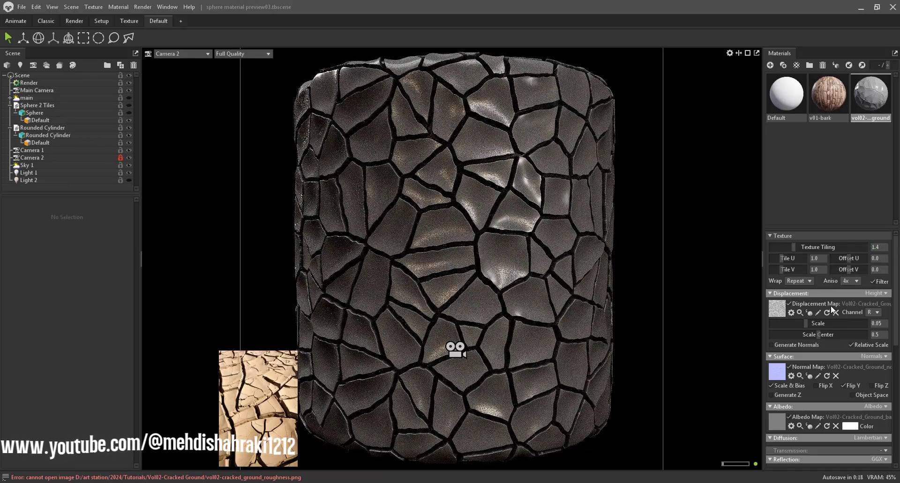
left_click_drag(808, 322, 814, 322)
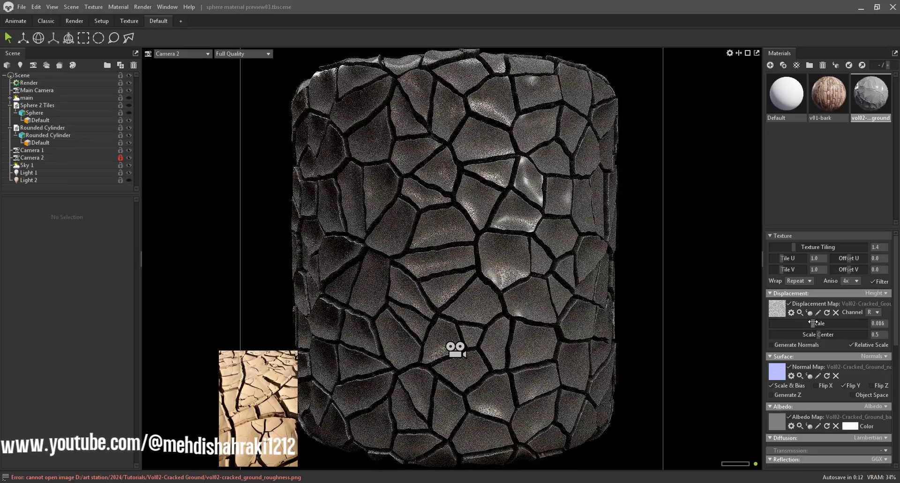
left_click_drag(812, 323, 810, 323)
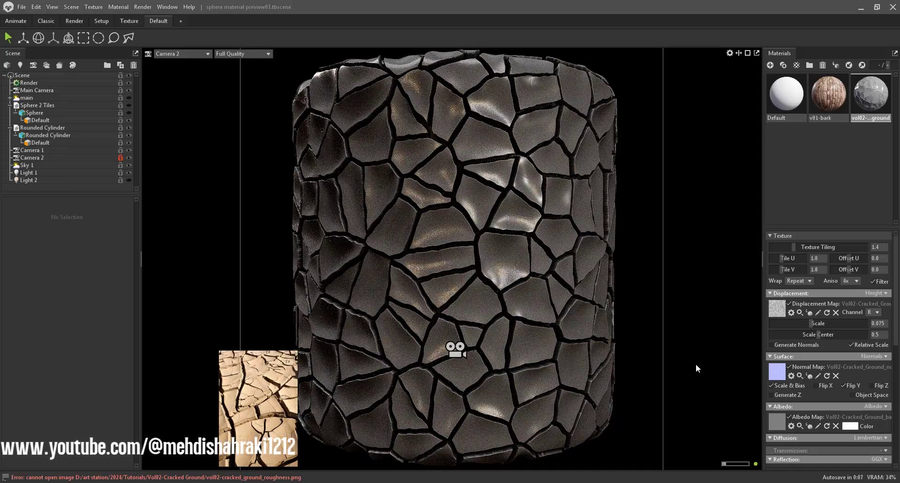
Remove the albedo map and set the albedo color to light grey c3c3c3.
left_click(835, 426)
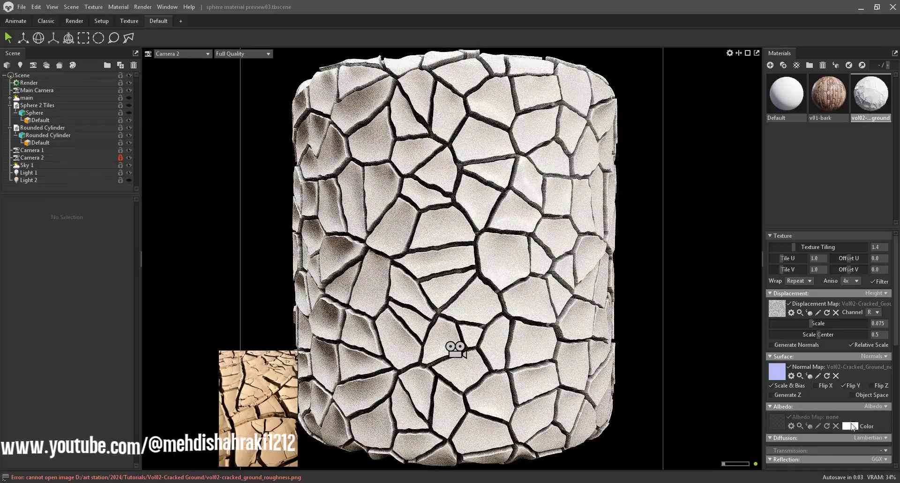
left_click(849, 426)
left_click(338, 206)
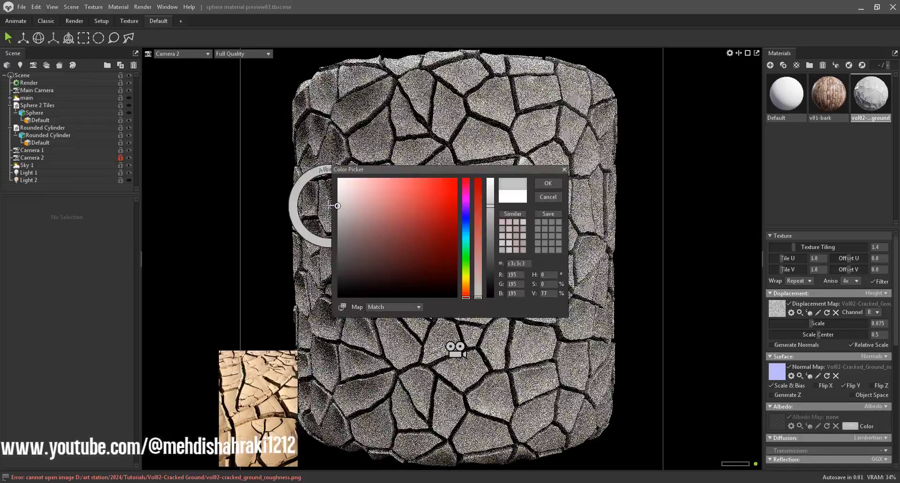
left_click(558, 184)
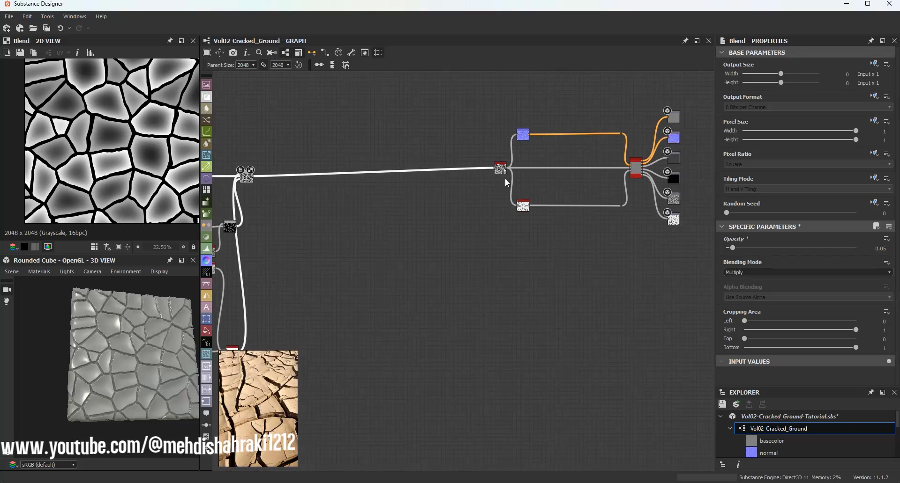
Return to Substance Designer and examine the Normal node's output up close in the 2D view.
scroll(517, 143, "up", 3)
double_click(525, 131)
scroll(89, 136, "up", 4)
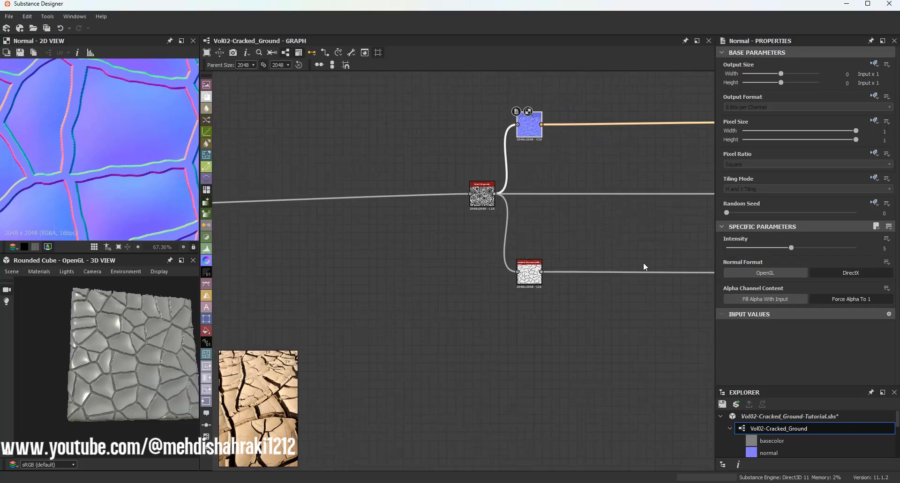
scroll(177, 131, "up", 3)
scroll(176, 134, "down", 4)
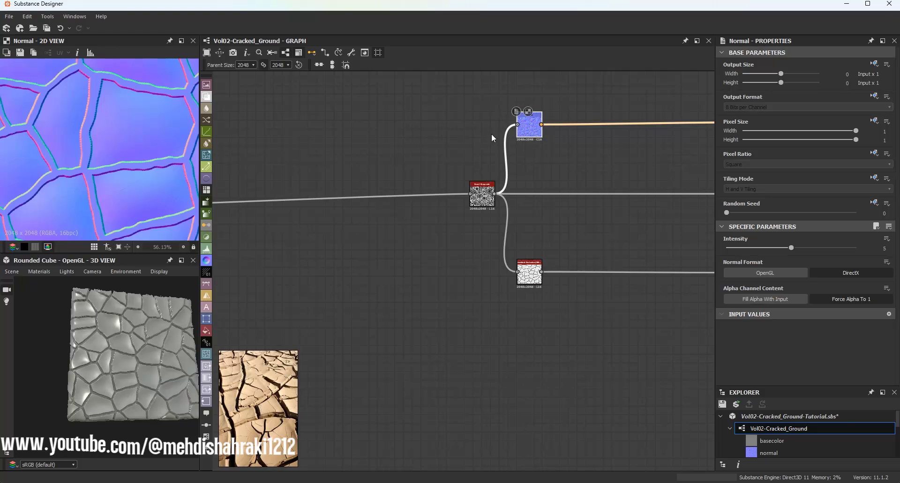
Set the opacity of the Multiply Blend that follows the Blur HQ Grayscale node to 0.35.
scroll(491, 133, "down", 6)
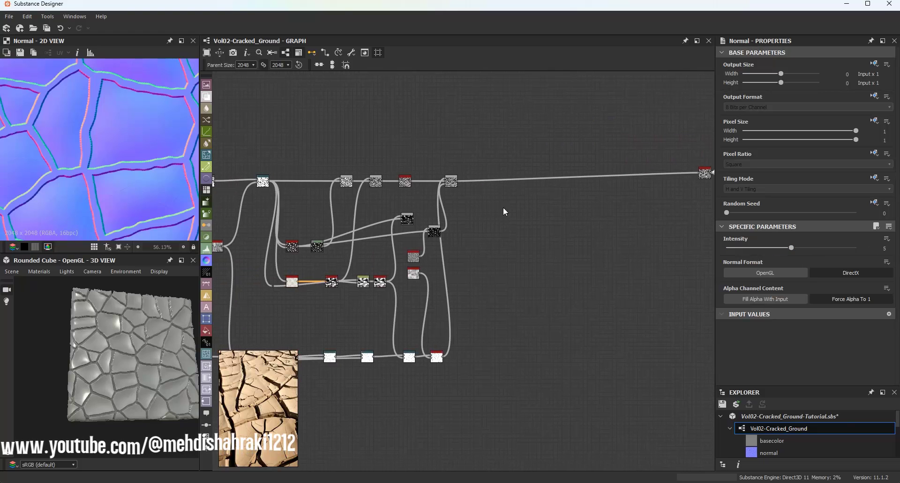
scroll(445, 178, "up", 5)
left_click(466, 201)
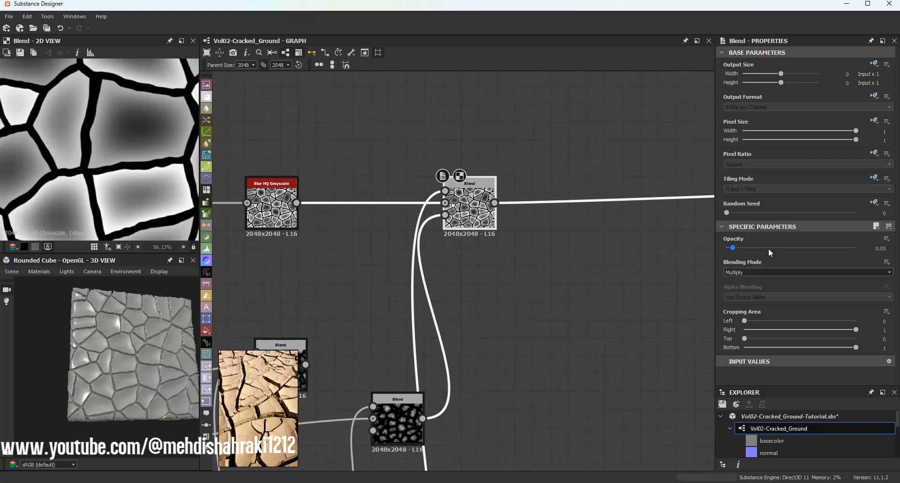
left_click(768, 249)
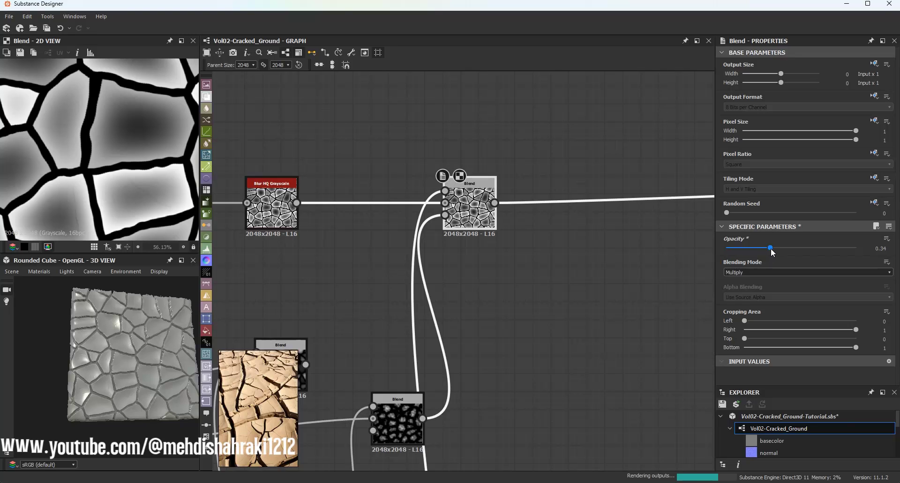
left_click_drag(769, 249, 771, 248)
Re-export the graph's outputs and switch to Marmoset Toolbag.
left_click(350, 53)
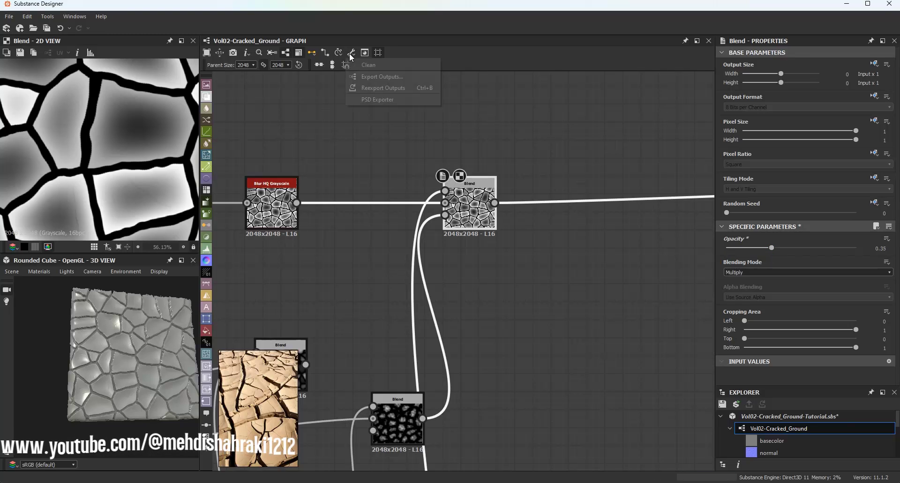
left_click(364, 88)
key("alt+Tab")
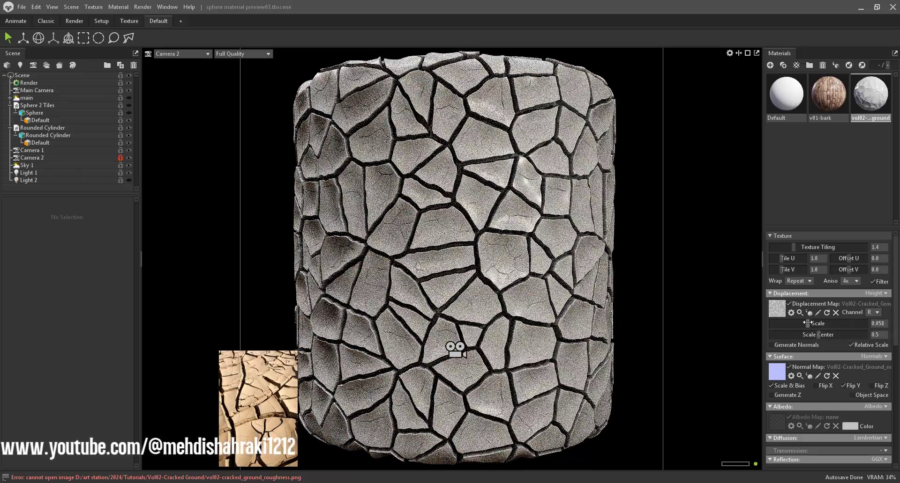
Set the cracked ground material's displacement scale to 0.083 and return to Substance Designer.
left_click_drag(809, 323, 811, 323)
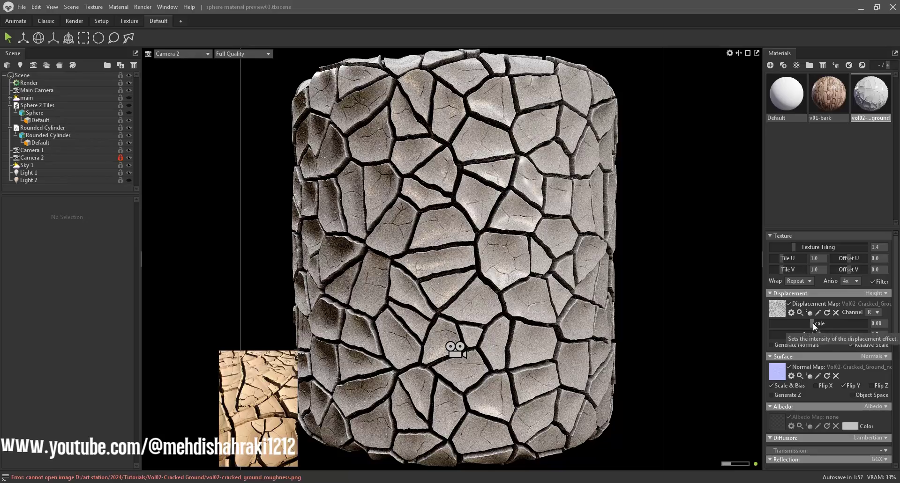
left_click_drag(812, 322, 813, 323)
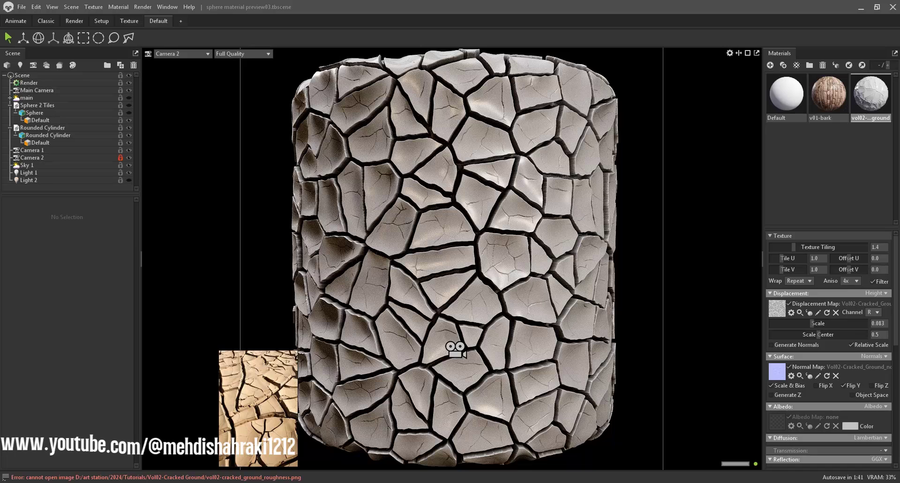
mouse_move(594, 482)
left_click(593, 482)
Reposition the Levels node so it sits beside the Non Uniform Blur Grayscale node.
scroll(381, 275, "down", 4)
middle_click_drag(381, 274, 660, 157)
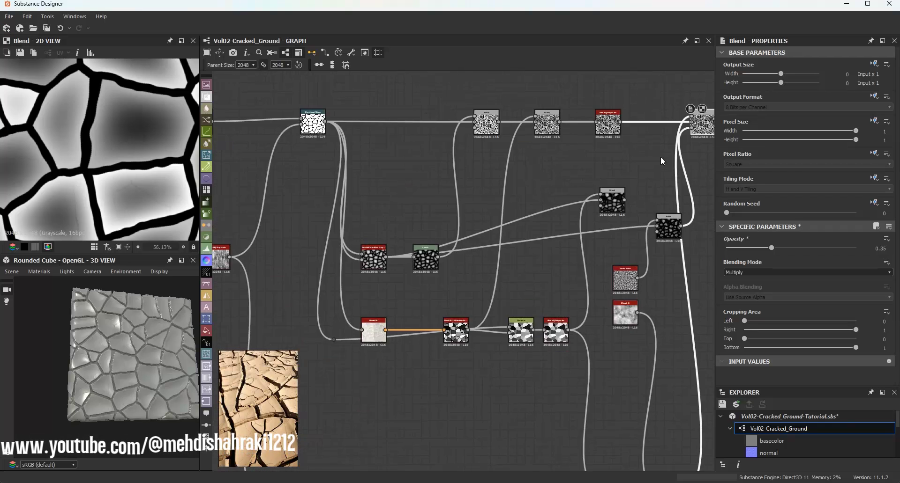
scroll(628, 185, "down", 3)
scroll(569, 271, "up", 1)
middle_click_drag(629, 200, 569, 161)
scroll(570, 161, "up", 4)
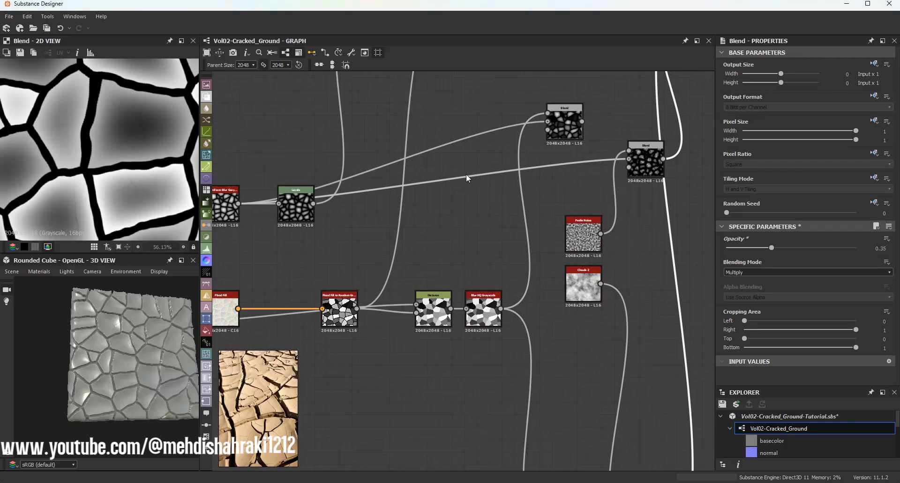
middle_click_drag(465, 173, 525, 198)
left_click_drag(361, 241, 367, 234)
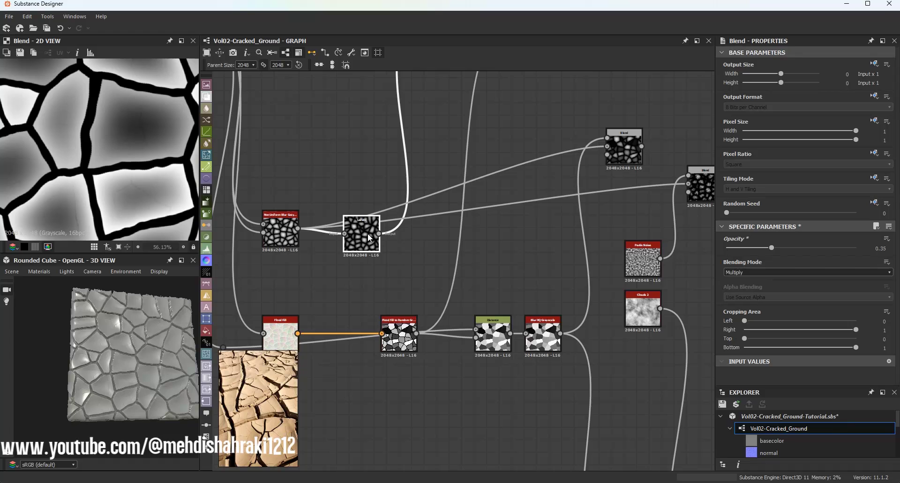
scroll(296, 218, "up", 4)
scroll(421, 234, "down", 1)
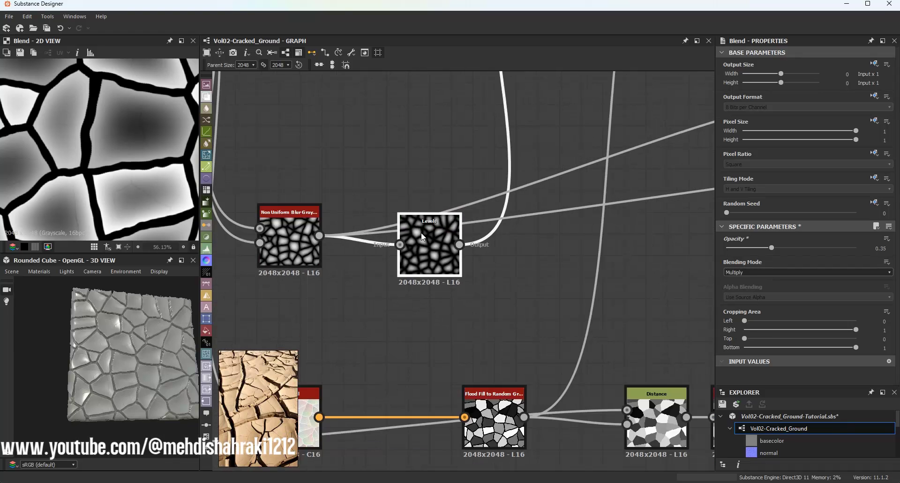
scroll(426, 239, "down", 2)
scroll(436, 243, "down", 3)
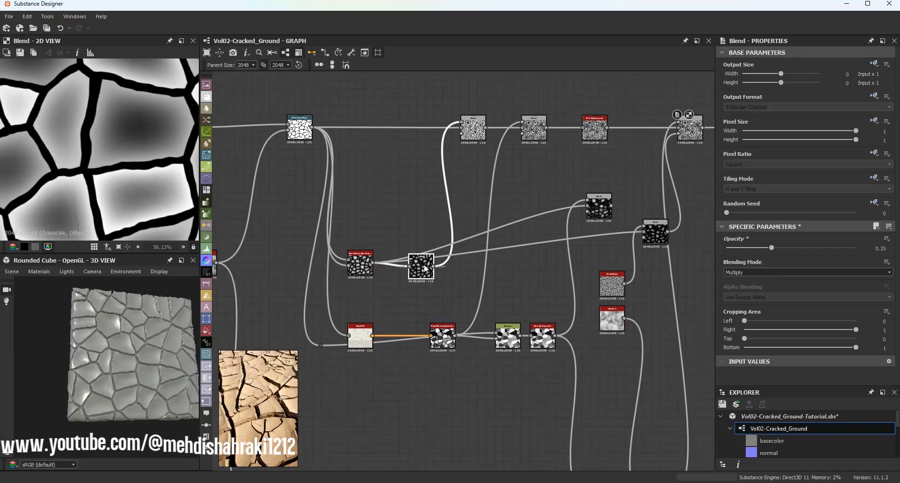
scroll(424, 264, "up", 4)
left_click_drag(420, 260, 419, 257)
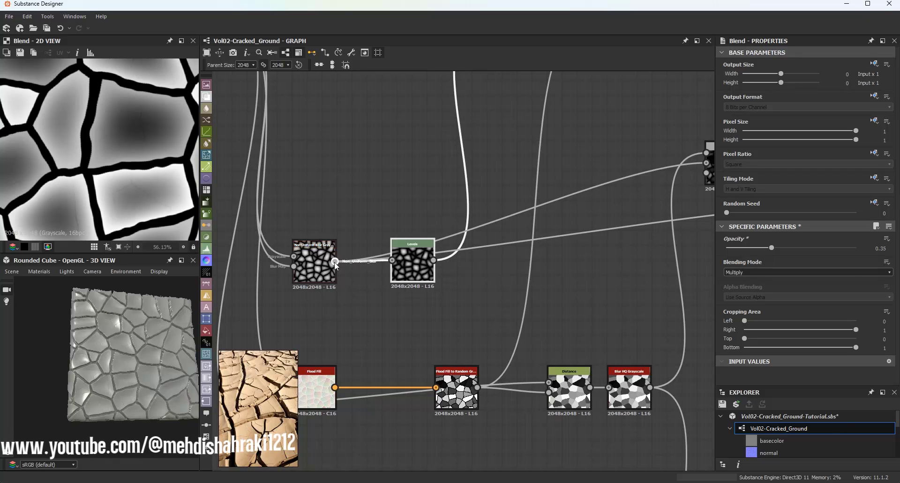
Add an Invert Grayscale node after the Non Uniform Blur Grayscale and connect it to the Background of the Perlin Noise Blend.
left_click_drag(336, 263, 561, 202)
type("in")
left_click(435, 212)
middle_click_drag(561, 202, 325, 202)
left_click_drag(326, 202, 575, 208)
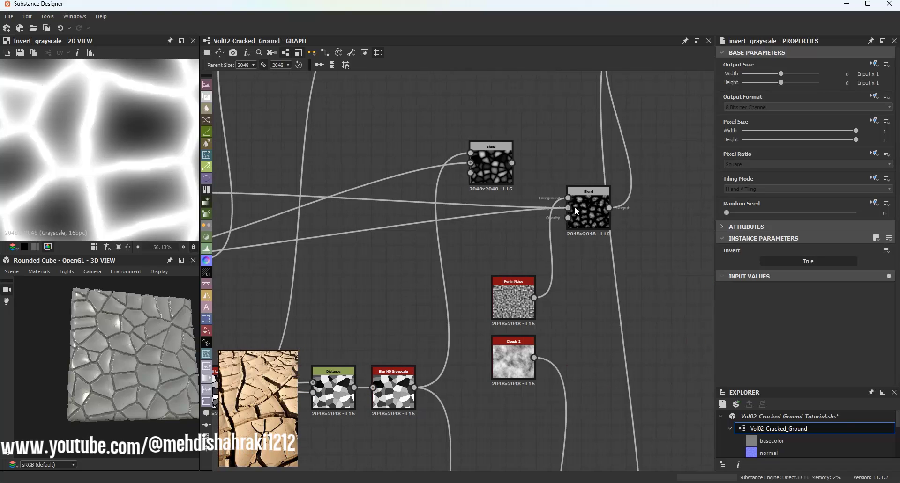
Examine the output of the Perlin Noise Subtract Blend up close in the 2D view.
double_click(575, 209)
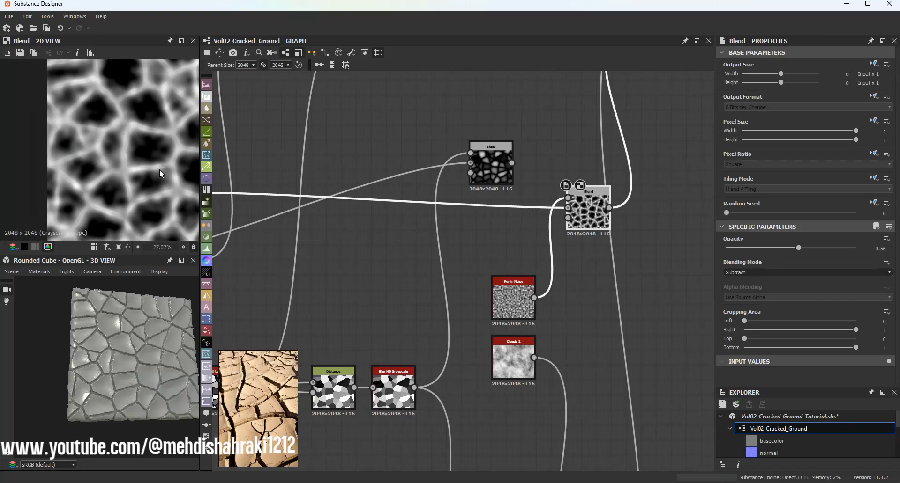
scroll(125, 124, "up", 4)
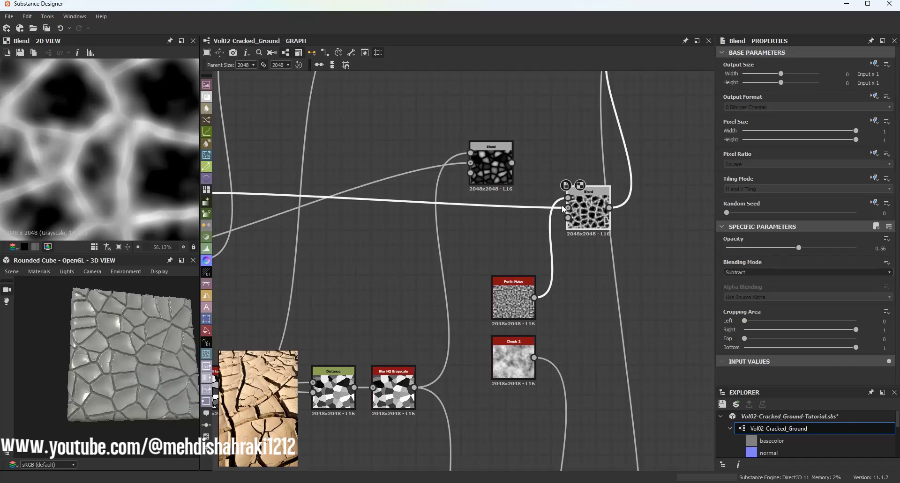
scroll(545, 203, "down", 3)
scroll(562, 206, "up", 2)
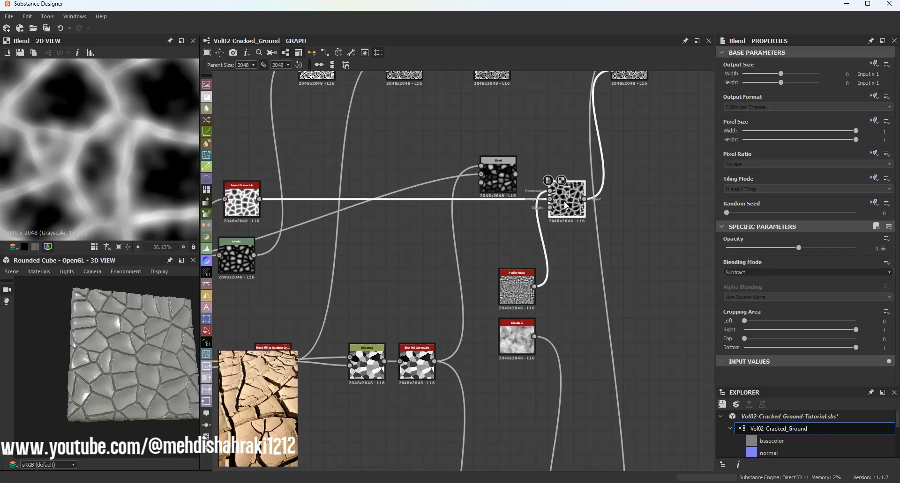
left_click_drag(566, 206, 567, 207)
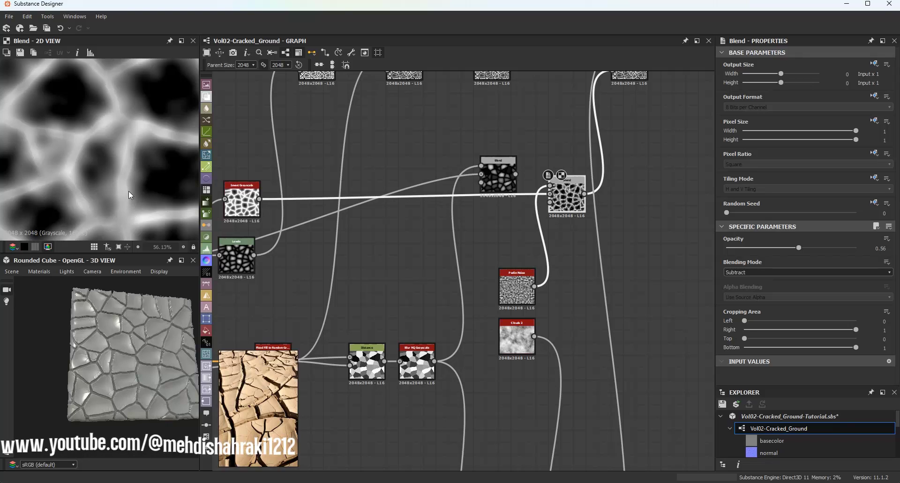
scroll(127, 194, "down", 3)
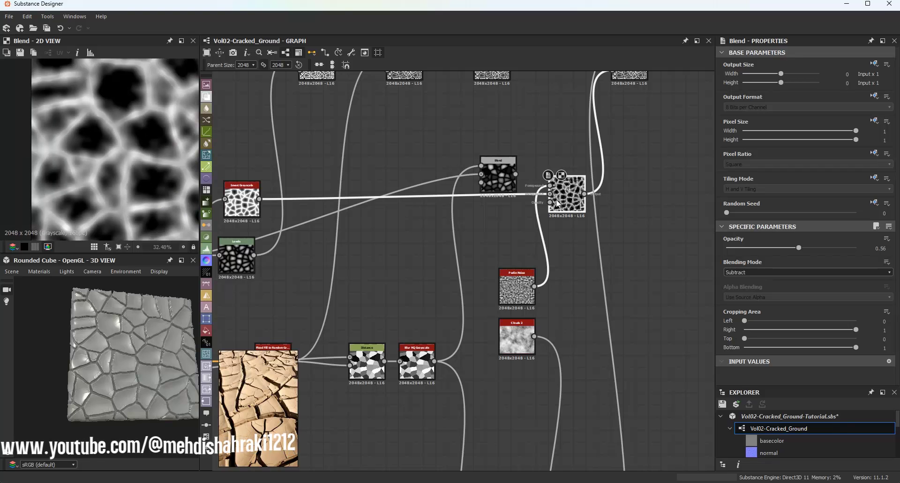
scroll(557, 205, "up", 2)
middle_click_drag(557, 205, 465, 212)
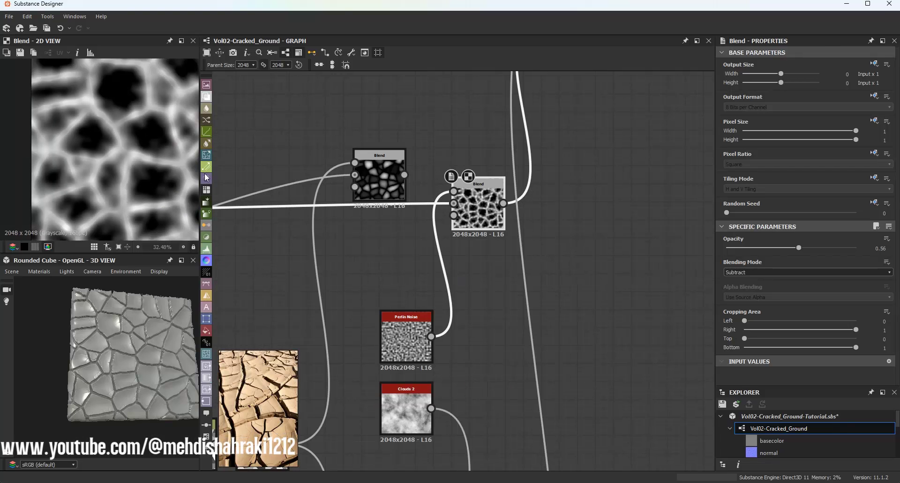
Add a Blend node with the Subtract Blend as background and the Directional Warp crack pattern as foreground, routed through a Dot node.
scroll(174, 183, "up", 3)
scroll(493, 205, "up", 2)
left_click_drag(508, 202, 570, 201)
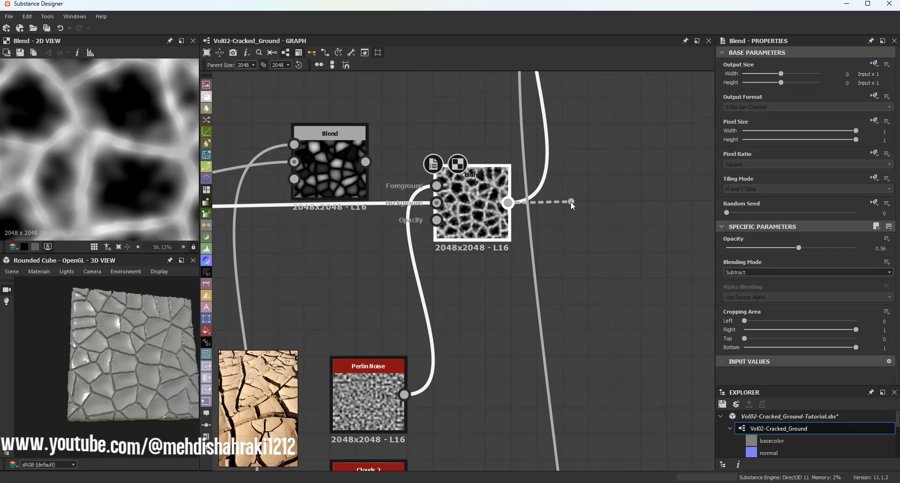
left_click(604, 217)
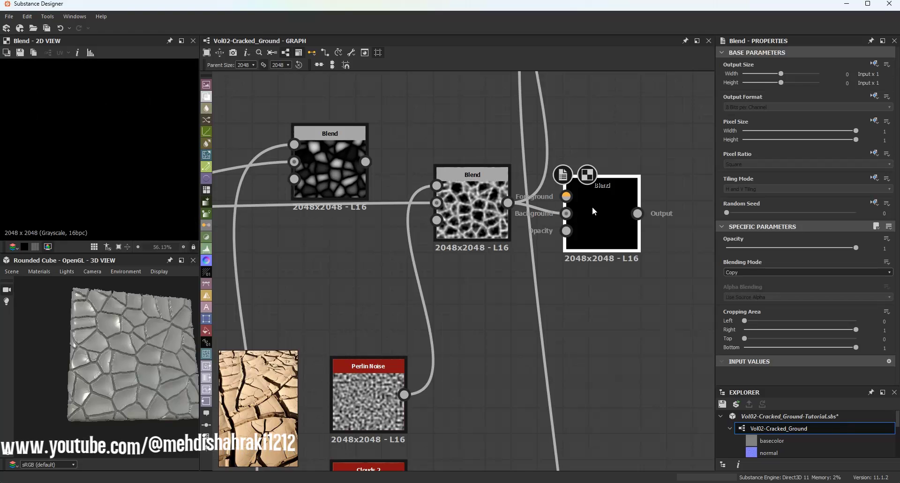
scroll(545, 192, "down", 5)
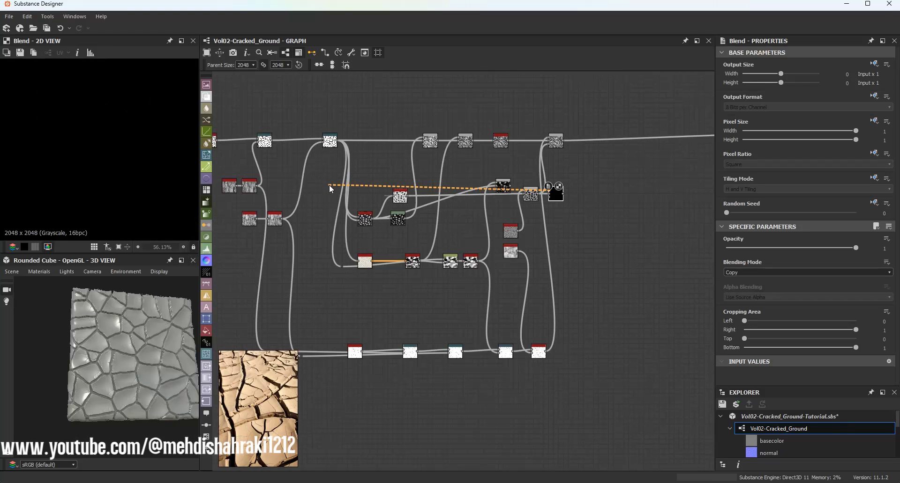
left_click_drag(330, 192, 335, 189)
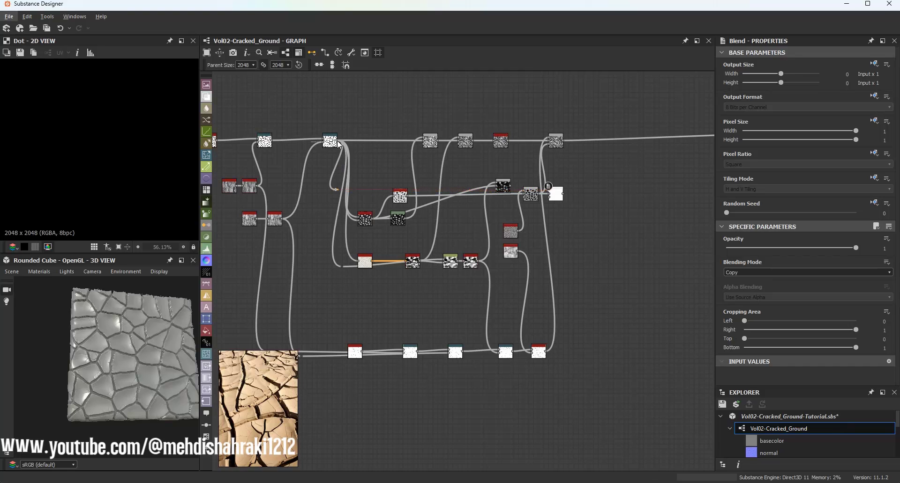
scroll(511, 195, "up", 5)
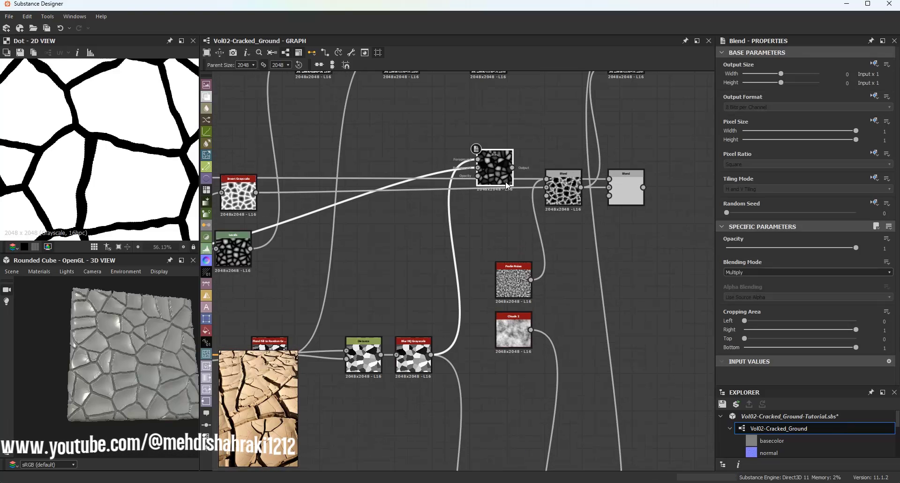
Delete the unused Blend beside the Subtract Blend and set the new Blend's blending mode to Multiply.
left_click(499, 164)
double_click(626, 190)
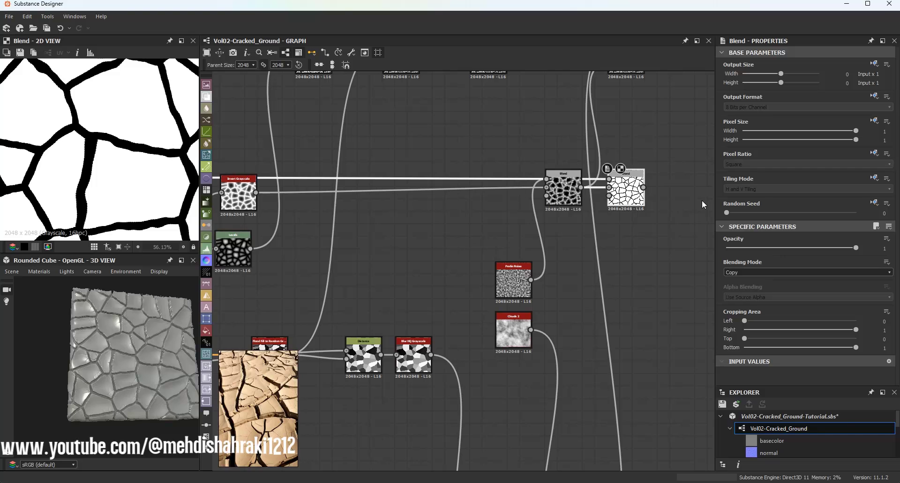
left_click(732, 276)
left_click(749, 295)
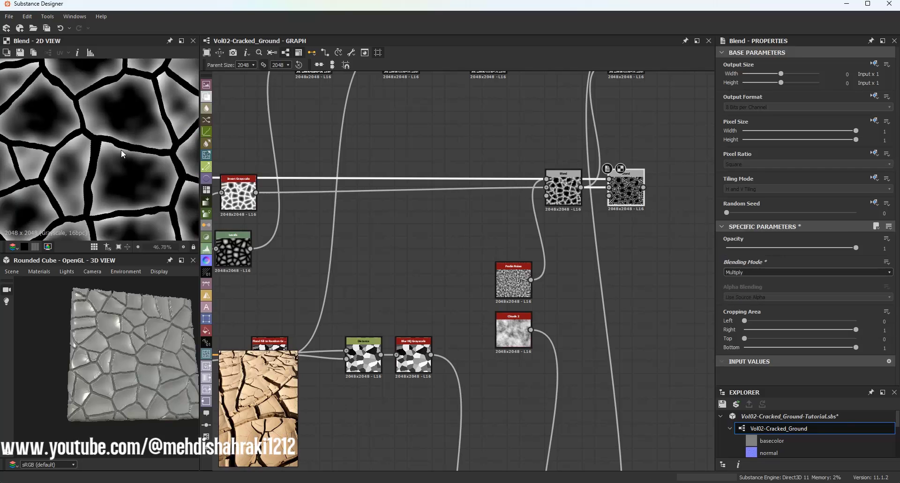
Connect the new Multiply Blend's output to the Opacity input of the final Blend.
scroll(119, 152, "up", 6)
scroll(120, 152, "down", 4)
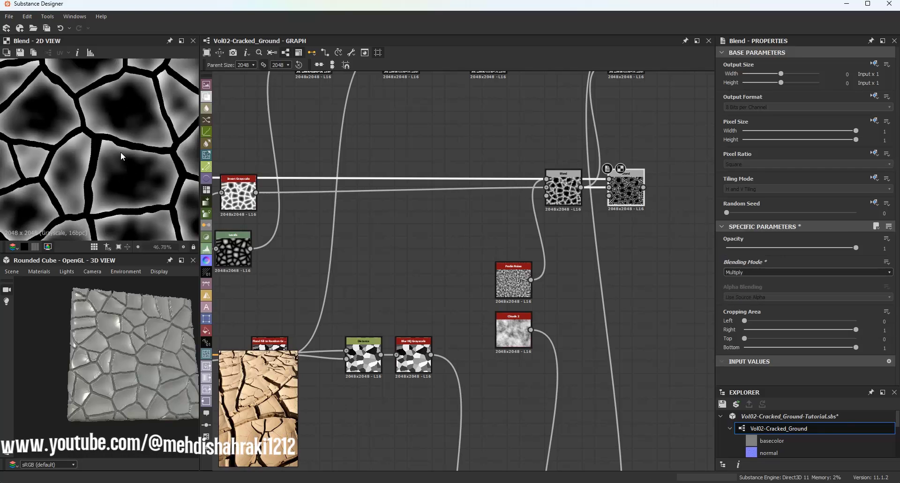
middle_click_drag(526, 198, 403, 260)
left_click_drag(520, 249, 631, 127)
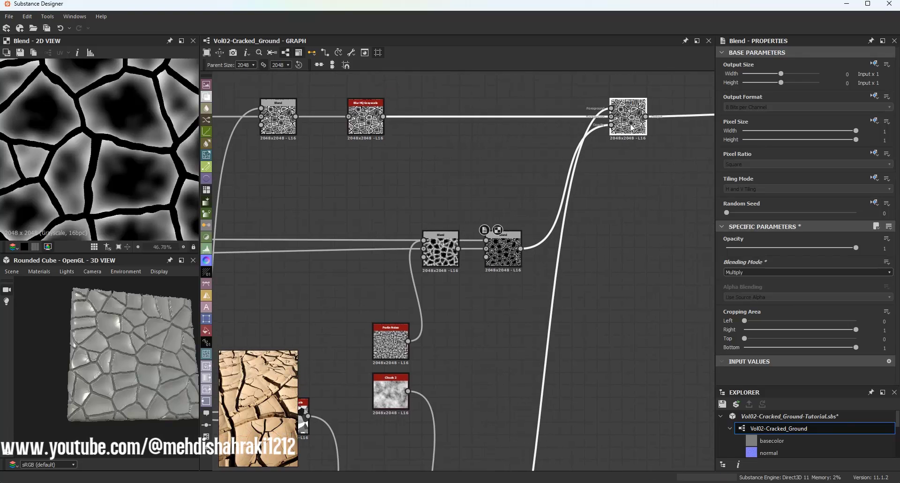
Inspect the fine cracks on the 3D preview and set the final Blend's opacity to 0.15.
scroll(100, 337, "up", 5)
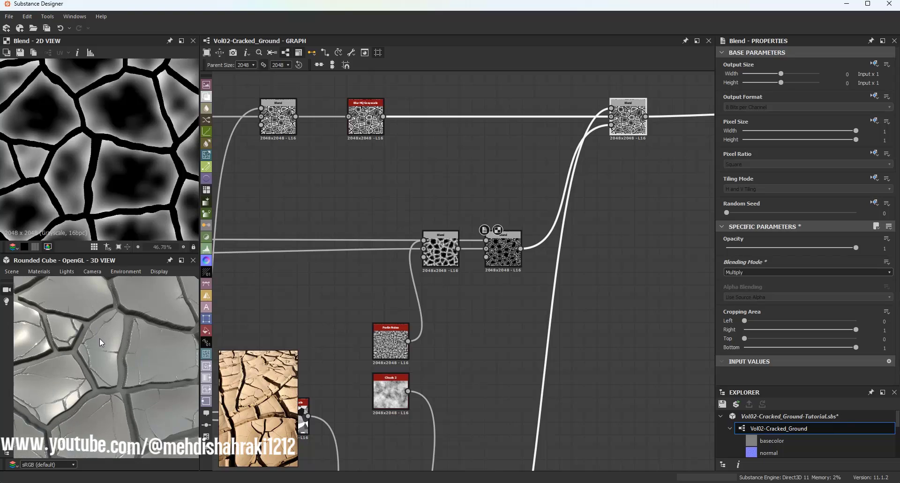
scroll(106, 346, "up", 2)
scroll(117, 355, "down", 3)
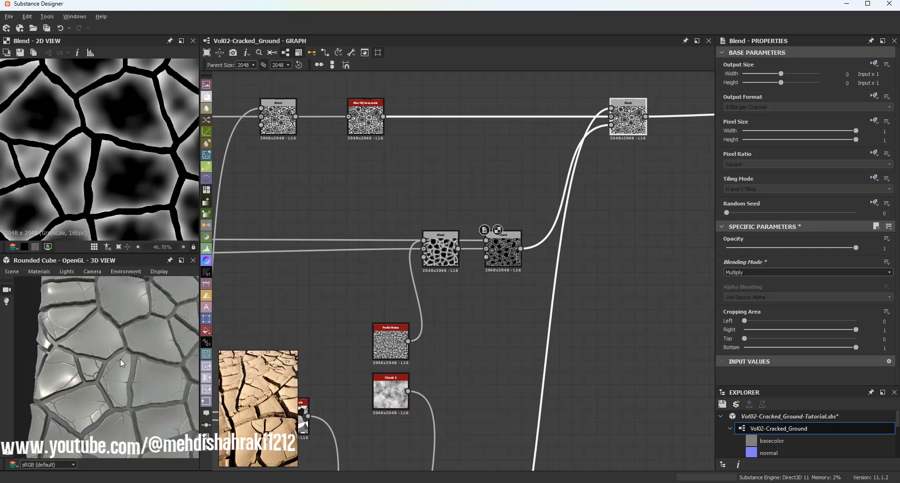
left_click_drag(108, 349, 126, 338)
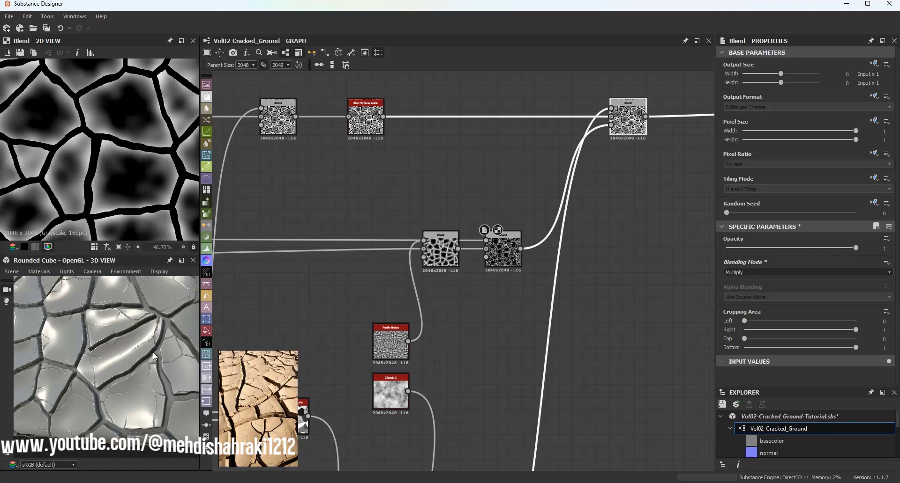
mouse_move(109, 330)
left_mouse_down()
mouse_move(128, 395)
mouse_move(123, 353)
mouse_move(170, 373)
mouse_move(156, 372)
mouse_move(148, 348)
mouse_move(95, 329)
mouse_move(111, 358)
mouse_move(128, 328)
mouse_move(112, 331)
left_mouse_up()
left_click_drag(856, 248, 745, 247)
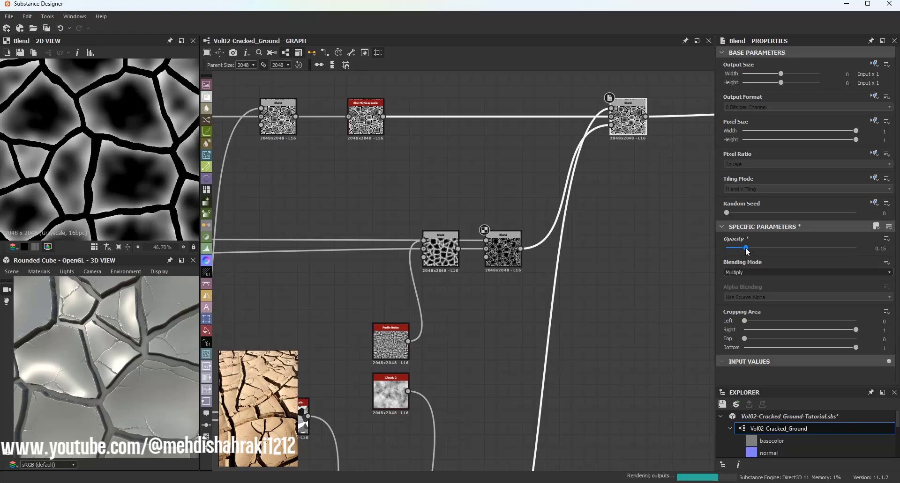
scroll(132, 392, "down", 4)
mouse_move(114, 378)
left_mouse_down("alt")
mouse_move(107, 330)
mouse_move(97, 351)
mouse_move(109, 375)
mouse_move(123, 367)
left_mouse_up("alt")
Set the Intensity of the first two Directional Warp nodes after Cells 3 to 0.
scroll(428, 345, "down", 3)
middle_click_drag(432, 343, 519, 154)
scroll(387, 330, "up", 3)
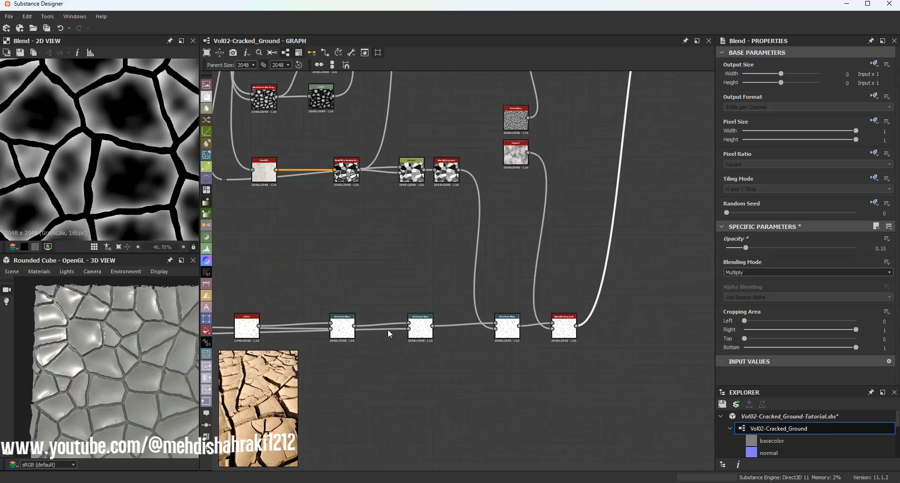
middle_click_drag(281, 341, 484, 248)
scroll(436, 241, "up", 2)
left_click(438, 220)
left_click(635, 220)
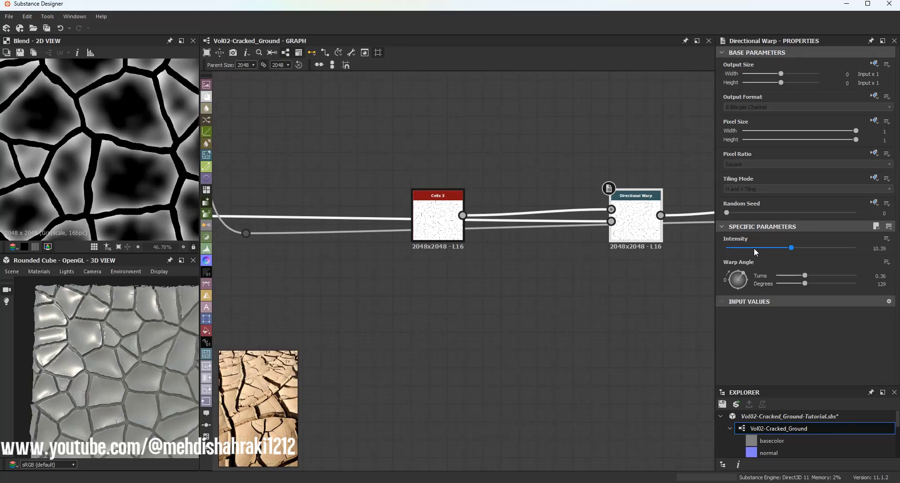
middle_click_drag(678, 243, 365, 244)
left_click(500, 230)
left_click_drag(753, 248, 722, 248)
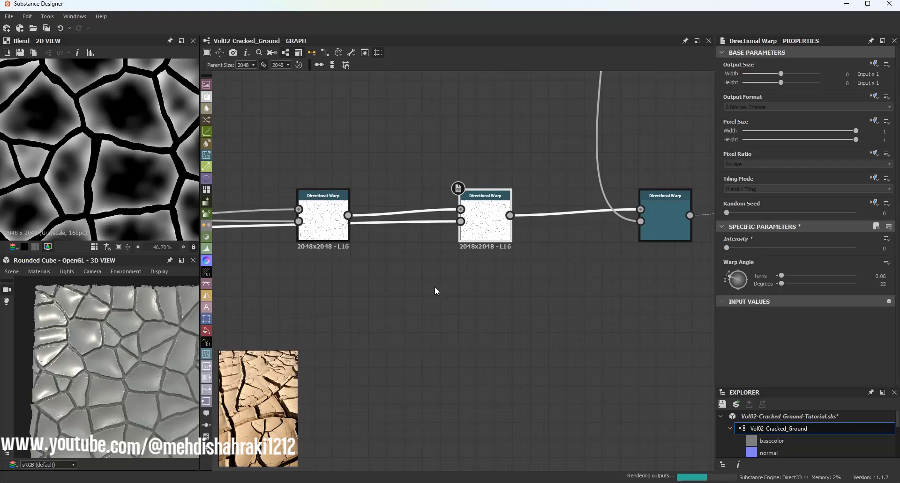
Inspect the fine cracks up close on the 3D preview and compare them with the reference photo.
scroll(139, 353, "up", 4)
scroll(138, 352, "up", 1)
left_click_drag(138, 350, 136, 376)
scroll(122, 348, "down", 1)
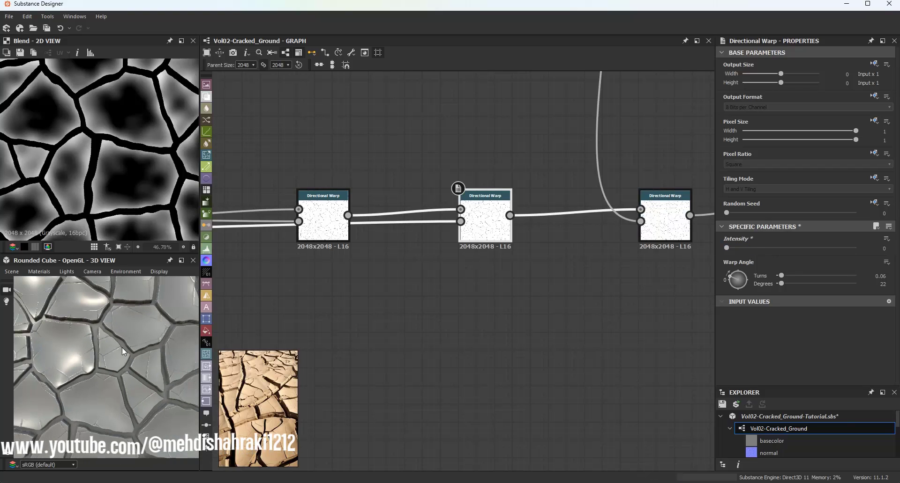
scroll(273, 438, "up", 3)
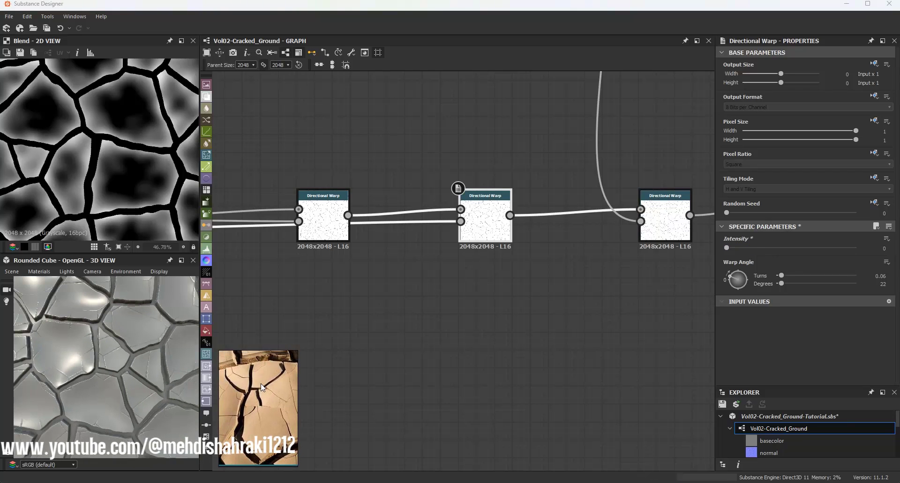
scroll(116, 347, "up", 2)
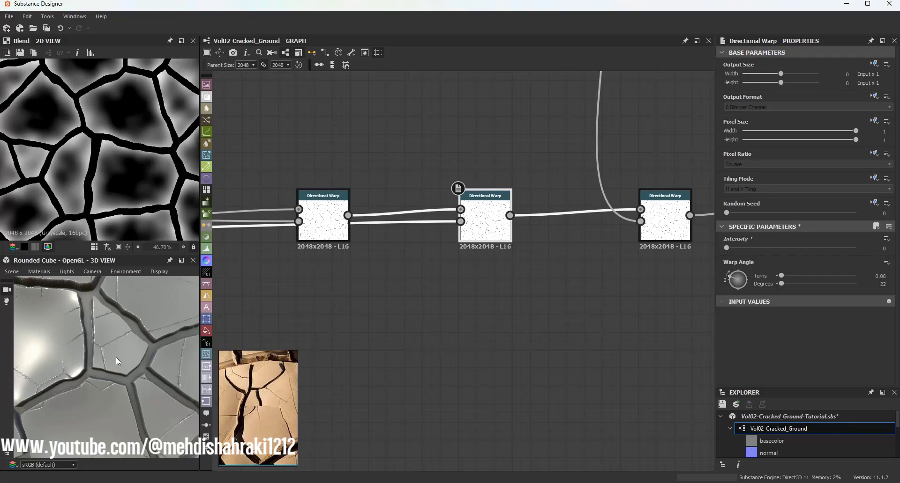
left_click_drag(116, 358, 117, 370)
Set the Intensity of the first two Directional Warp nodes after Cells 3 to 5.
left_click(323, 206)
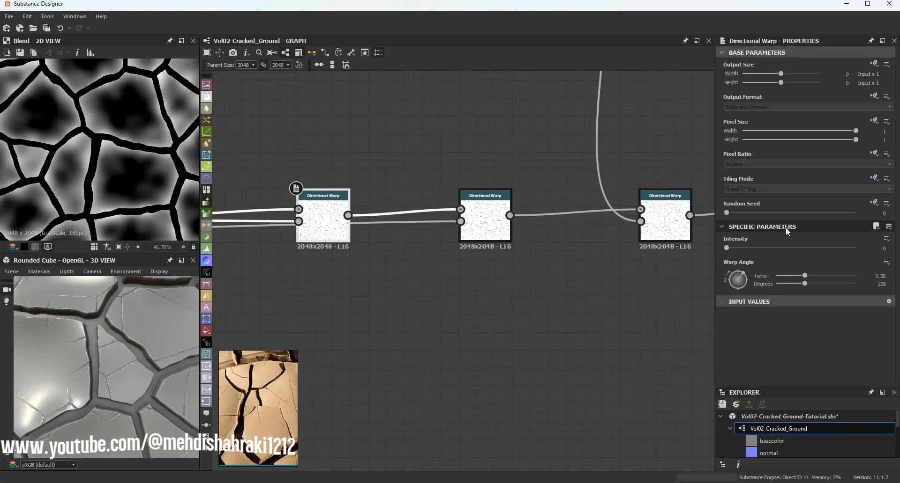
left_click(509, 226)
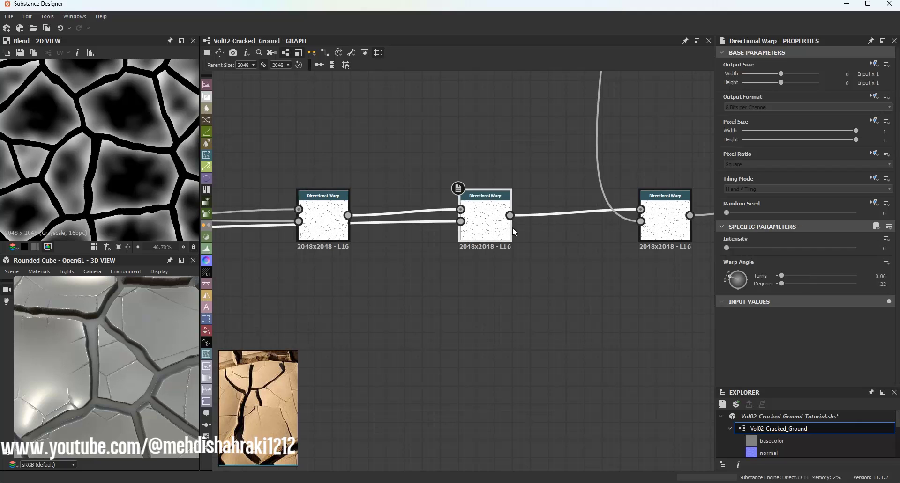
left_click(820, 248)
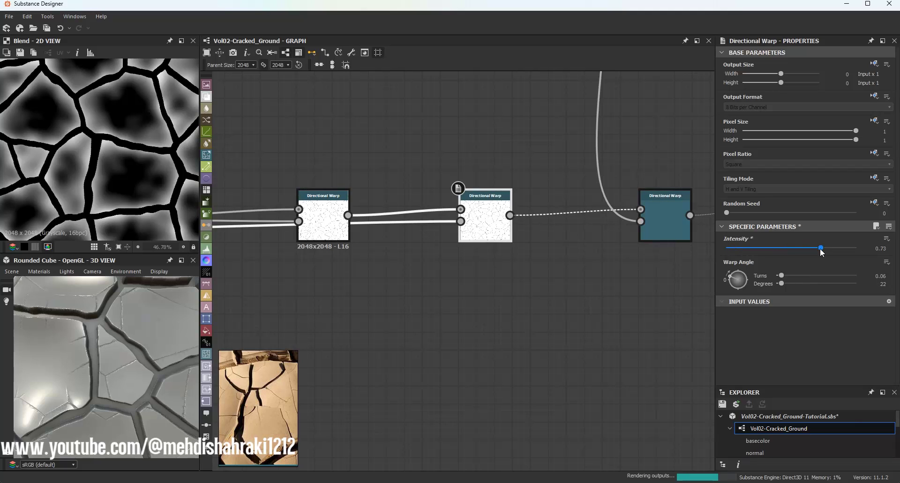
left_click(323, 217)
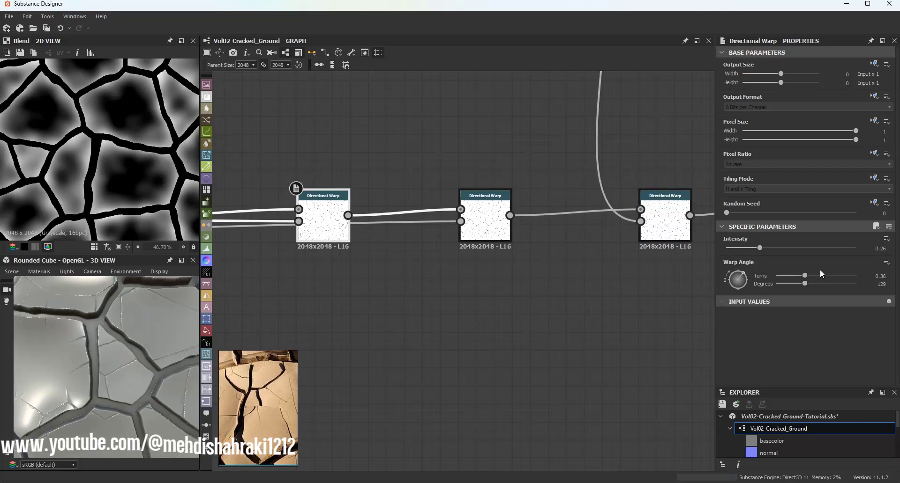
left_click(857, 248)
left_click_drag(875, 249, 896, 252)
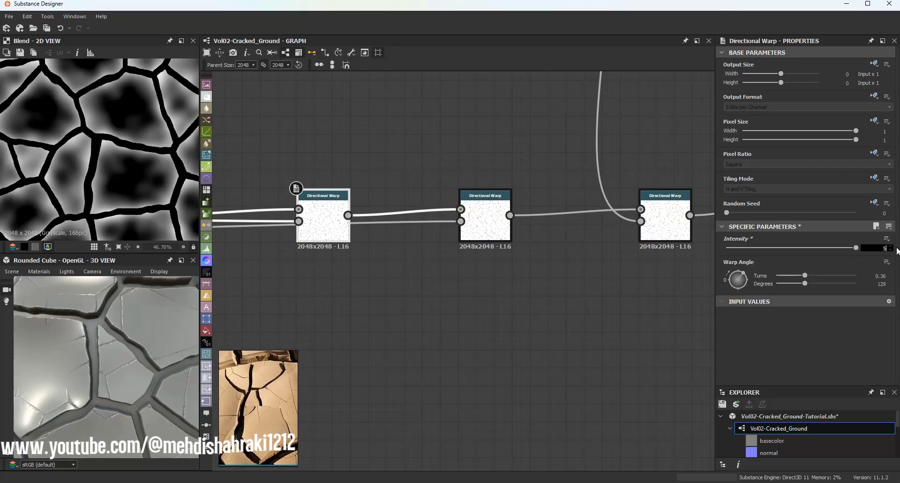
key("Return")
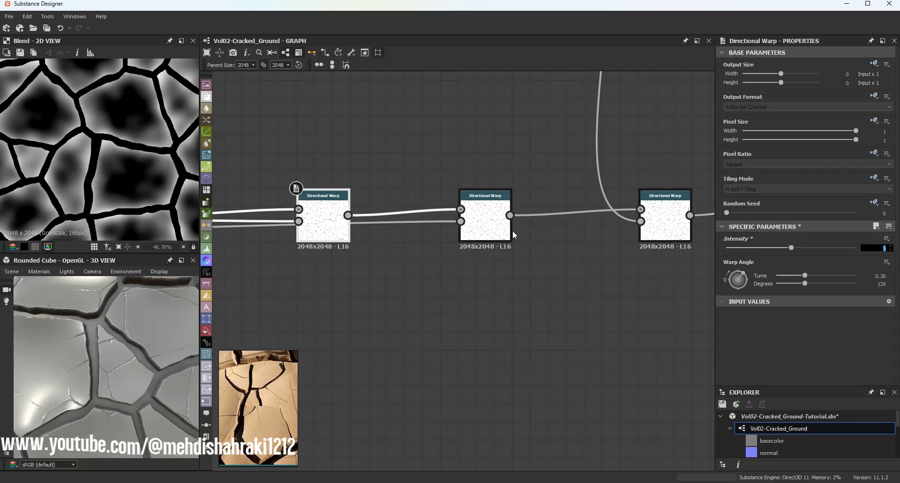
left_click(492, 225)
type("5")
key("Return")
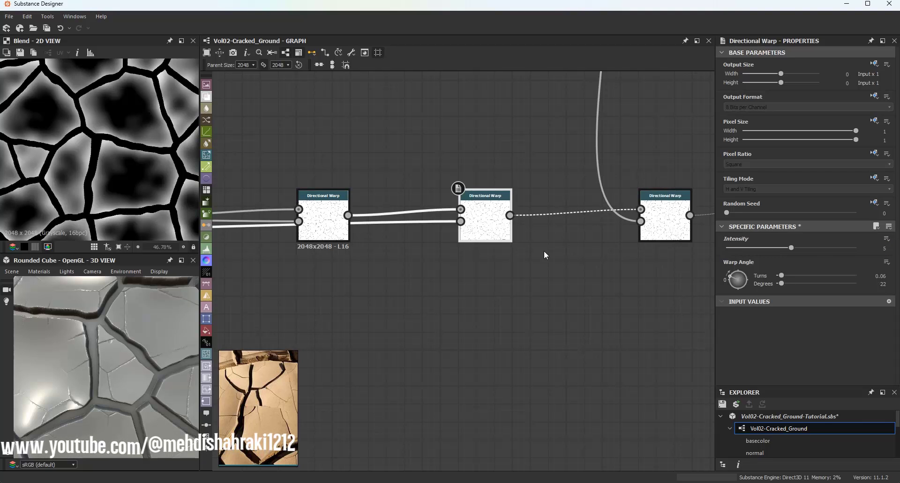
Examine the 3D preview, then show the Slope Blur Grayscale at the end of the warp chain in the 2D view and inspect its crack edges.
left_click_drag(148, 344, 144, 304)
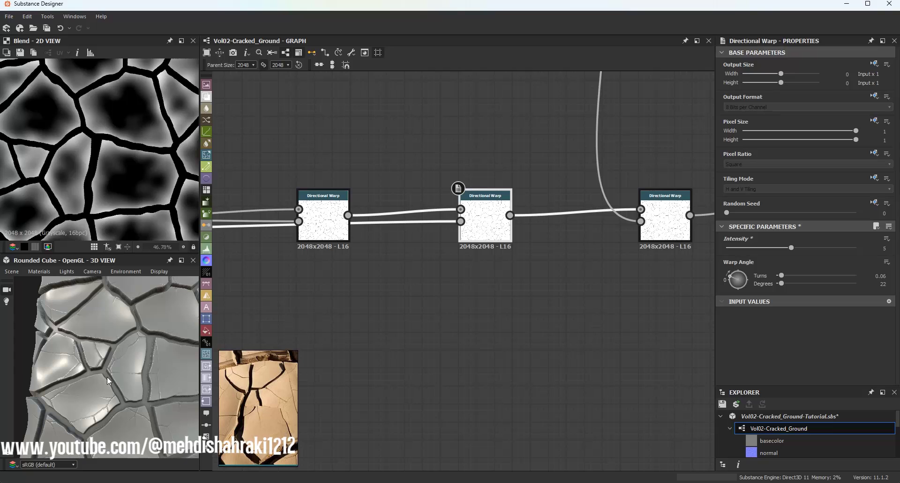
scroll(106, 370, "down", 4)
scroll(440, 295, "down", 2)
middle_click_drag(614, 262, 427, 261)
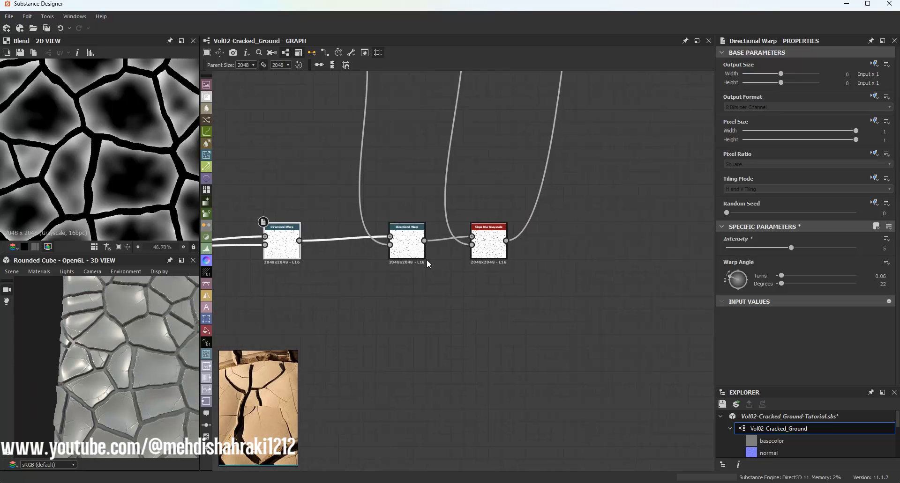
double_click(503, 247)
scroll(149, 178, "up", 2)
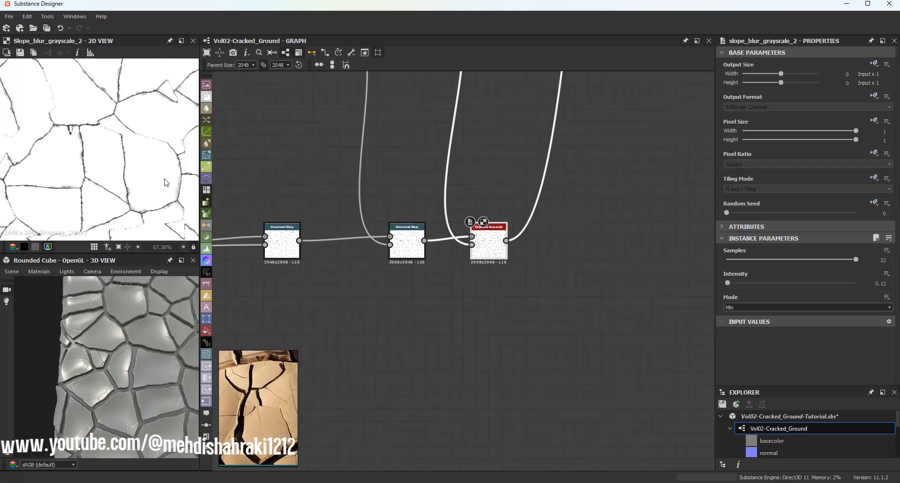
scroll(167, 182, "down", 5)
key("f")
scroll(140, 144, "up", 7)
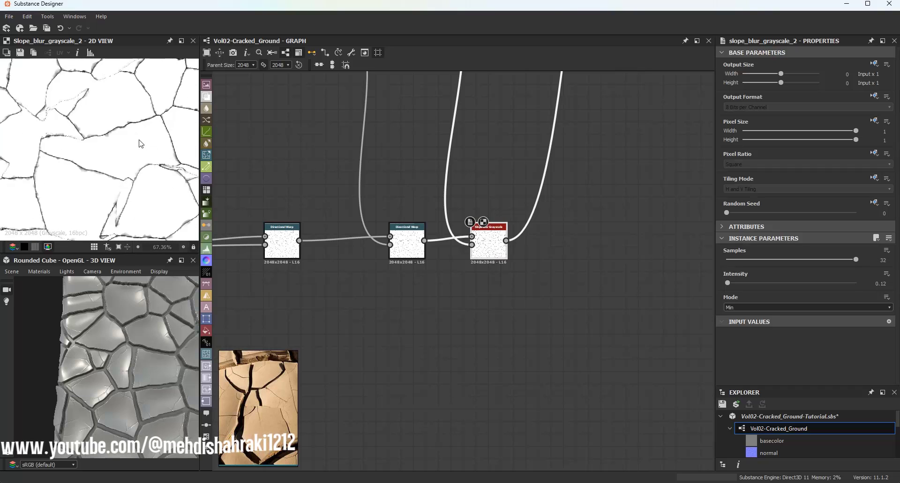
scroll(131, 140, "up", 4)
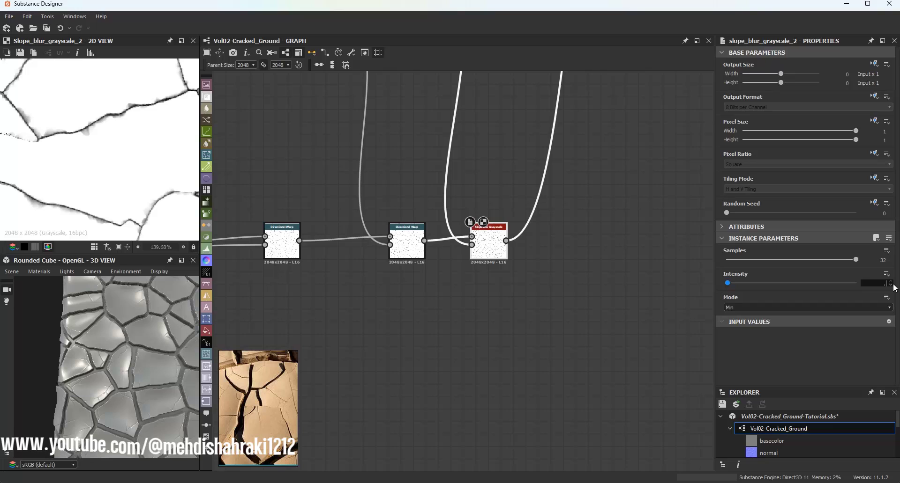
Set the Slope Blur Grayscale's Intensity to 0.2 and check the cracks up close on the 3D preview.
type("0.2")
key("Return")
scroll(146, 312, "up", 3)
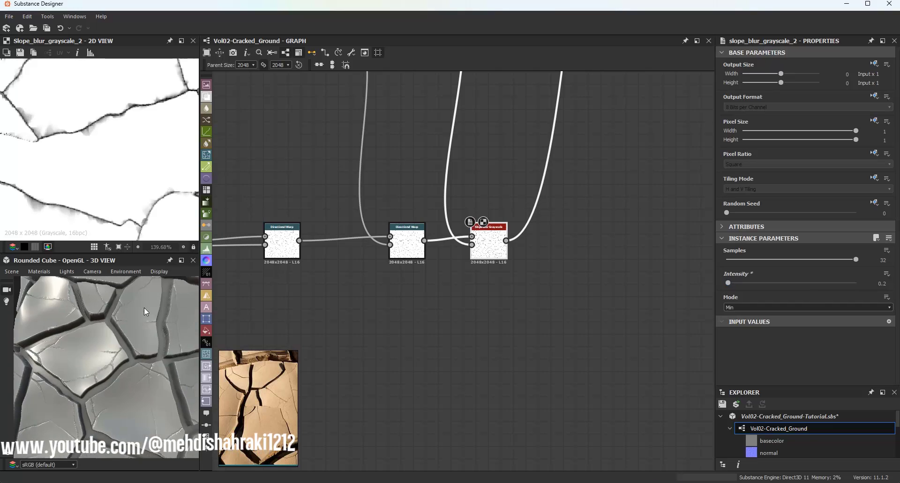
scroll(146, 312, "up", 3)
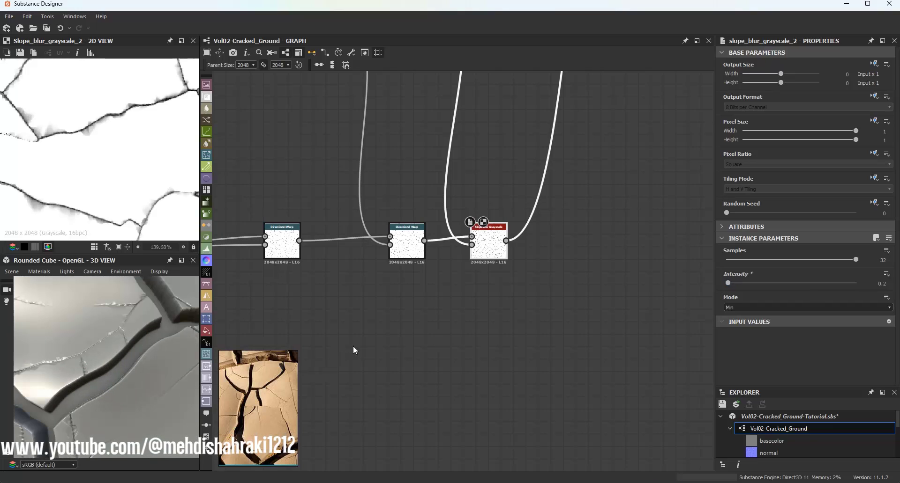
Try the Blur mode on the Slope Blur Grayscale and inspect the cracks on the 3D preview.
left_click(732, 308)
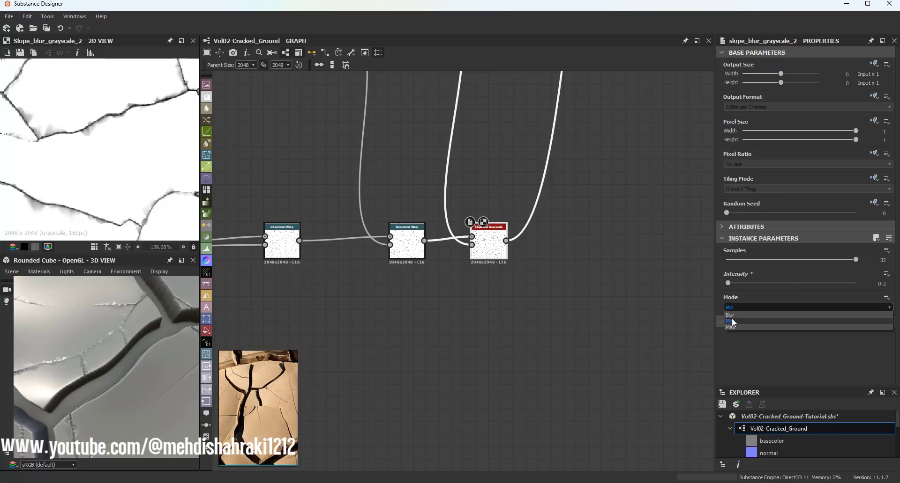
left_click(749, 315)
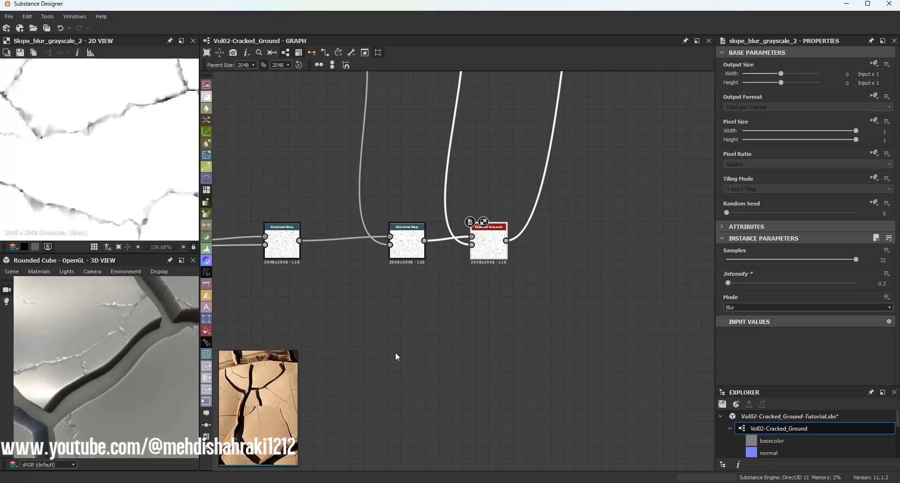
scroll(137, 342, "down", 6)
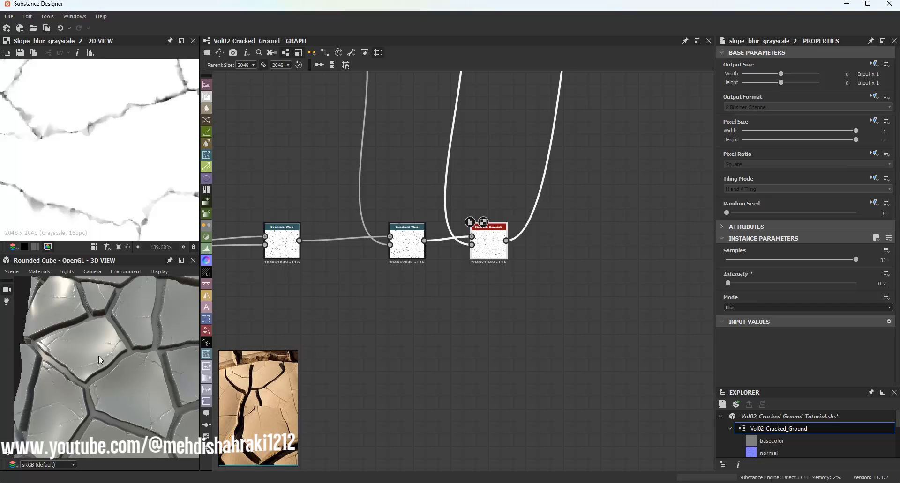
left_click_drag(122, 342, 89, 301)
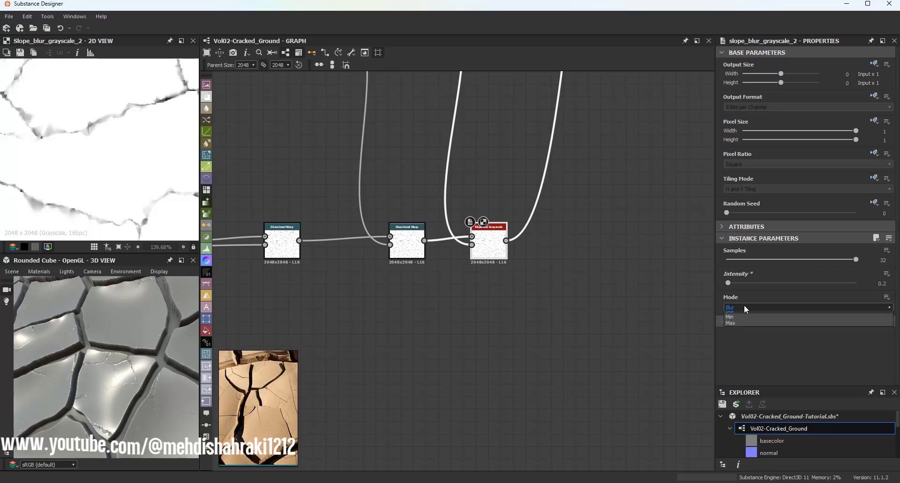
Try the Min and Max modes on the Slope Blur Grayscale and inspect the Max mode's cracks on the 3D preview.
left_click(744, 306)
left_click(731, 321)
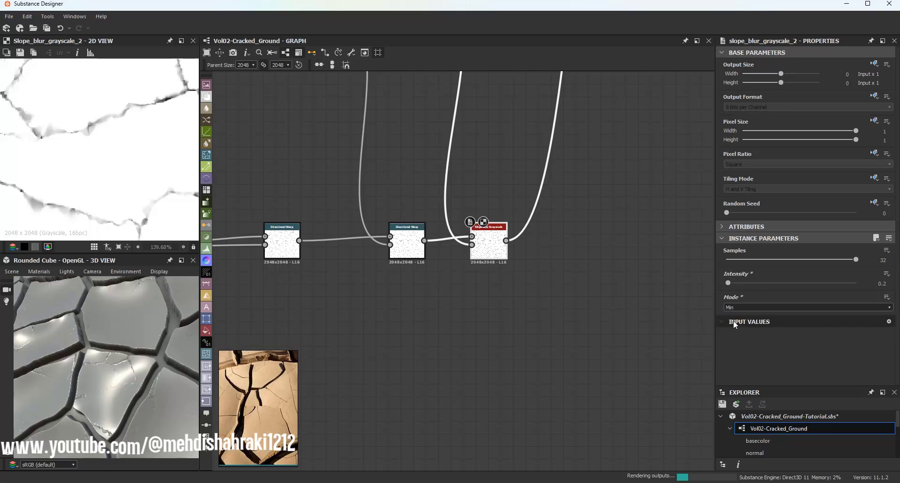
left_click(734, 308)
left_click(734, 328)
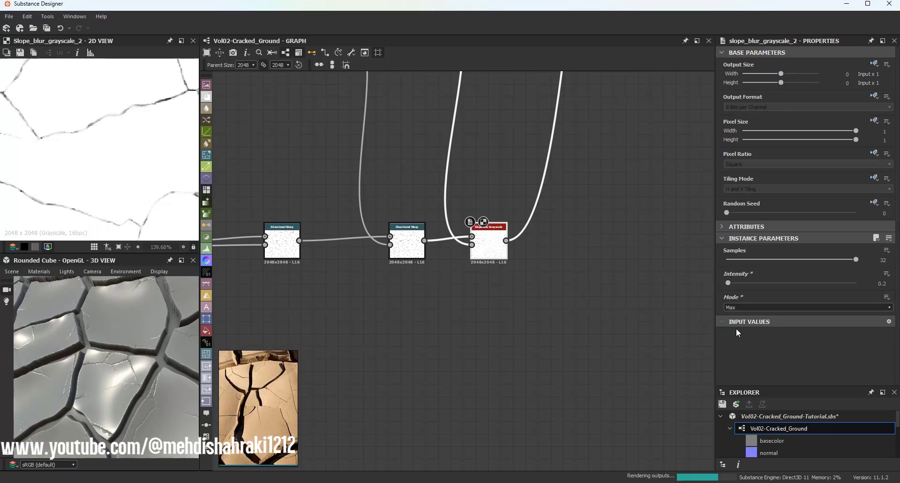
scroll(133, 345, "down", 4)
mouse_move(133, 349)
left_mouse_down()
mouse_move(113, 350)
mouse_move(119, 336)
mouse_move(138, 347)
left_mouse_up()
scroll(128, 344, "up", 5)
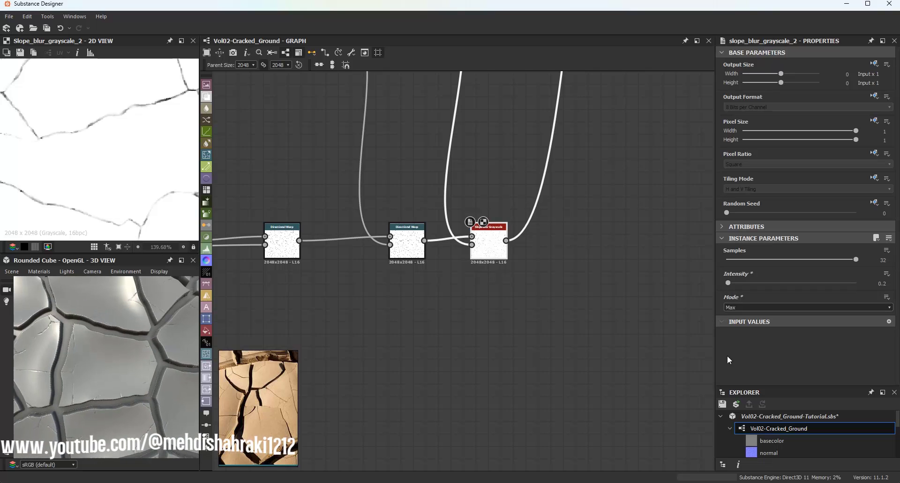
Set the Slope Blur Grayscale's Mode to Min and Intensity to 0.1, and save the package.
left_click(738, 308)
left_click(738, 321)
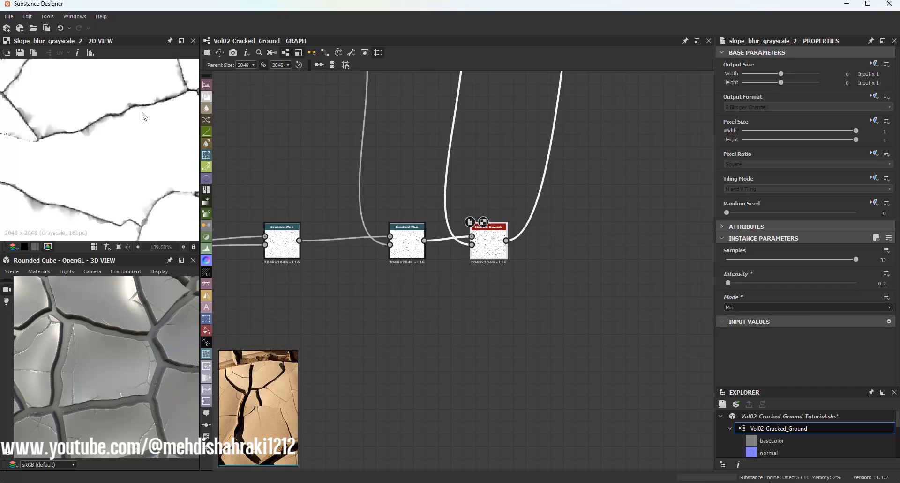
scroll(137, 114, "down", 3)
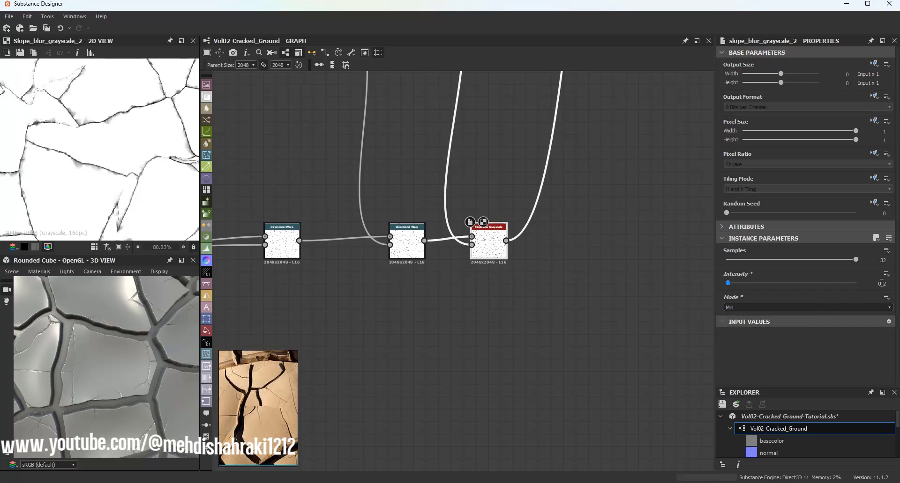
key("Return")
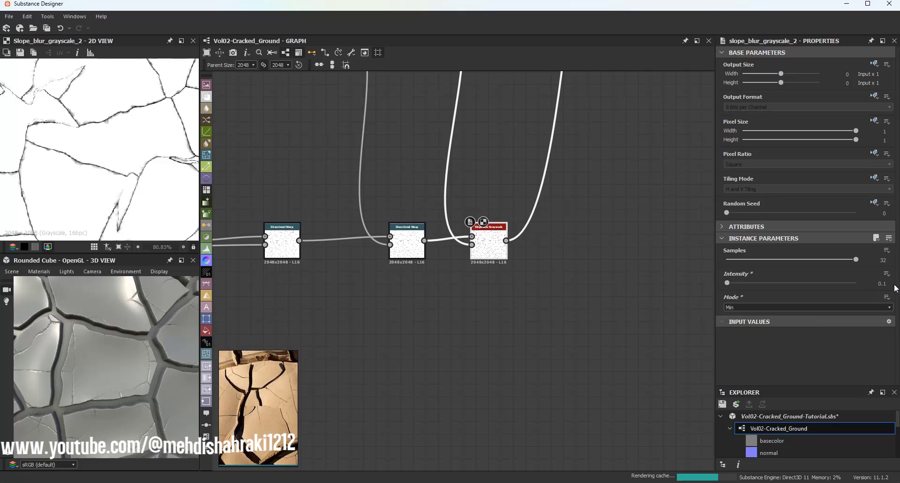
left_click(514, 352)
left_click(721, 405)
Add a Flood Fill node fed by the output of the Cells 3 node.
scroll(446, 277, "down", 4)
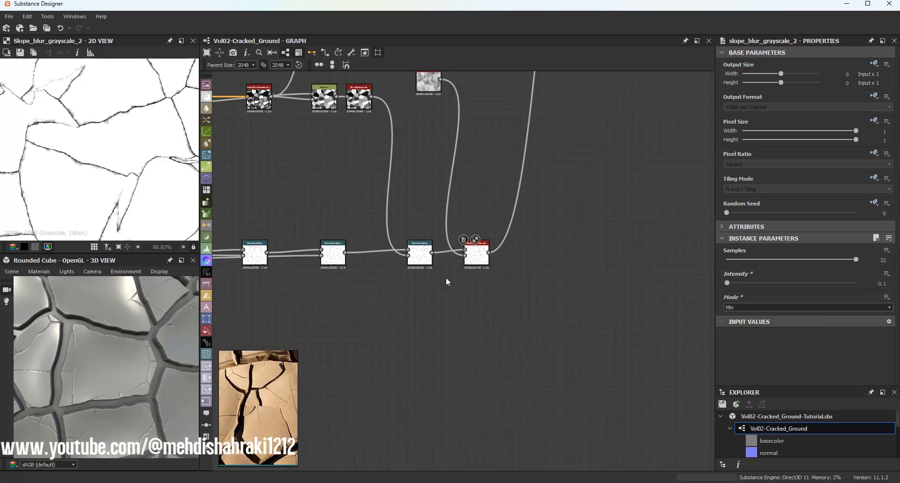
middle_click_drag(367, 261, 504, 258)
scroll(381, 258, "up", 5)
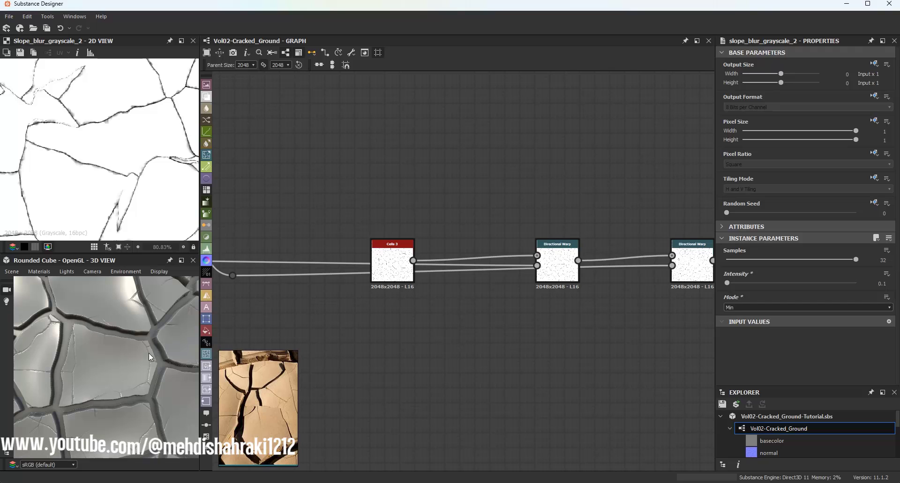
scroll(135, 345, "down", 5)
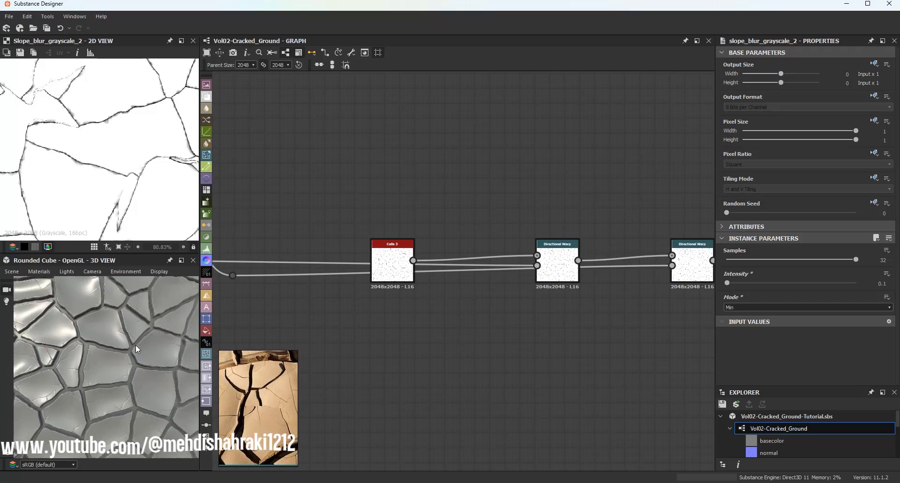
left_click_drag(146, 335, 77, 322)
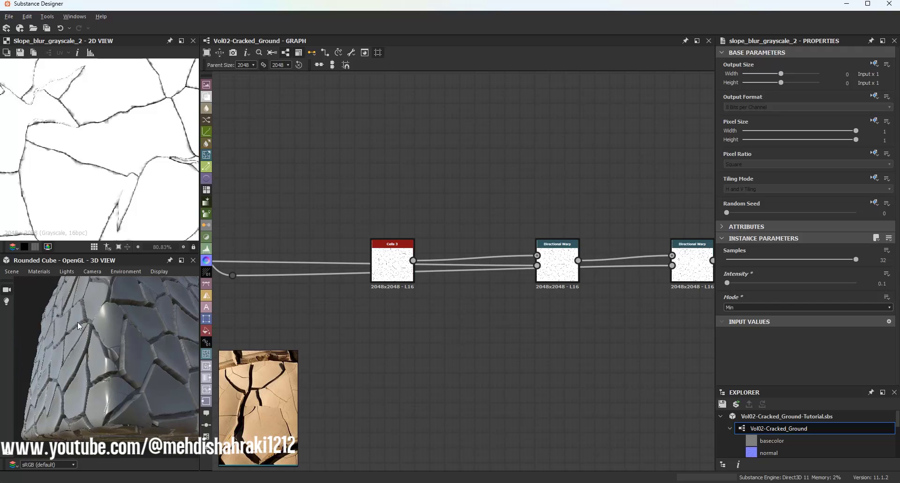
left_click_drag(445, 362, 497, 408)
type("fl")
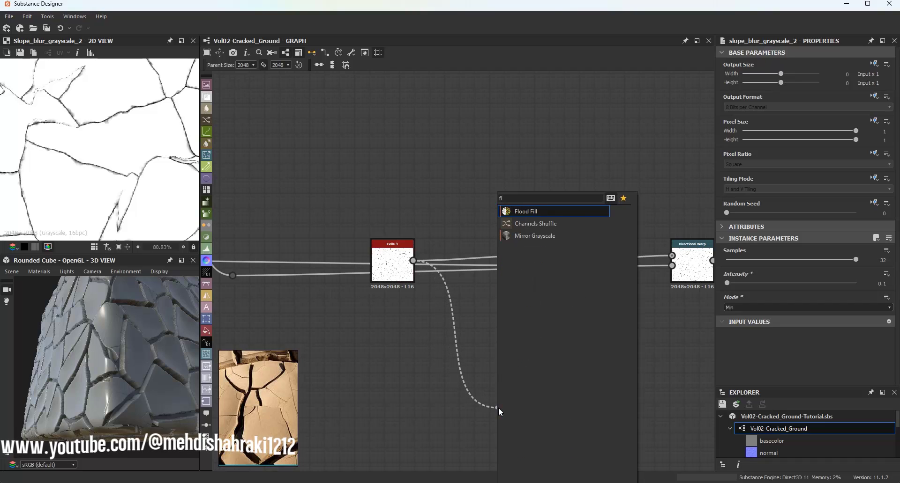
left_click(529, 214)
middle_click_drag(550, 343, 439, 291)
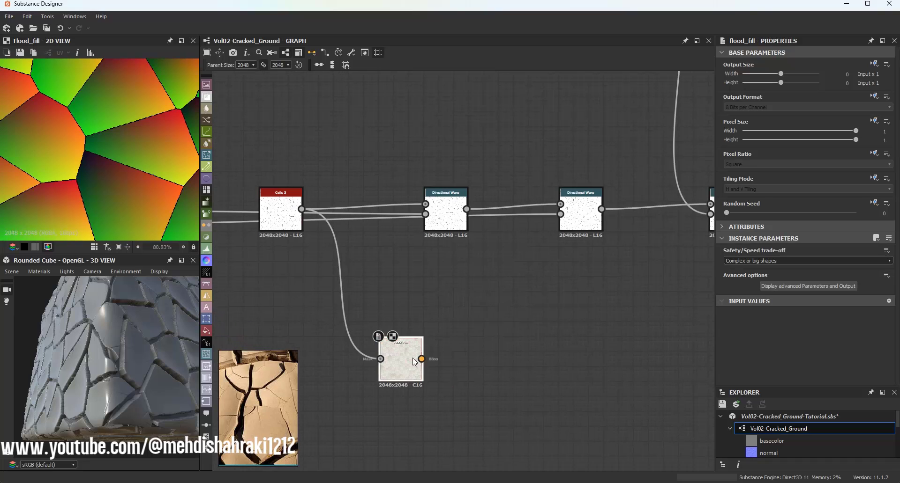
Connect a Flood Fill to Random Grayscale node to the new Flood Fill and place it close beside it.
left_click_drag(409, 358, 424, 359)
left_click_drag(532, 358, 532, 359)
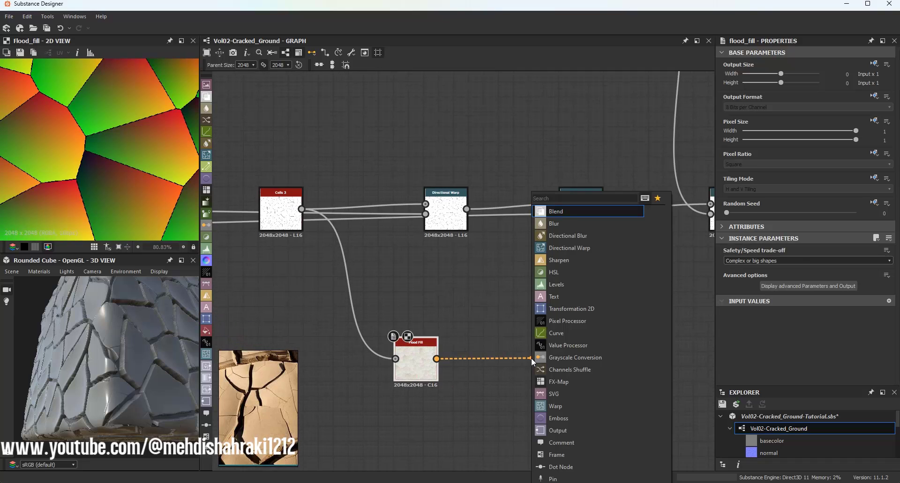
type("fl")
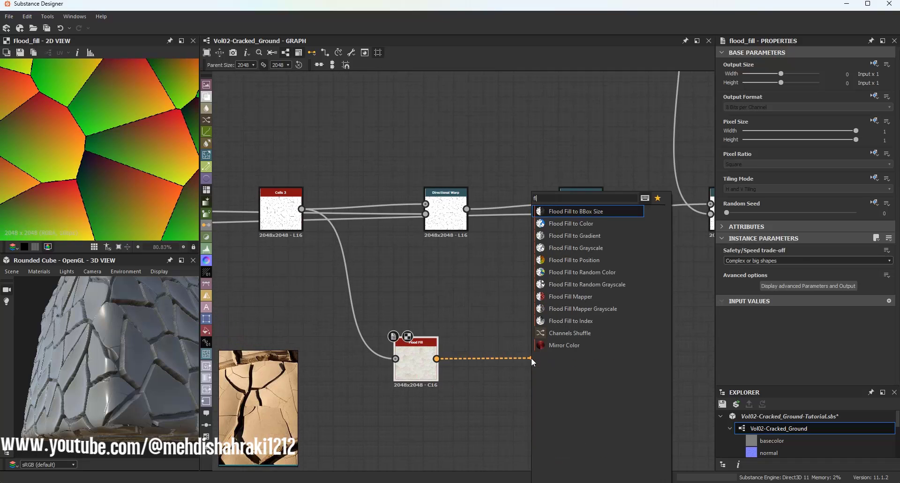
left_click(581, 286)
middle_click_drag(336, 215, 250, 198)
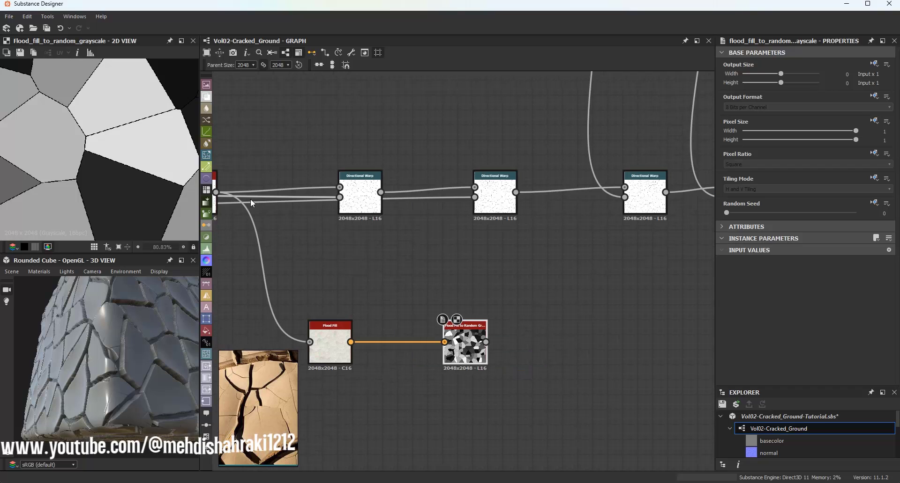
middle_click_drag(519, 286, 400, 301)
scroll(347, 281, "down", 2)
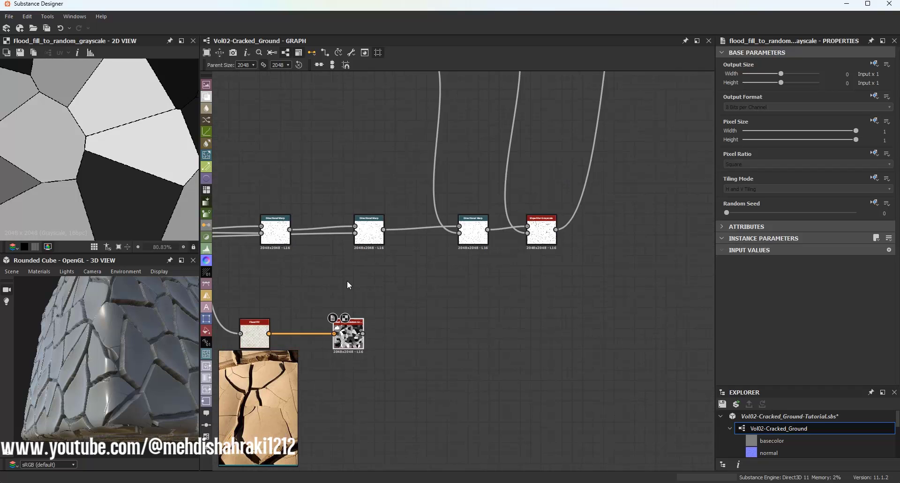
middle_click_drag(347, 280, 419, 280)
left_click_drag(430, 338, 379, 338)
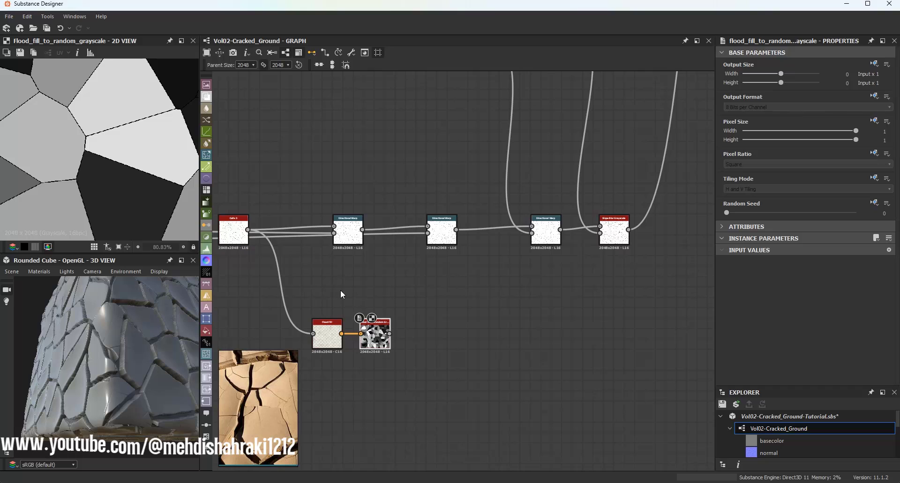
middle_click_drag(341, 292, 374, 290)
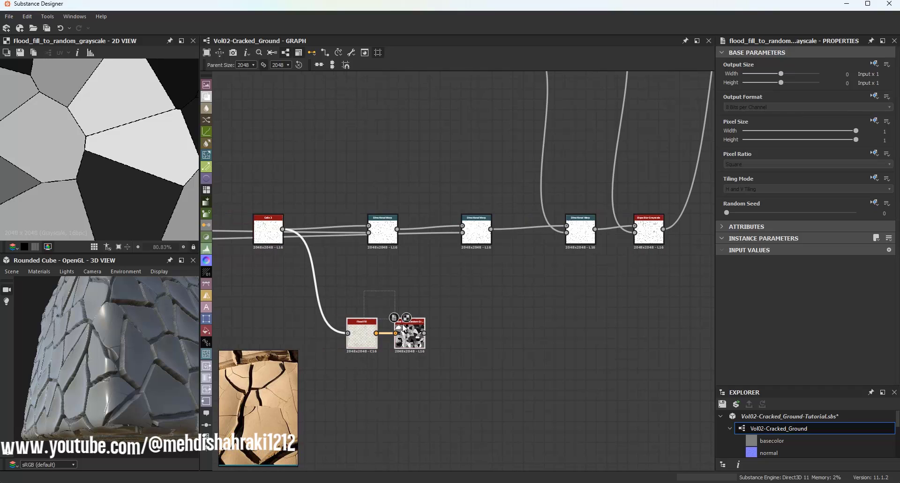
Insert a Blend node between Cells 3 and the first Directional Warp, using the random grayscale as its foreground and Cells 3 as its background.
left_click_drag(267, 230, 257, 214)
mouse_move(321, 196)
left_mouse_down()
mouse_move(330, 212)
mouse_move(330, 187)
left_mouse_up()
key("space")
left_click(359, 221)
left_click_drag(335, 301, 300, 345)
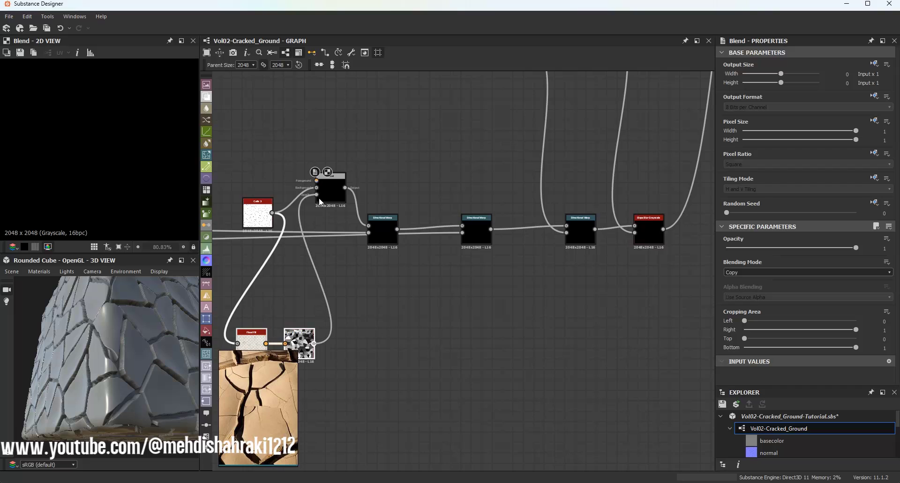
left_click_drag(319, 198, 322, 182)
left_click(327, 191)
middle_click_drag(291, 221, 367, 243)
left_click_drag(333, 230, 299, 208)
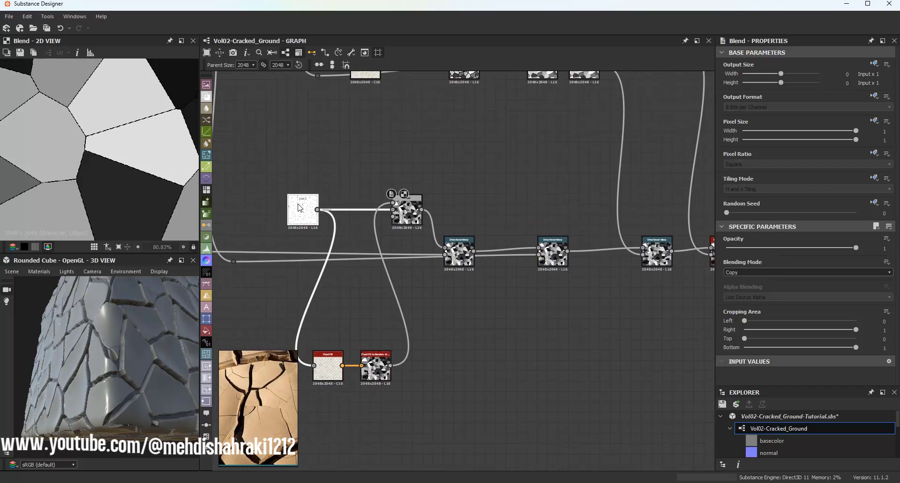
Set the new Blend's Blending Mode to Multiply and its Opacity to 0.54.
left_click(402, 210)
left_click(755, 271)
left_click(739, 300)
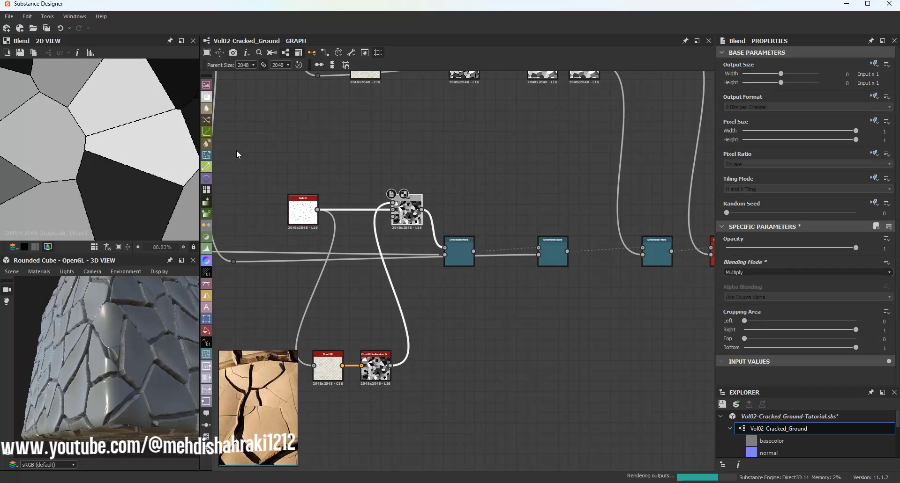
left_click(783, 248)
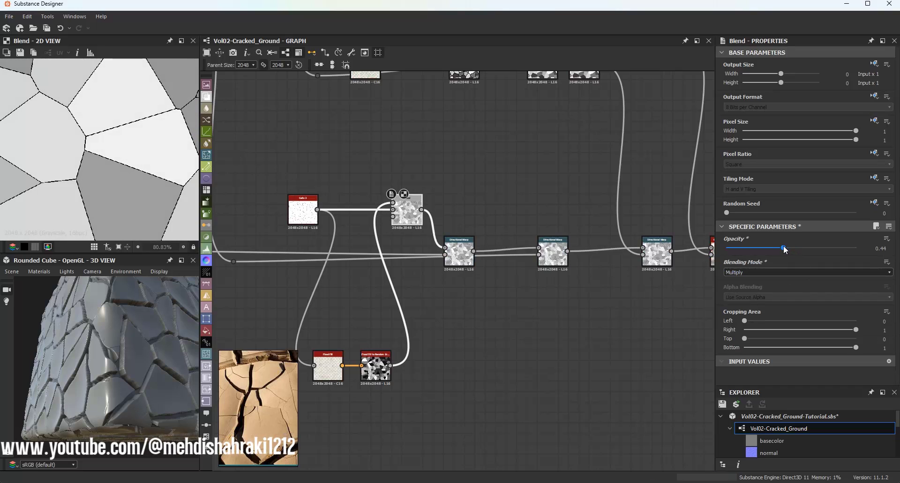
left_click_drag(784, 247, 796, 247)
Preview the outputs of the last Slope Blur Grayscale and the Blend that applies the fine cracks to the main shapes.
middle_click_drag(647, 268, 379, 268)
scroll(450, 255, "up", 1)
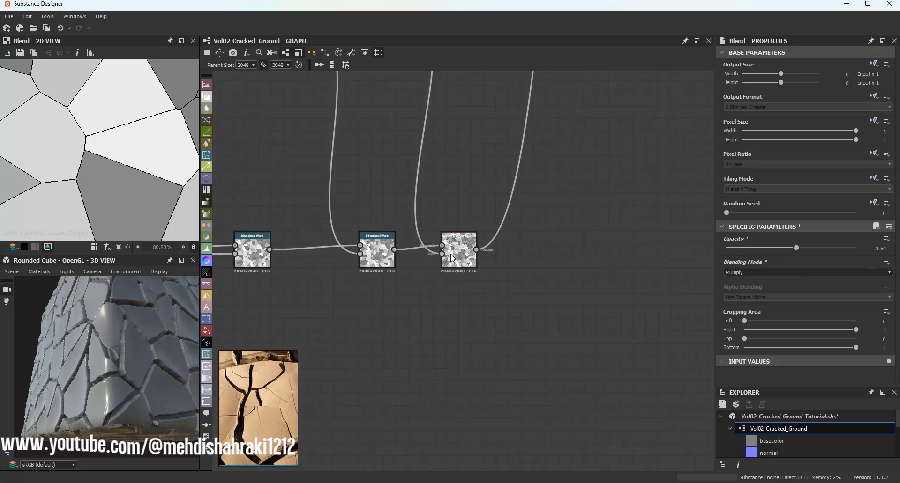
scroll(453, 258, "up", 1)
double_click(452, 258)
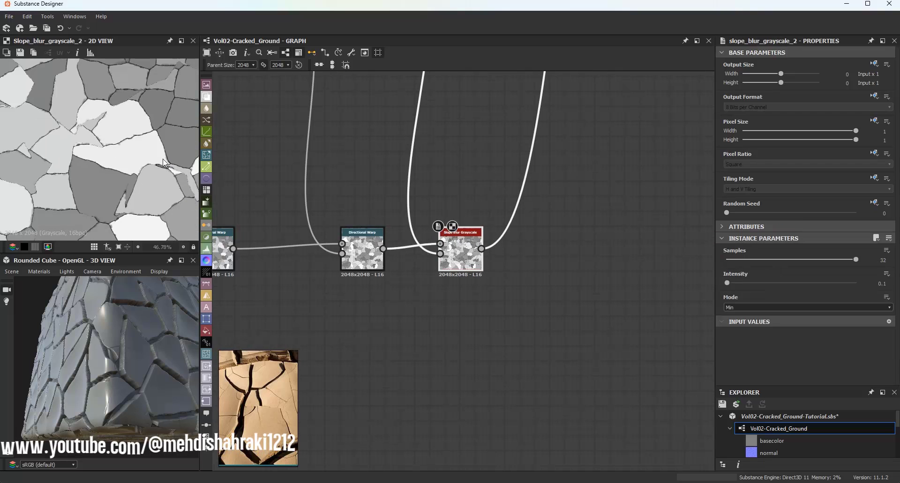
scroll(484, 151, "down", 3)
middle_click_drag(484, 152, 461, 366)
middle_click_drag(546, 166, 506, 358)
scroll(524, 257, "up", 2)
double_click(523, 256)
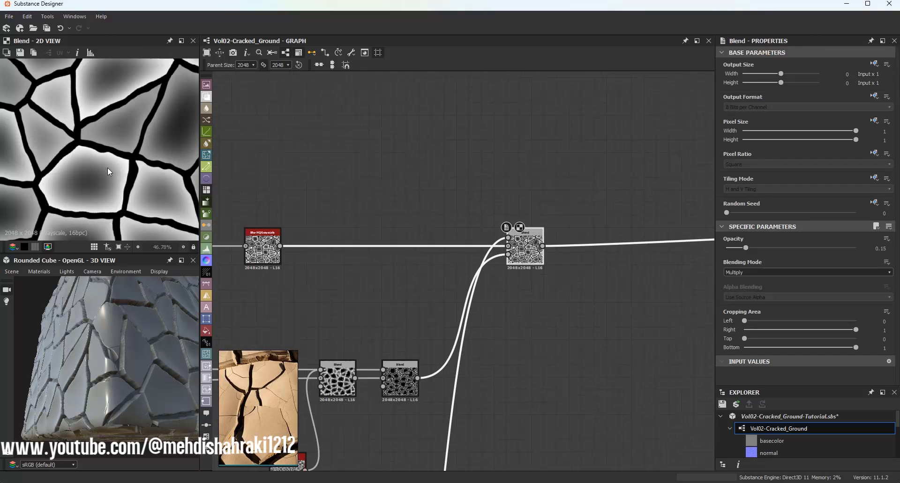
scroll(107, 168, "up", 5)
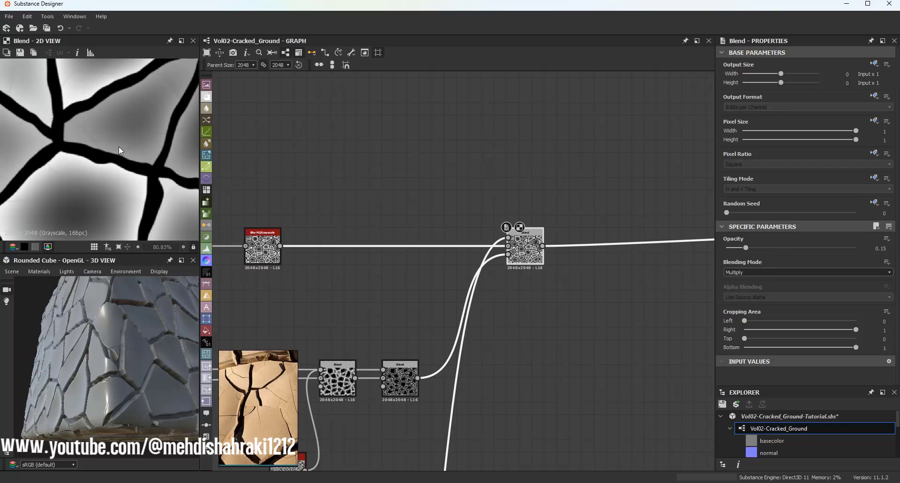
scroll(119, 147, "down", 3)
Compare the fine cracks on the 3D preview with the close-up details of the reference photo.
left_click_drag(113, 375, 136, 354)
left_click_drag(134, 351, 127, 334)
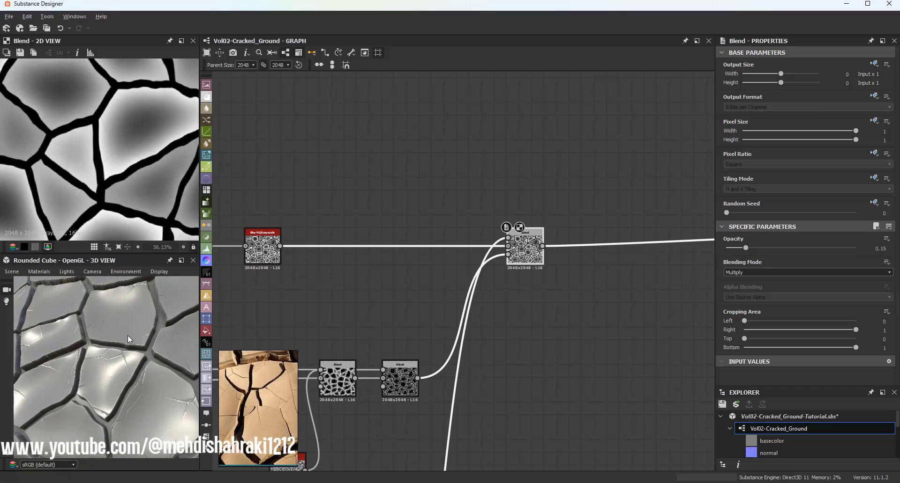
scroll(128, 333, "up", 4)
middle_click_drag(240, 419, 261, 427)
scroll(268, 419, "up", 2)
scroll(275, 407, "down", 2)
scroll(261, 428, "up", 3)
scroll(261, 426, "up", 2)
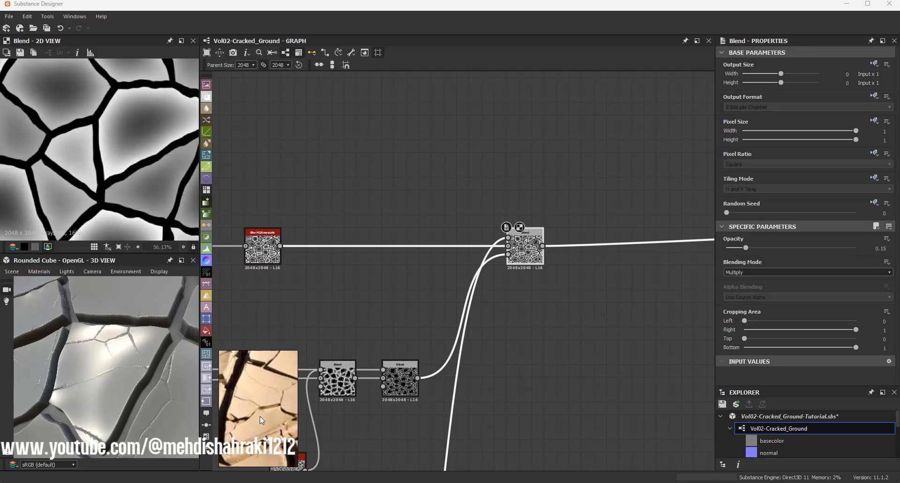
scroll(106, 363, "down", 4)
mouse_move(109, 361)
left_mouse_down()
mouse_move(112, 343)
mouse_move(116, 351)
left_mouse_up()
scroll(117, 349, "up", 5)
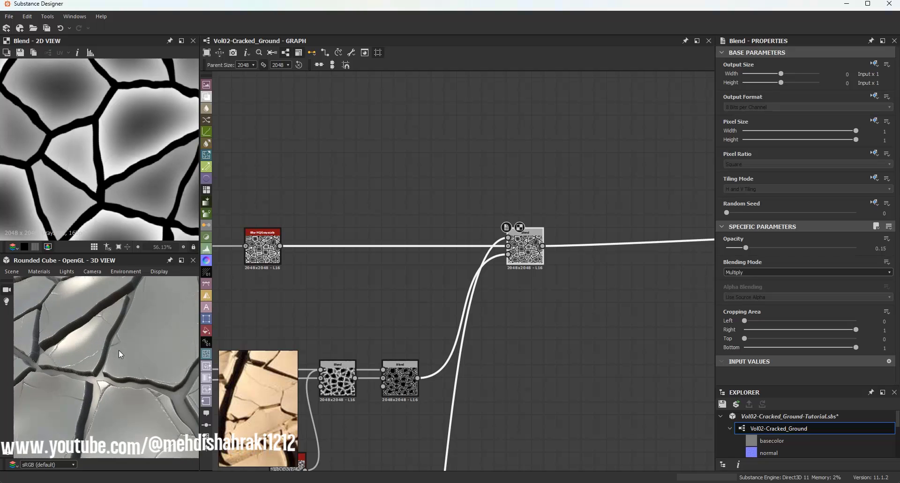
scroll(473, 334, "down", 2)
scroll(474, 338, "down", 3)
Set the Opacity of the Blend after Cells 3 to 1 and check the cracks on the 3D preview.
left_click(448, 346)
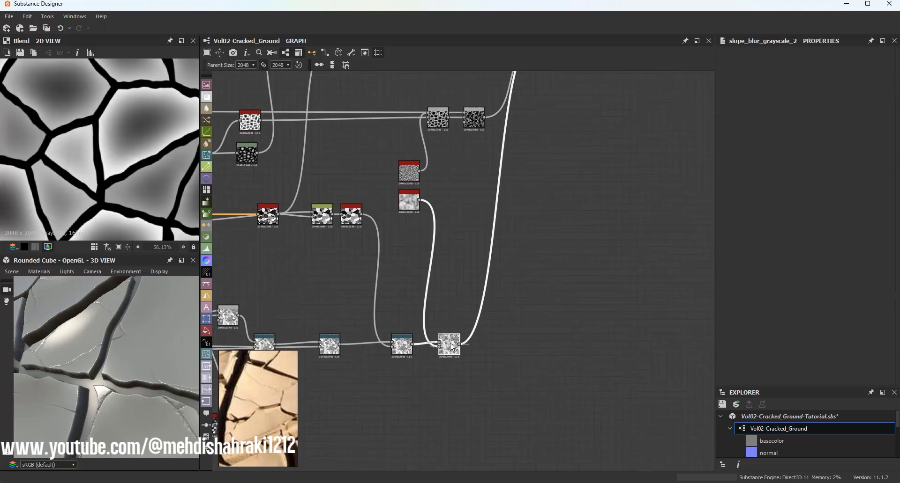
scroll(597, 261, "up", 2)
left_click(447, 244)
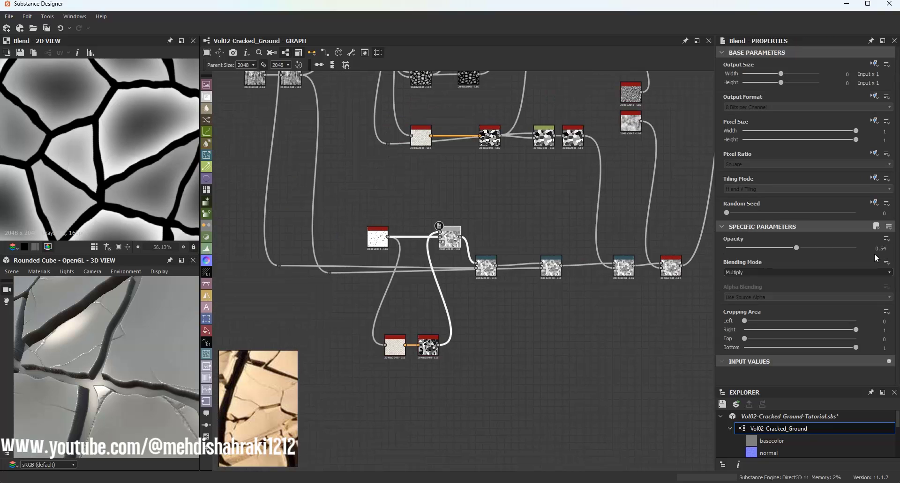
left_click_drag(796, 248, 875, 249)
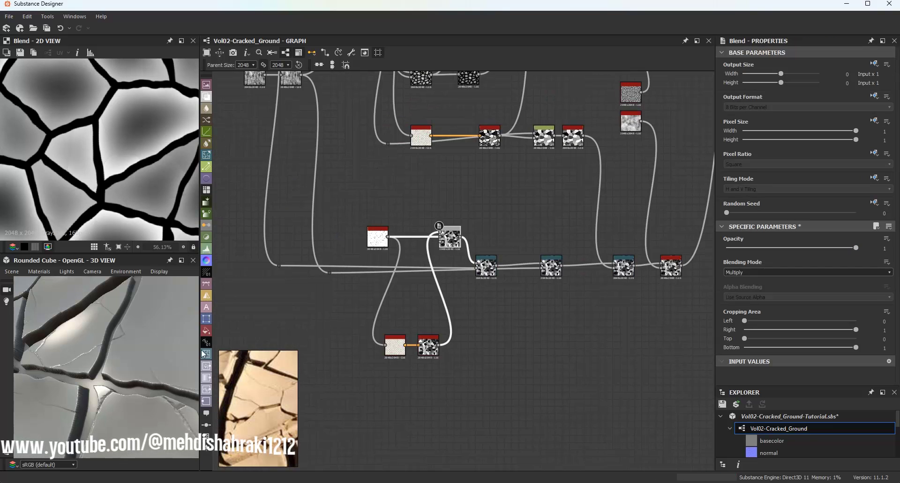
scroll(134, 347, "down", 4)
left_click_drag(134, 348, 179, 294)
scroll(124, 316, "up", 3)
scroll(112, 157, "up", 3)
scroll(580, 230, "down", 2)
scroll(579, 230, "down", 1)
Try the Add (Linear Dodge) blending mode on the Blend after the Blur HQ Grayscale and inspect it in the 2D view.
middle_click_drag(645, 131, 542, 245)
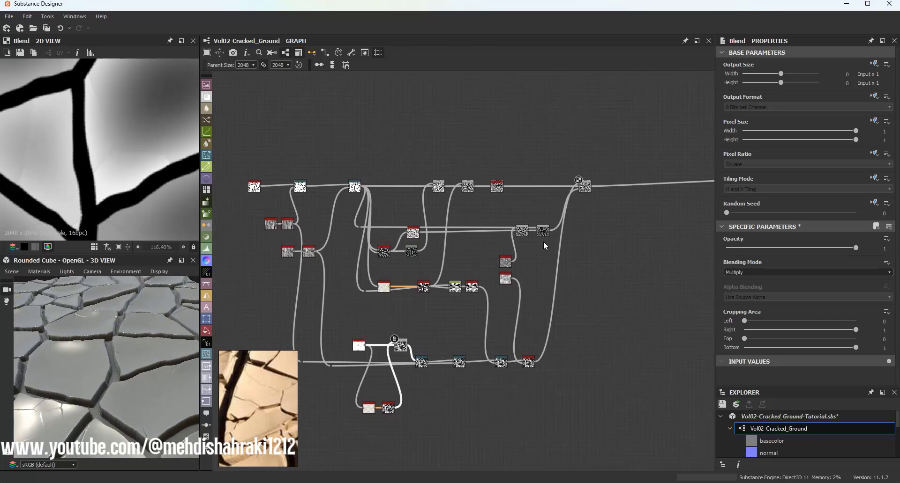
scroll(566, 184, "up", 3)
left_click(596, 184)
left_click(731, 274)
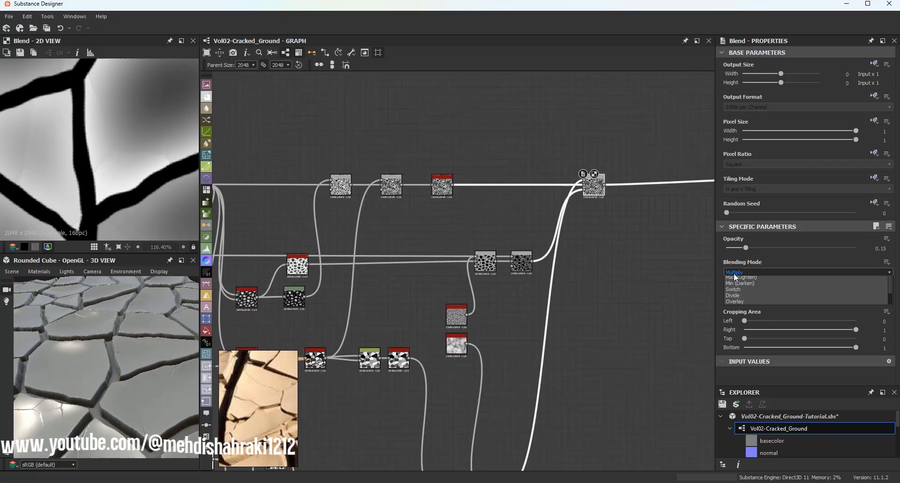
left_click(750, 278)
scroll(97, 141, "down", 3)
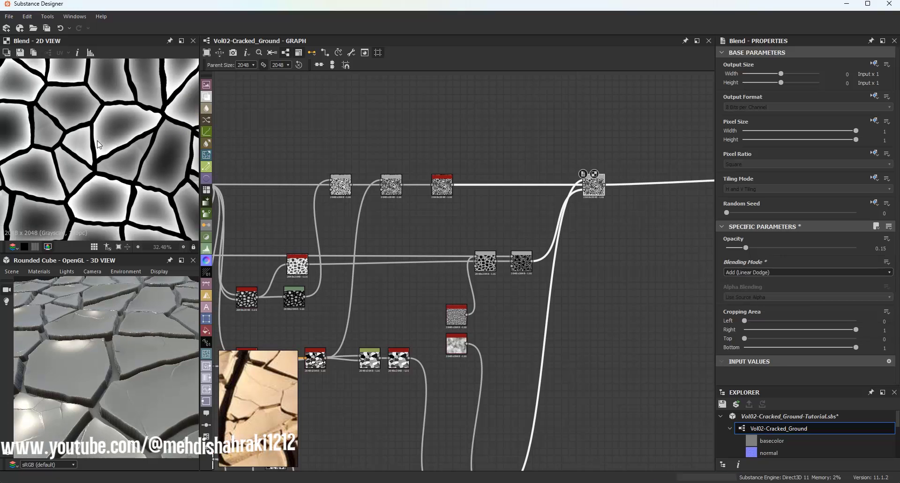
scroll(119, 159, "up", 2)
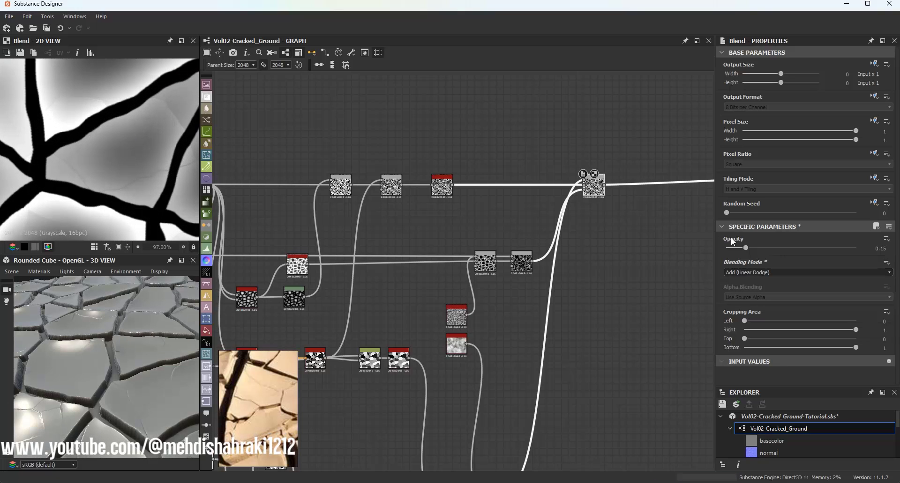
Try the Subtract blending mode on the same Blend and inspect it in the 2D view.
left_click(733, 273)
left_click(737, 289)
scroll(152, 171, "down", 2)
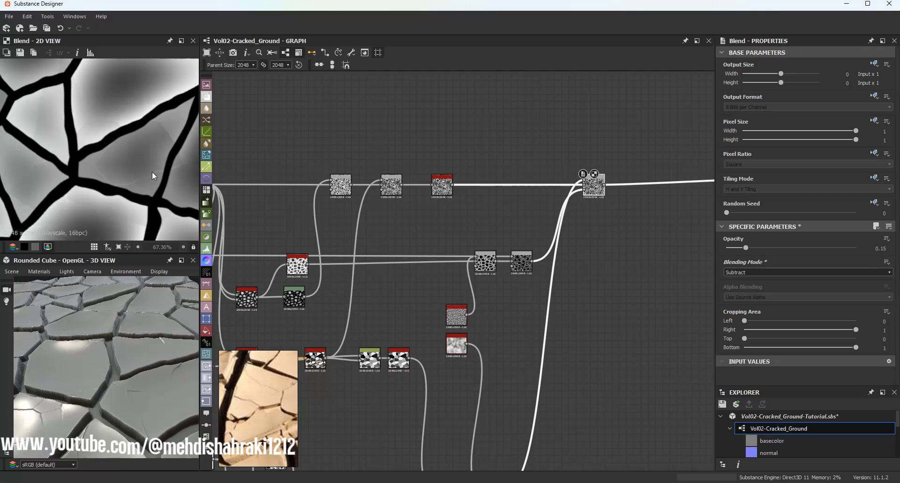
scroll(151, 172, "down", 2)
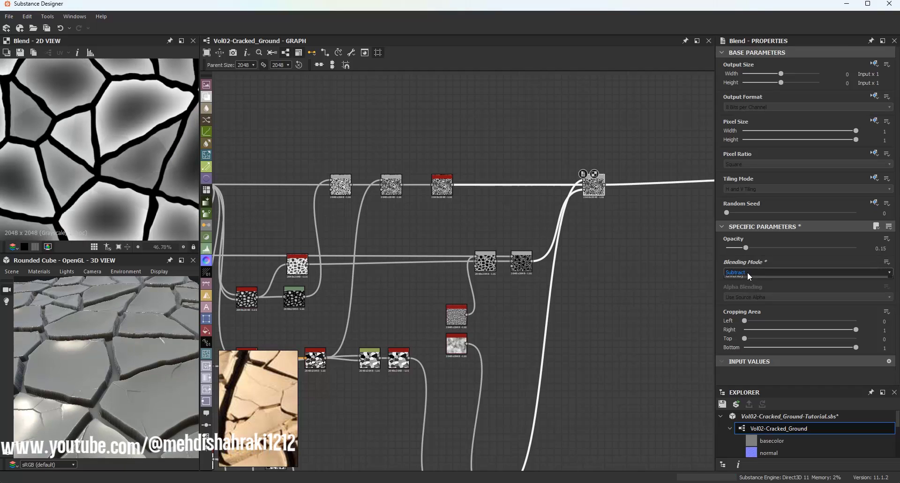
Set the fine-crack Blend's Blending Mode back to Multiply and inspect the blended cells in the 2D view.
left_click(747, 272)
left_click(739, 299)
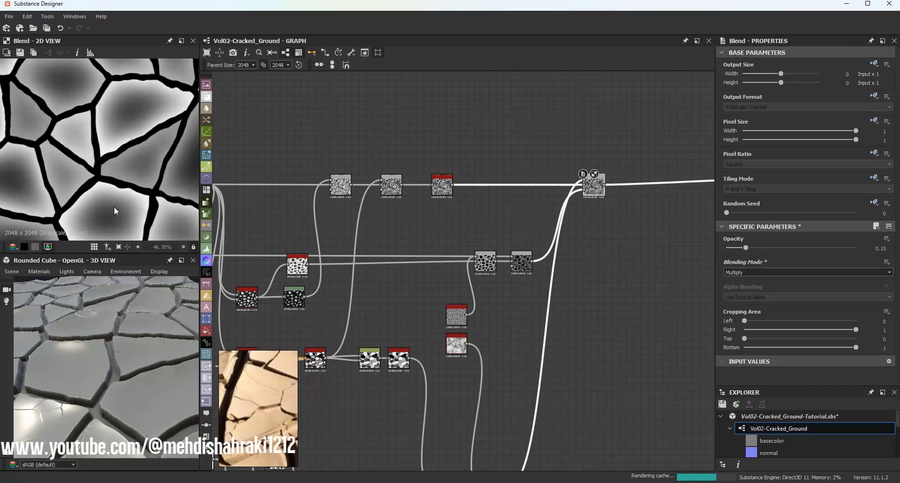
scroll(113, 201, "down", 3)
scroll(102, 180, "up", 7)
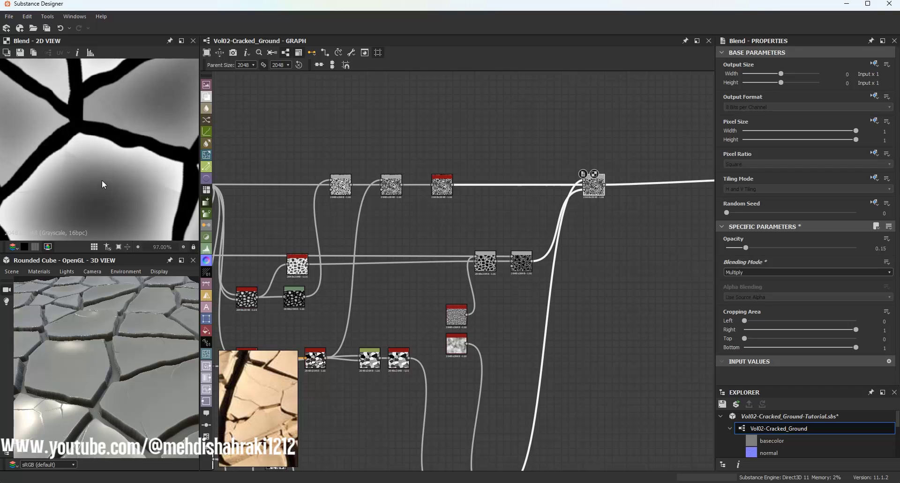
scroll(100, 192, "down", 4)
middle_click_drag(100, 192, 170, 103)
left_click(352, 53)
left_click(370, 88)
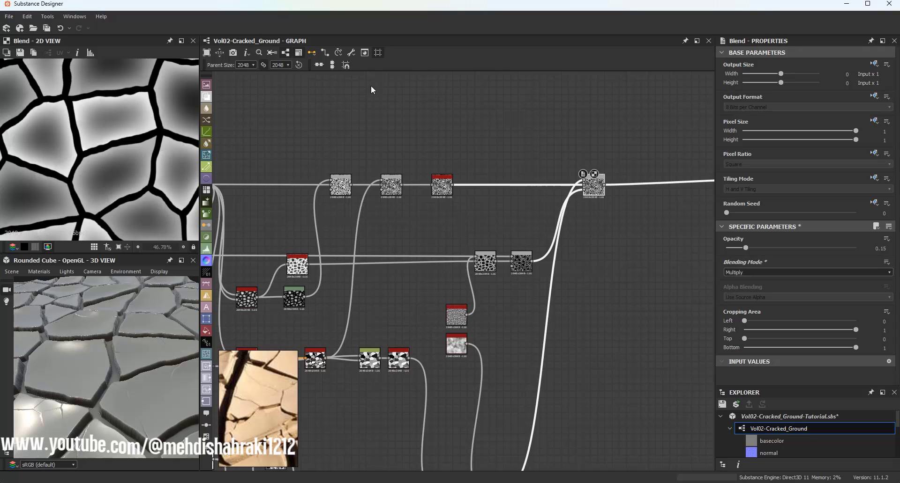
Save the package and, in Marmoset Toolbag, set the cracked ground material's displacement Scale to 0.075.
left_click(722, 404)
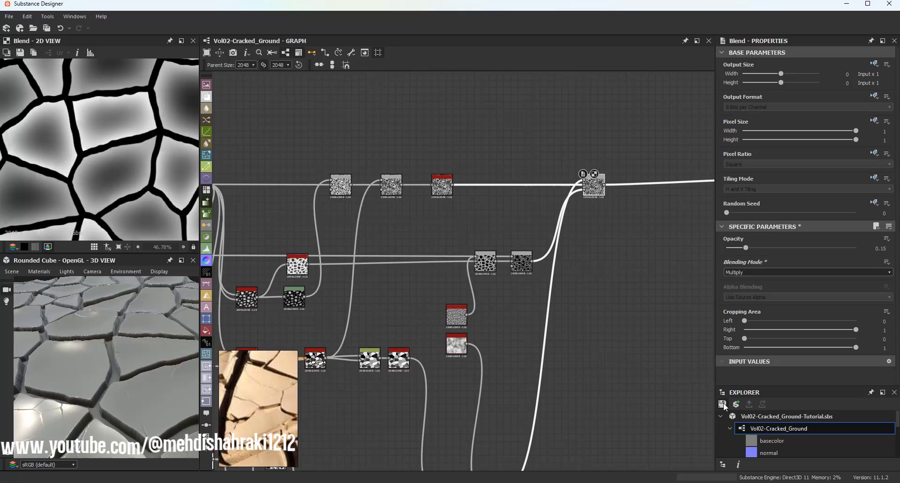
scroll(426, 321, "down", 3)
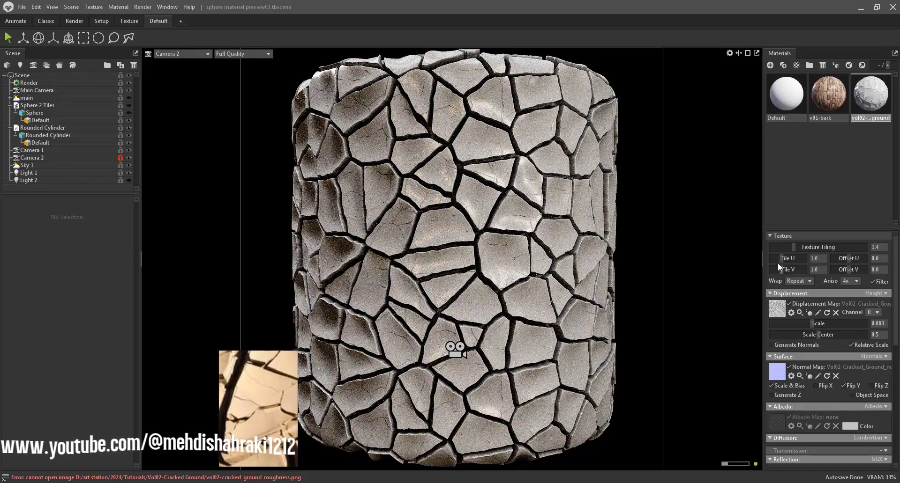
left_click_drag(810, 325, 812, 323)
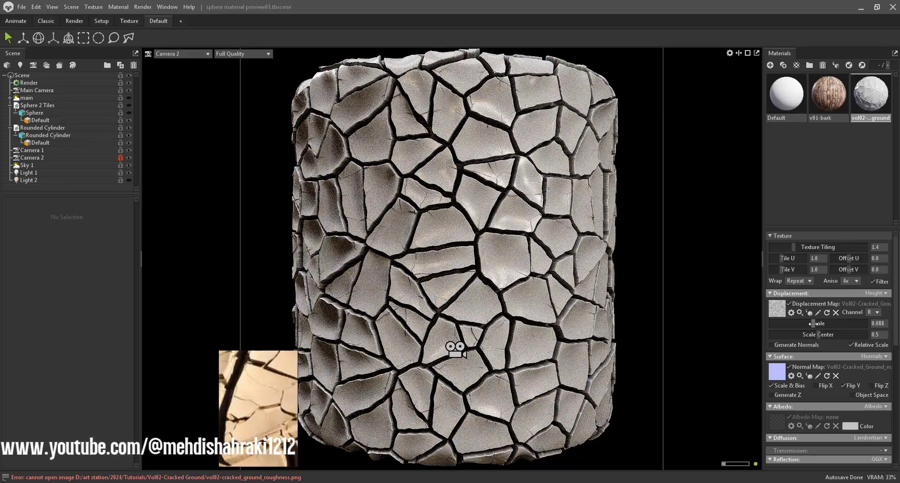
left_click_drag(811, 323, 808, 324)
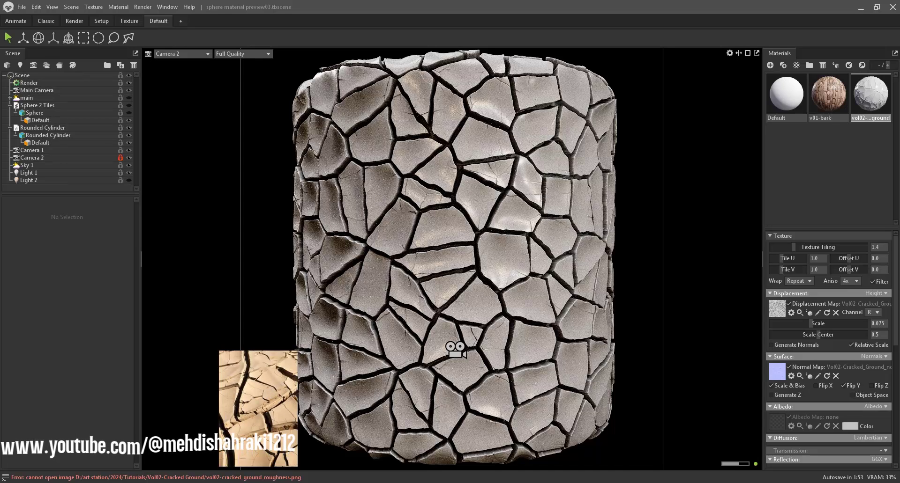
Back in Substance Designer, move the whole crack node network level with the node feeding the outputs and save the package.
left_click(594, 482)
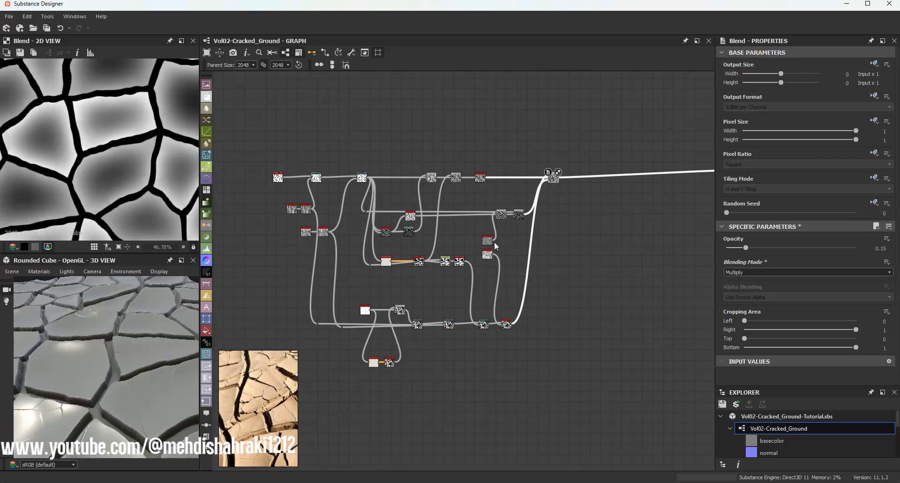
scroll(577, 245, "down", 2)
middle_click_drag(578, 245, 505, 245)
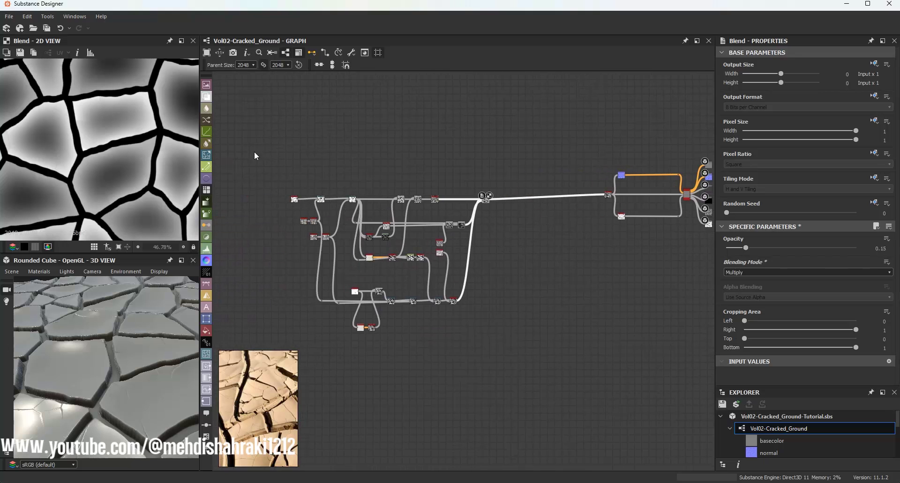
left_click_drag(254, 154, 555, 347)
left_click_drag(485, 200, 478, 195)
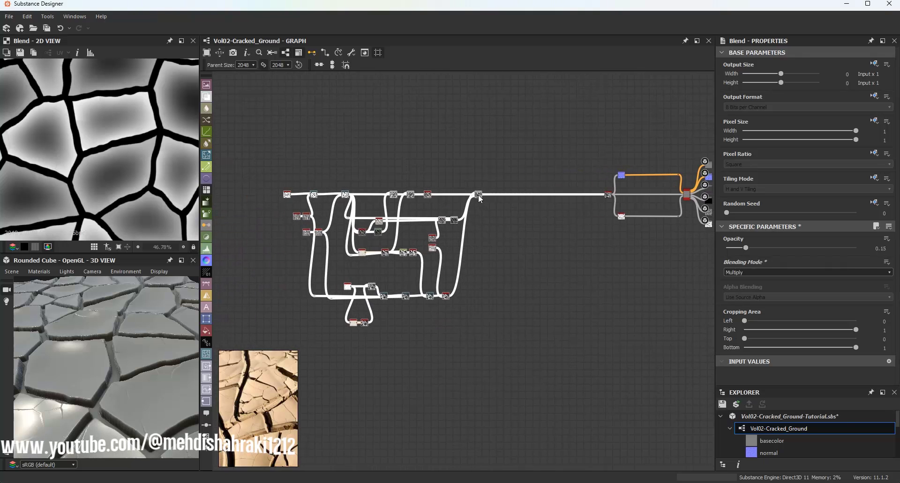
left_click(518, 225)
middle_click_drag(560, 252, 522, 228)
key("ctrl+s")
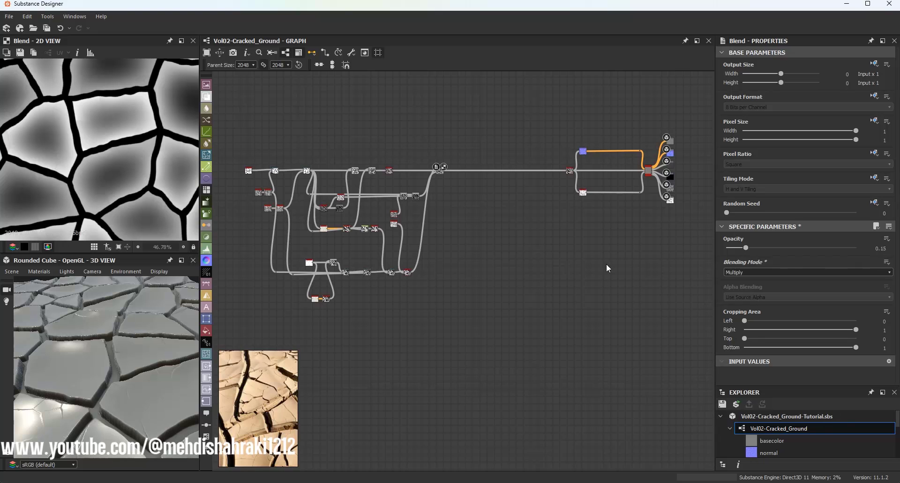
Examine the whole cracked surface on the rounded cube in the 3D view.
scroll(115, 367, "down", 6)
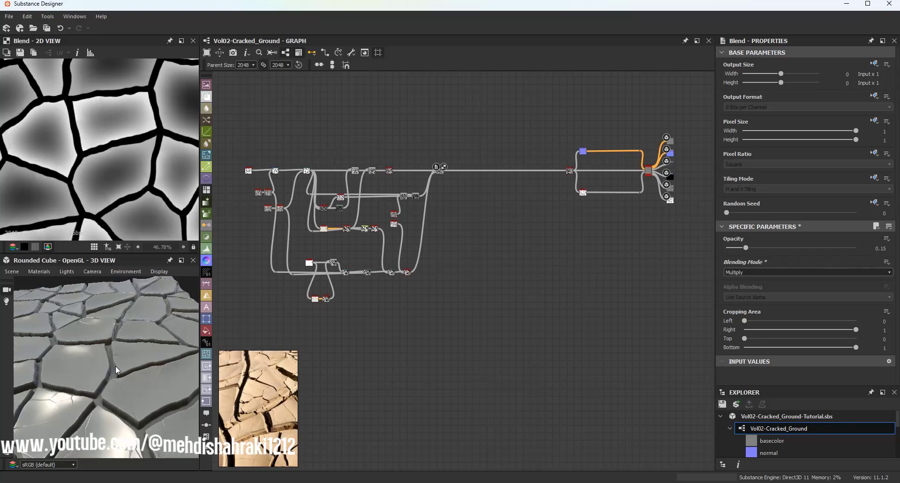
left_click_drag(115, 367, 104, 352)
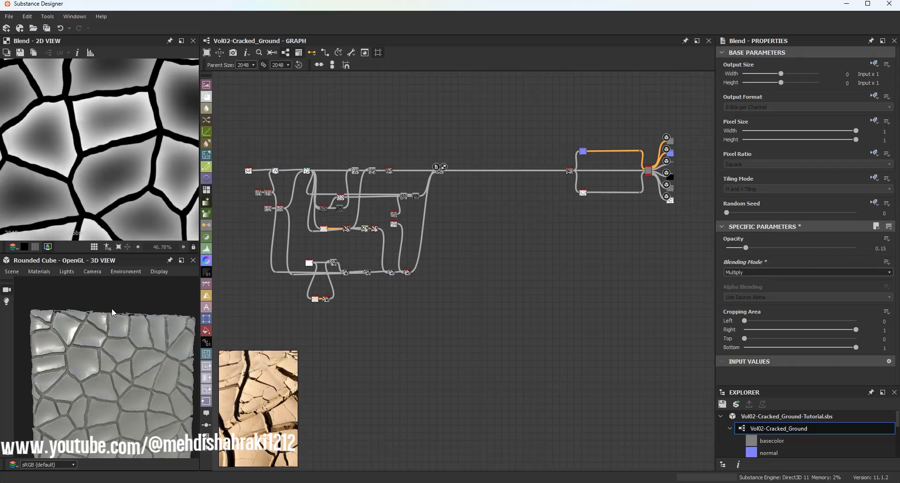